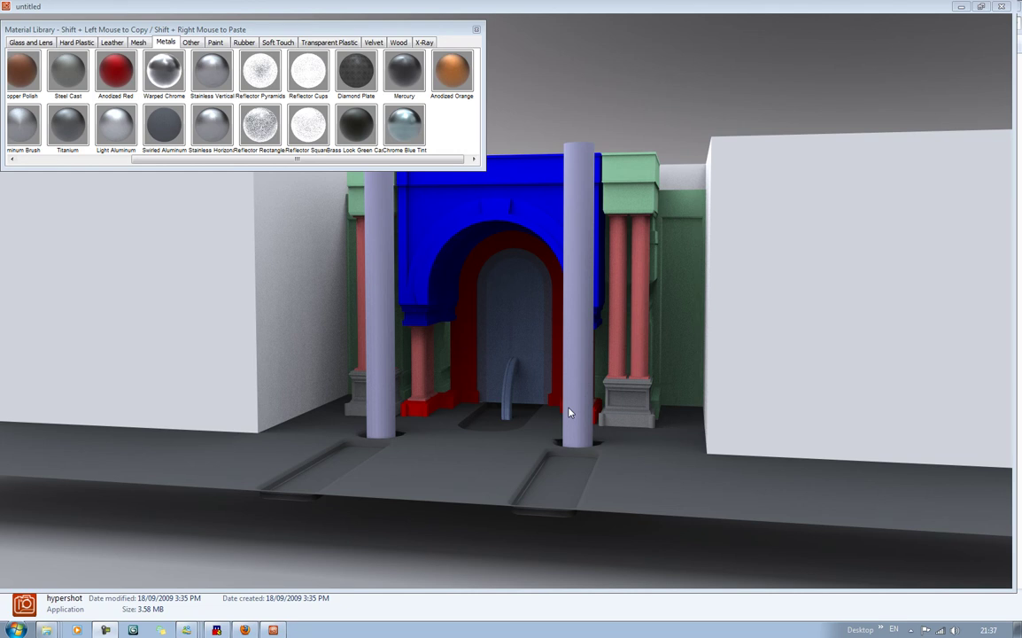
Toggle the Options Dialog off and on again, and move it clear of the Material Library.
right_click(141, 372)
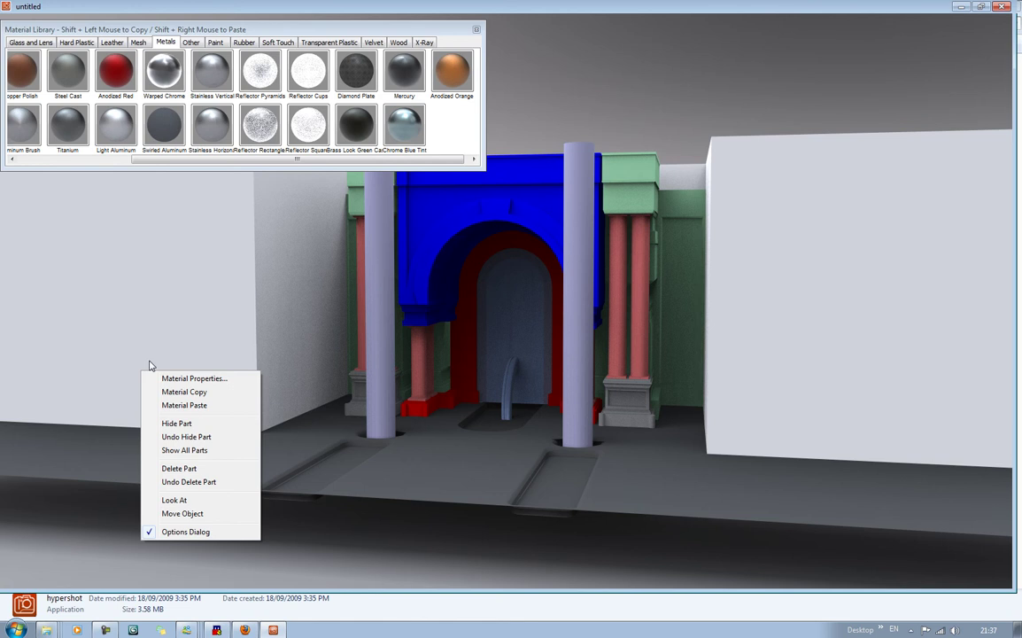
left_click(181, 530)
right_click(186, 324)
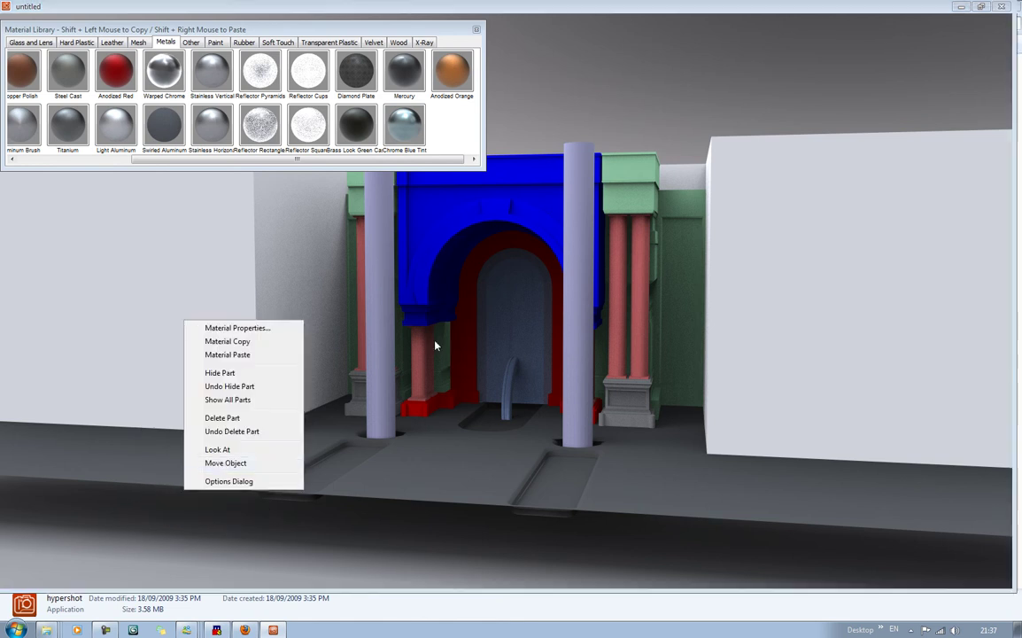
left_click(227, 481)
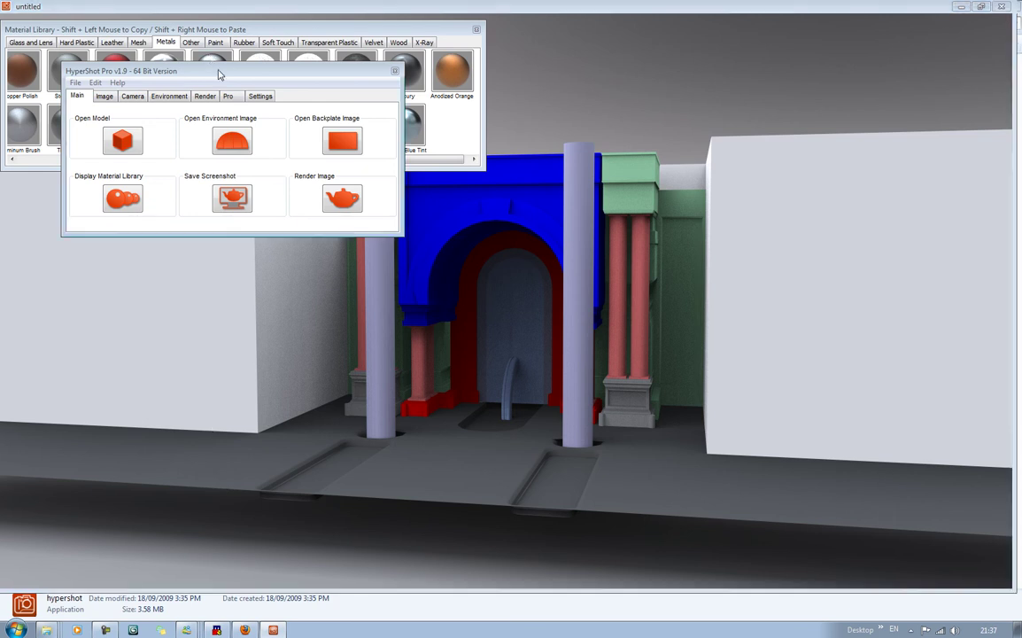
left_click_drag(219, 75, 463, 205)
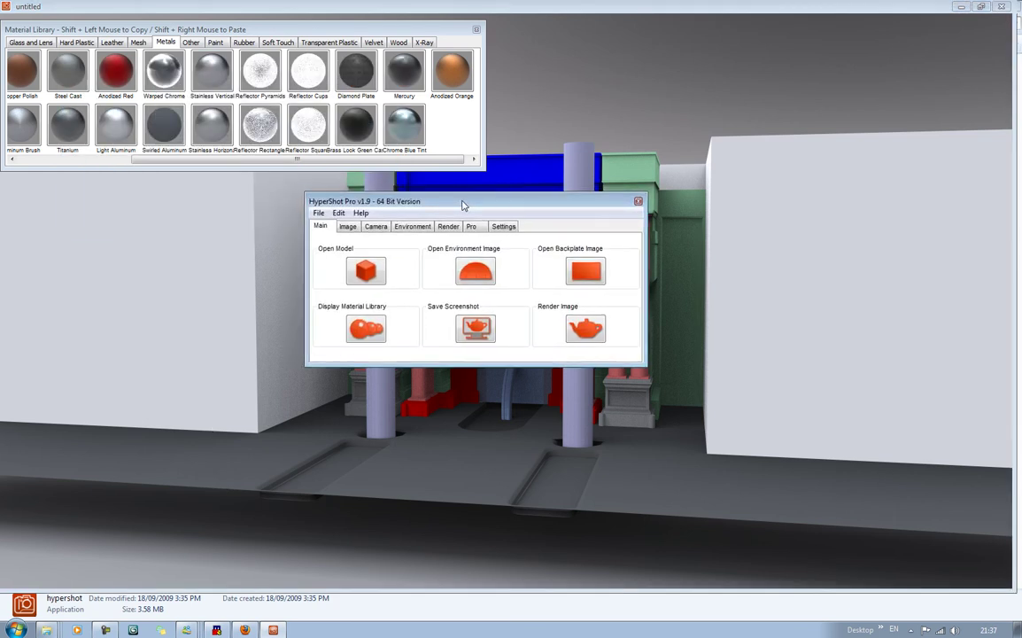
Import the FBX model portal_untextured_base_mats_applied_low_poly_v from the Desktop with Calculate Normals enabled.
left_click(367, 280)
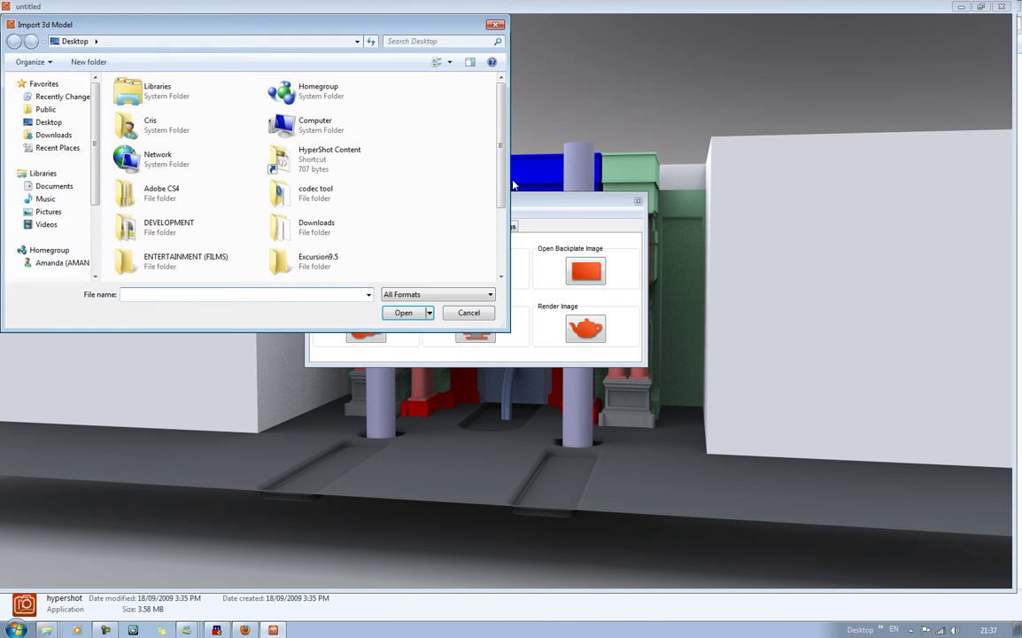
left_click_drag(502, 175, 513, 268)
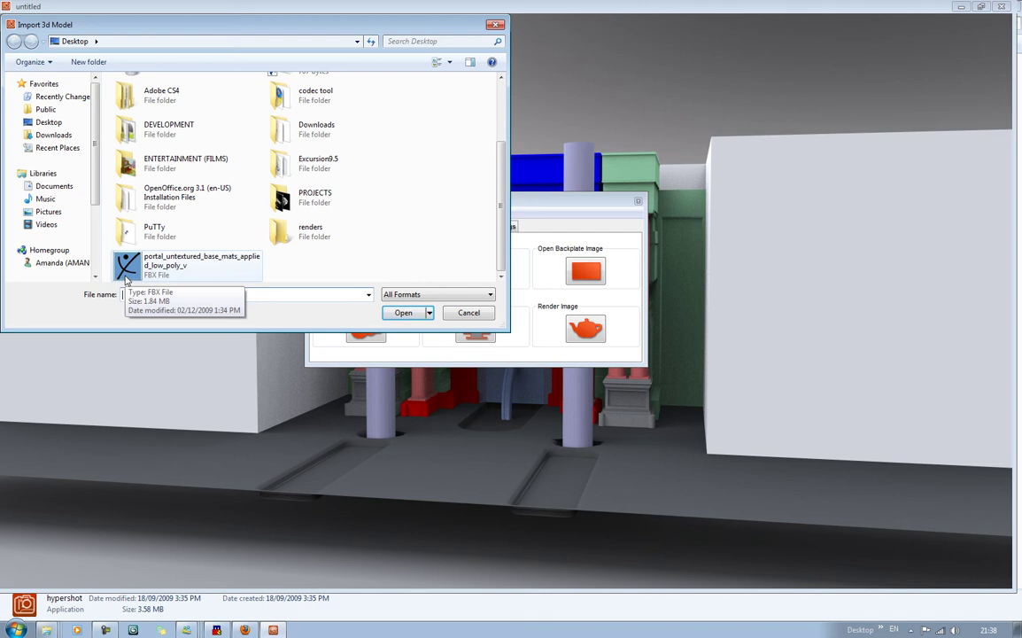
left_click(126, 279)
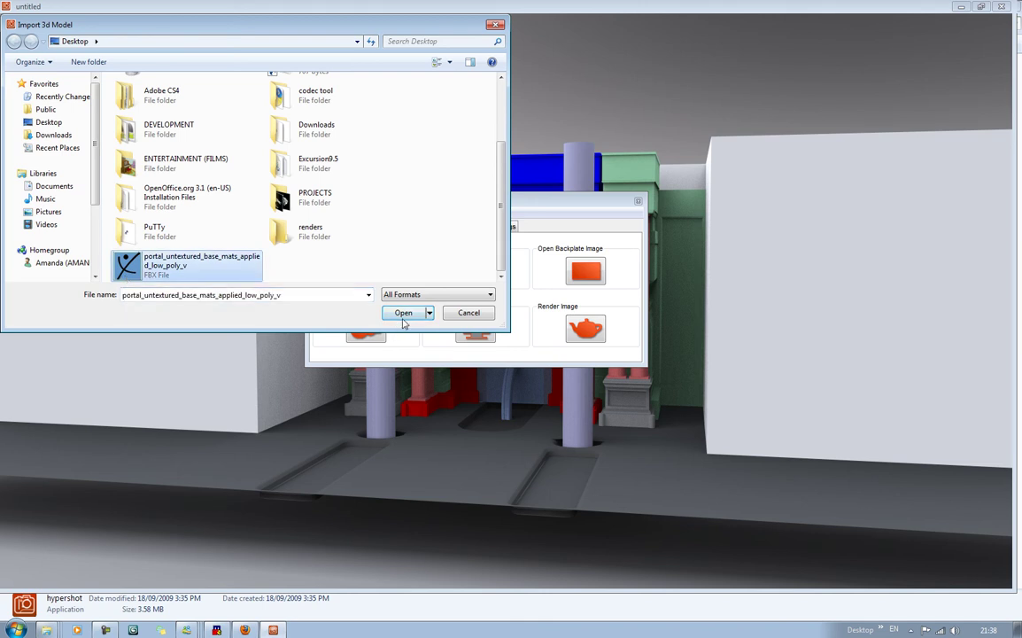
left_click(403, 314)
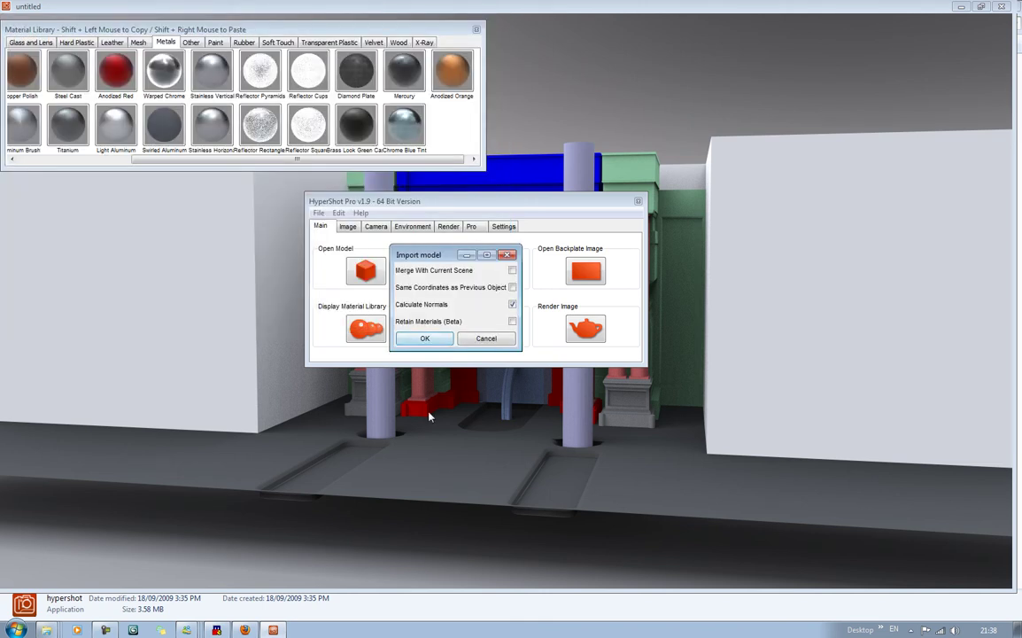
left_click(429, 340)
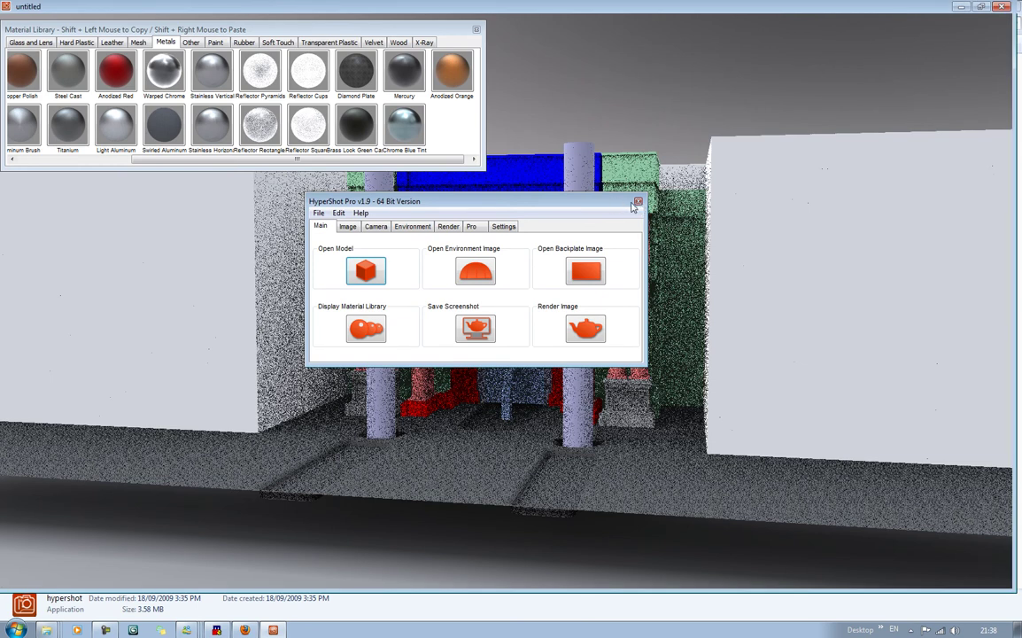
Close the options dialog and move the Material Library away from the portal's entrance.
left_click(636, 203)
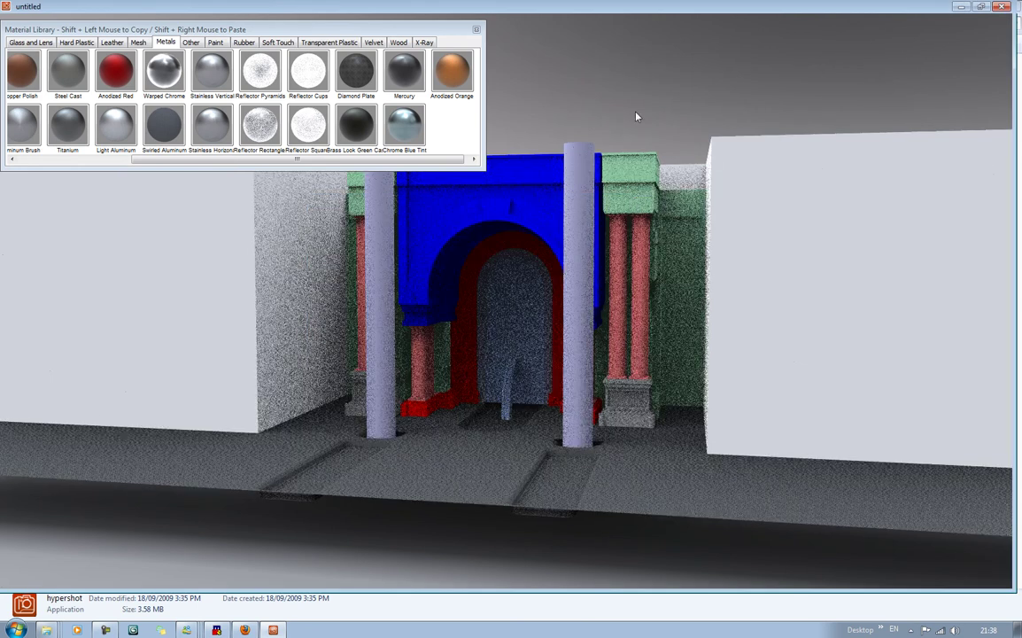
left_click_drag(427, 32, 901, 21)
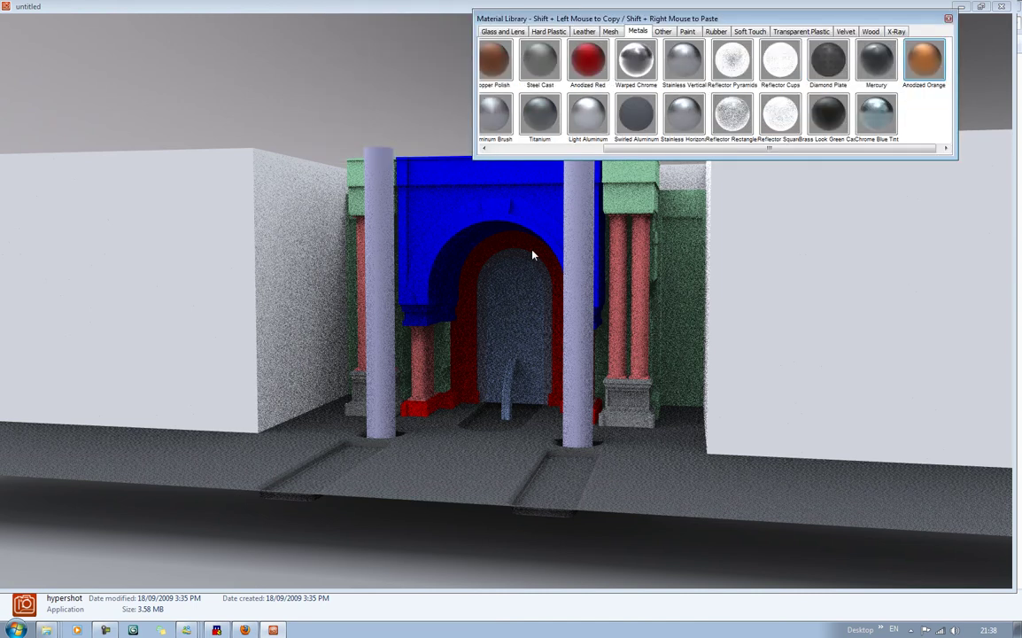
Examine the portal model from several angles and zoom distances.
left_click_drag(532, 256, 523, 277)
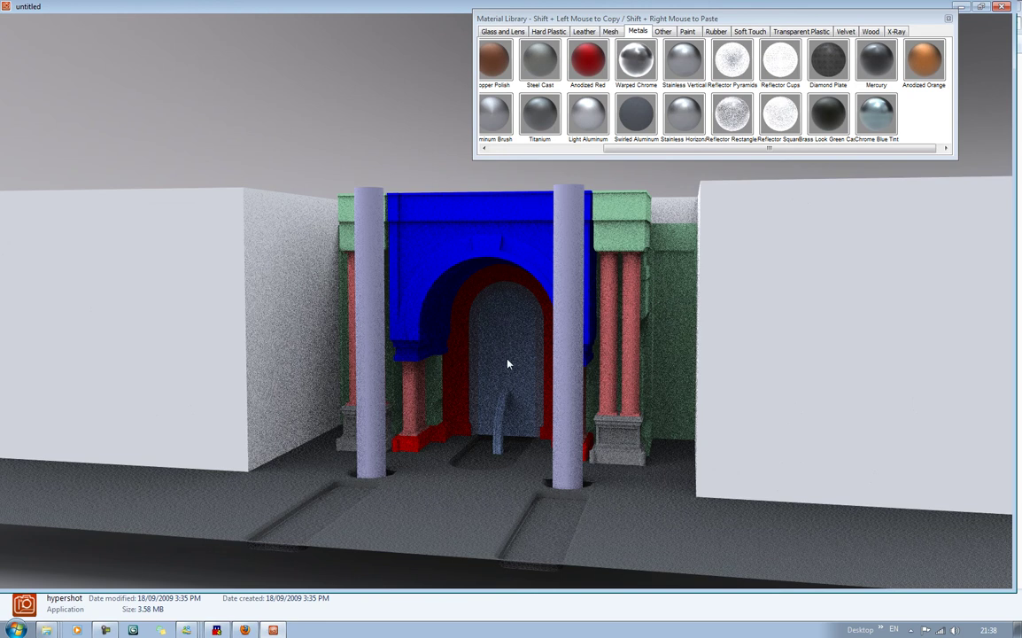
left_click_drag(507, 363, 483, 364)
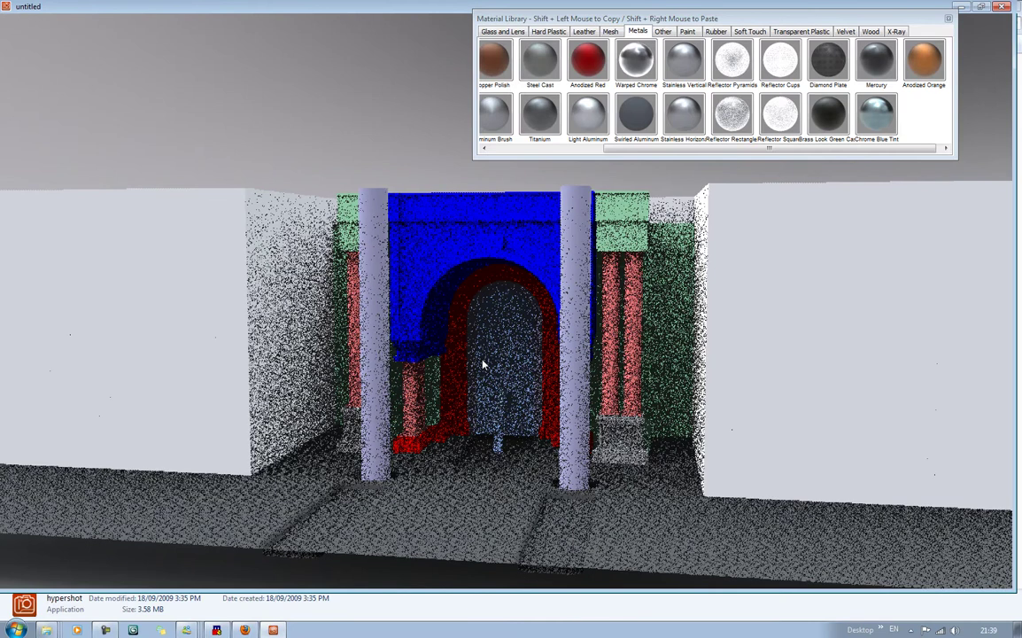
left_click_drag(483, 364, 456, 361)
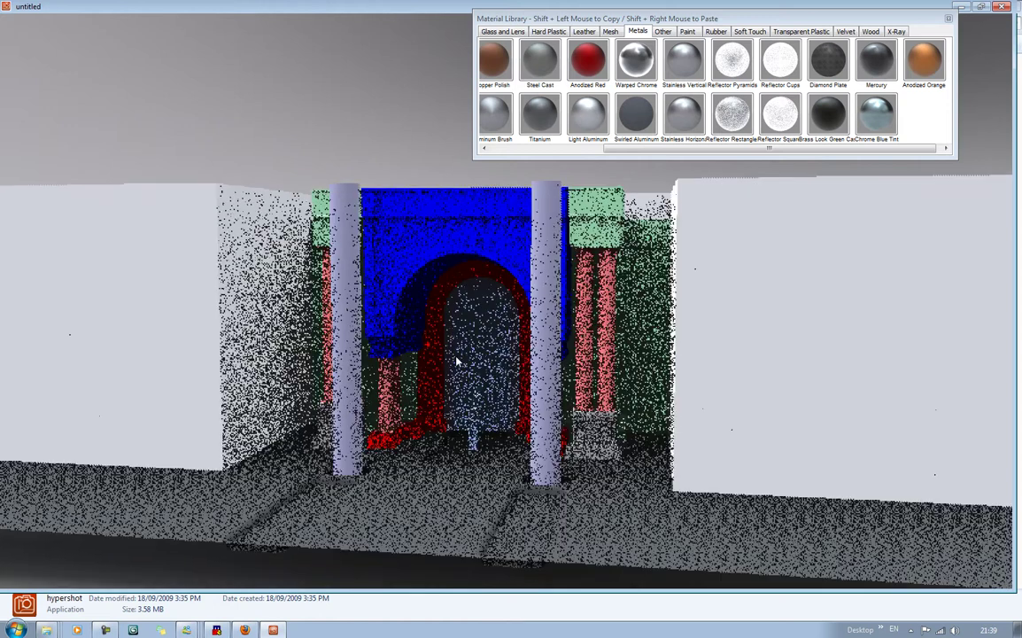
scroll(496, 372, "up", 2)
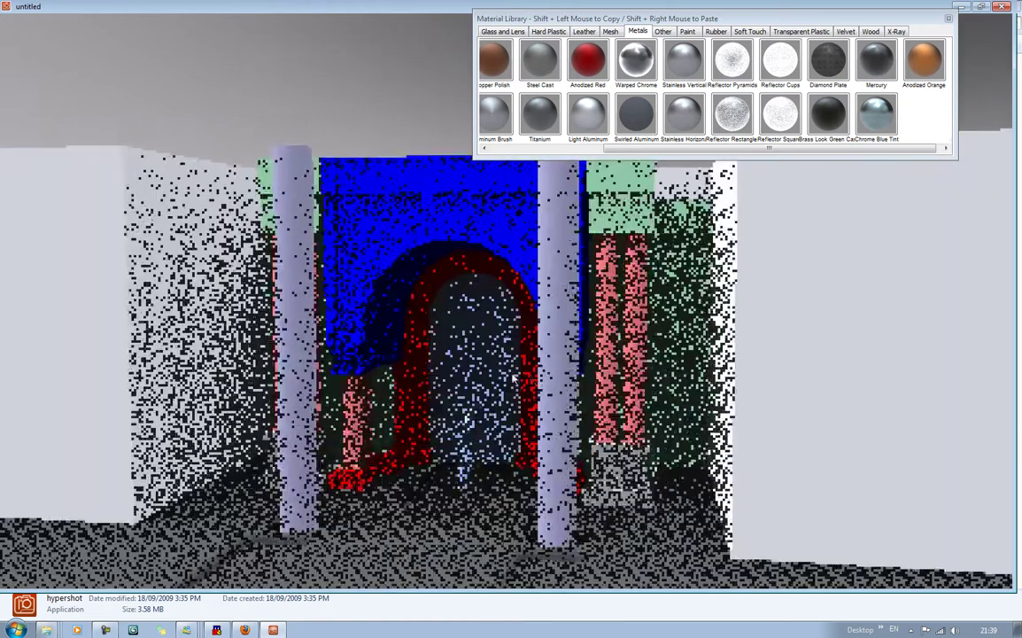
scroll(576, 381, "down", 4)
scroll(632, 388, "up", 5)
scroll(633, 388, "down", 3)
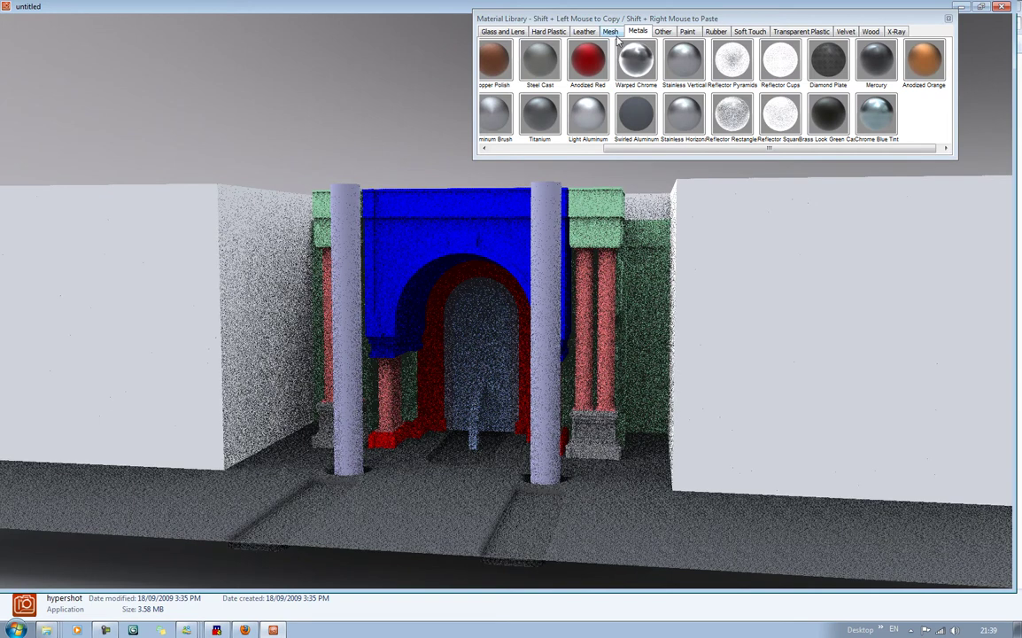
Browse the Leather, Soft Touch, Wood, Glass and Lens, and Hard Plastic materials for the portal scene.
left_click(586, 33)
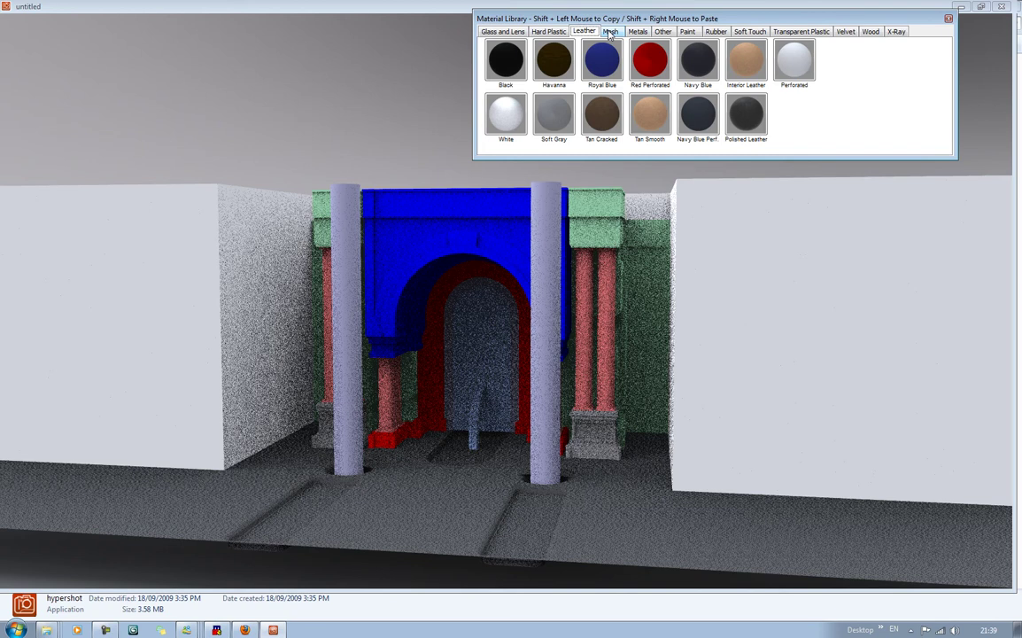
left_click(749, 32)
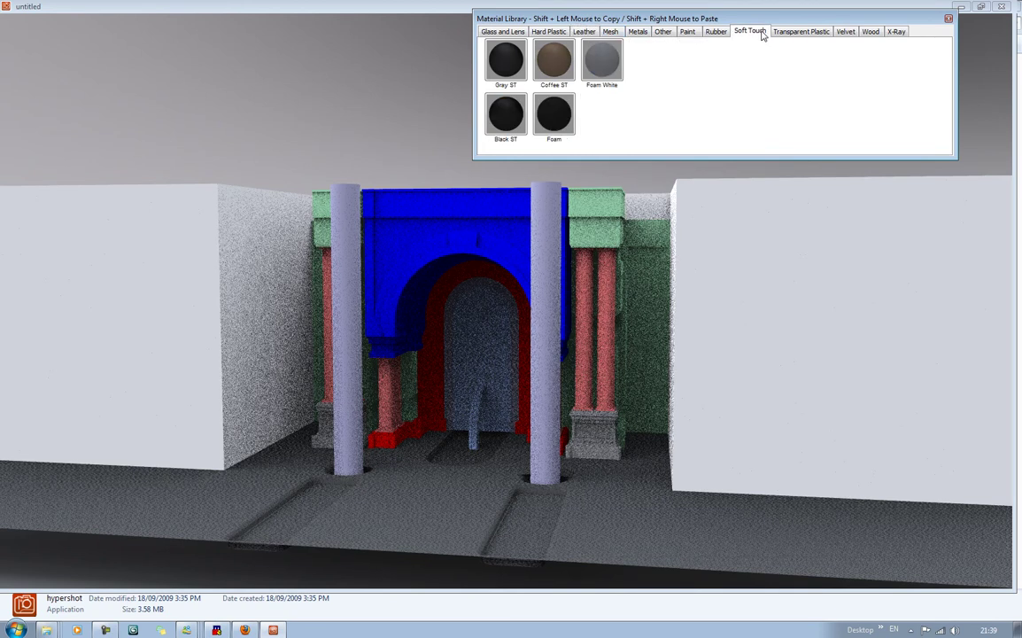
left_click(871, 32)
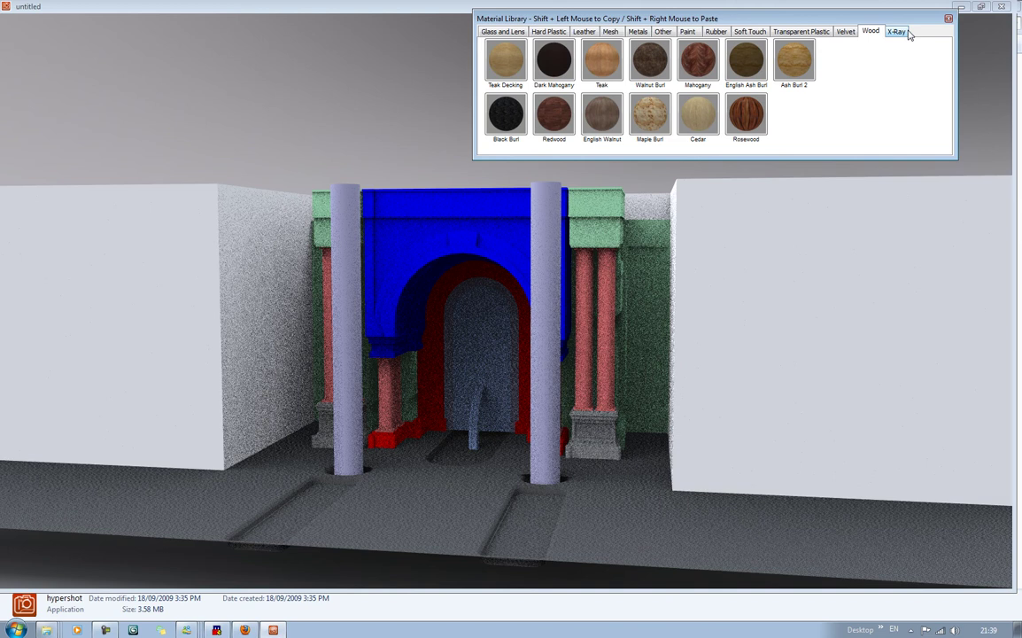
left_click(503, 32)
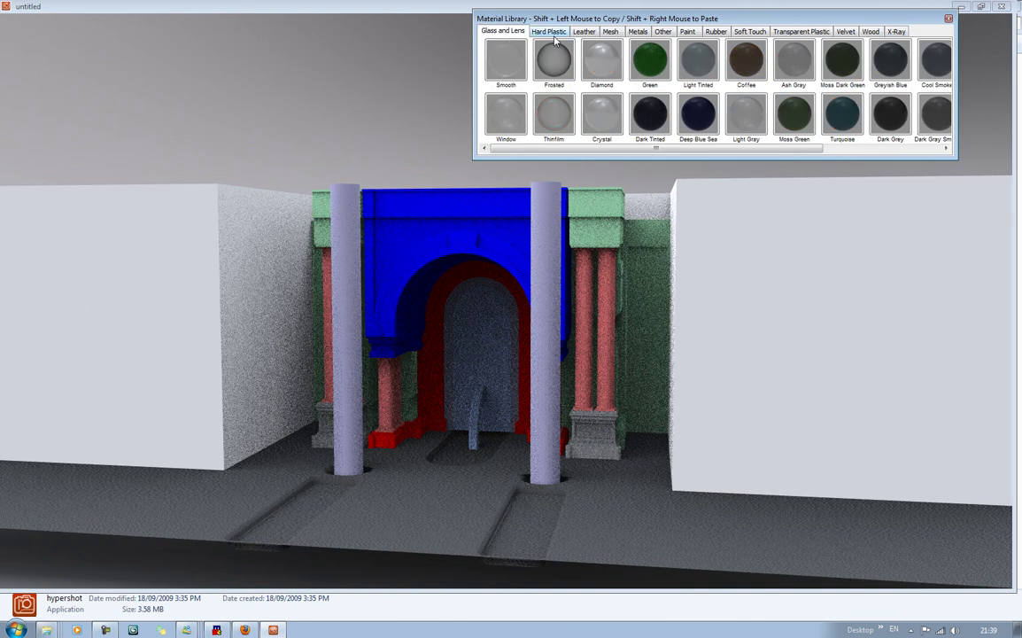
left_click(550, 32)
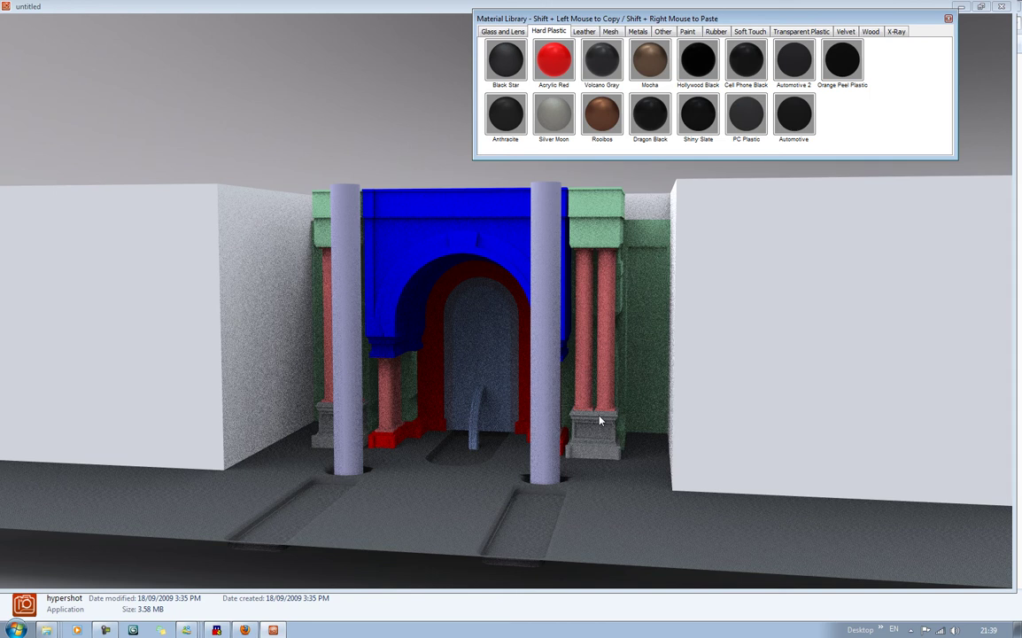
left_click_drag(600, 421, 488, 420)
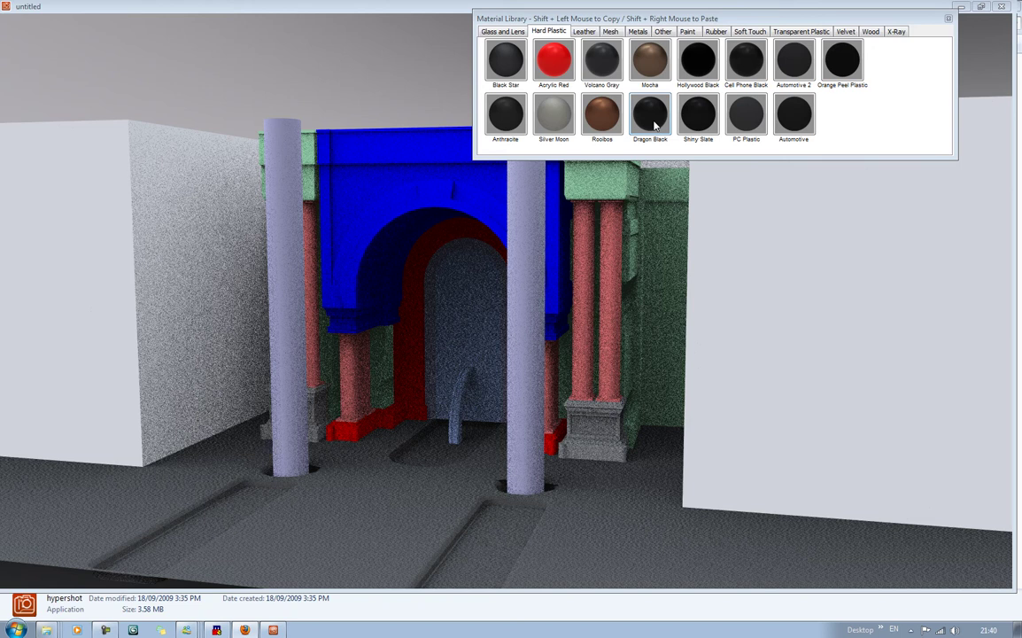
left_click(583, 31)
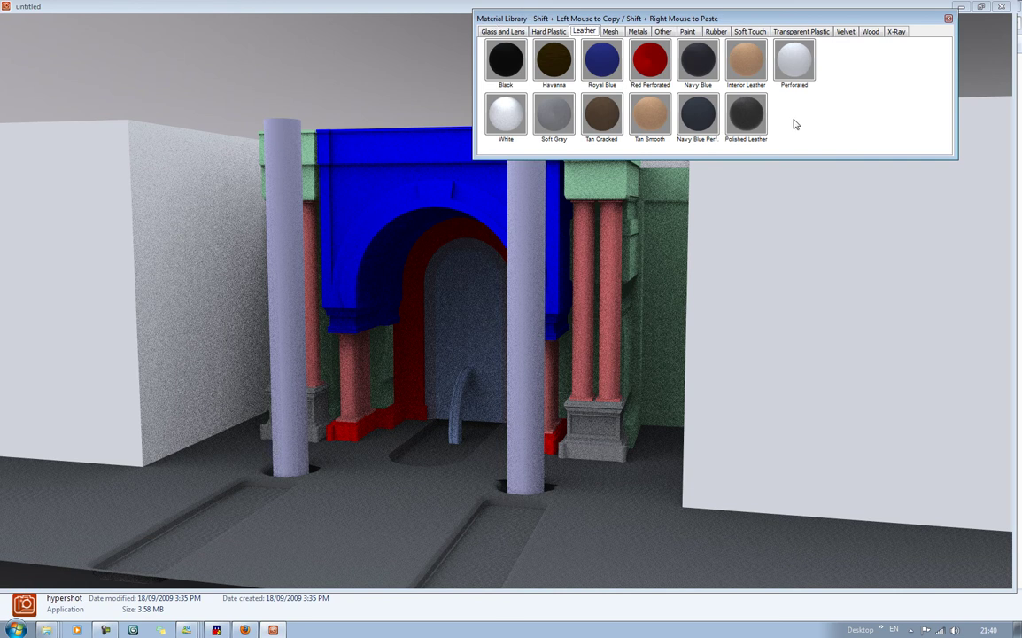
Try the Asphalt material on the ground, followed by Sandy Bottom from the Other category.
scroll(795, 124, "down", 3)
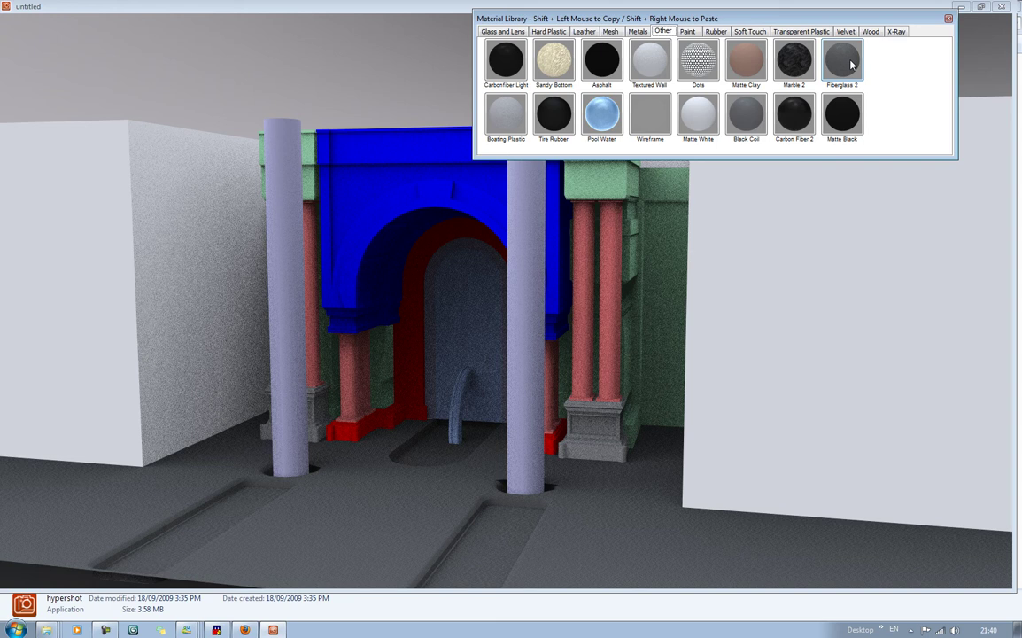
left_click_drag(602, 59, 351, 543)
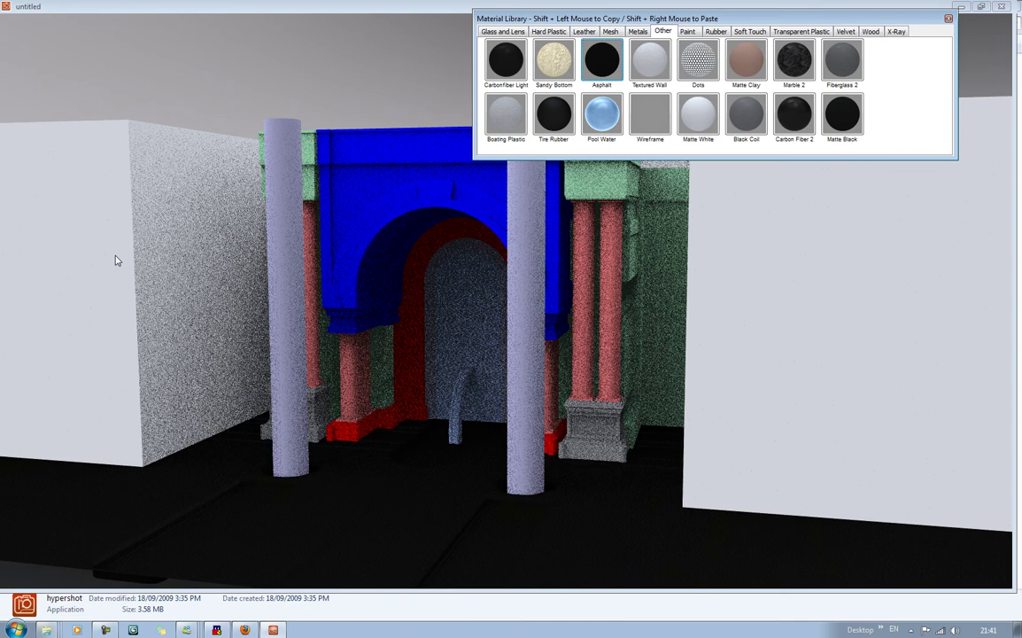
left_click(550, 65, "shift")
right_click(188, 491, "shift")
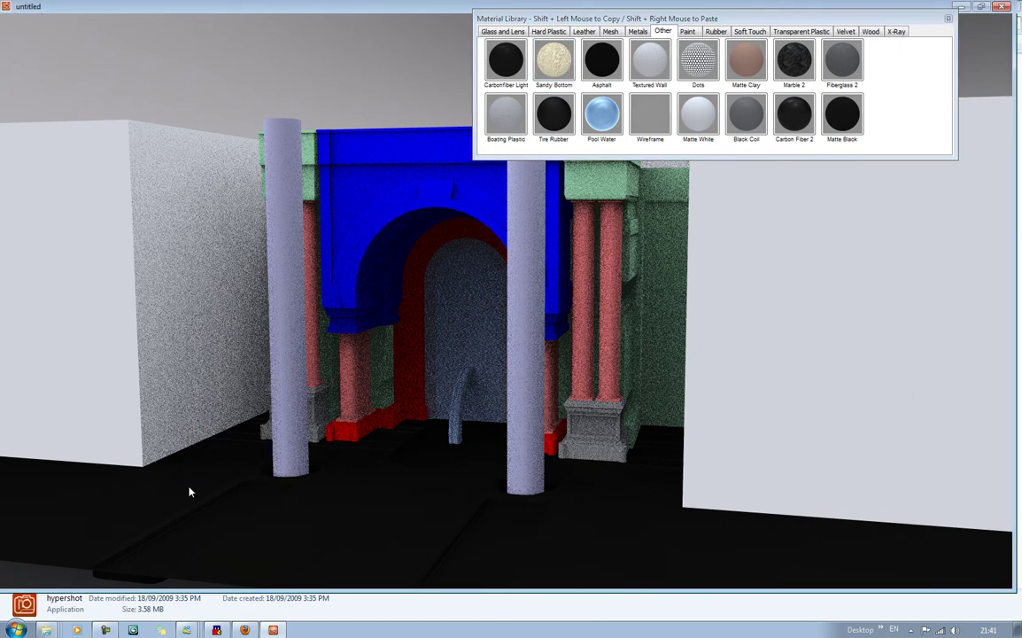
right_click(189, 492, "shift")
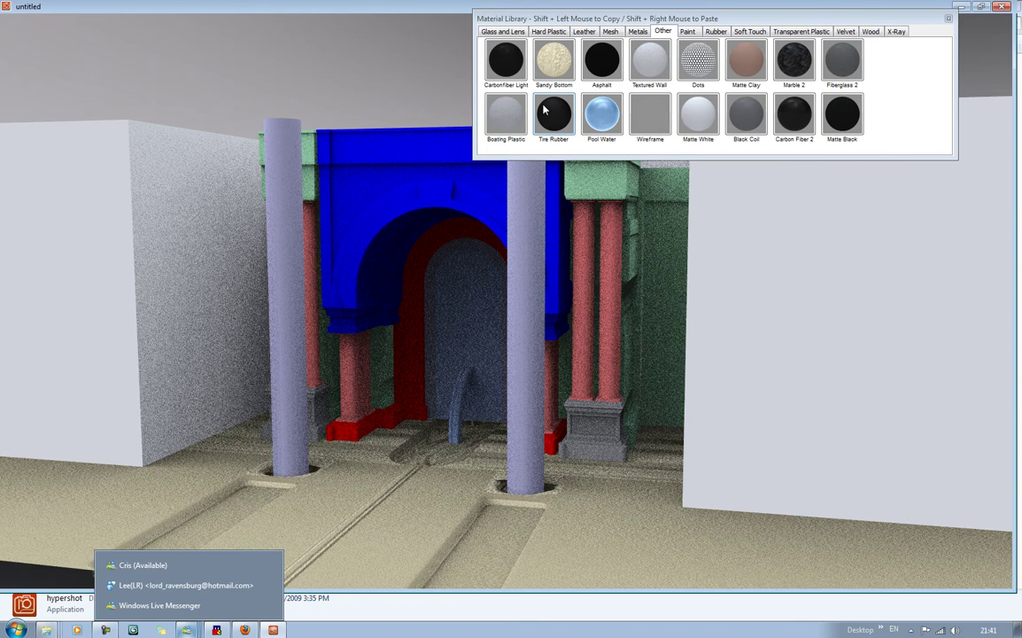
Apply a light grey material to the ground and the paired portal columns.
right_click(408, 512, "shift")
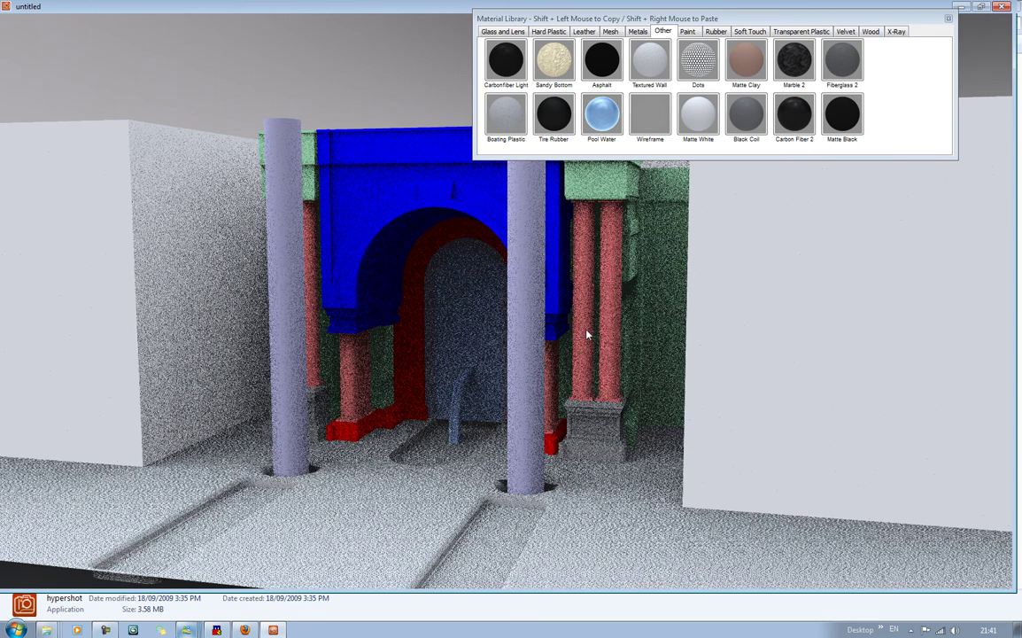
right_click(609, 363, "shift")
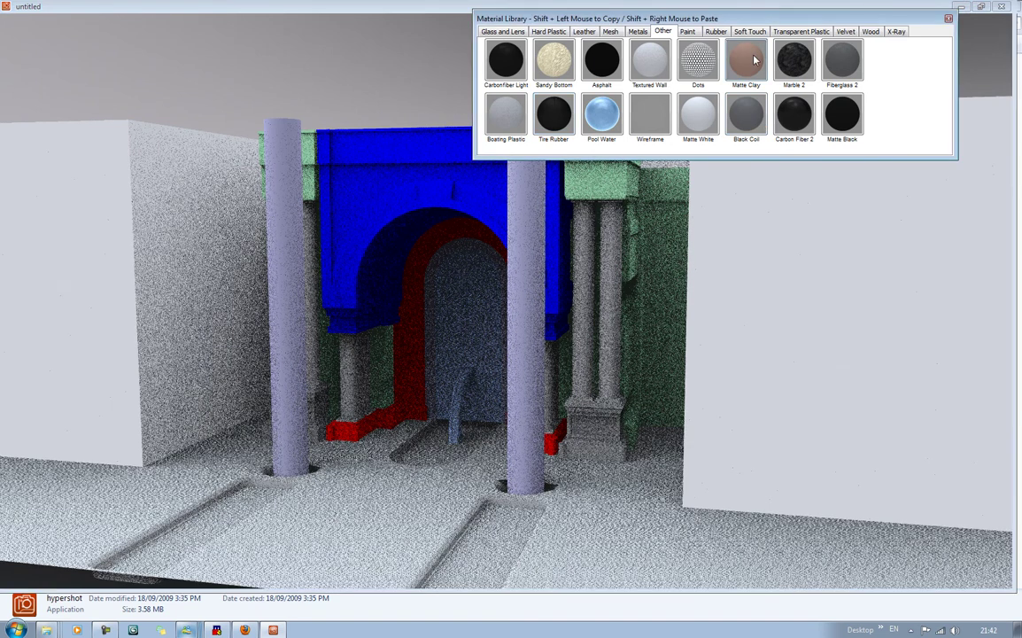
Apply Matte Clay to the walls, portal facade, column pedestals, inner arch, door and free-standing front pillars.
left_click_drag(755, 60, 646, 187)
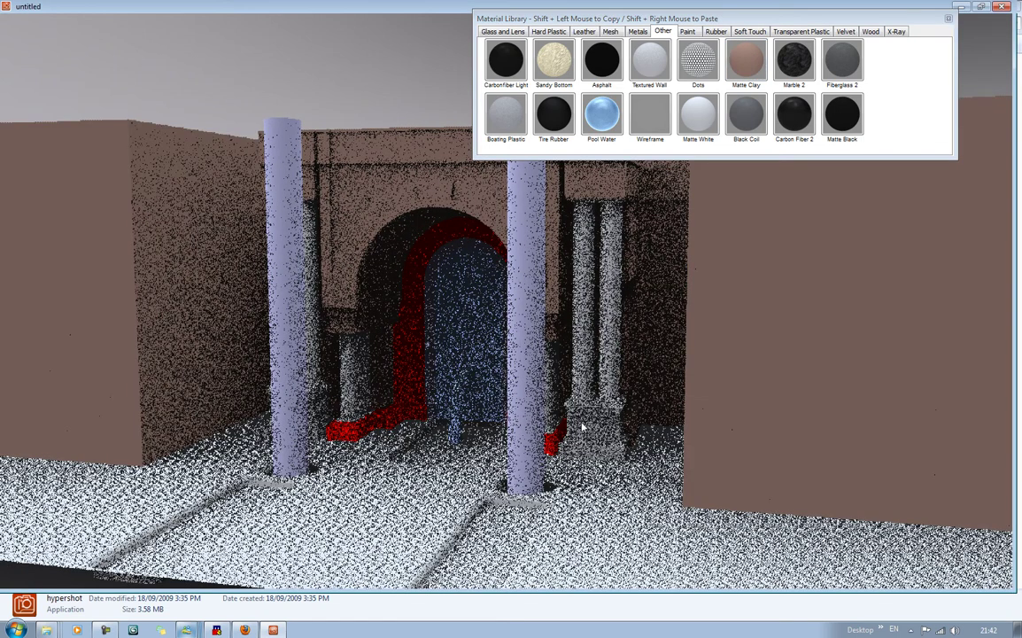
right_click(582, 428, "shift")
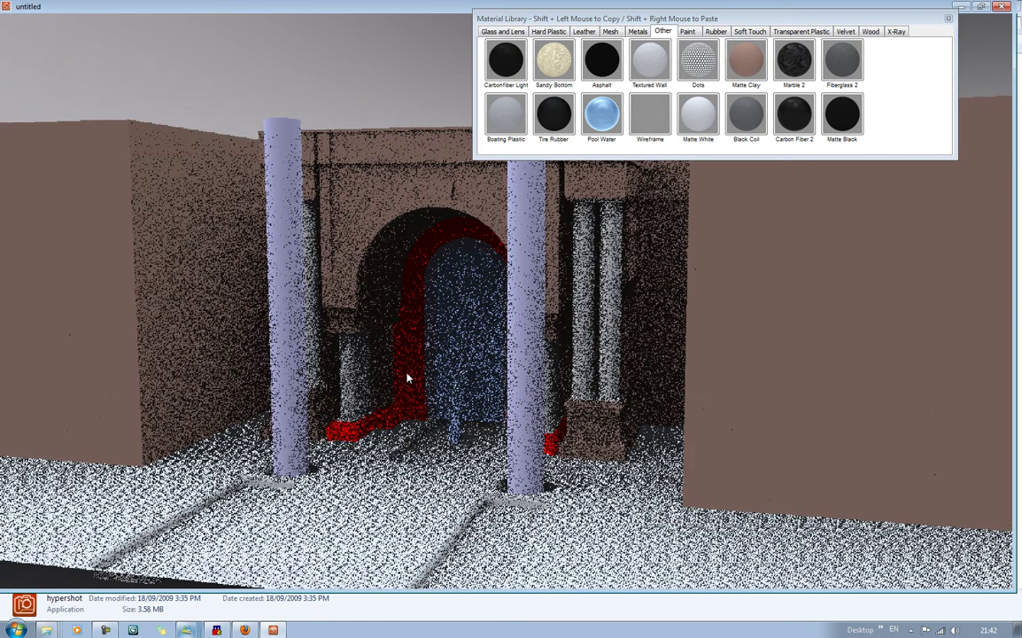
right_click(407, 379, "shift")
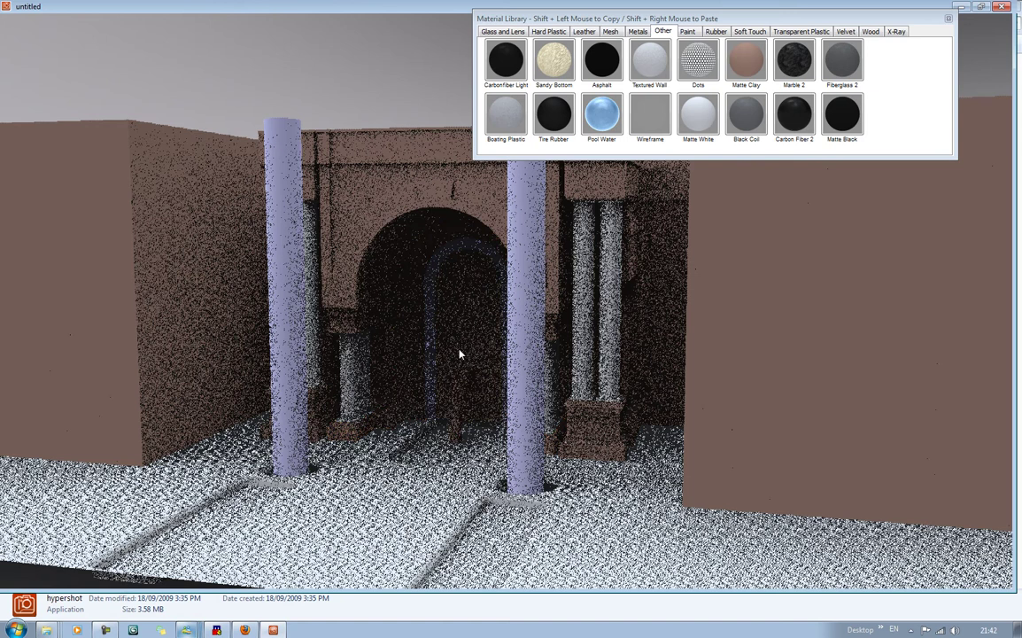
right_click(537, 414, "shift")
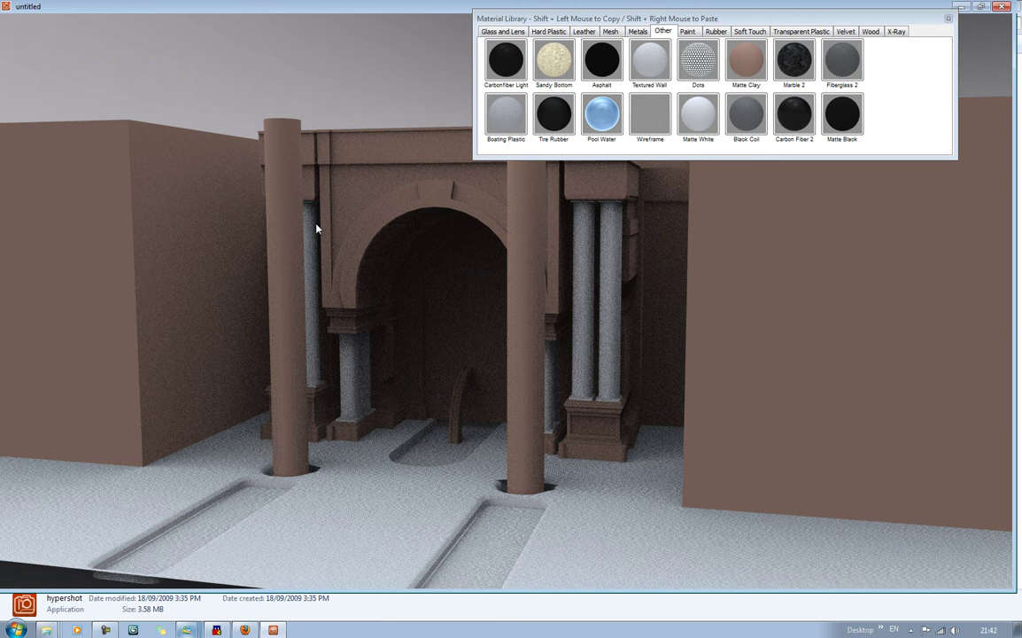
Try the Stone Grey paint on the portal's central facade and arch.
left_click_drag(316, 229, 721, 236)
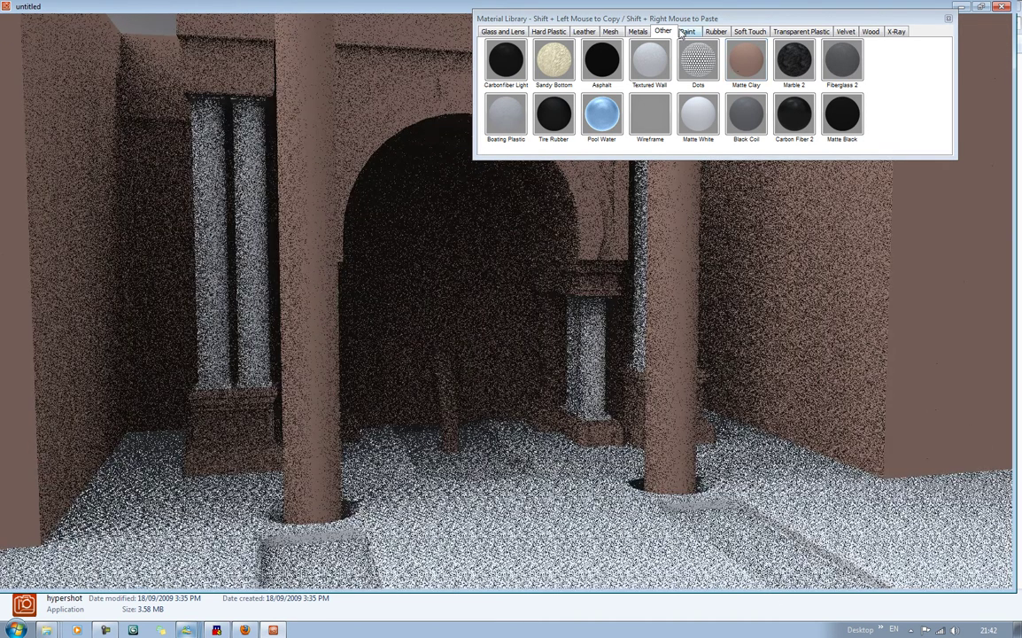
left_click(687, 32)
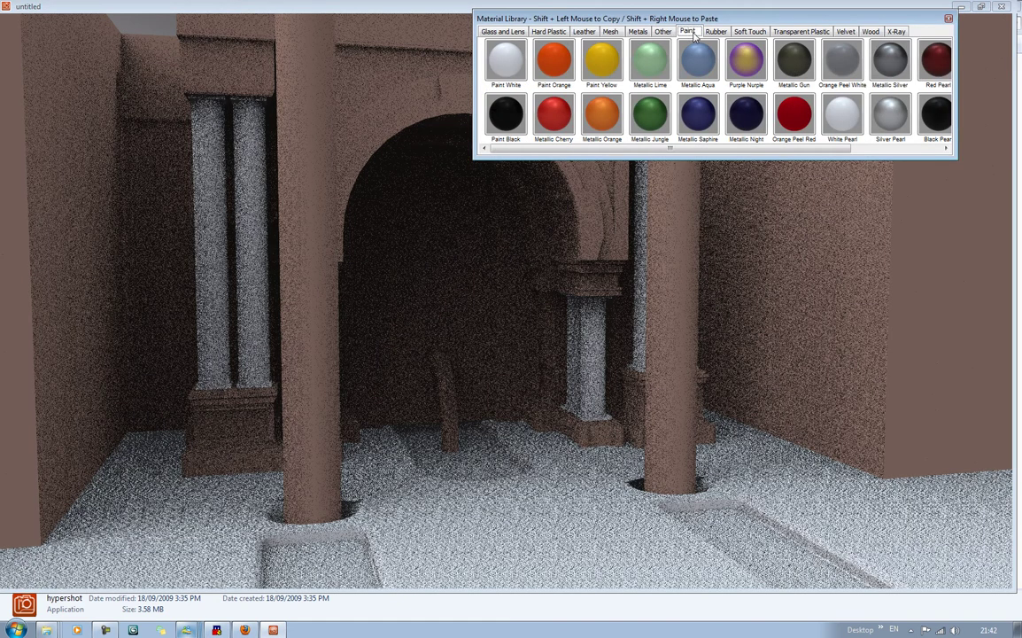
left_click_drag(713, 25, 551, 159)
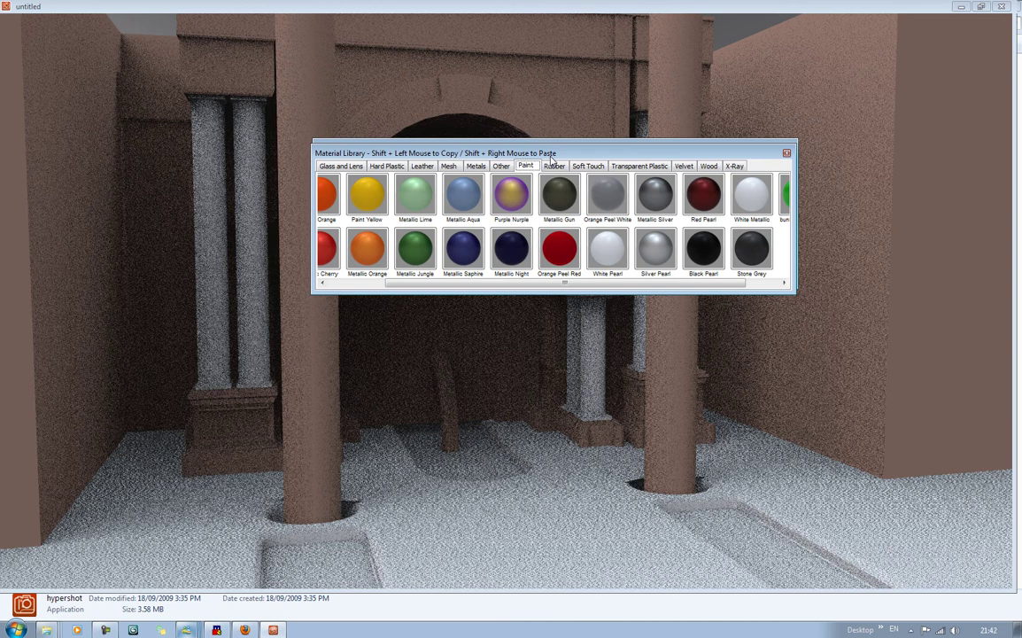
left_click_drag(551, 157, 550, 161)
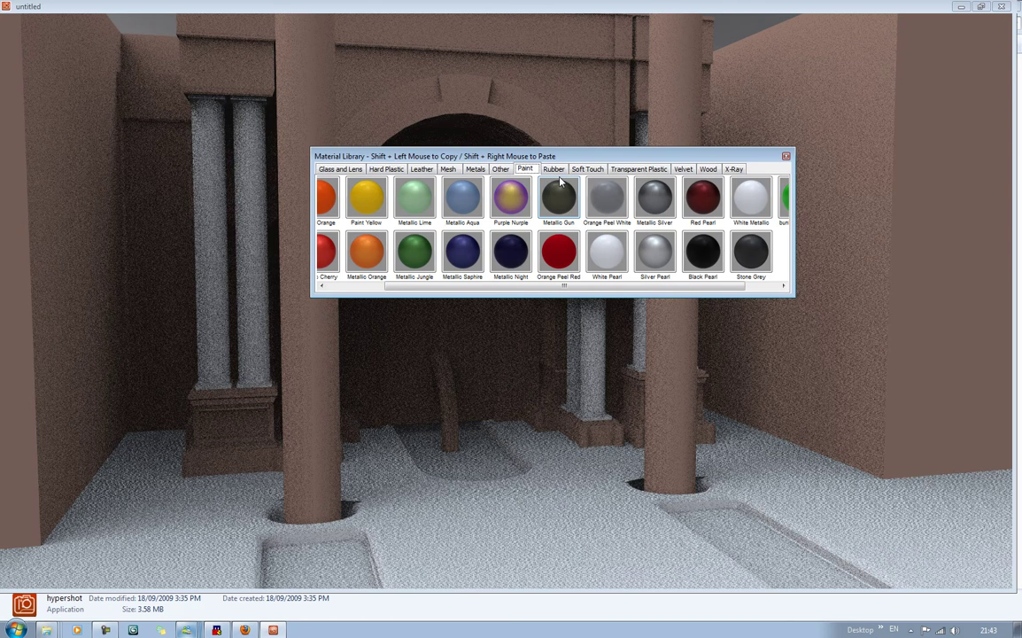
left_click_drag(555, 159, 449, 302)
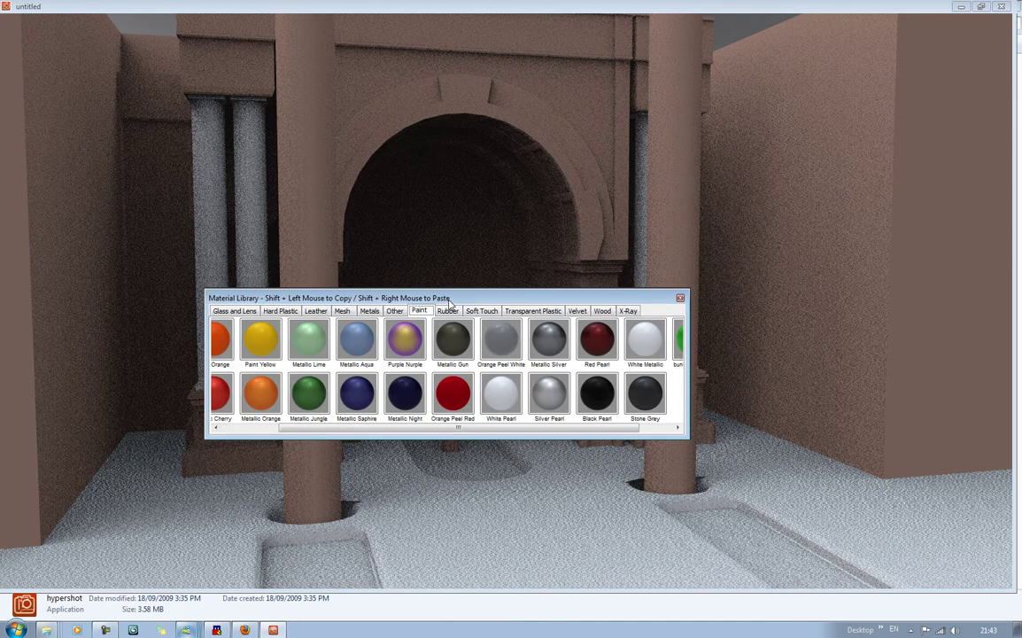
left_click_drag(449, 301, 388, 333)
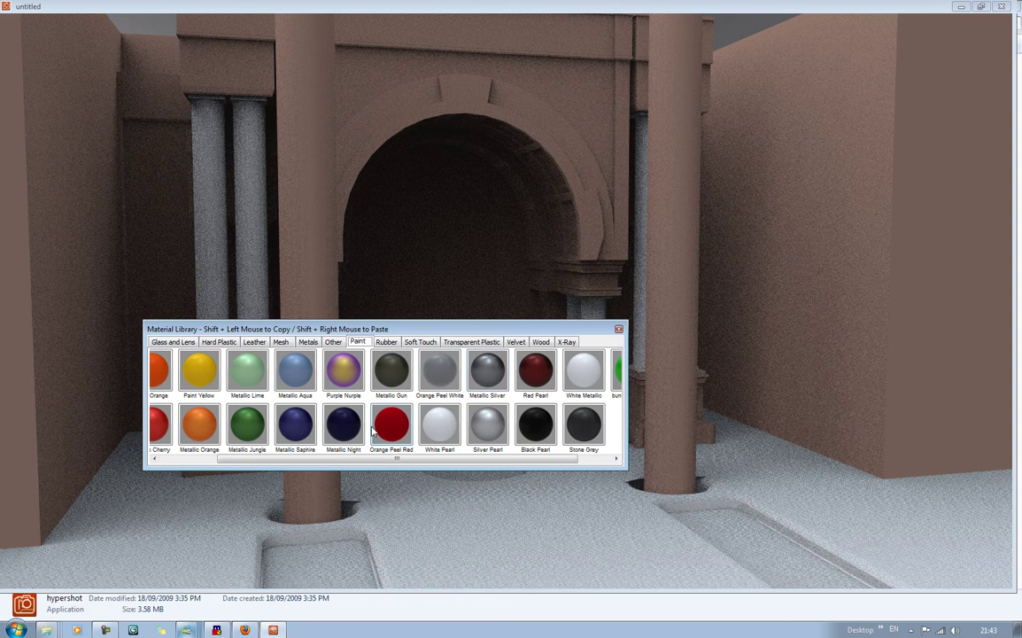
left_click_drag(414, 459, 448, 461)
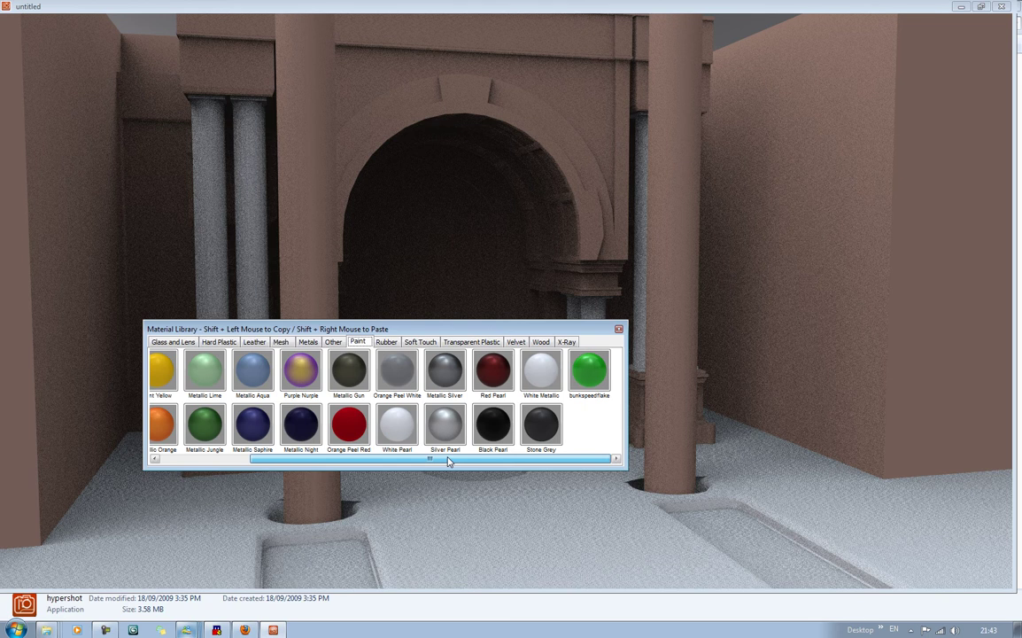
left_click(542, 425)
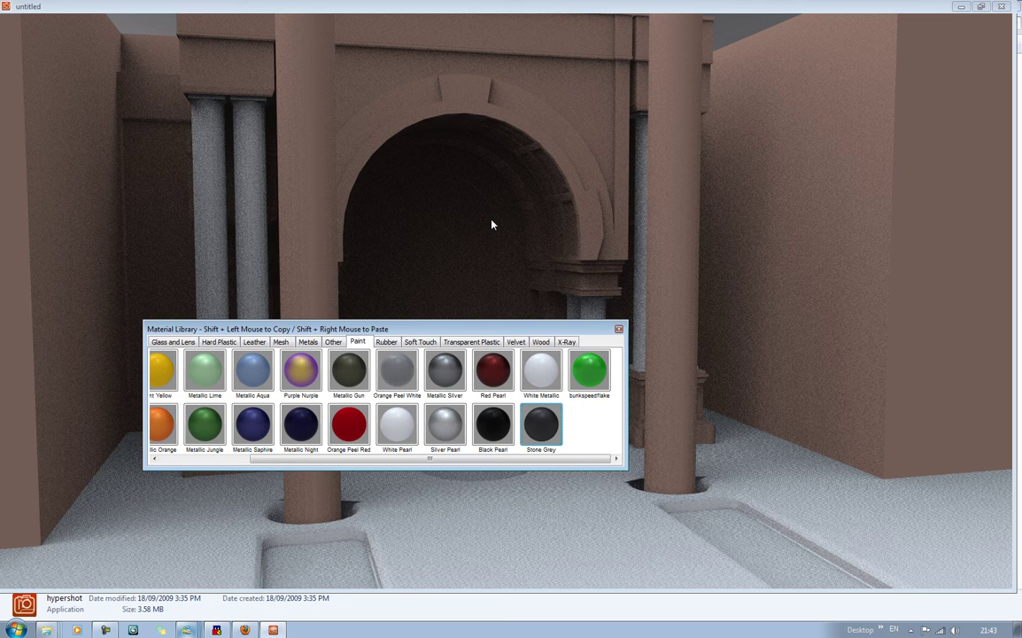
right_click(492, 224, "shift")
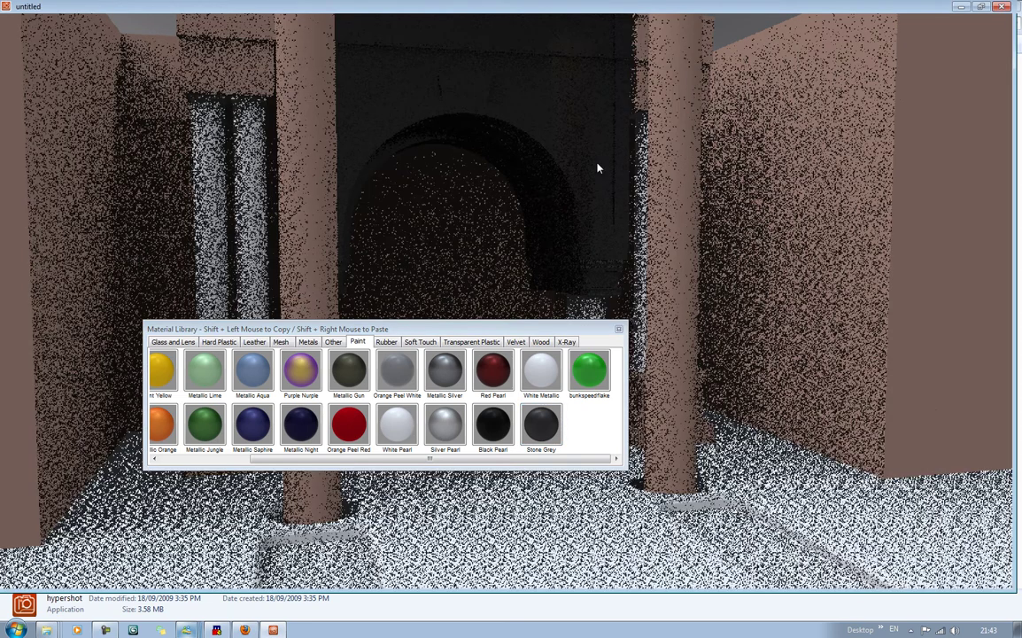
Try the Marble 2 material on the portal facade, inner arch, back wall and column pedestals.
left_click_drag(598, 167, 511, 167)
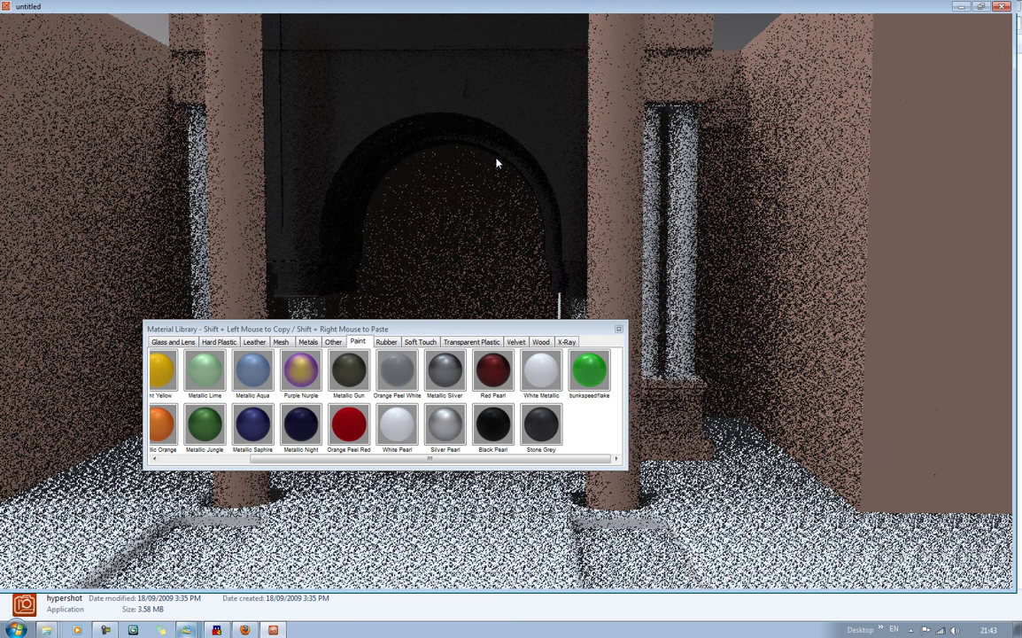
left_click_drag(496, 163, 297, 149)
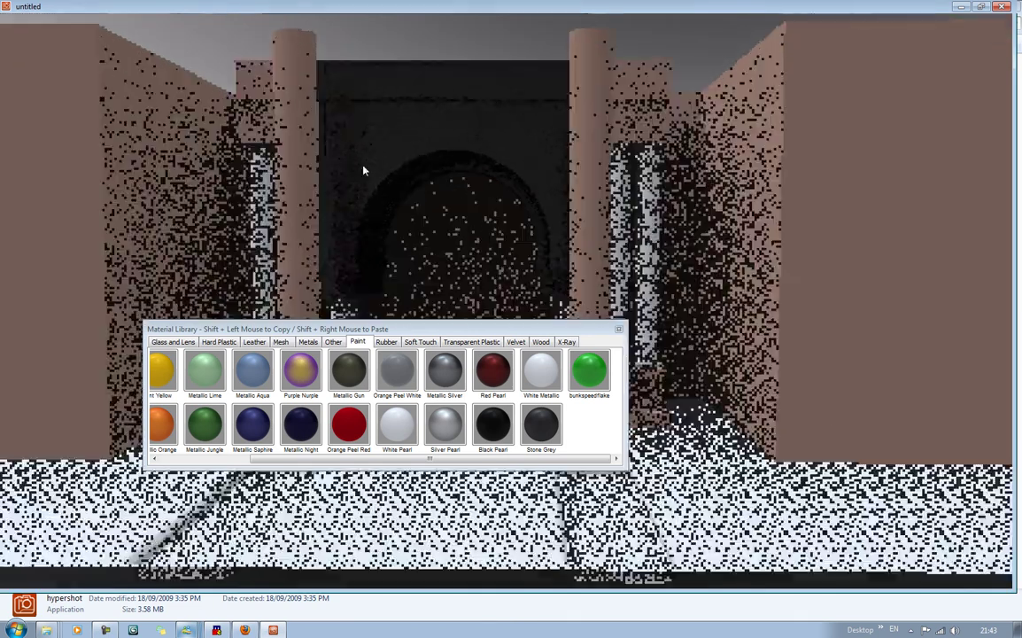
left_click_drag(364, 170, 352, 431)
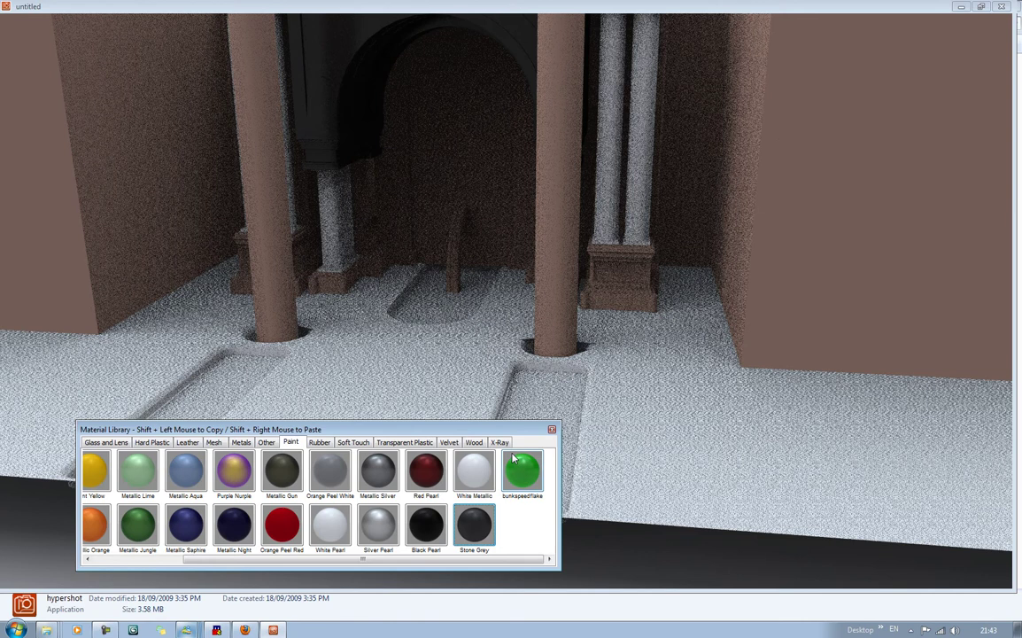
left_click(267, 442)
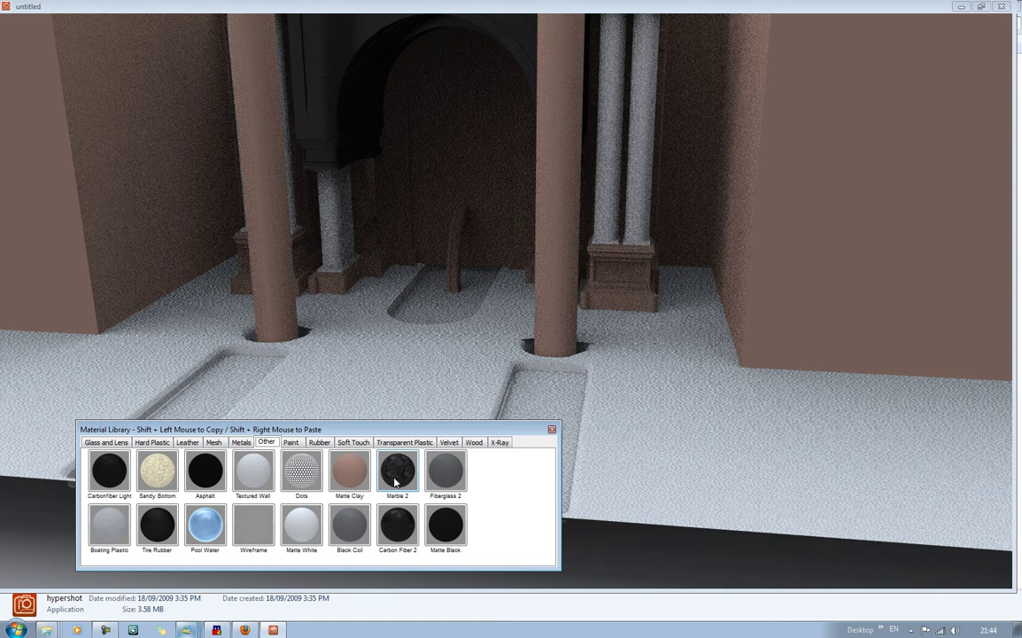
left_click_drag(395, 481, 367, 260)
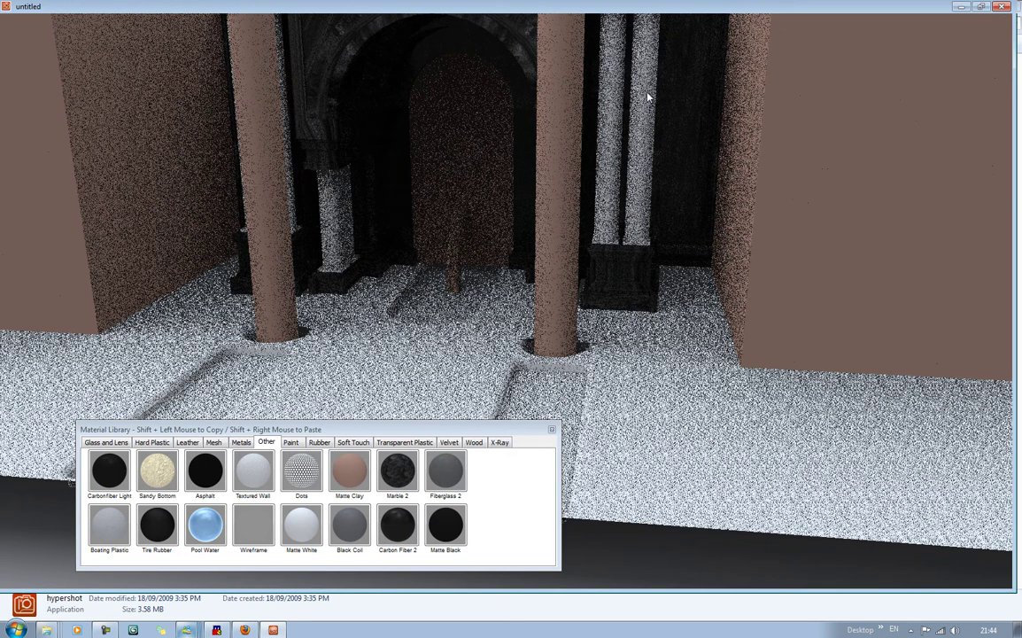
middle_click_drag(650, 97, 646, 166)
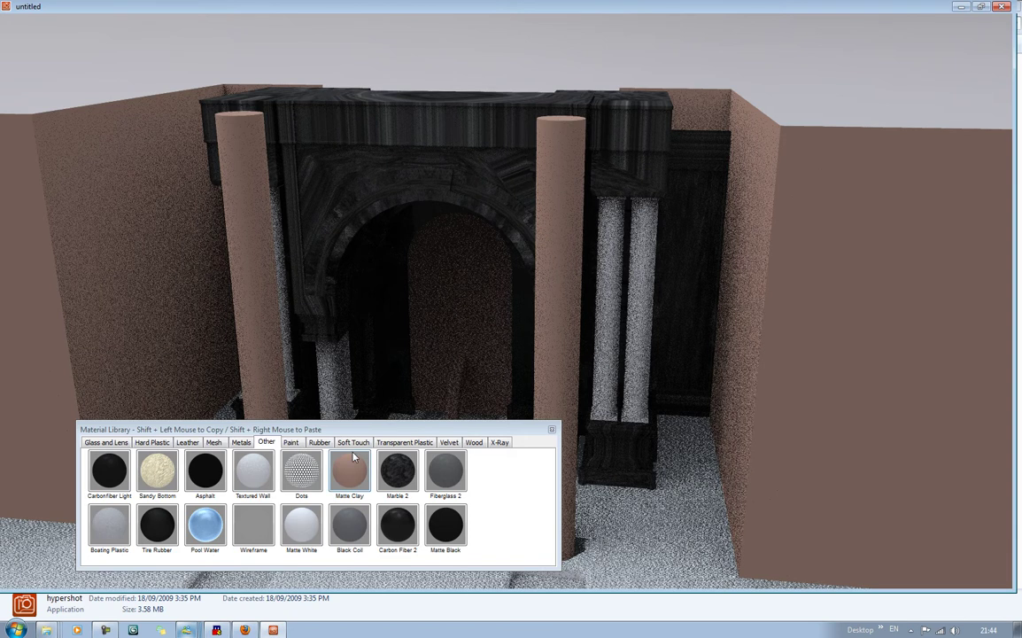
Apply the Silver Moon hard plastic to the side walls, portal facade, back wall and column pedestals.
left_click(318, 442)
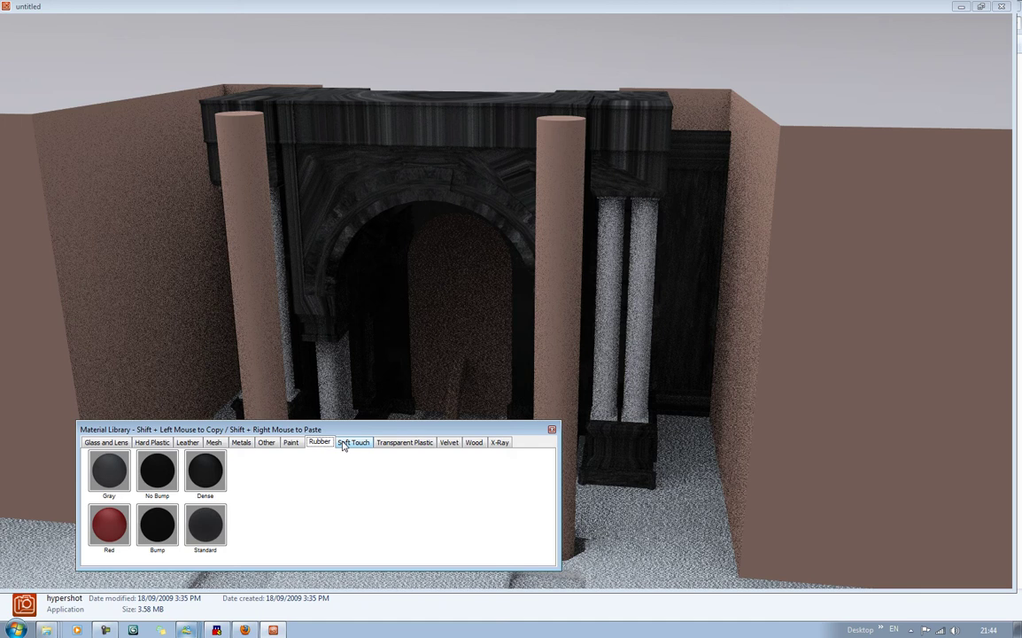
left_click(353, 442)
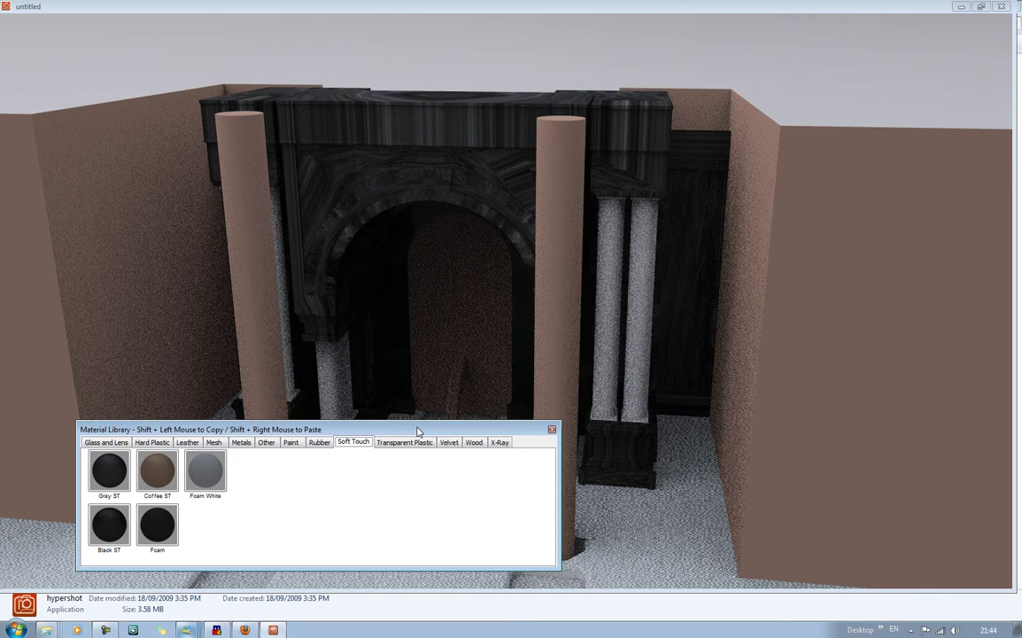
left_click(152, 442)
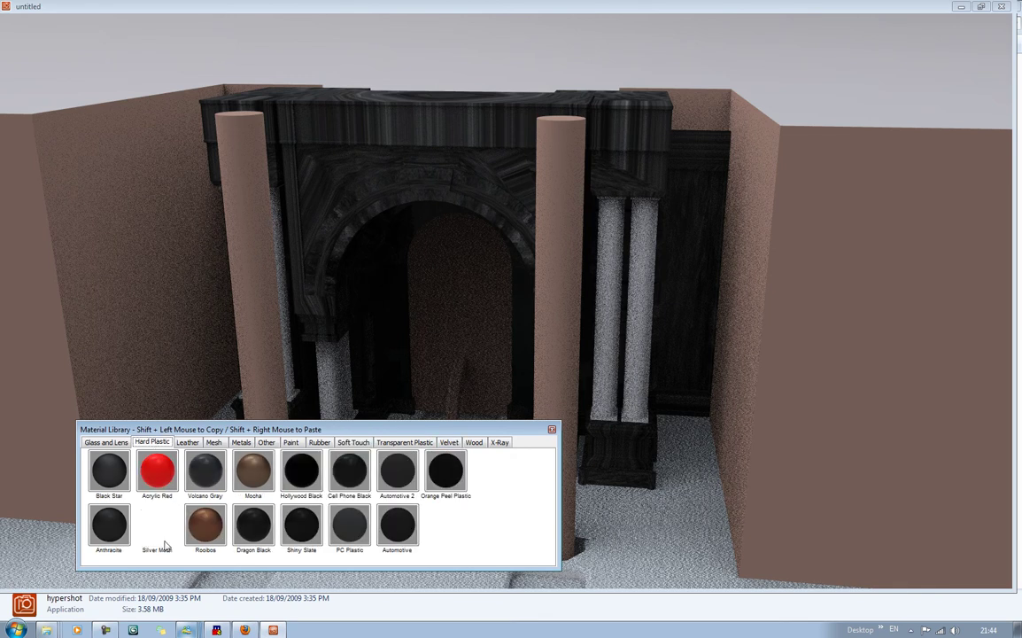
left_click(137, 197)
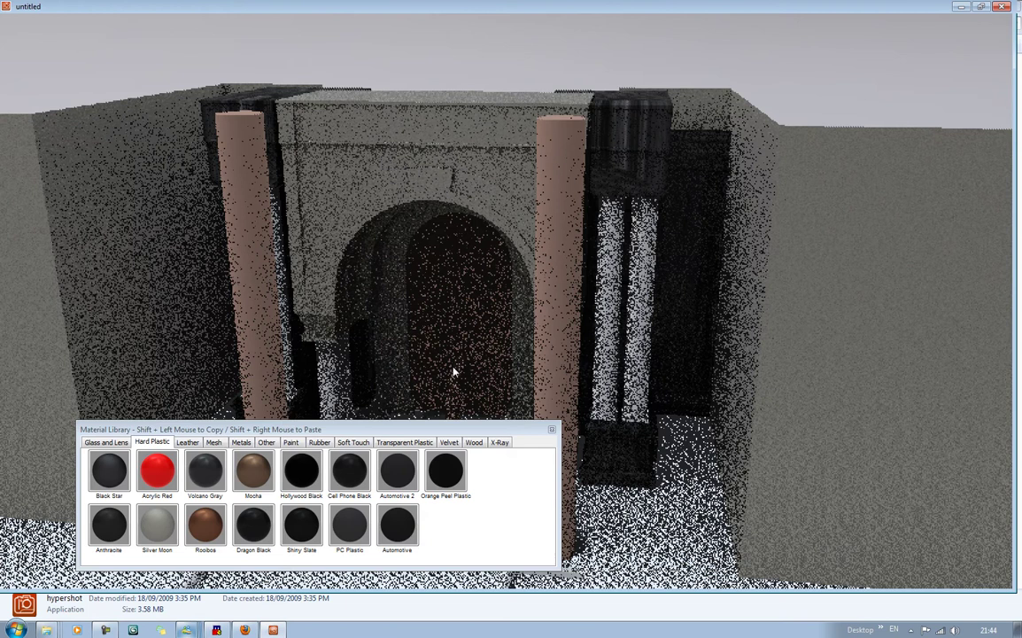
right_click(651, 328, "shift")
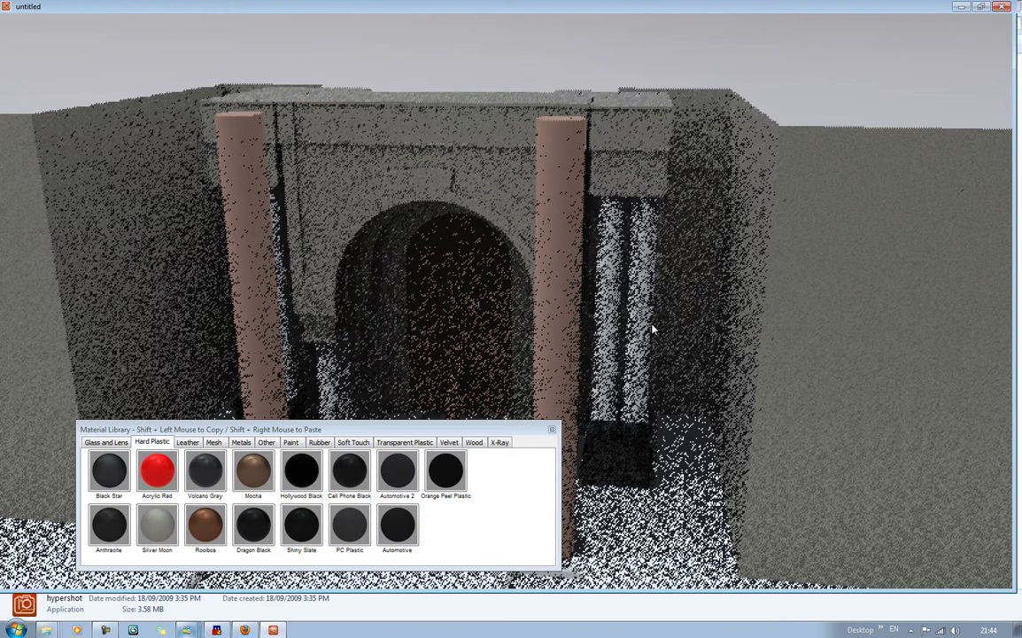
right_click(630, 438, "shift")
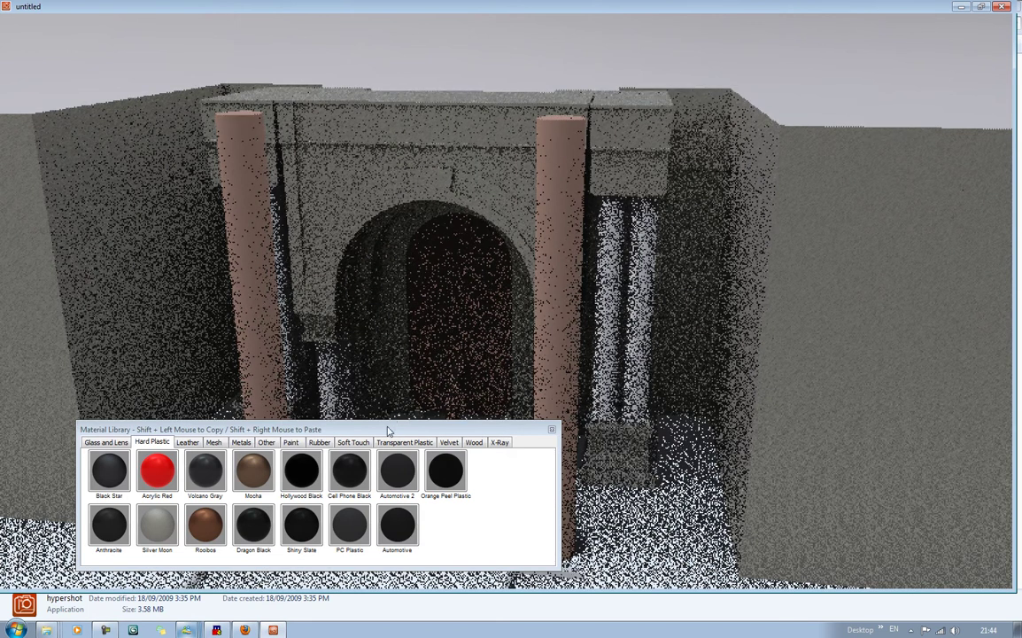
Try the Gun Metal material on the paired portal columns.
left_click_drag(390, 431, 833, 434)
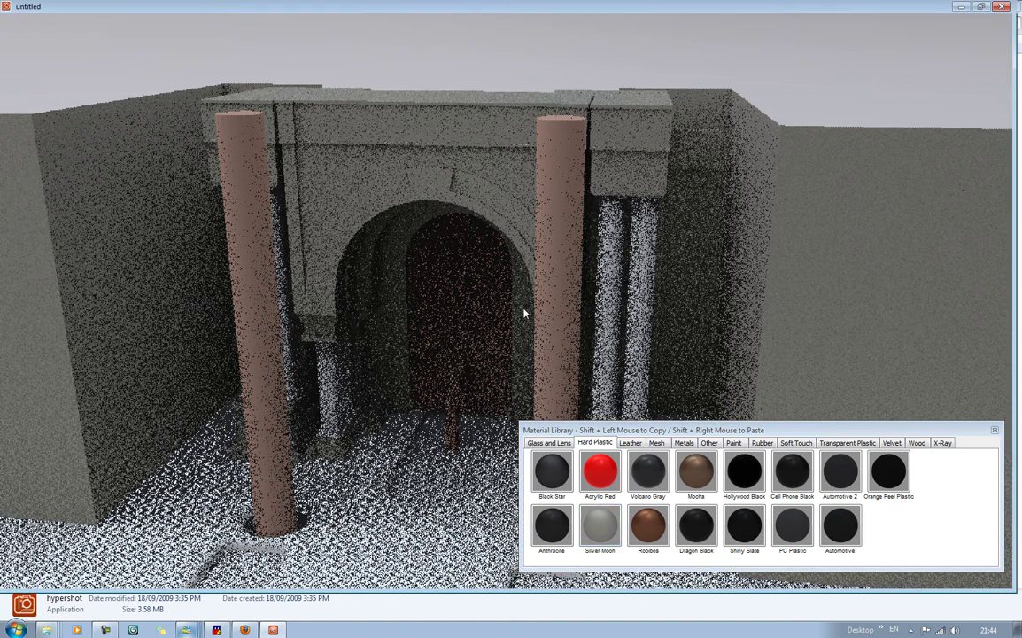
middle_click_drag(524, 308, 537, 276)
left_click(684, 443)
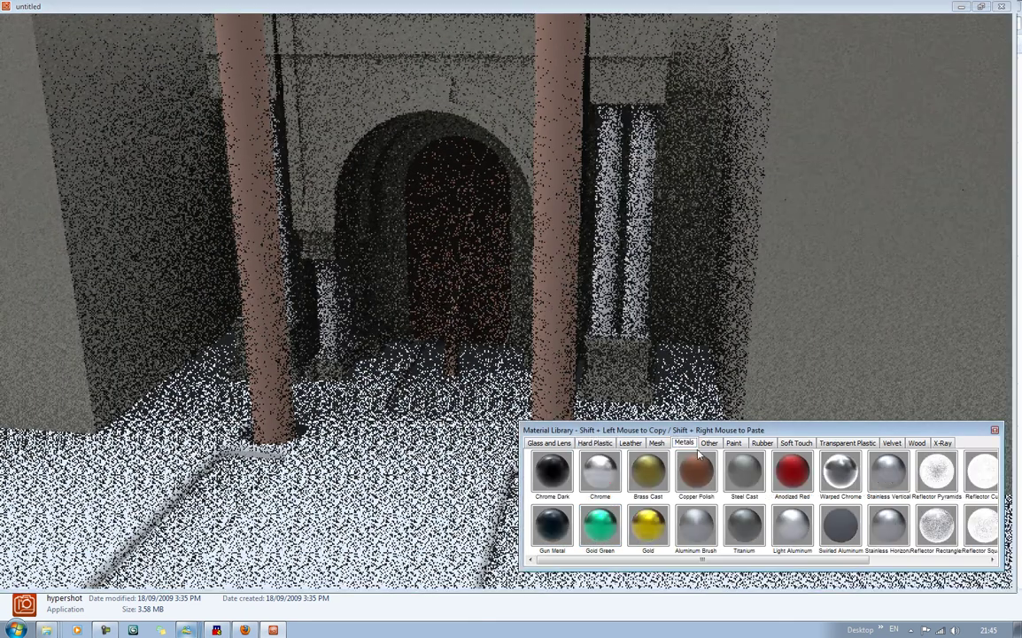
mouse_move(675, 561)
left_mouse_down()
mouse_move(792, 567)
mouse_move(670, 562)
left_mouse_up()
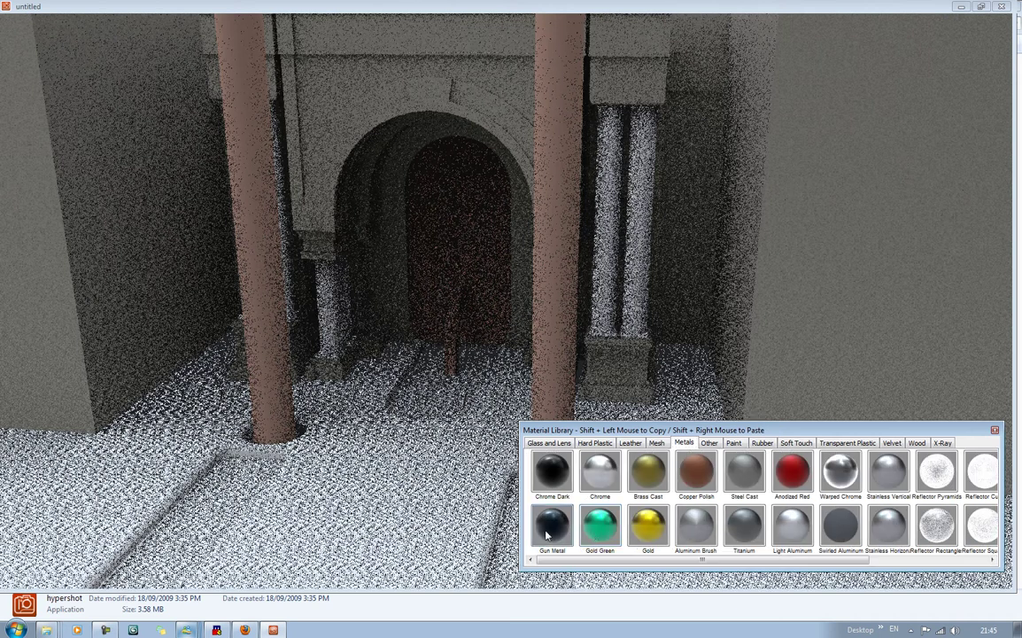
left_click_drag(547, 532, 608, 296)
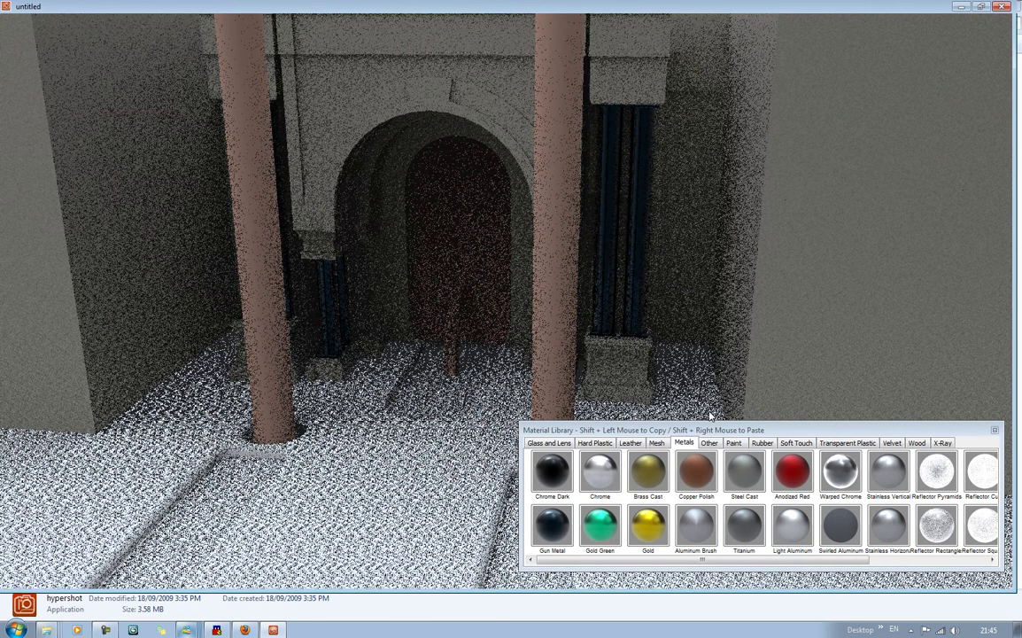
Apply the White Pearl paint to the paired portal columns, the two front pillars and the arched door frame.
left_click(710, 443)
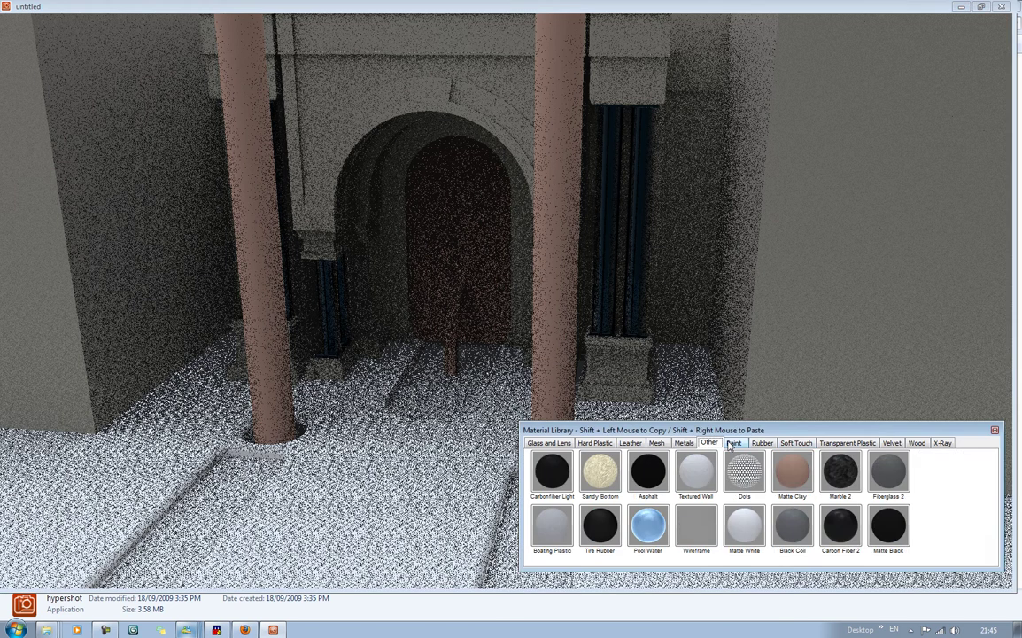
left_click(735, 444)
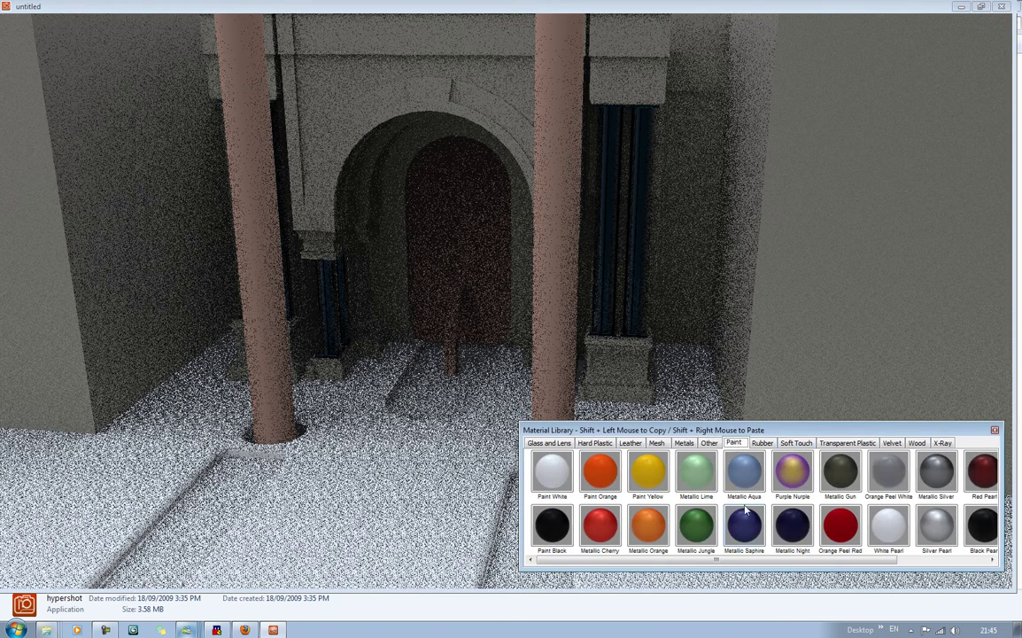
left_click_drag(889, 525, 301, 350)
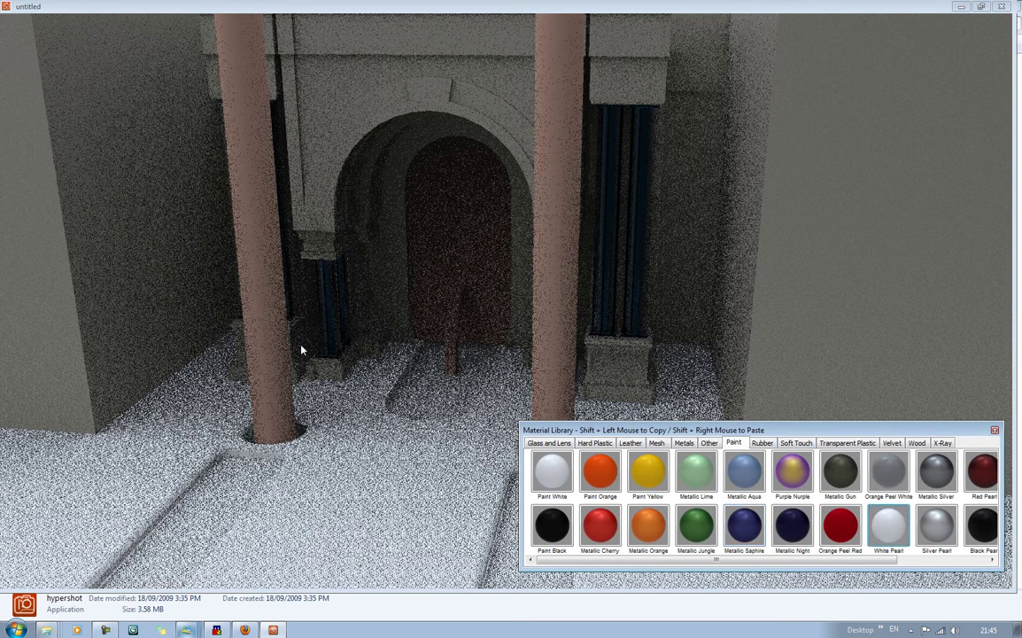
right_click(331, 300, "shift")
right_click(551, 295, "shift")
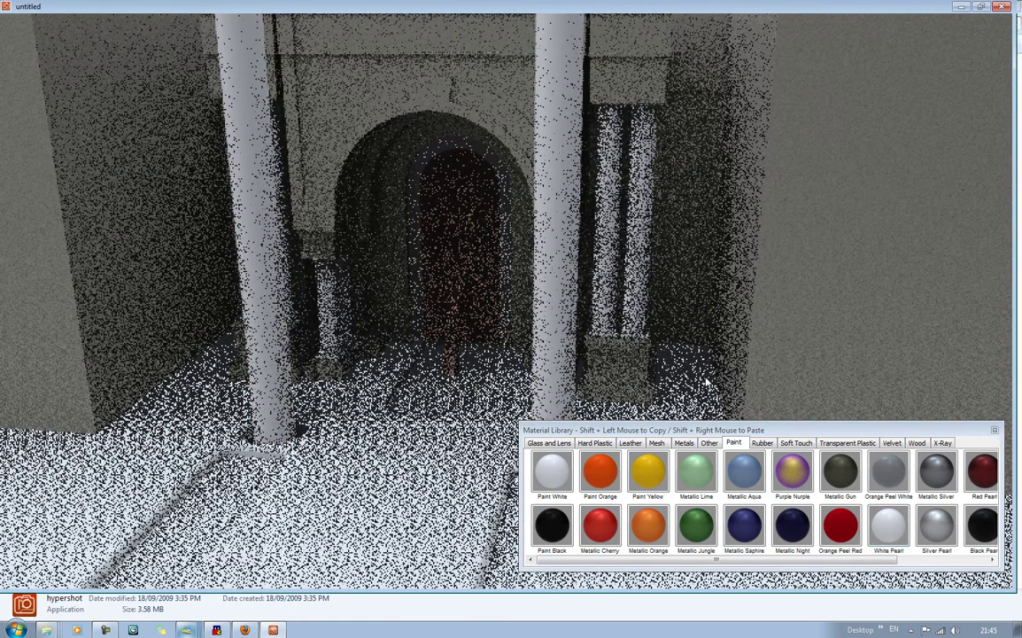
Apply the Stone Grey paint to the side walls and the portal's central facade.
left_click_drag(853, 560, 945, 565)
left_click(917, 537, "shift")
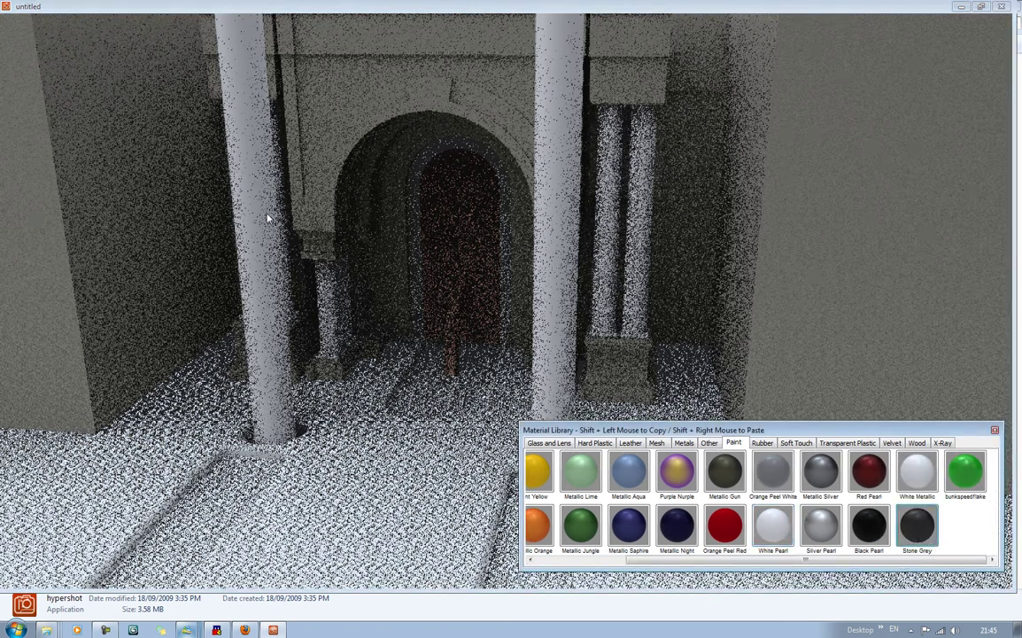
right_click(353, 34, "shift")
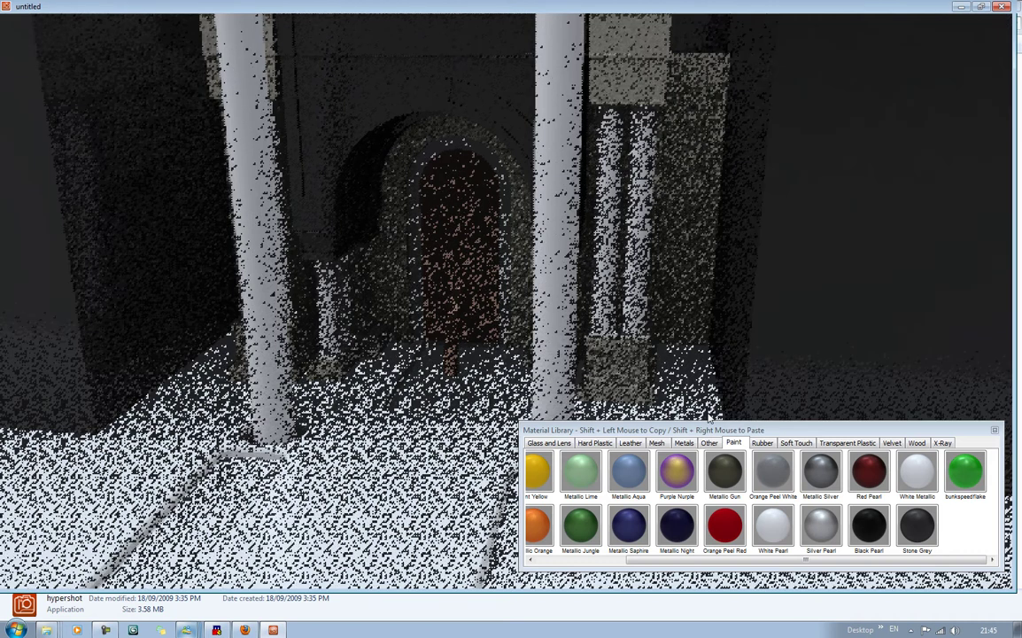
Apply the Red Pearl paint to the two front pillars and the arched door frame, and show the Other materials.
left_click(877, 475, "shift")
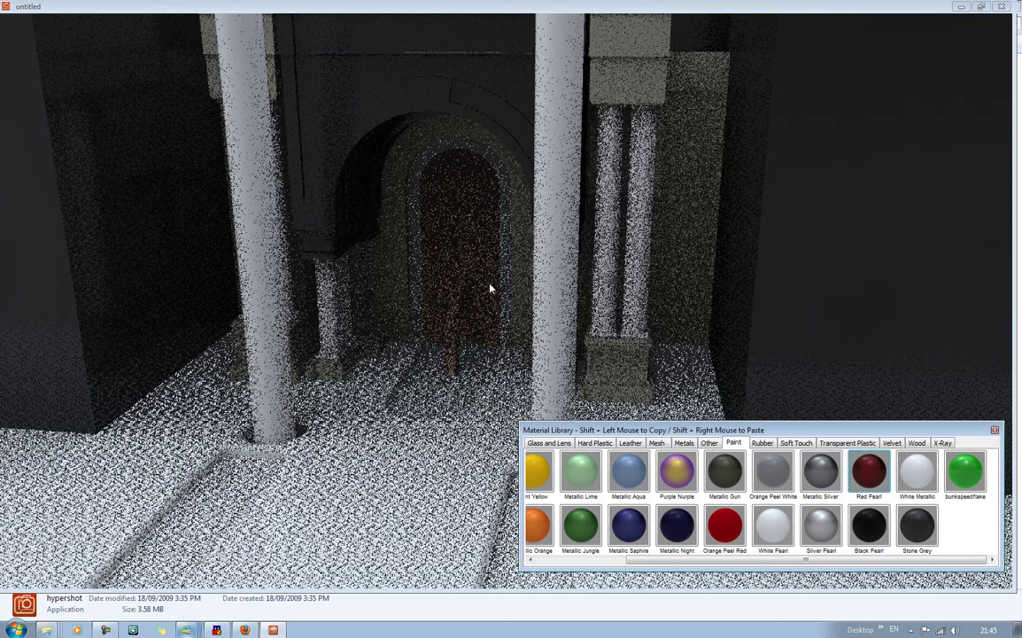
right_click(500, 337, "shift")
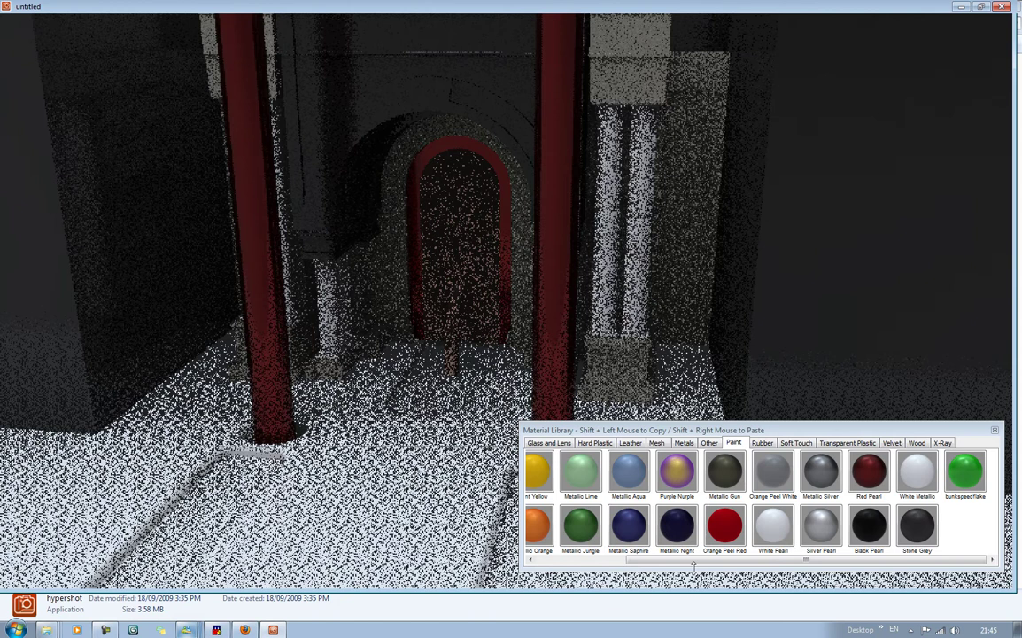
mouse_move(694, 564)
left_mouse_down()
mouse_move(599, 567)
mouse_move(754, 579)
left_mouse_up()
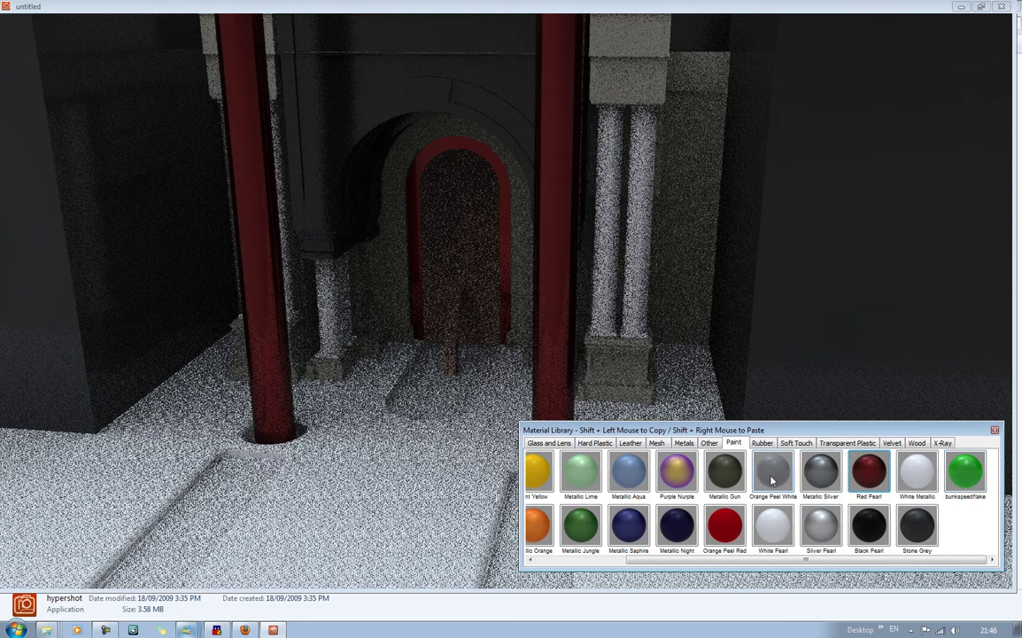
left_click(709, 443)
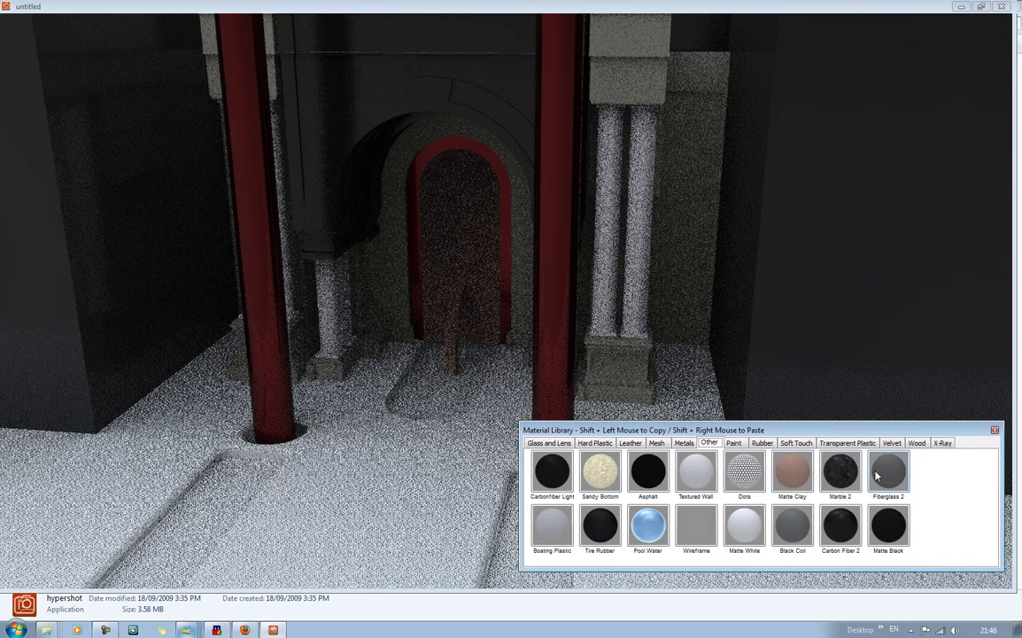
Apply the Fiberglass 2 material to the door and its inner arched surround.
left_click(877, 476)
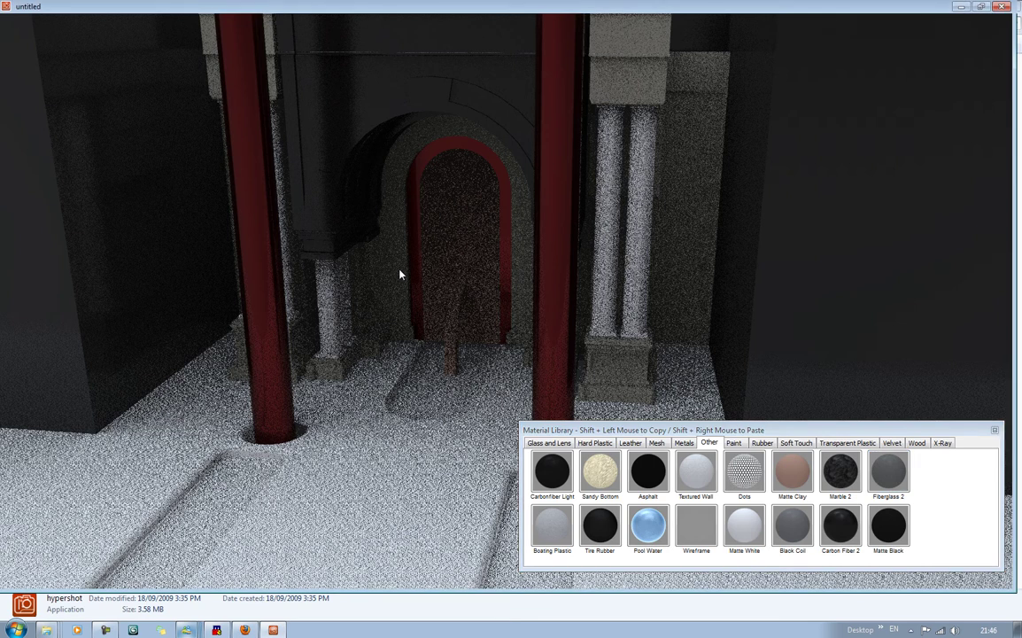
right_click(399, 276, "shift")
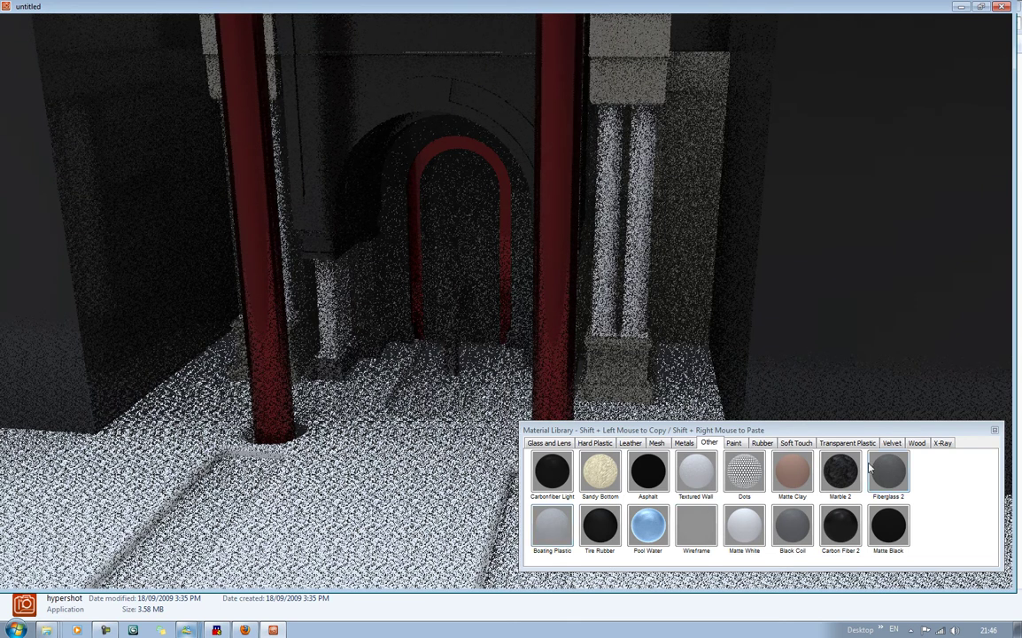
Apply the Automotive hard plastic material to the portal walls beside the central facade and to the bases of the paired columns.
left_click(733, 443)
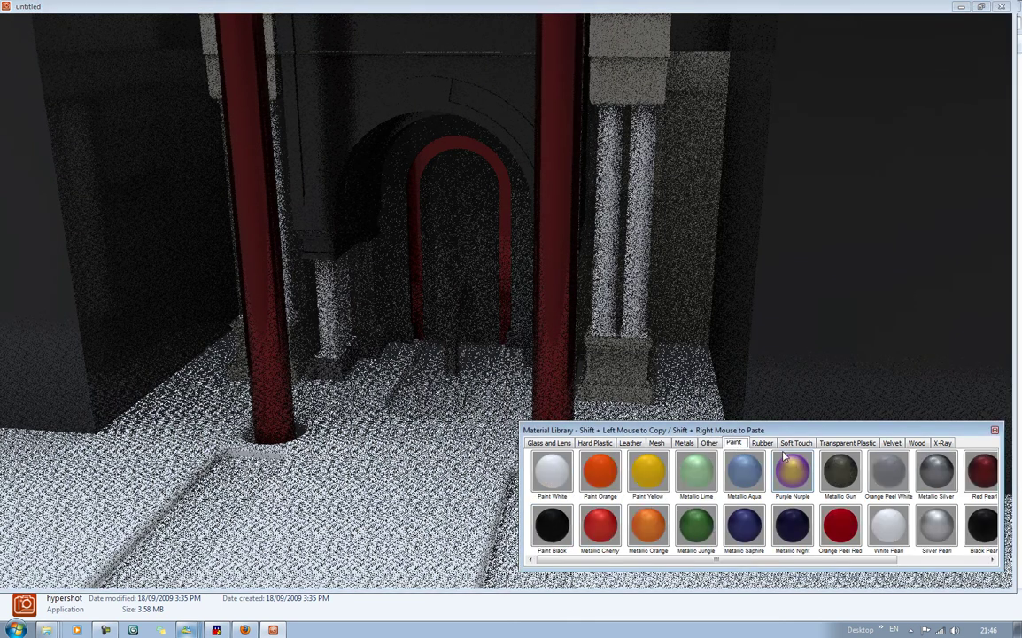
left_click(684, 443)
left_click_drag(658, 558, 800, 553)
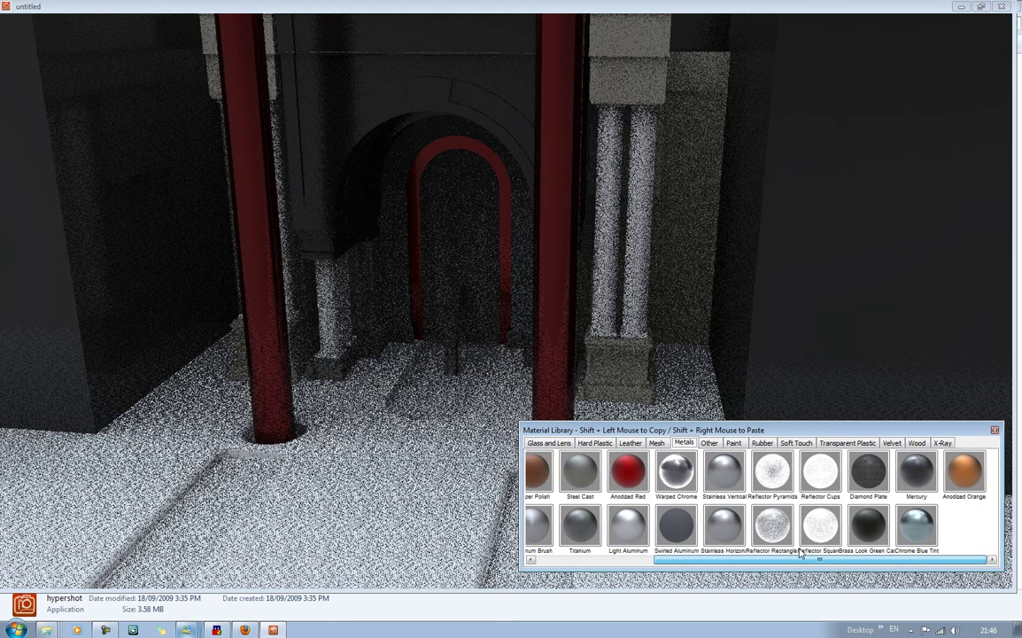
left_click(595, 443)
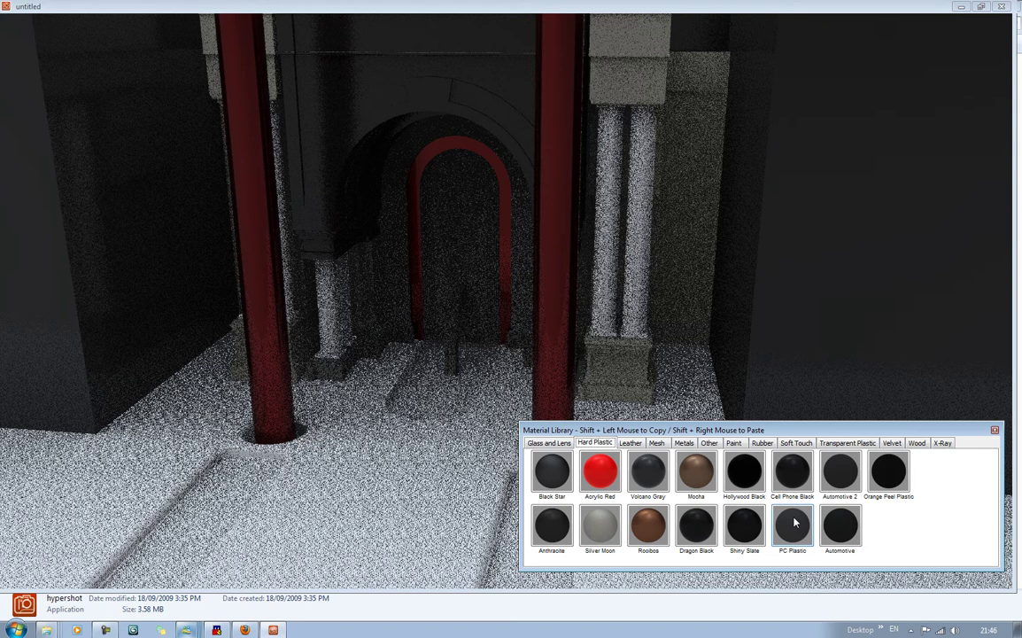
left_click_drag(844, 521, 607, 193)
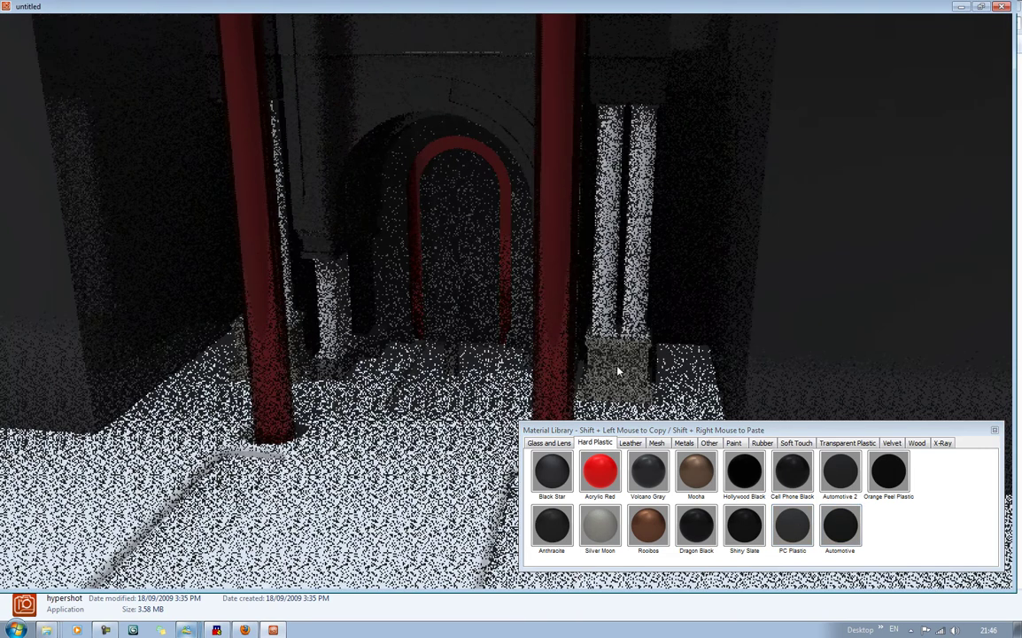
right_click(618, 372, "shift")
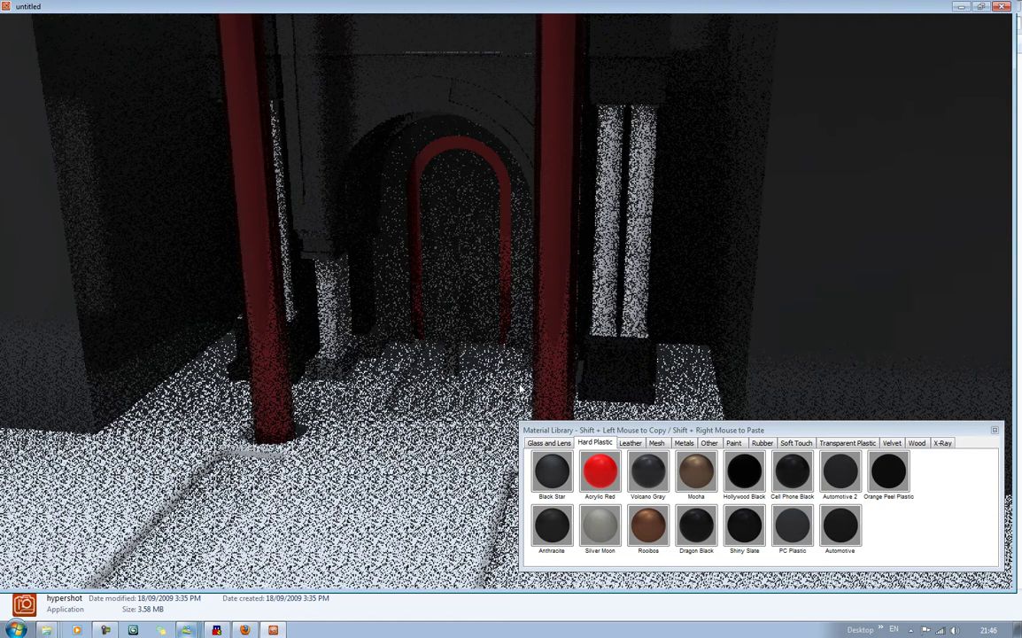
Reframe the portal with more of the ground in view, close the Material Library and bring up the Options Dialog.
left_click_drag(381, 395, 413, 463)
left_click_drag(375, 418, 381, 401)
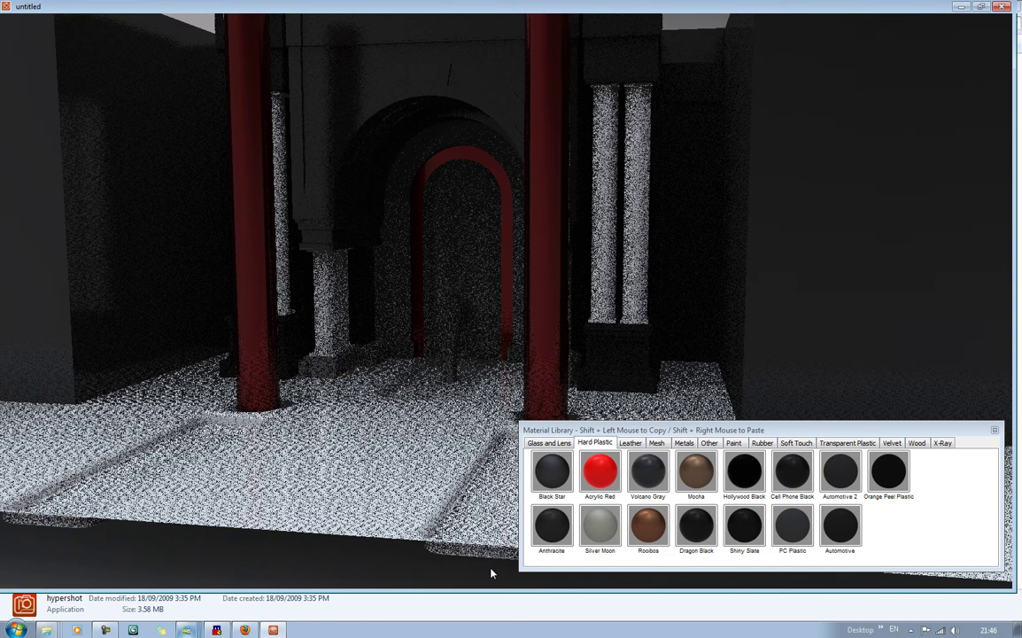
mouse_move(348, 402)
middle_mouse_down()
mouse_move(354, 525)
mouse_move(353, 402)
middle_mouse_up()
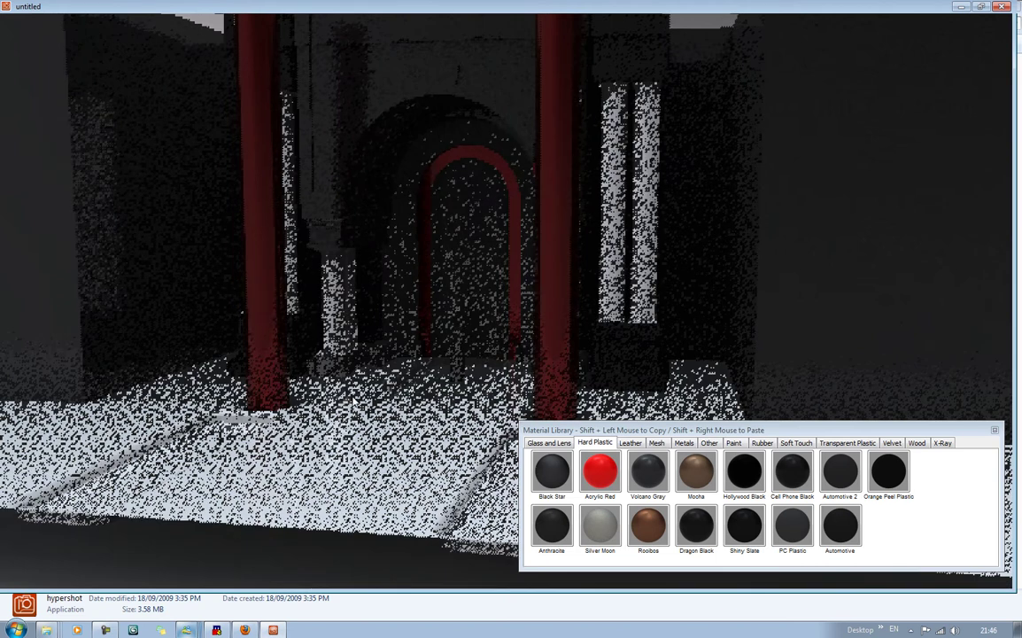
left_click(995, 430)
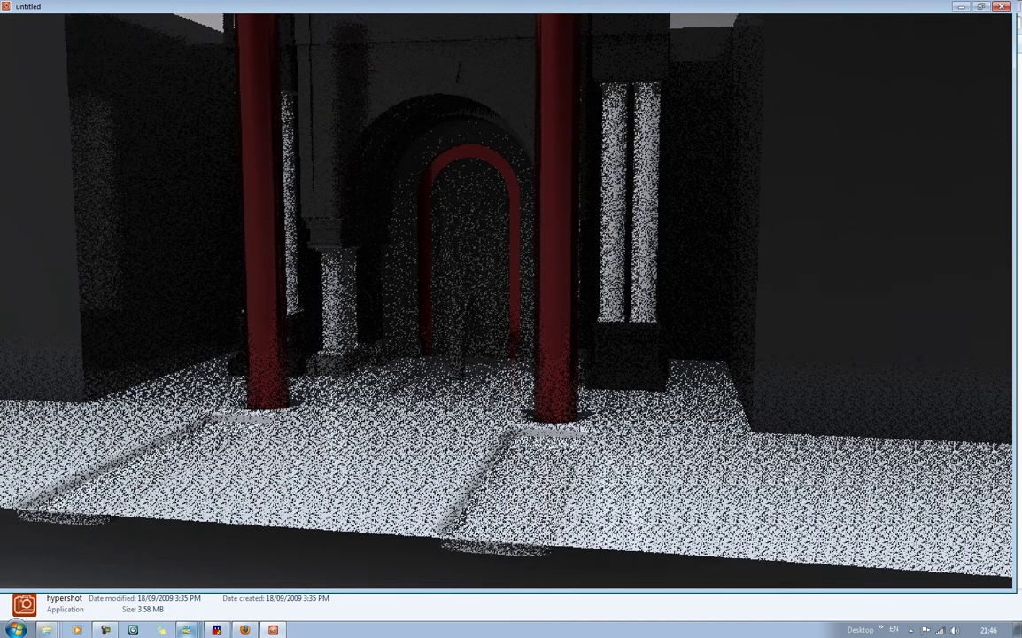
right_click(125, 583)
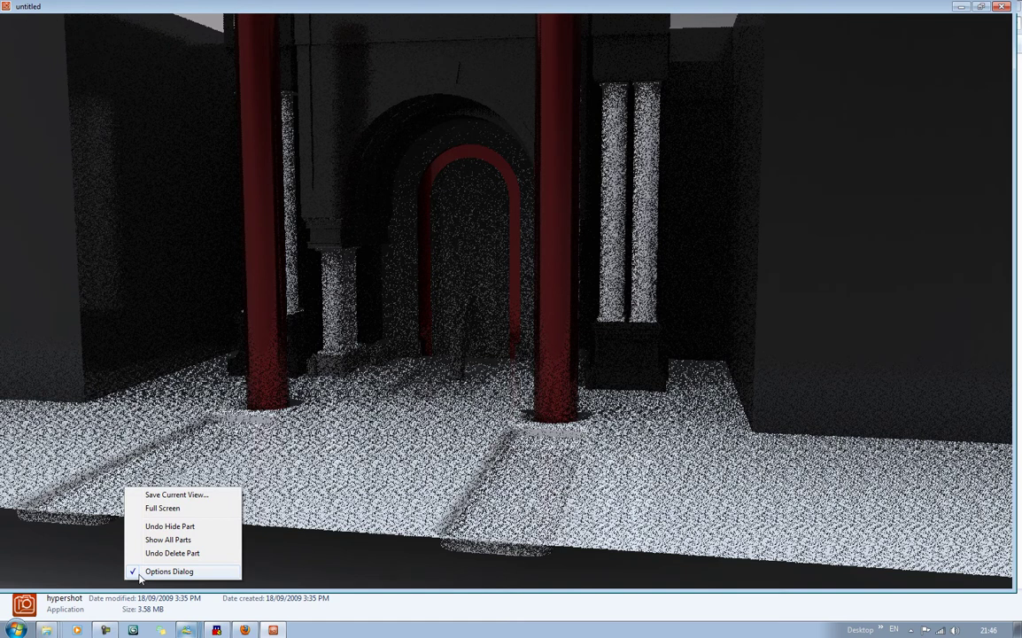
left_click(140, 573)
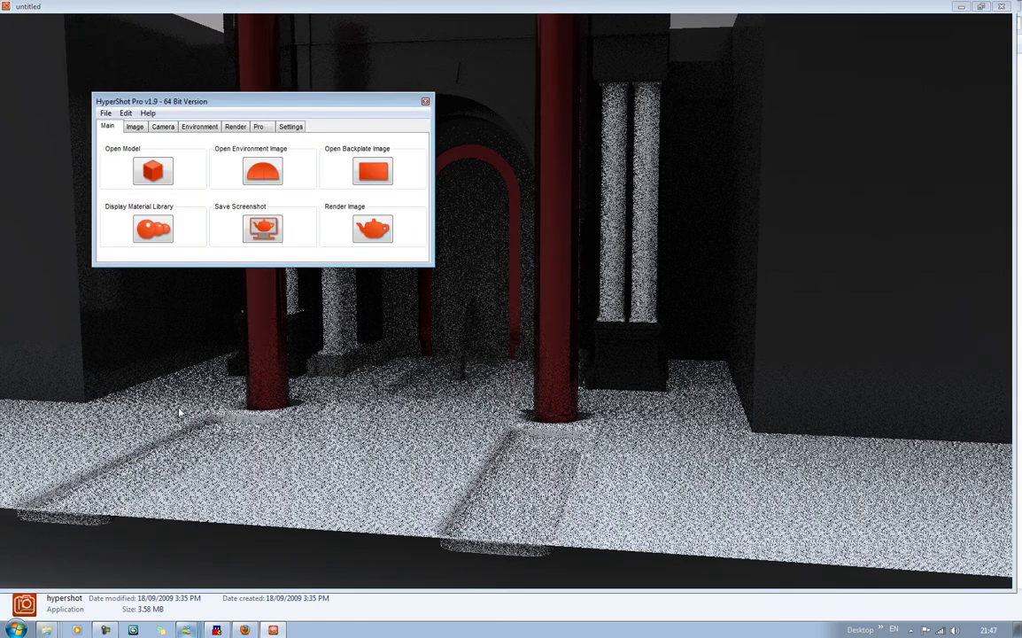
left_click_drag(326, 102, 724, 104)
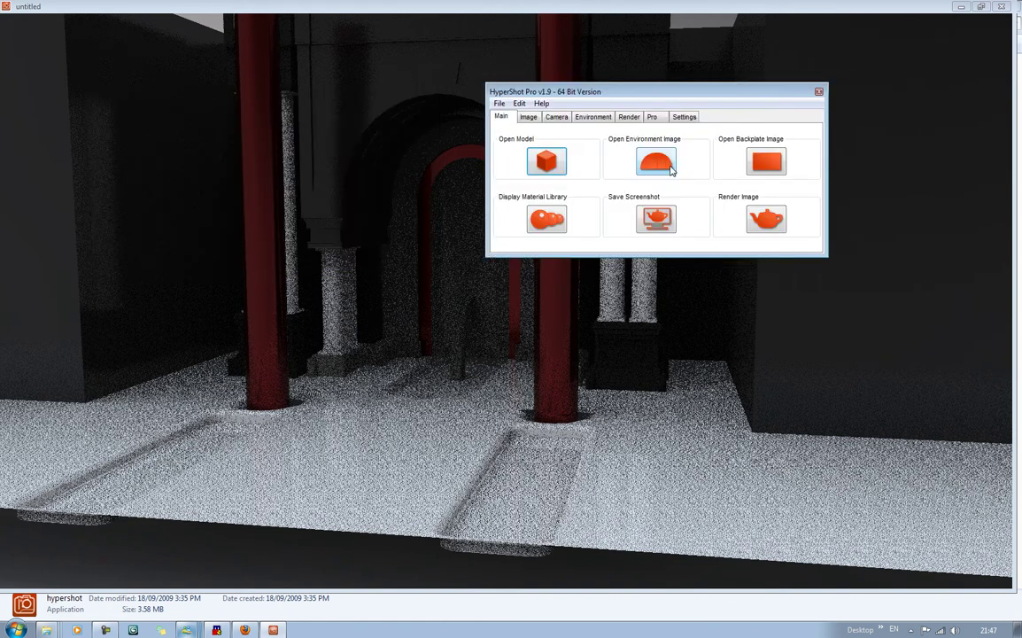
Try the German_Dirt_Road_Small.hdr environment map on the scene.
left_click(671, 170)
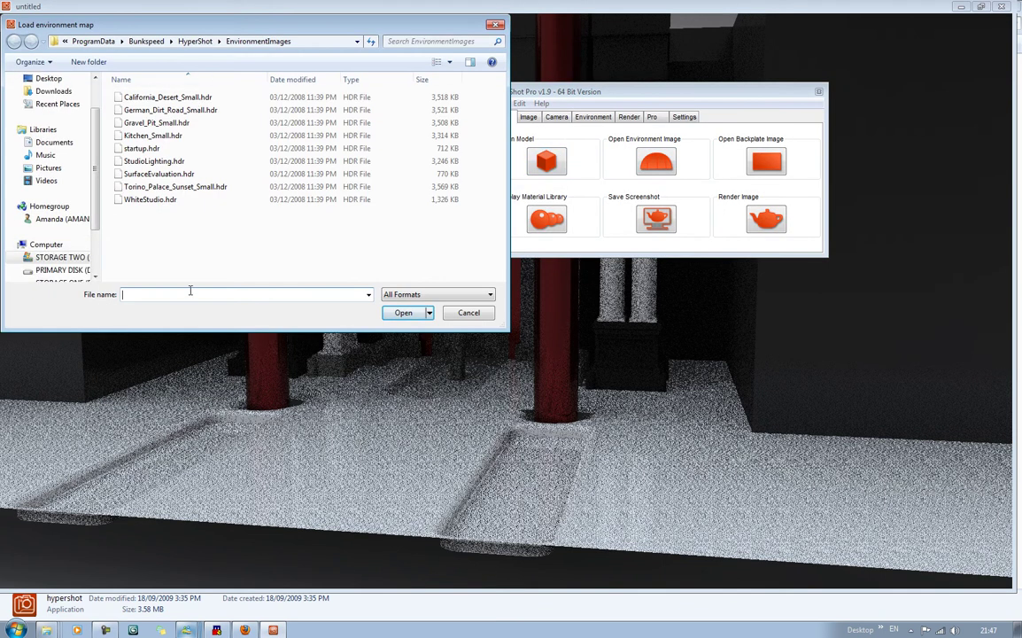
left_click(186, 111)
left_click(406, 312)
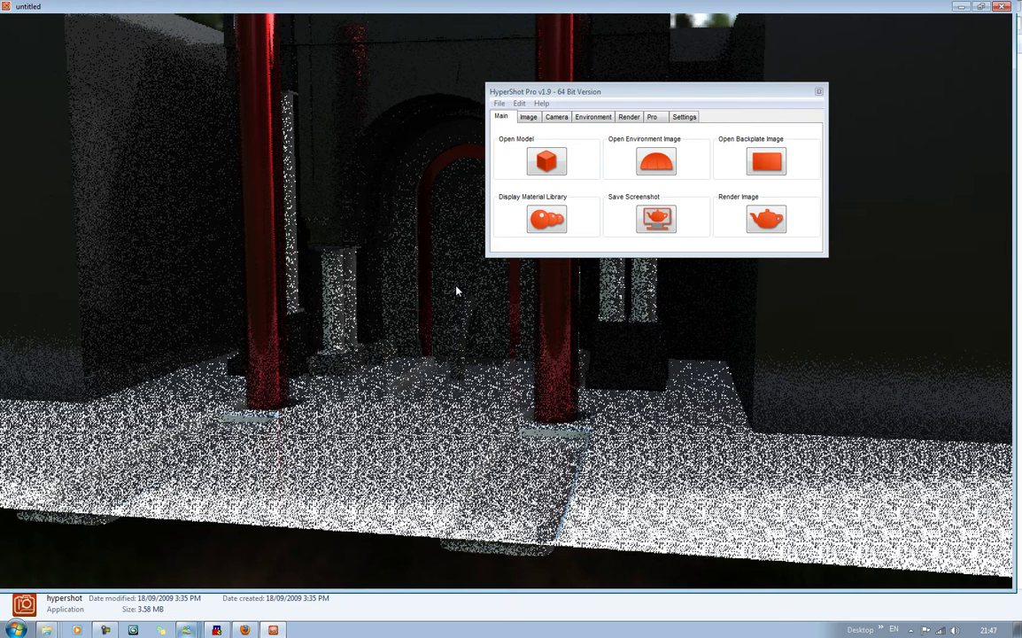
Load WhiteStudio.hdr as the scene's environment map.
left_click_drag(669, 94, 870, 394)
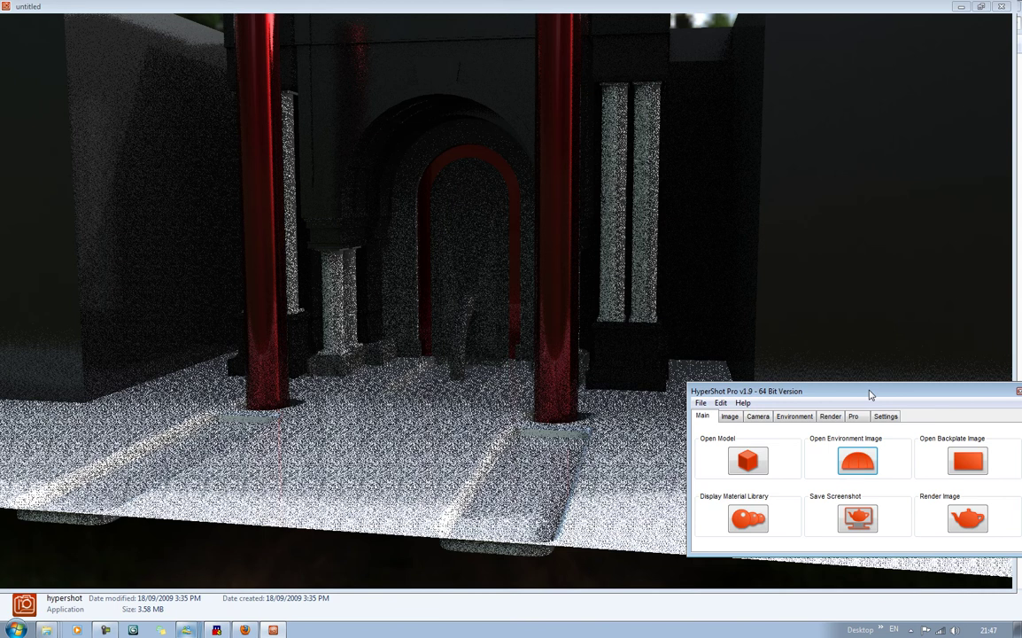
left_click(872, 468)
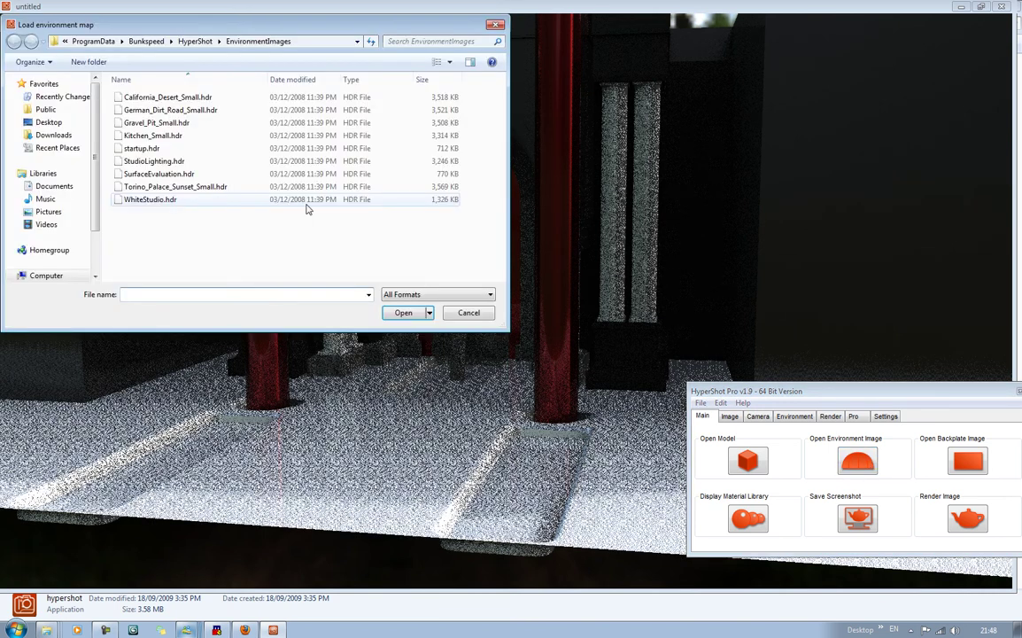
left_click(306, 201)
left_click(400, 315)
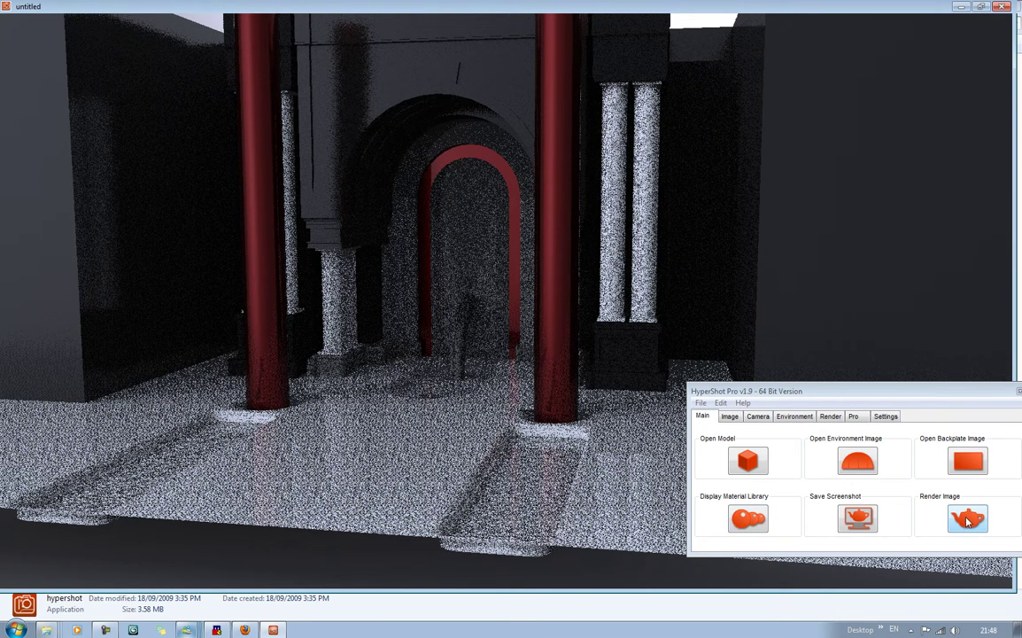
Review the camera, environment, render output, render queue and realtime settings.
left_click(757, 416)
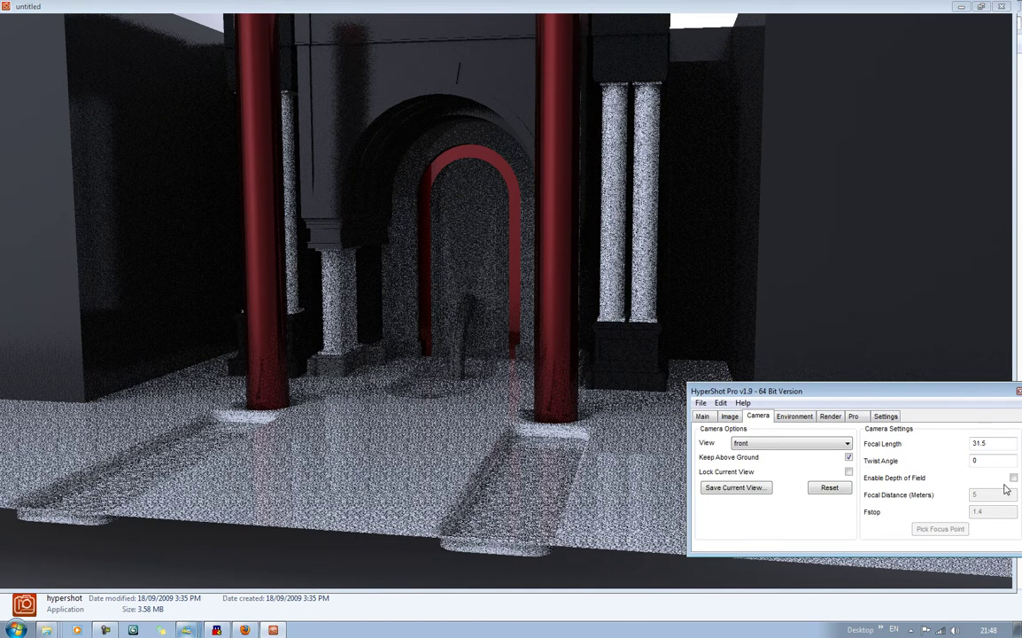
left_click(794, 416)
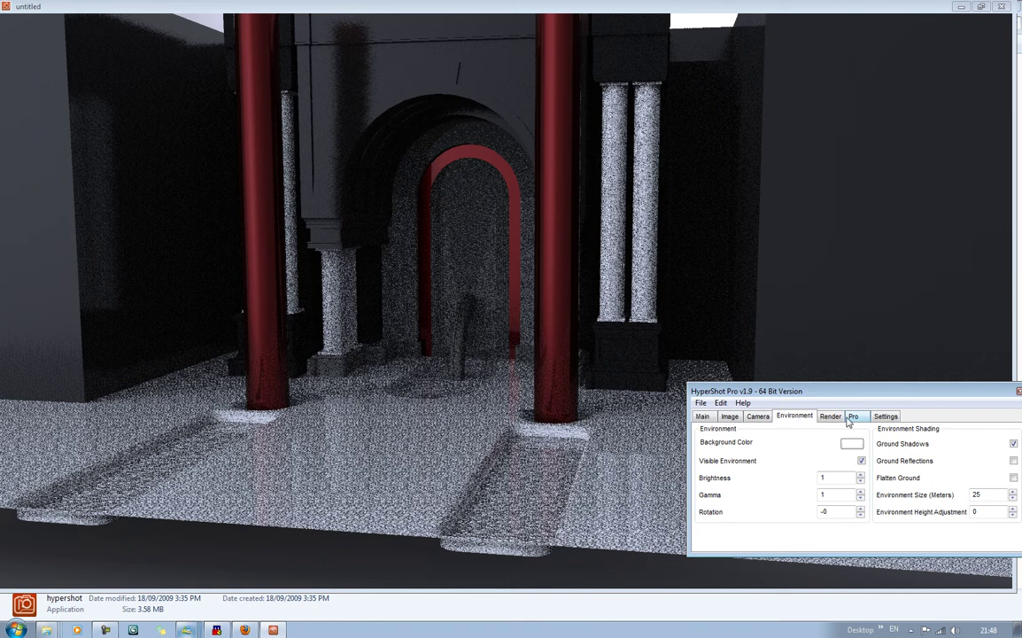
left_click(831, 416)
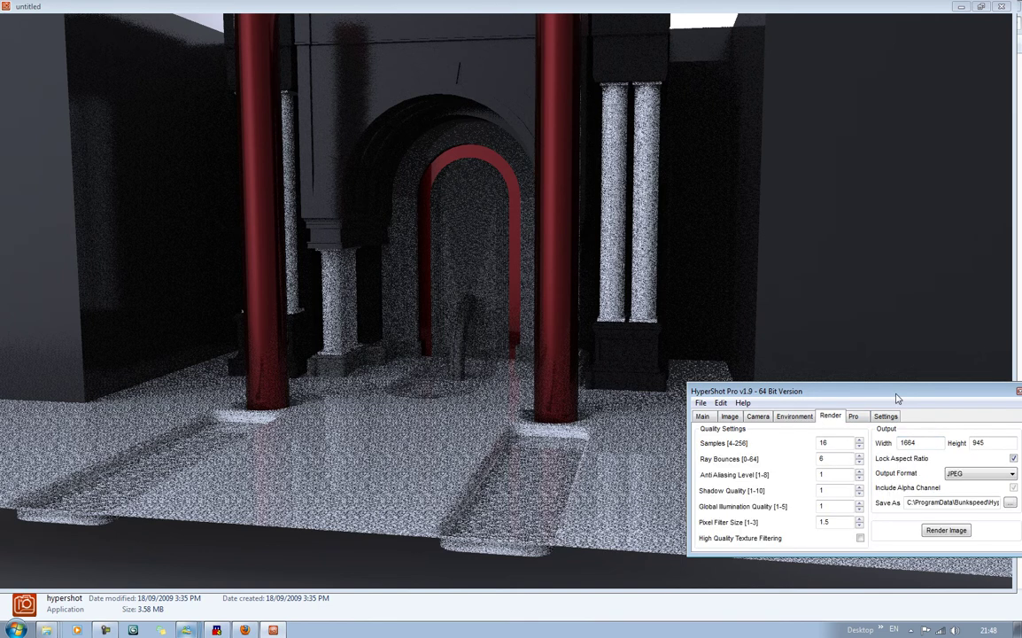
left_click_drag(897, 398, 871, 371)
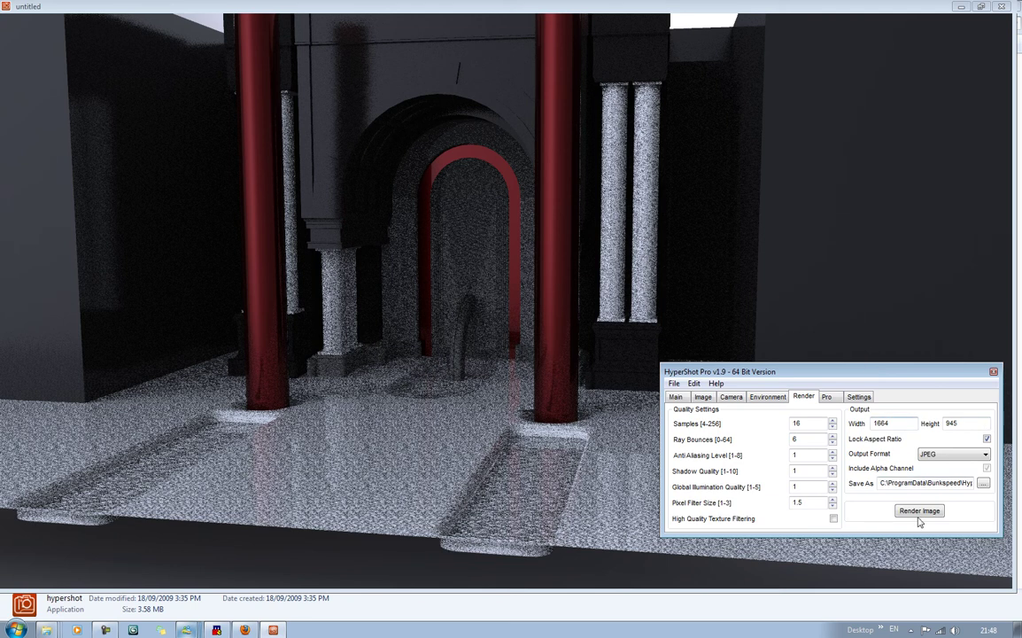
left_click(830, 397)
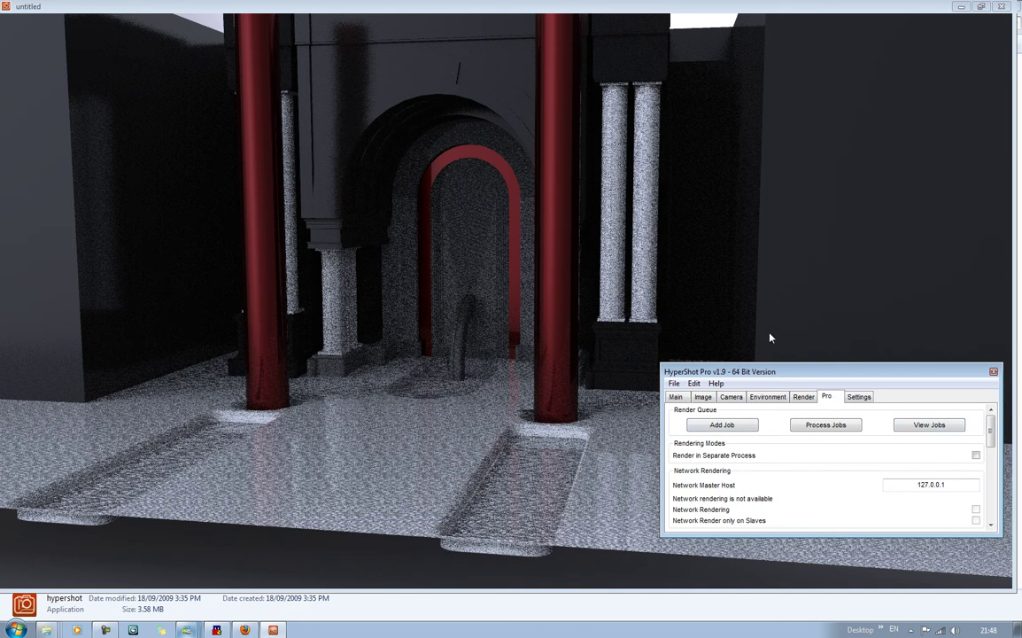
left_click(858, 398)
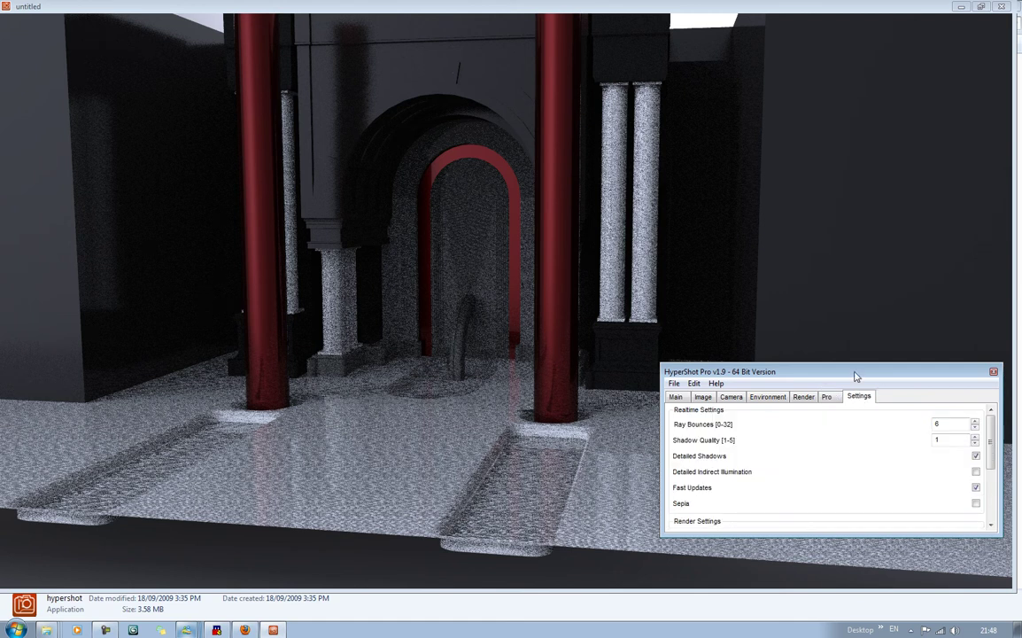
Enable Detailed Indirect Illumination, keep the realtime ray bounces at 6 and raise the realtime shadow quality.
left_click_drag(855, 377, 808, 356)
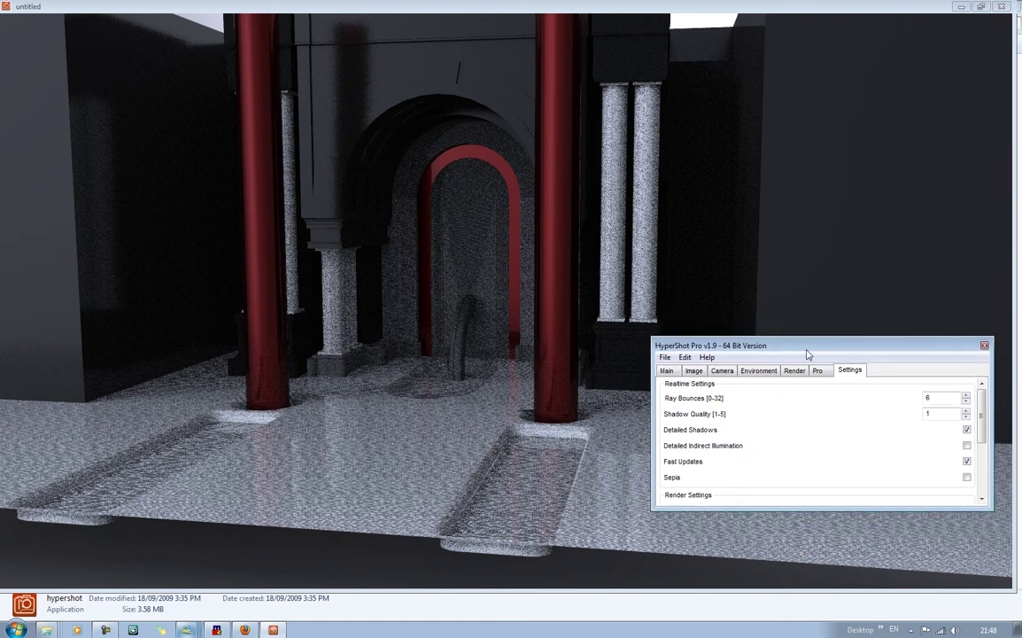
left_click(966, 403)
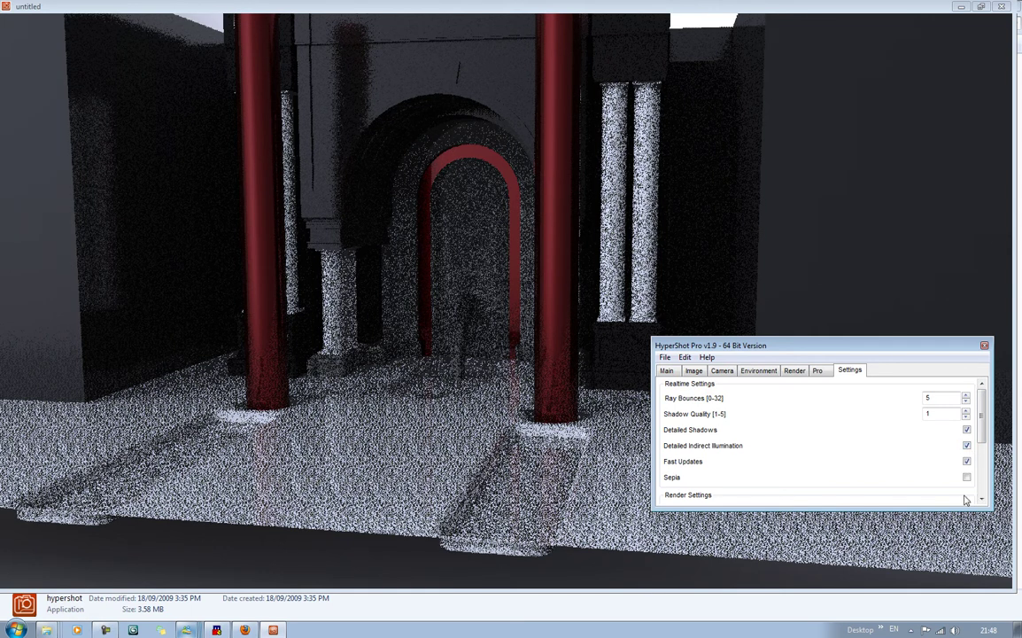
left_click(967, 446)
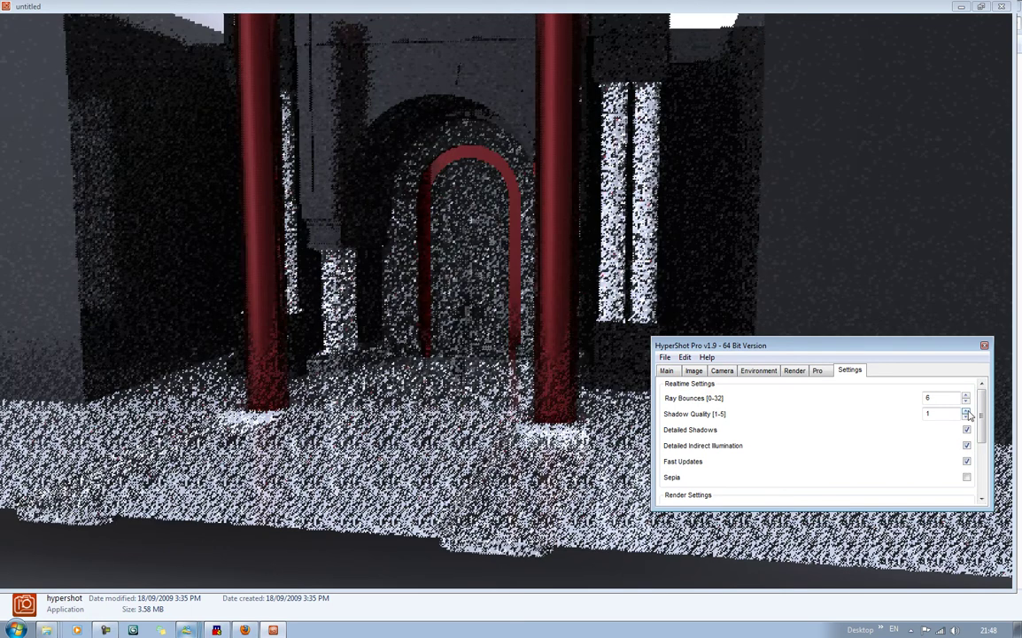
left_click(966, 395)
left_click(967, 412)
left_click(968, 412)
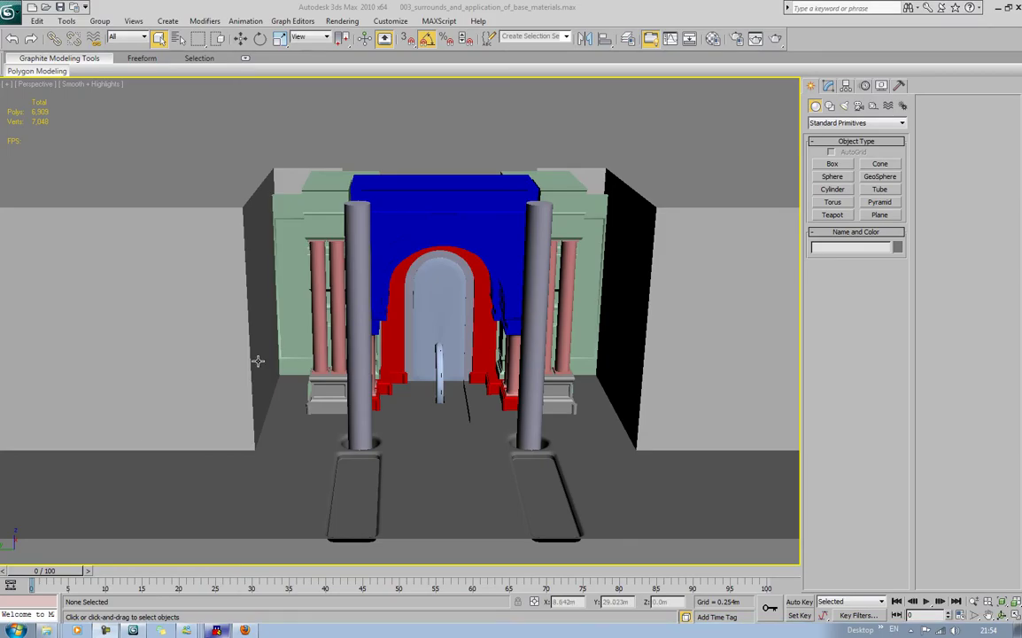
In 3ds Max, turn on edged faces and isolate the Portal_Floor object.
mouse_move(257, 361)
middle_mouse_down("alt")
mouse_move(326, 358)
mouse_move(228, 354)
mouse_move(244, 356)
middle_mouse_up("alt")
scroll(369, 358, "down", 5)
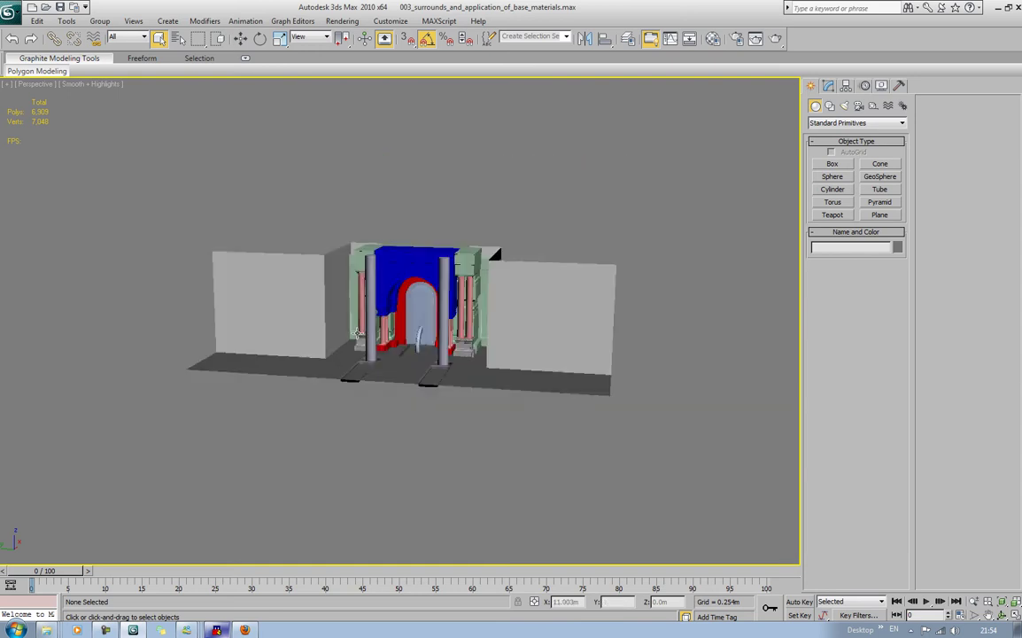
middle_click_drag(369, 358, 417, 290, "alt")
scroll(341, 346, "up", 5)
left_click(529, 397)
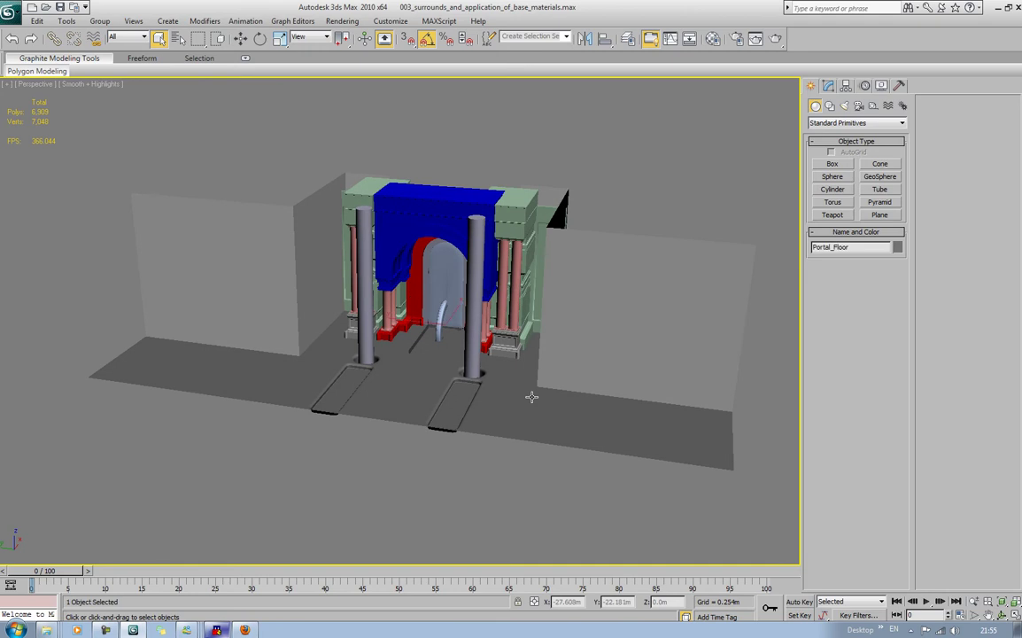
key("F4")
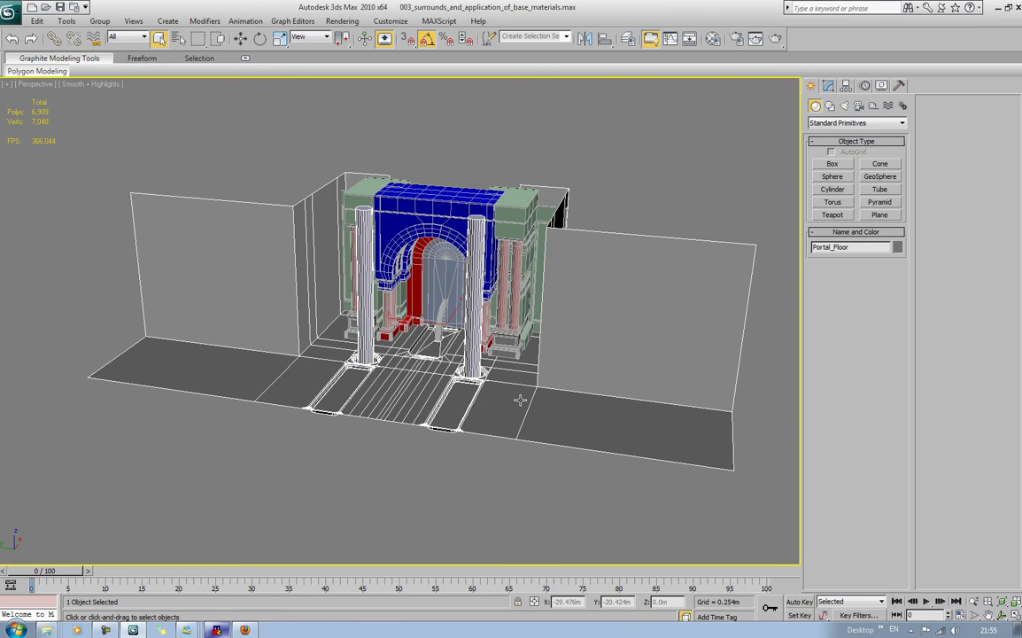
right_click(521, 400)
mouse_move(559, 514)
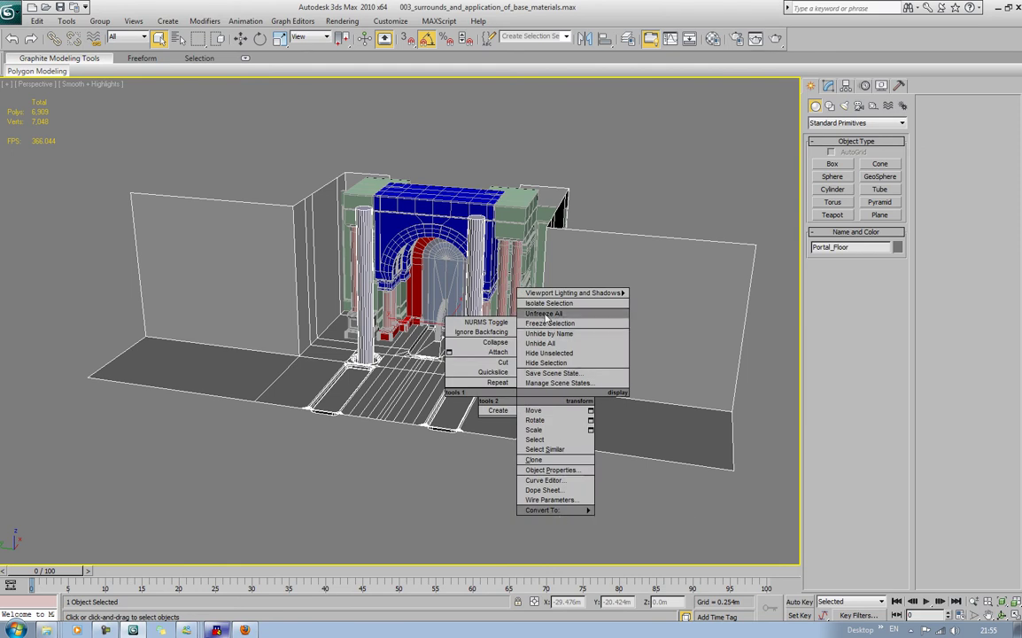
left_click(548, 304)
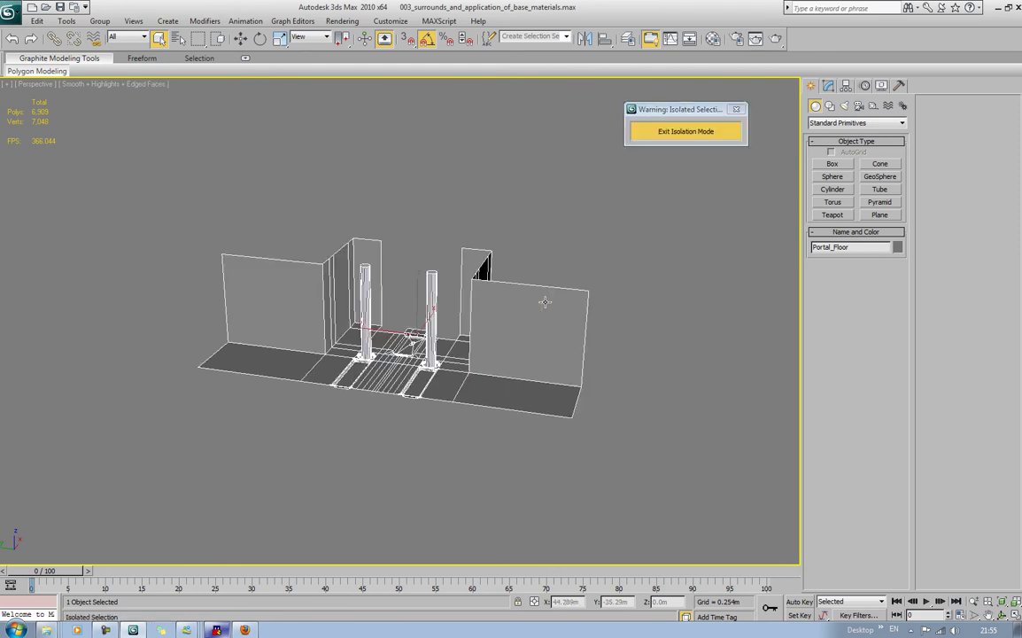
Check the isolated floor's mesh editing options, clear the selection and examine the floor, walls and pillars from above.
left_click(831, 86)
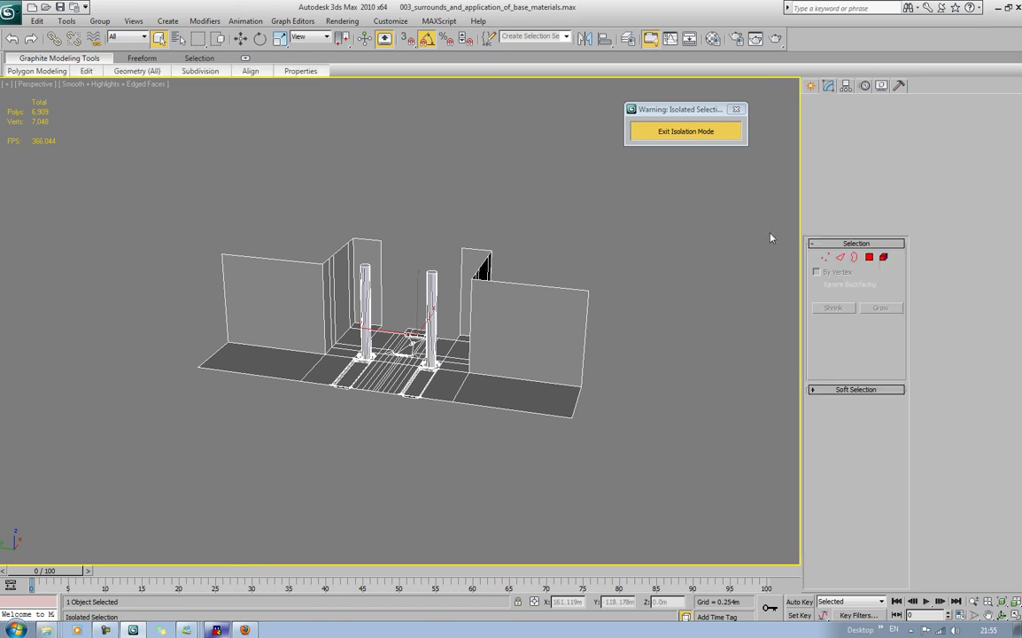
left_click(693, 244)
middle_click_drag(524, 308, 454, 306, "alt")
middle_click_drag(312, 341, 361, 379, "alt")
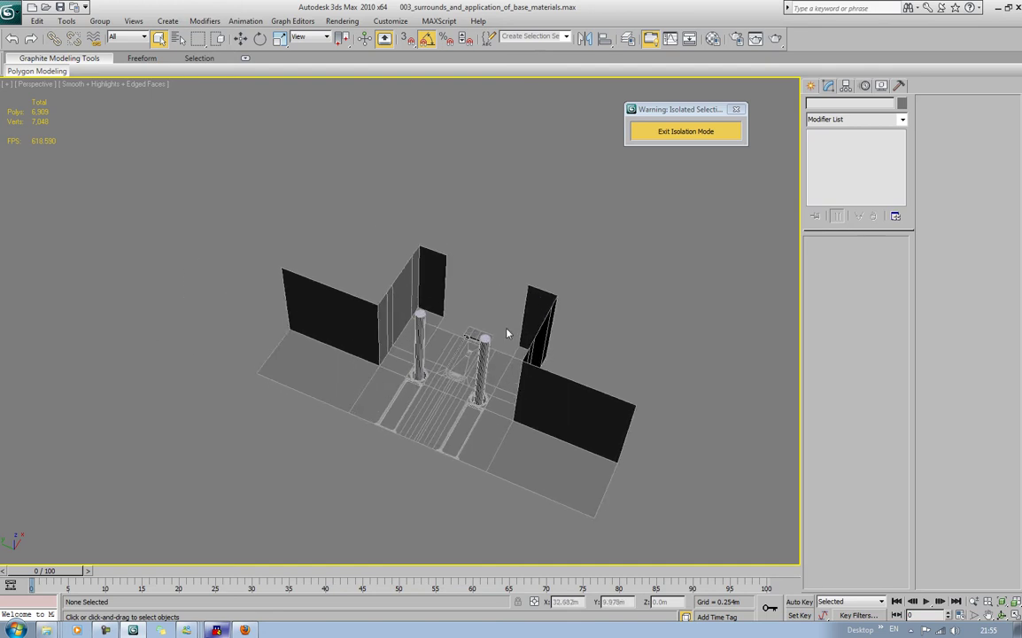
Select the isolated Portal_Floor object and add a UVW Map modifier to it.
left_click(483, 344)
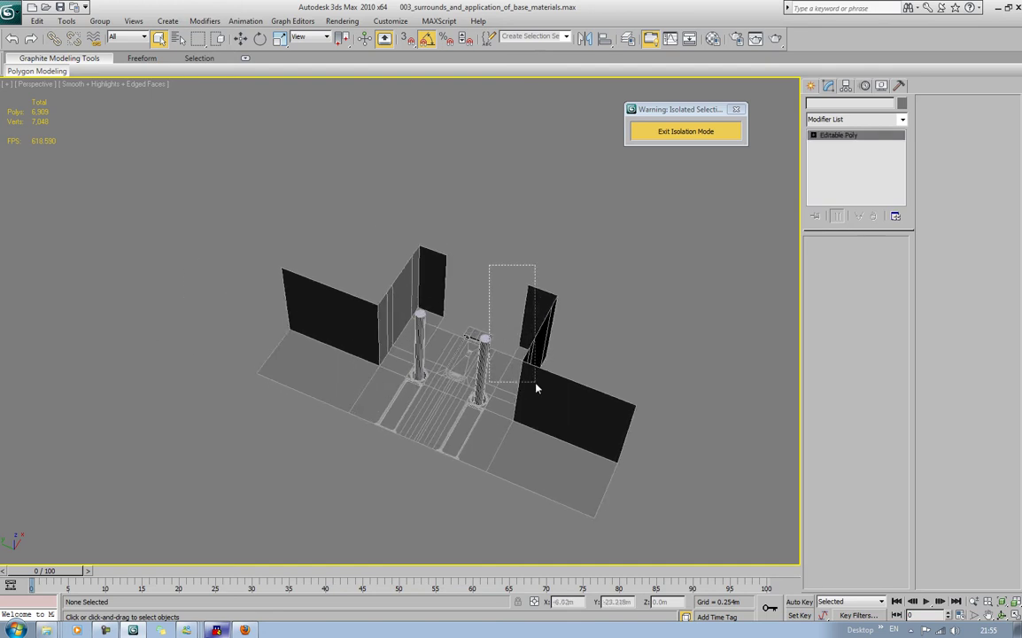
left_click(837, 122)
key("u")
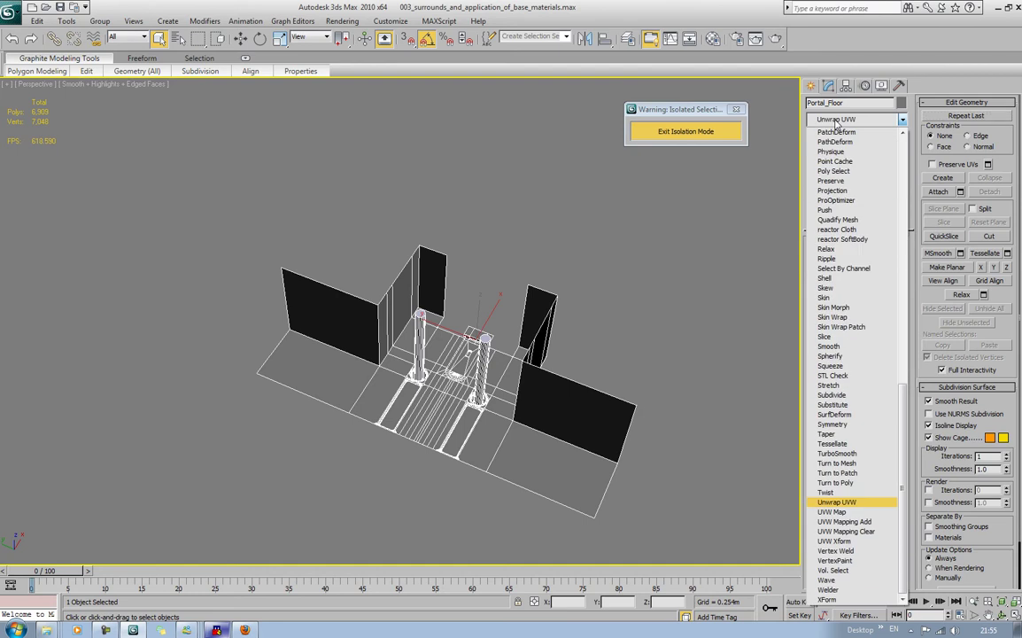
key("u")
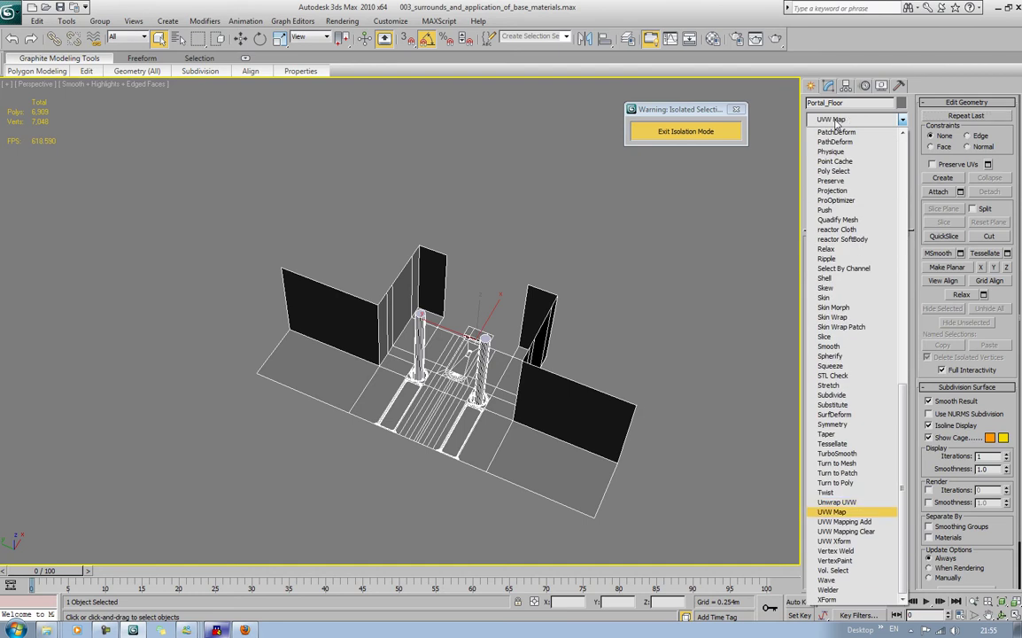
key("Return")
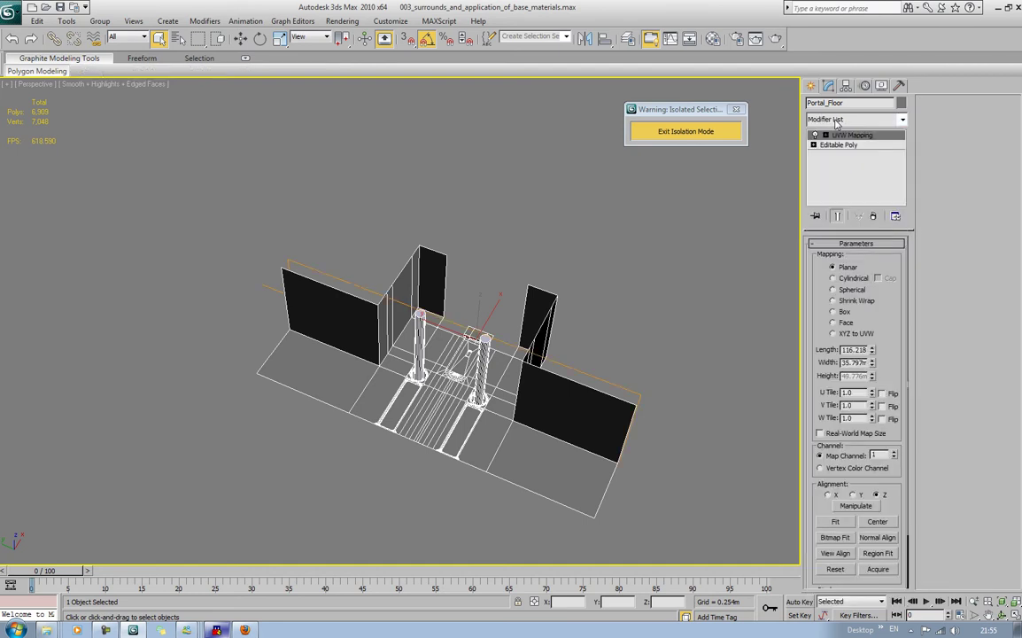
Try box mapping on the floor object and switch it back to planar mapping.
left_click(833, 312)
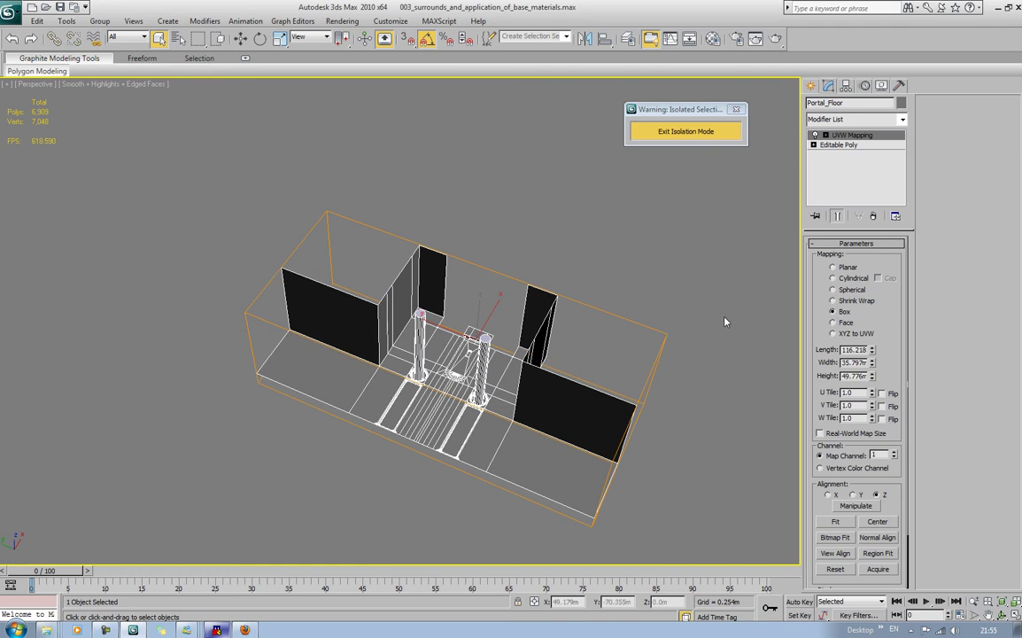
middle_click_drag(621, 311, 610, 272, "alt")
left_click(833, 268)
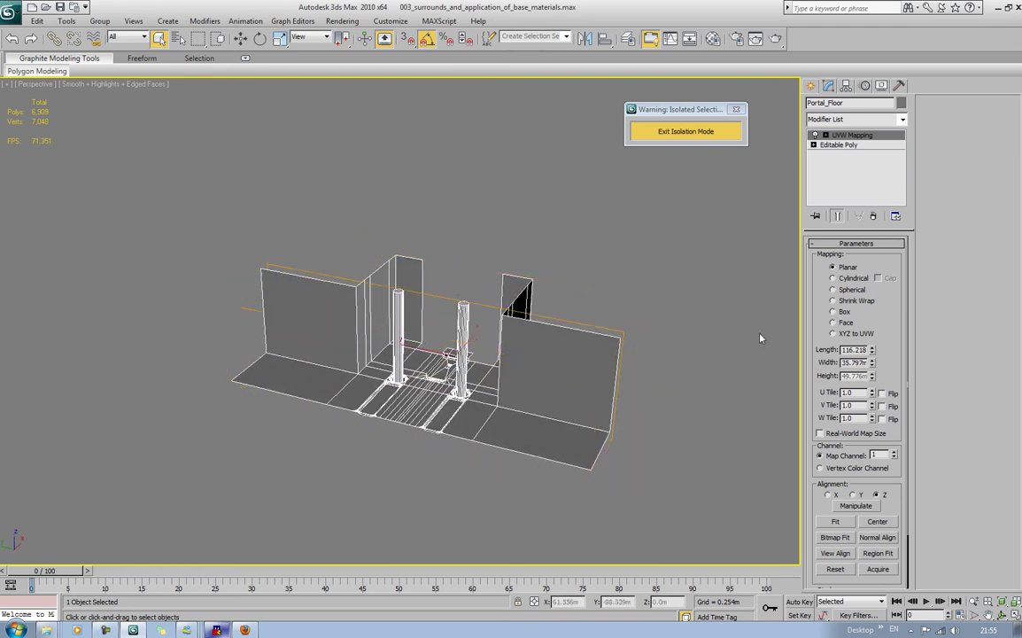
Align the planar mapping to the X axis and fit it to the floor object.
left_click(852, 494)
left_click(826, 495)
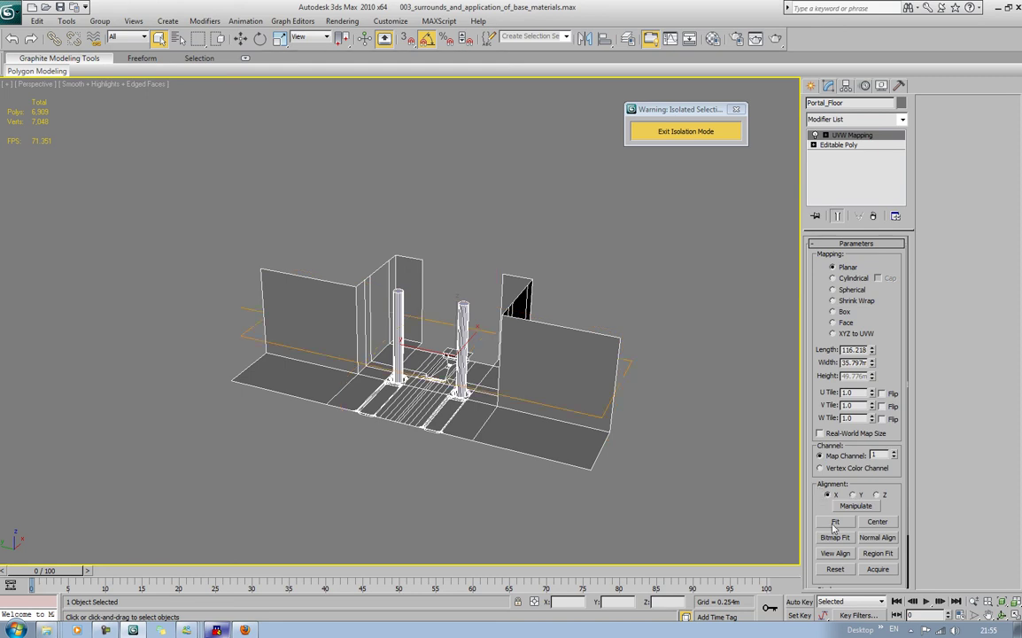
left_click(834, 522)
middle_click_drag(737, 467, 651, 403, "alt")
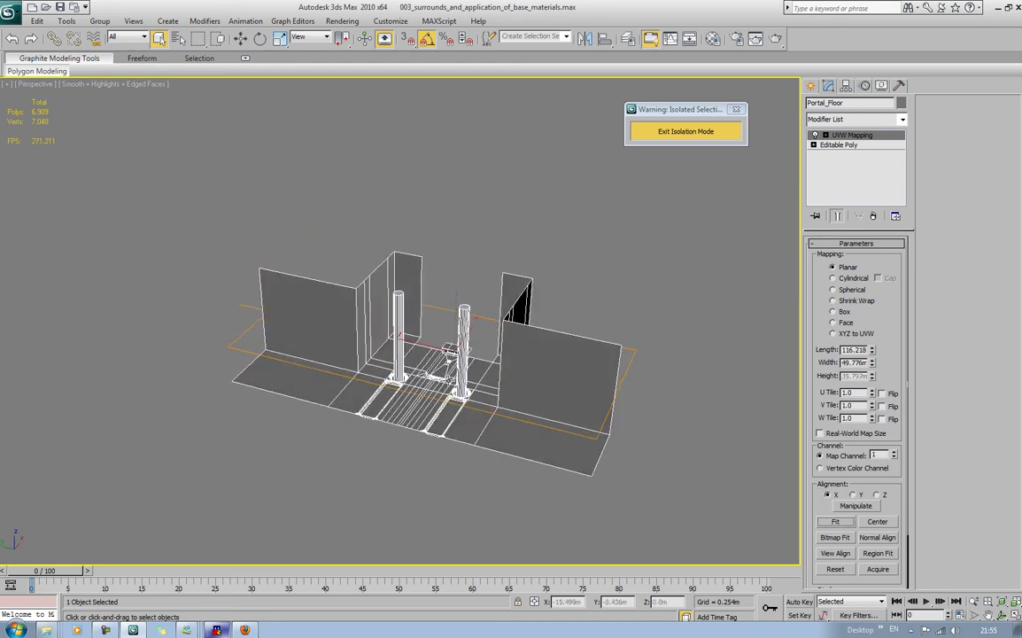
middle_click_drag(383, 348, 550, 356, "alt")
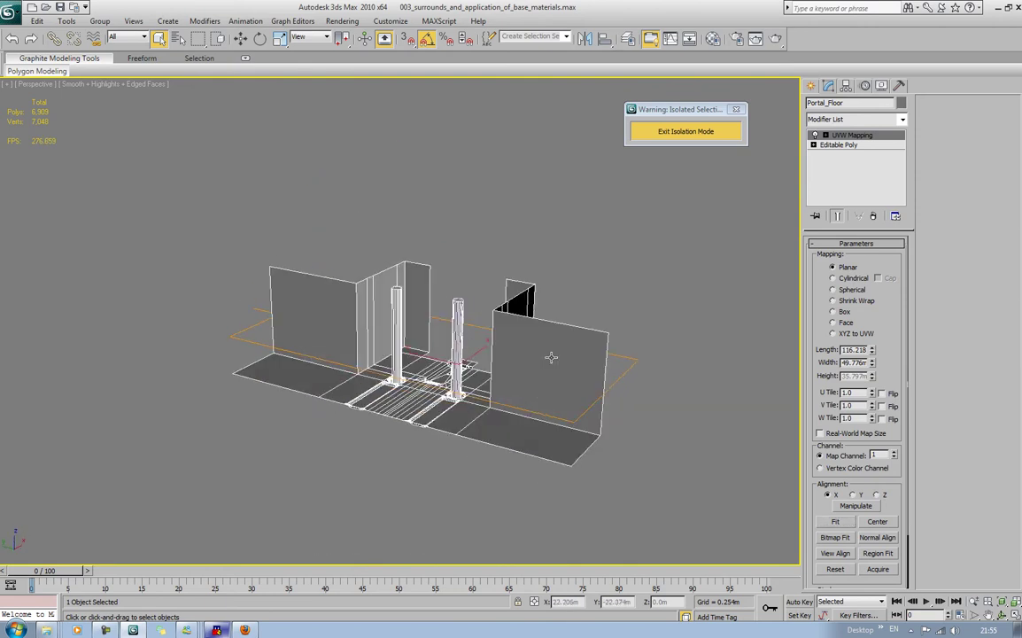
Add an Unwrap UVW modifier on top of the floor's UVW Mapping.
left_click(846, 120)
key("u")
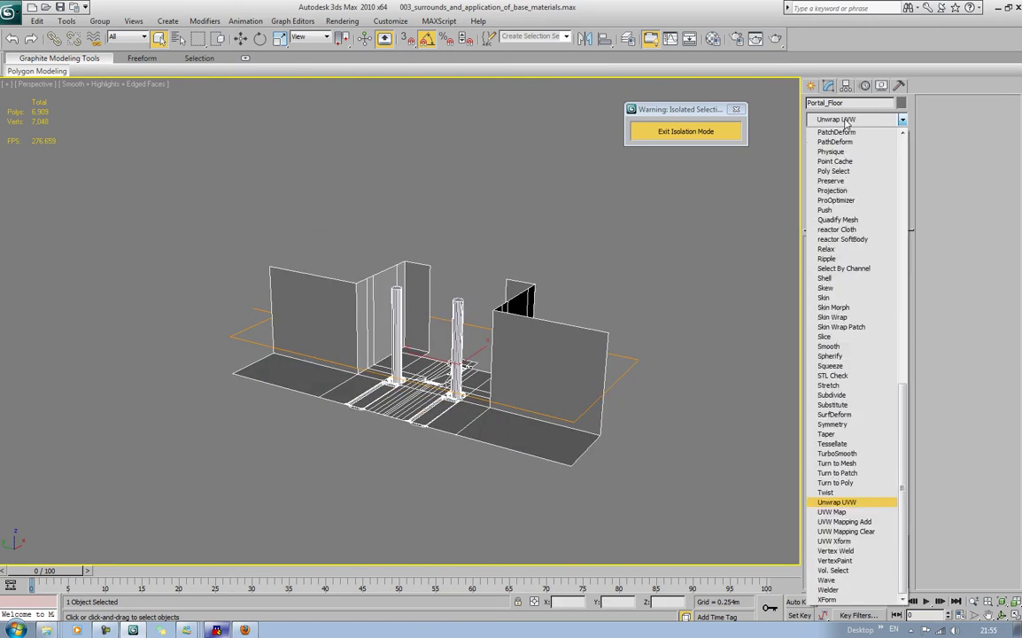
key("Return")
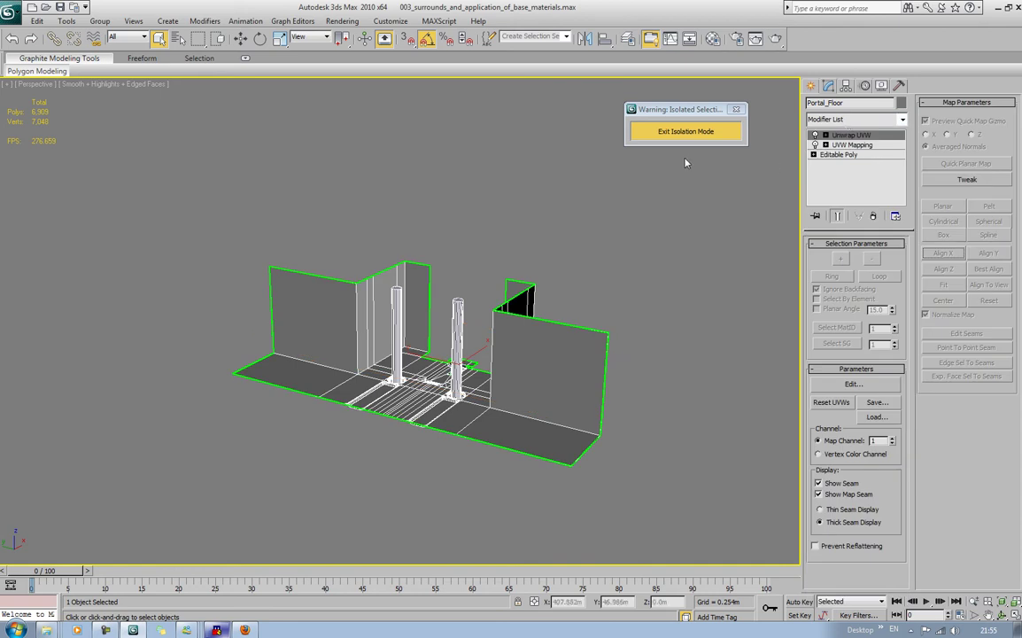
middle_click_drag(614, 343, 316, 224)
scroll(484, 280, "down", 3)
scroll(404, 232, "up", 1)
scroll(378, 233, "up", 4)
middle_click_drag(245, 208, 329, 212)
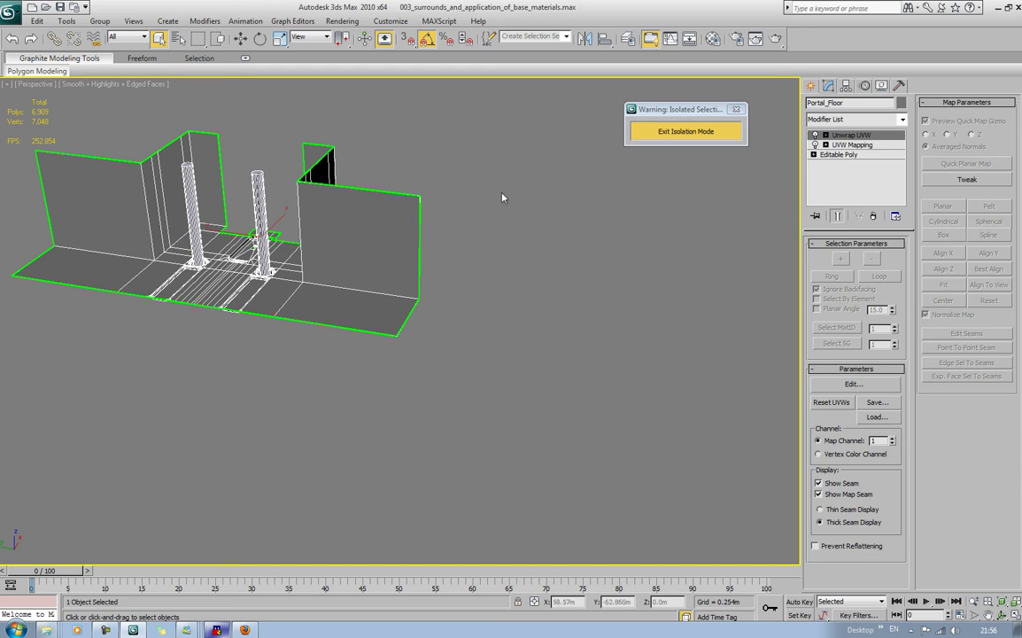
Open the Edit UVWs window, restore it to a smaller size and place it beside the model.
left_click(868, 383)
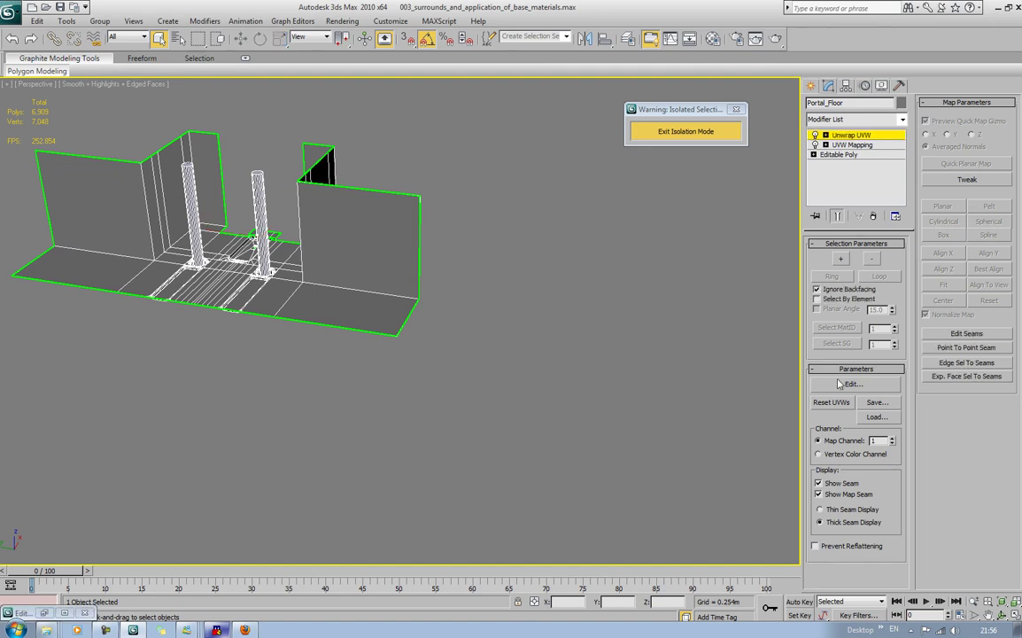
left_click(840, 383)
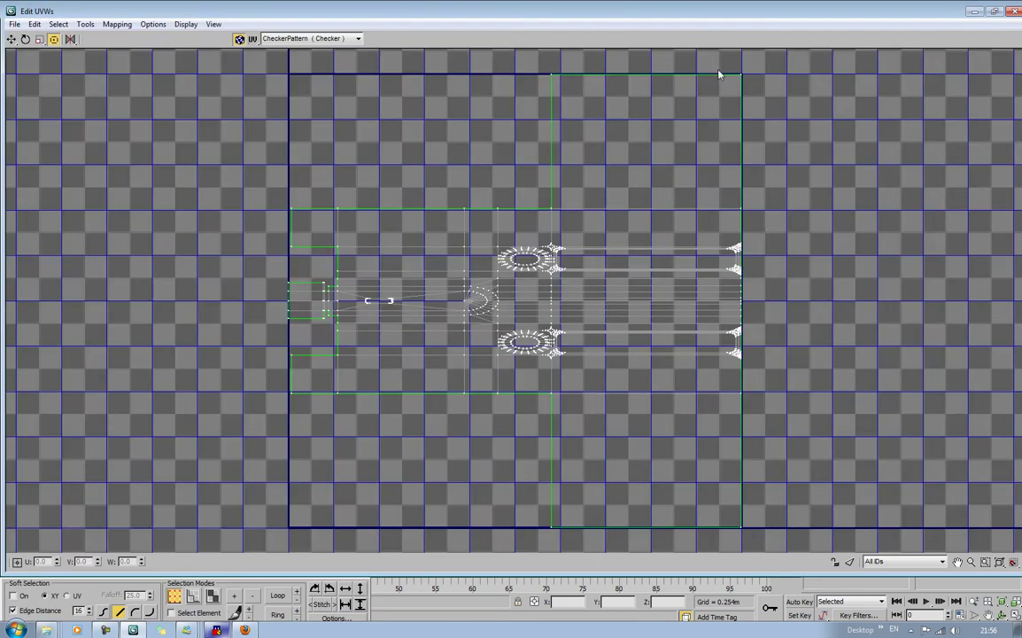
double_click(580, 9)
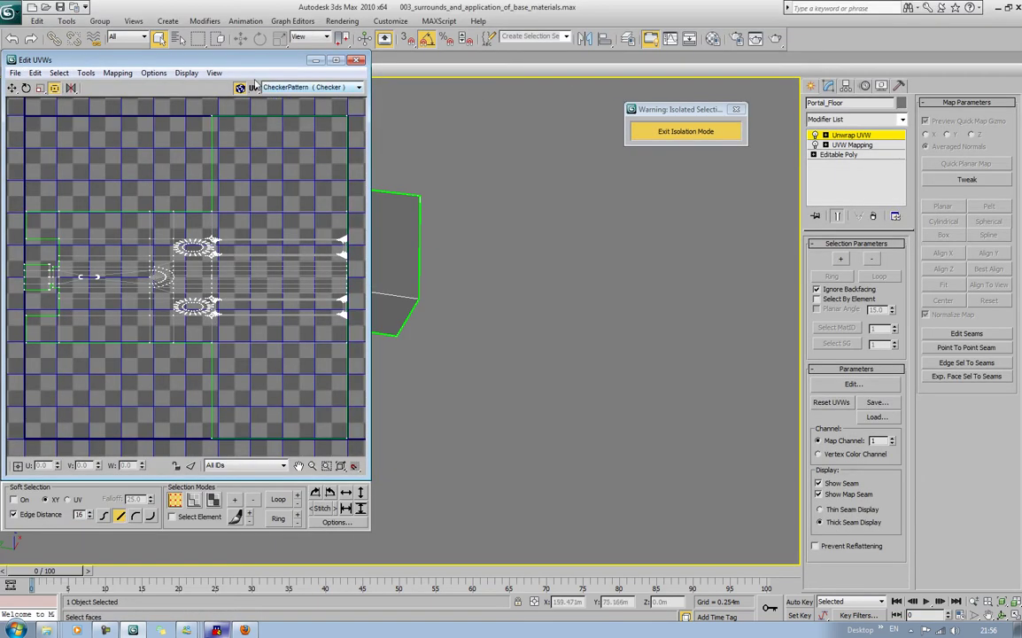
left_click_drag(250, 64, 773, 66)
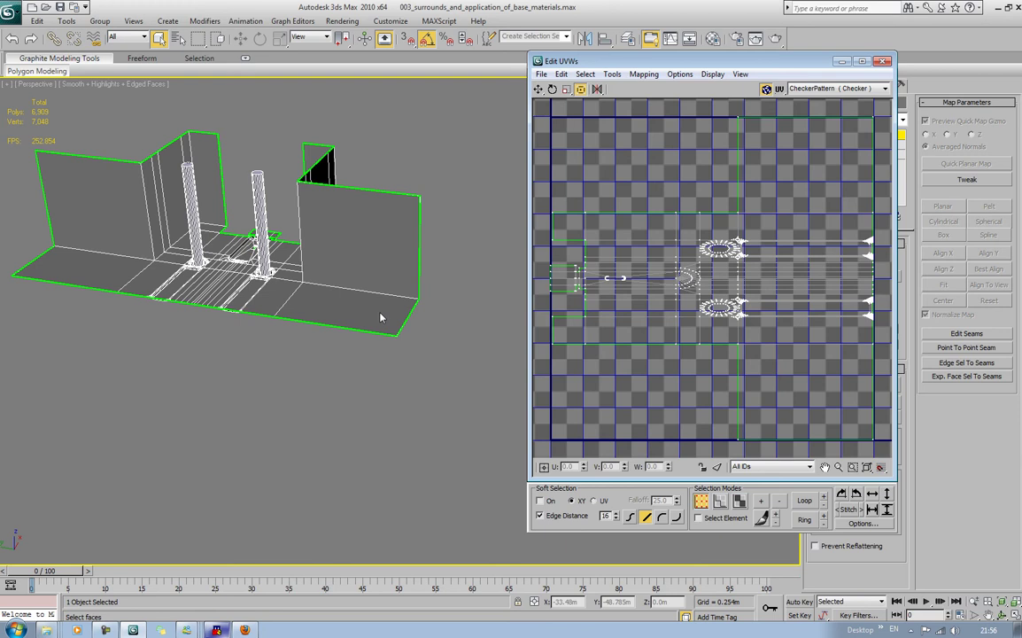
middle_click_drag(381, 317, 360, 308)
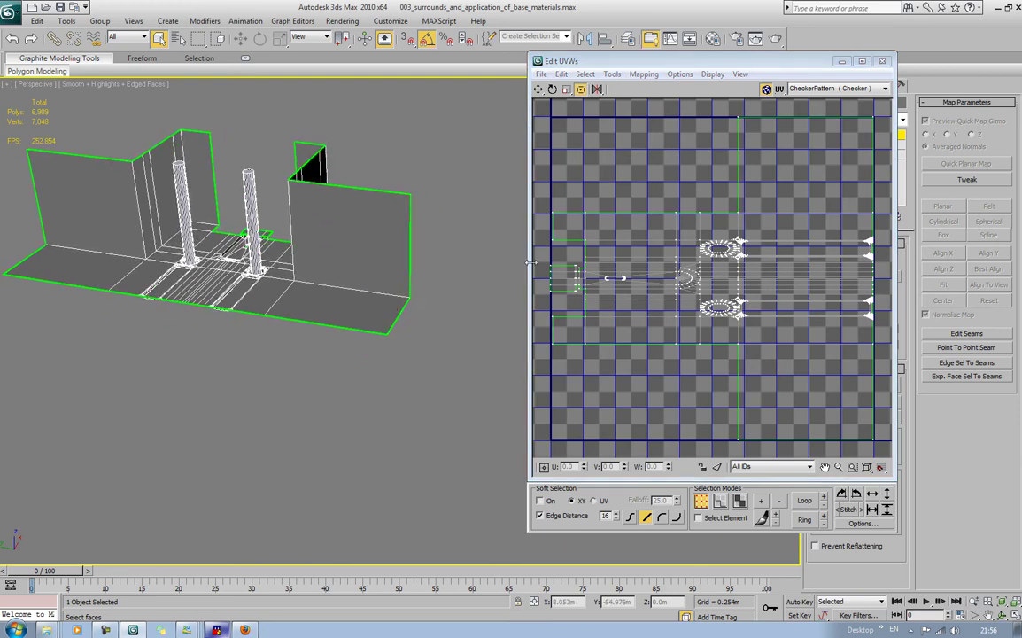
Scale all the floor's UVs down, move them into the lower-right corner of the UV square and clear the selection.
left_click_drag(539, 108, 779, 412)
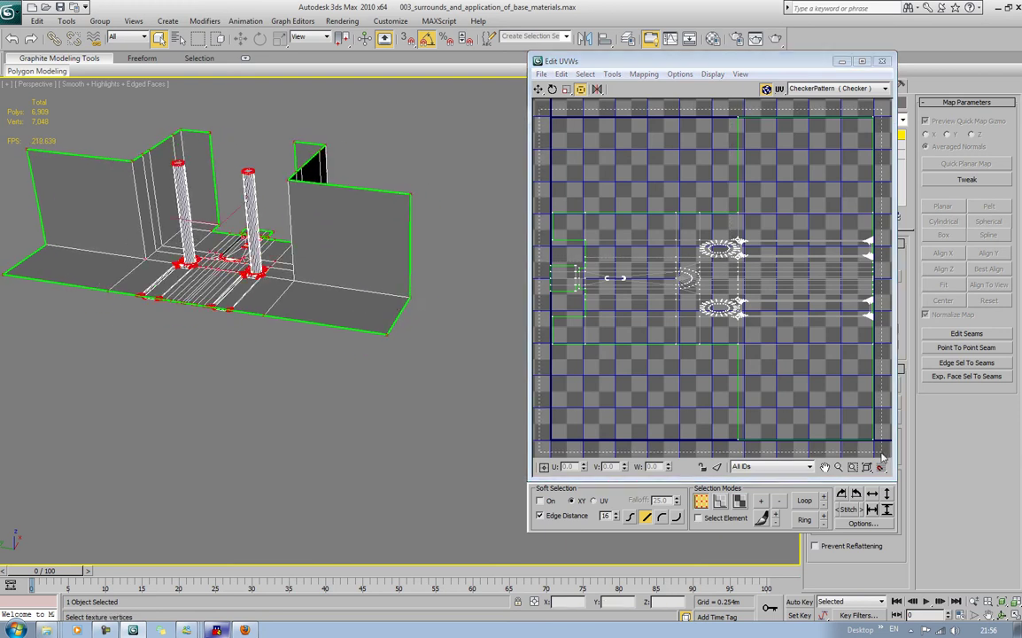
left_click(567, 90)
left_click_drag(723, 255, 770, 355)
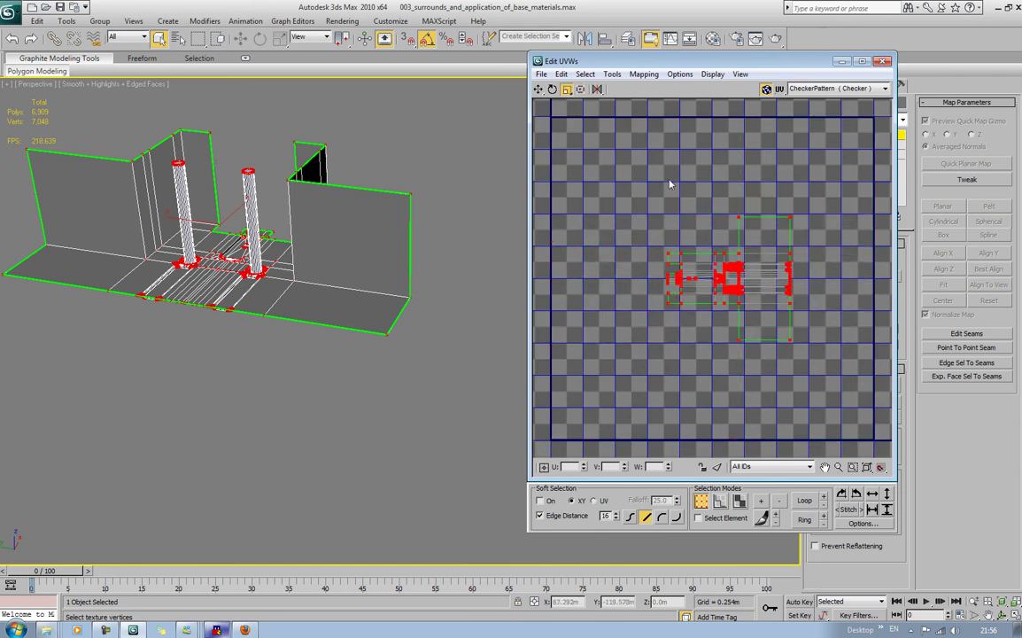
left_click(539, 89)
left_click_drag(677, 277, 757, 371)
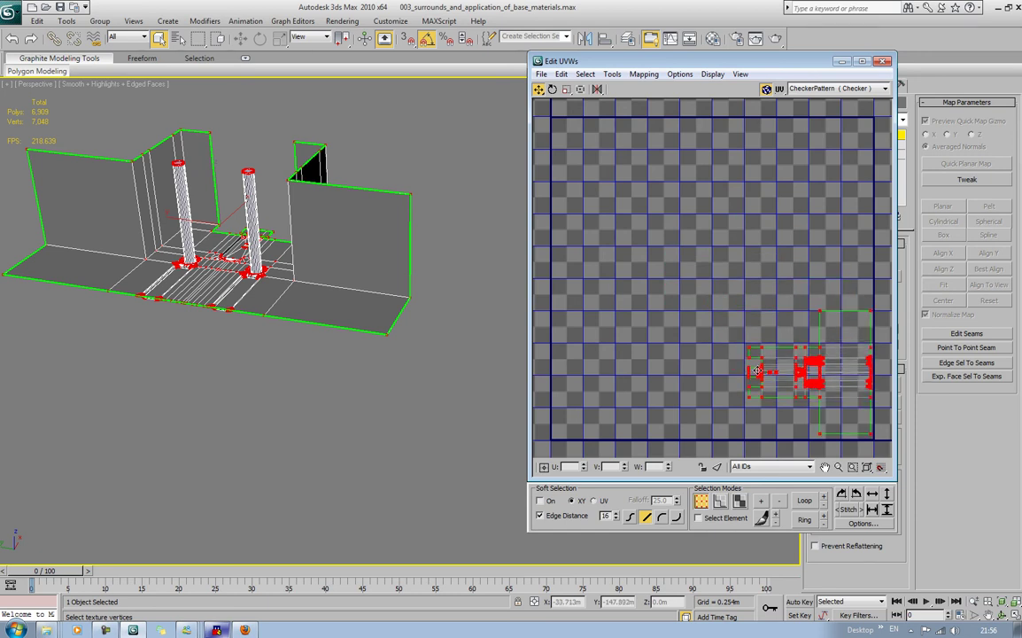
left_click(458, 282)
Reposition and enlarge the Edit UVWs window so the modifier settings, side wall and pillars remain accessible.
middle_click_drag(378, 274, 417, 308)
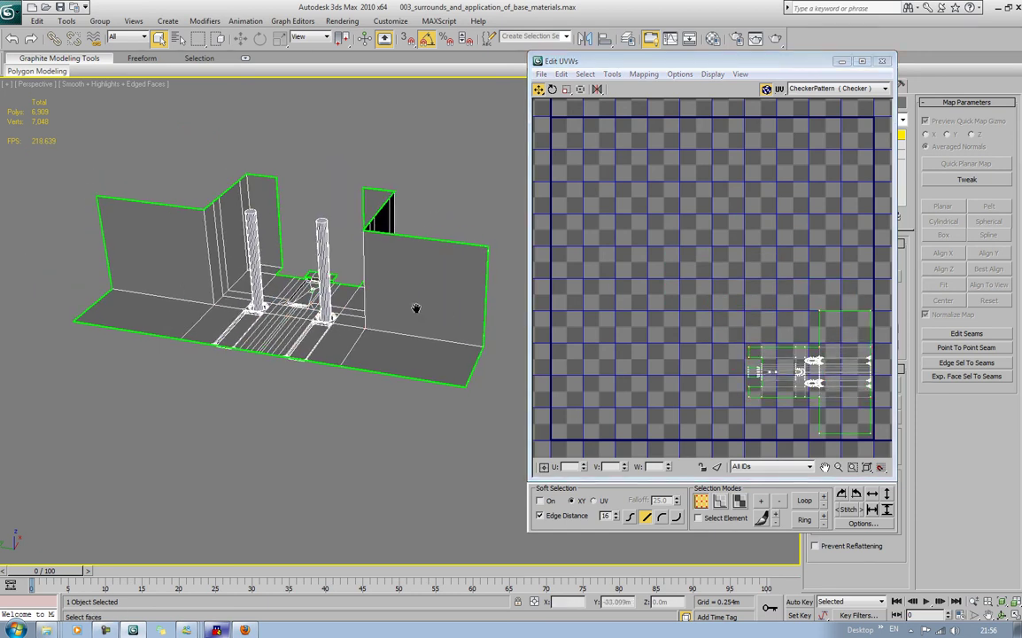
scroll(417, 309, "up", 5)
middle_click_drag(331, 262, 471, 294)
scroll(470, 295, "down", 4)
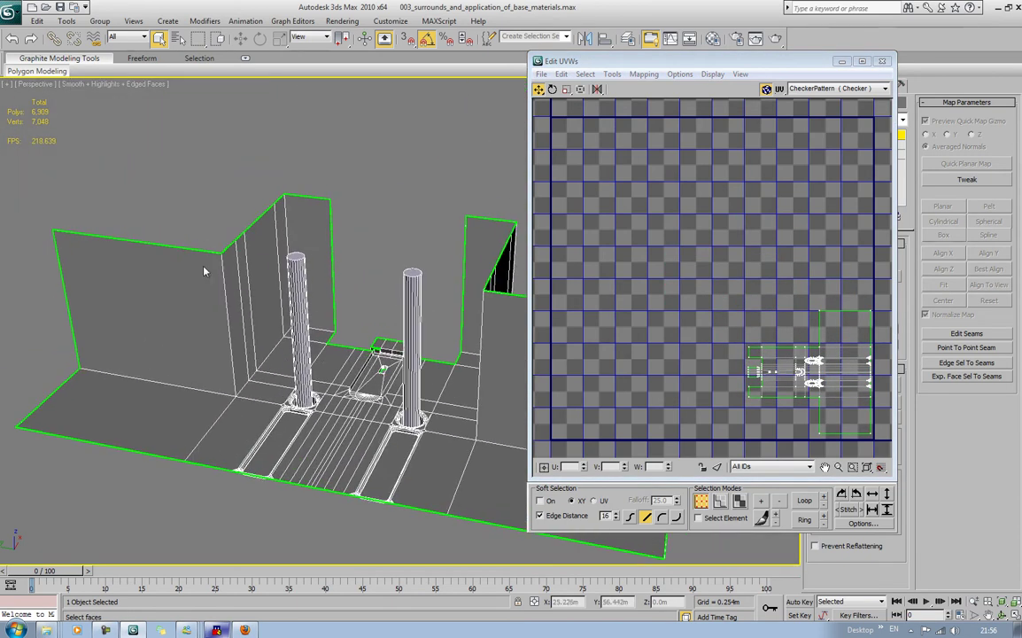
left_click_drag(711, 68, 617, 68)
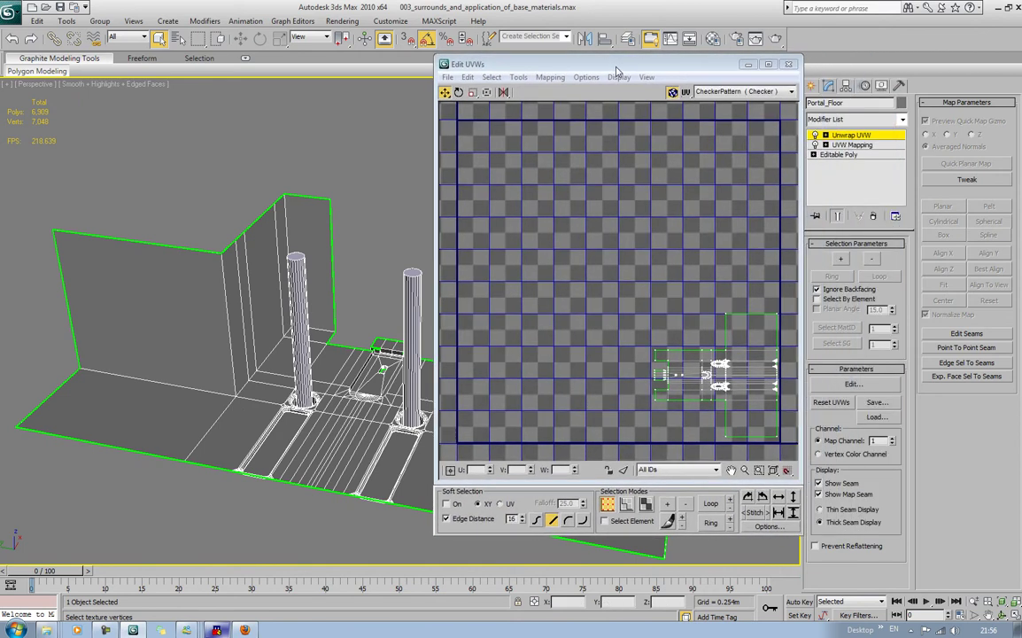
middle_click_drag(345, 167, 270, 123)
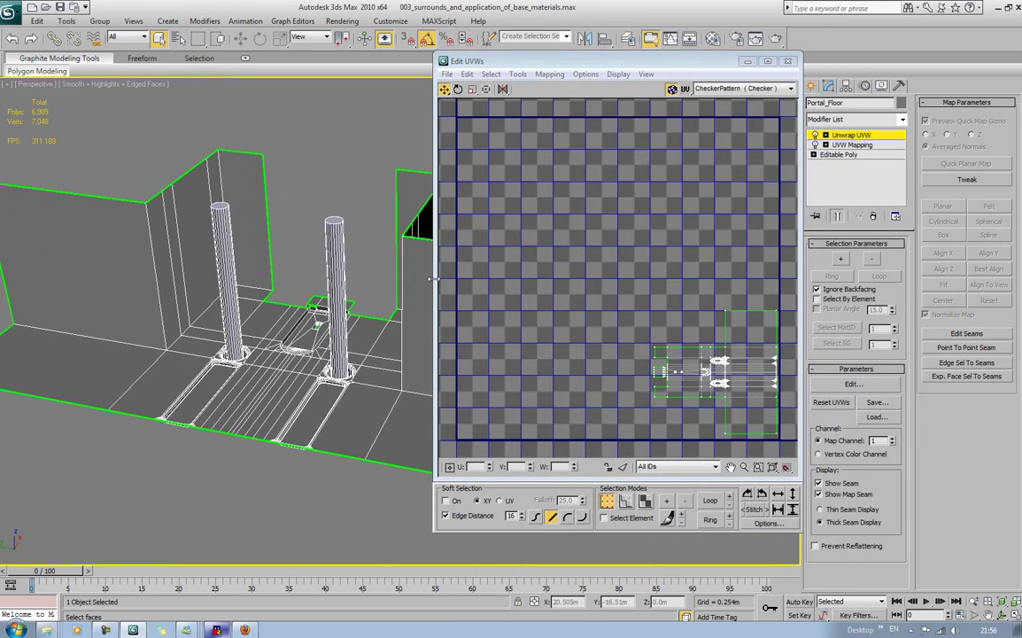
left_click_drag(435, 266, 366, 280)
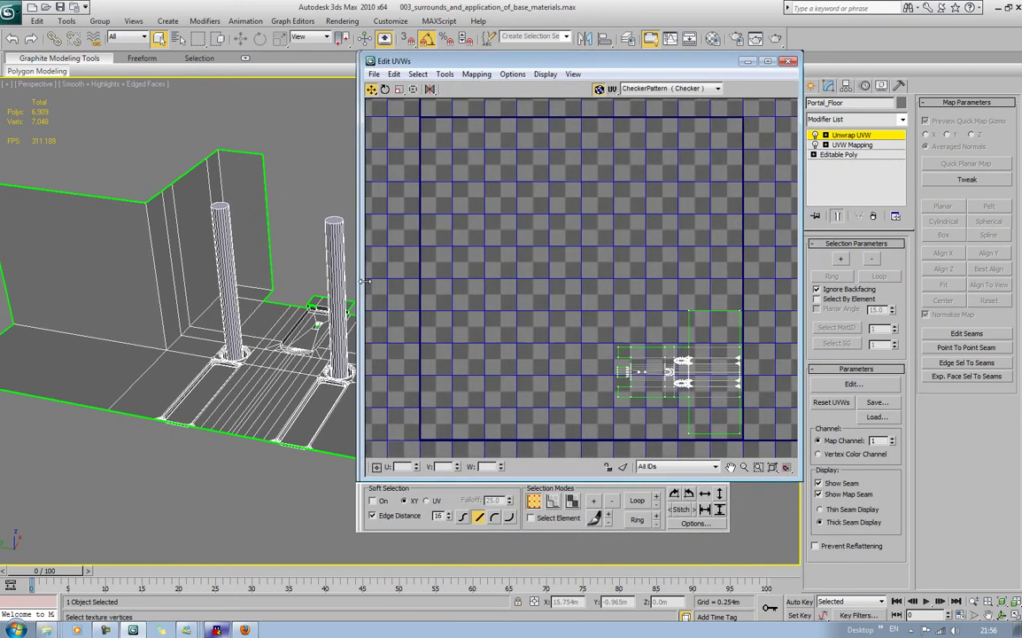
left_click_drag(576, 479, 586, 519)
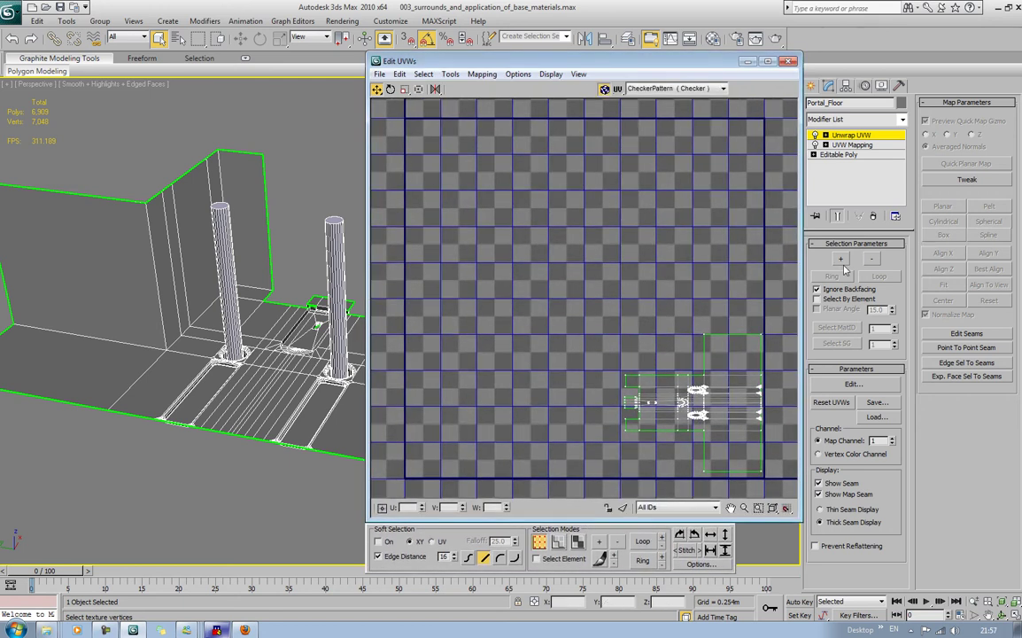
At the Unwrap UVW Face level, select all faces of the stepped wall behind the left pillar.
left_click(826, 135)
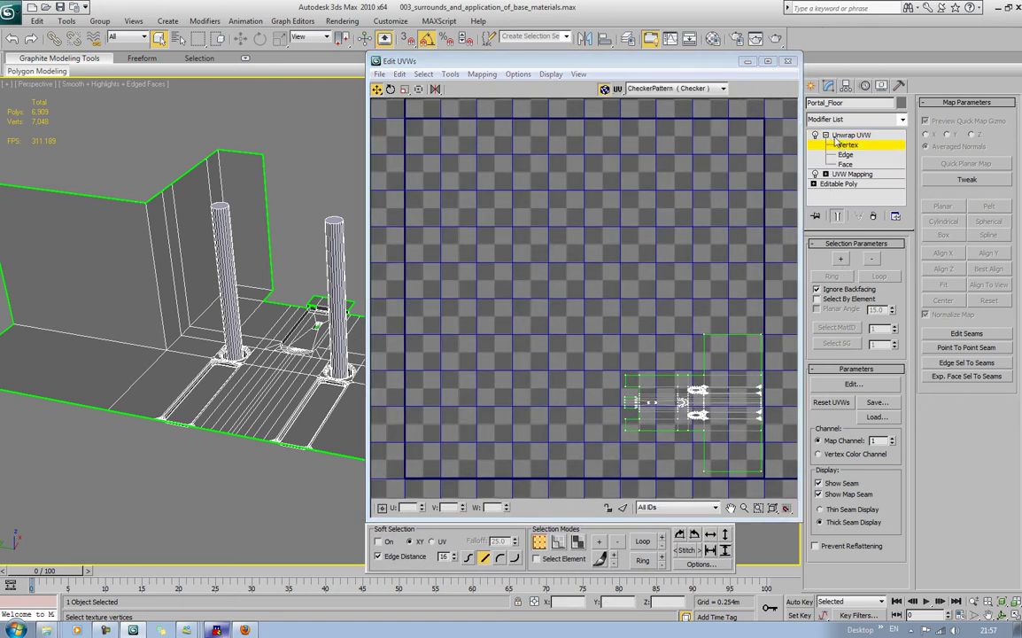
left_click(846, 165)
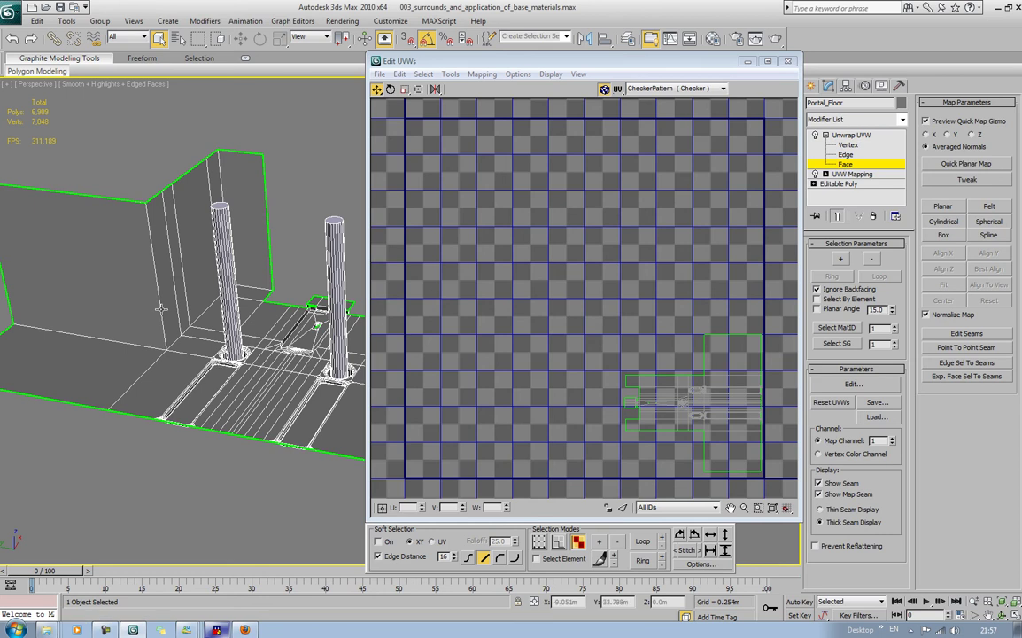
left_click(101, 255)
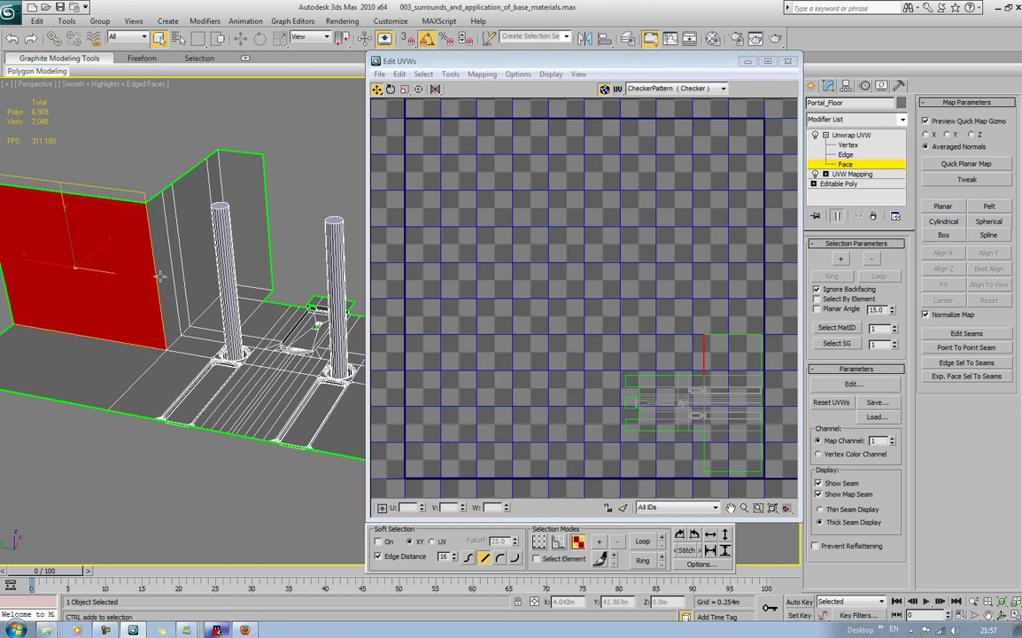
left_click(152, 229, "ctrl")
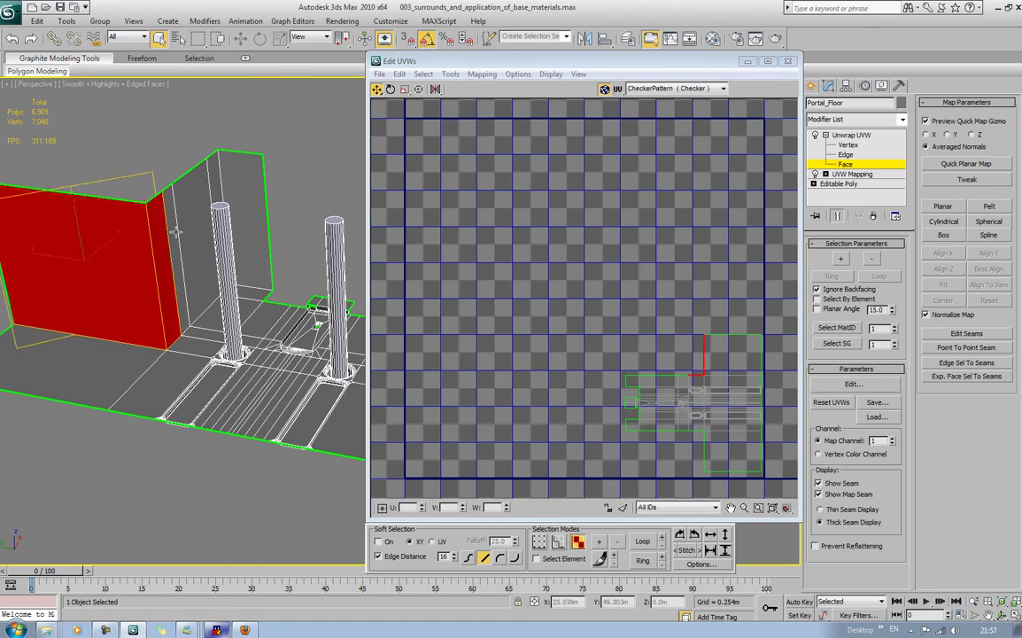
left_click(189, 183, "ctrl")
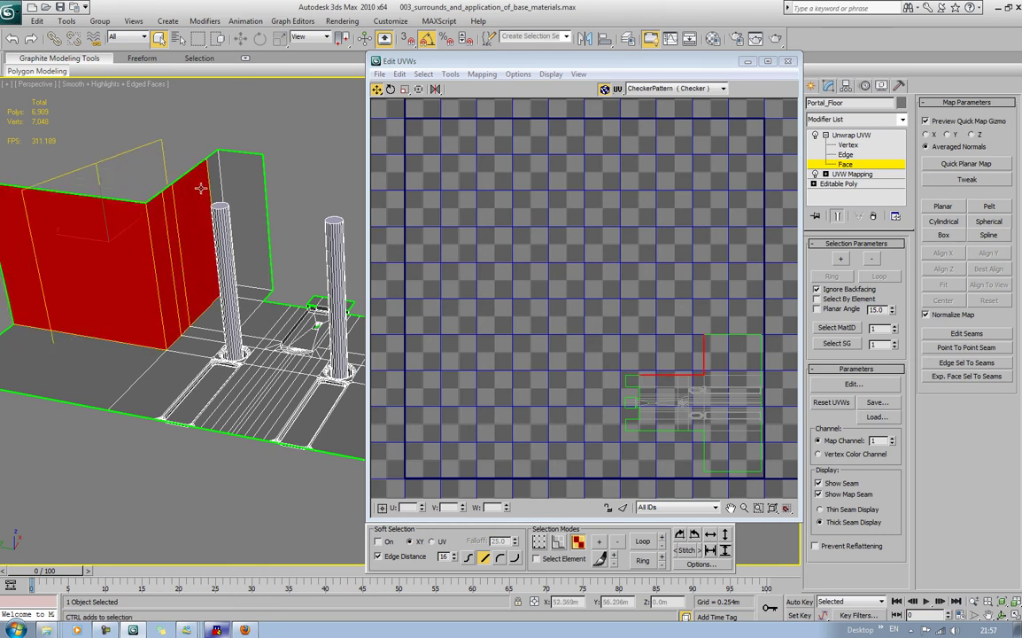
left_click(244, 177, "ctrl")
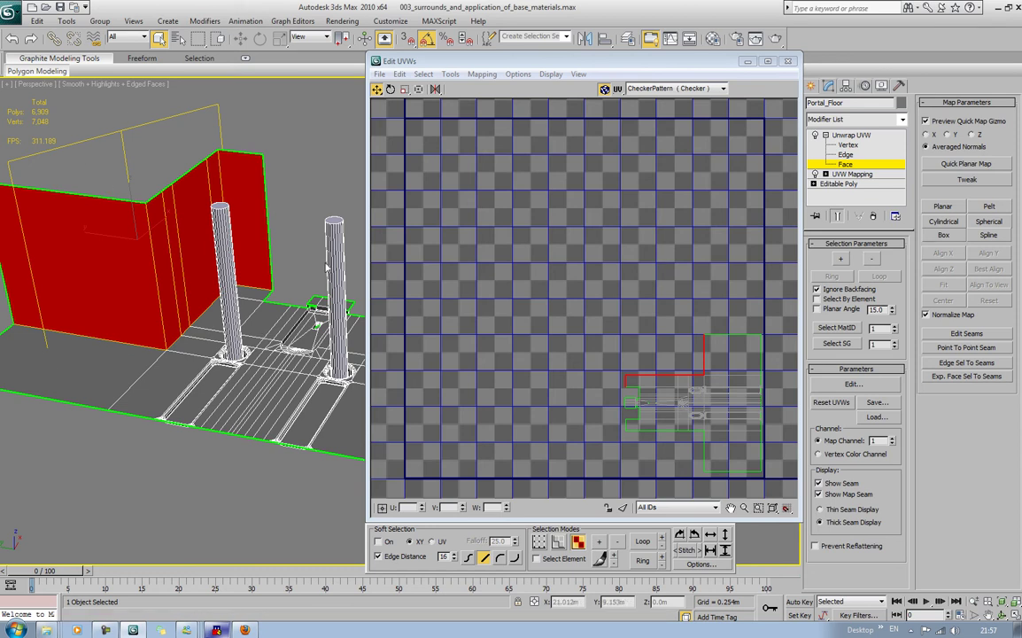
Apply a Quick Planar Map to the selected wall faces and scale their UVs to about half size above the floor UVs.
left_click(948, 164)
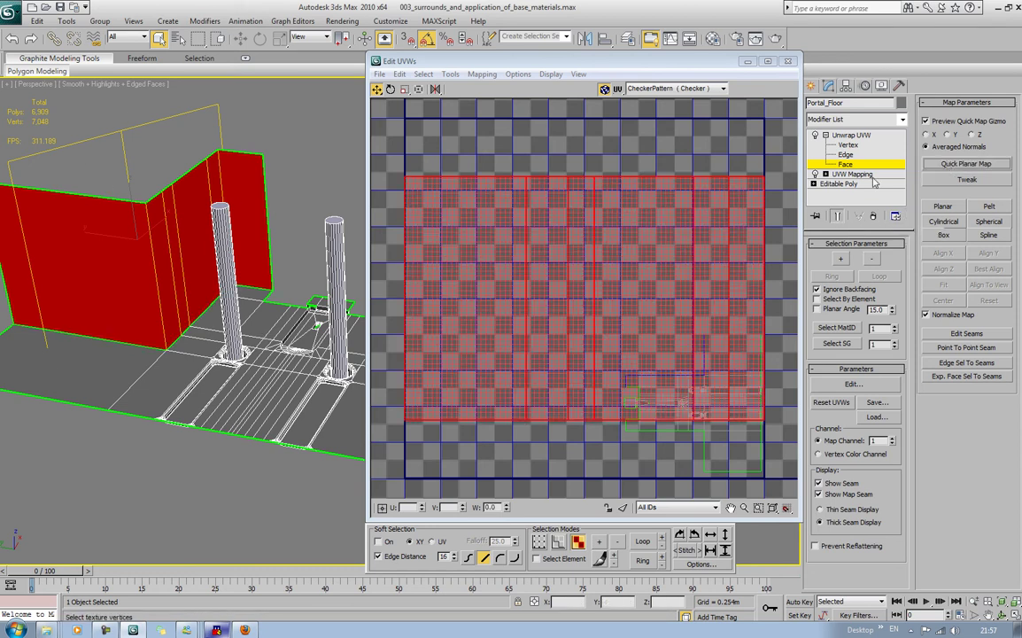
left_click_drag(600, 269, 598, 236)
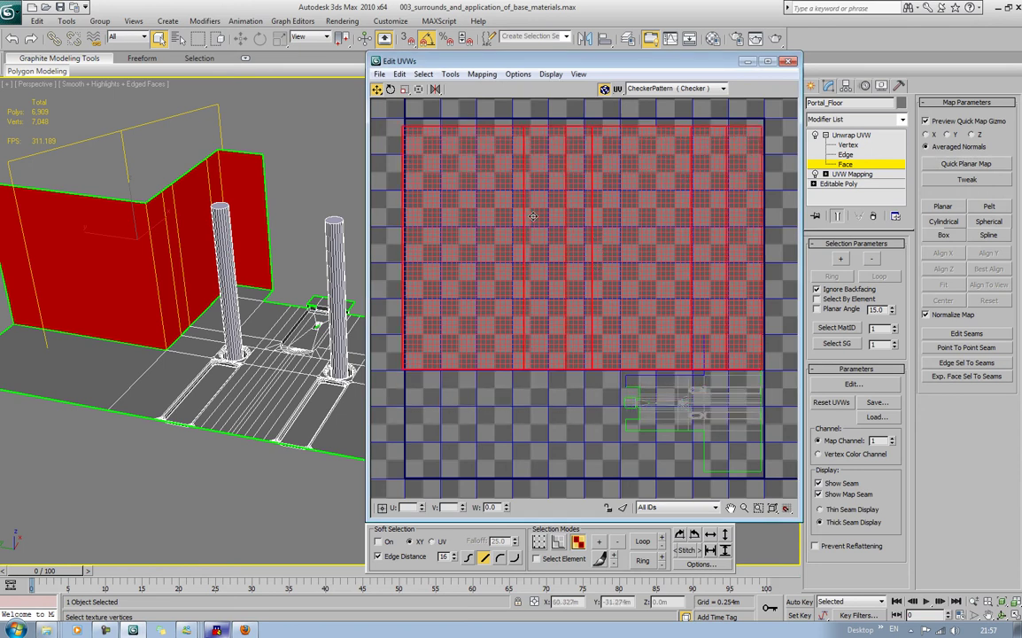
left_click(404, 89)
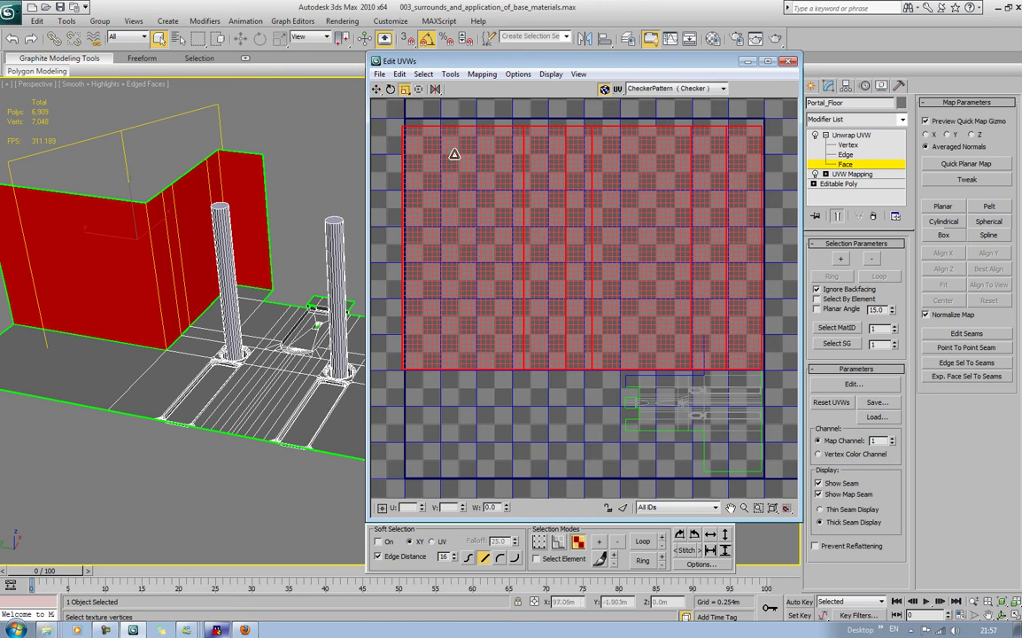
left_click_drag(409, 139, 484, 207)
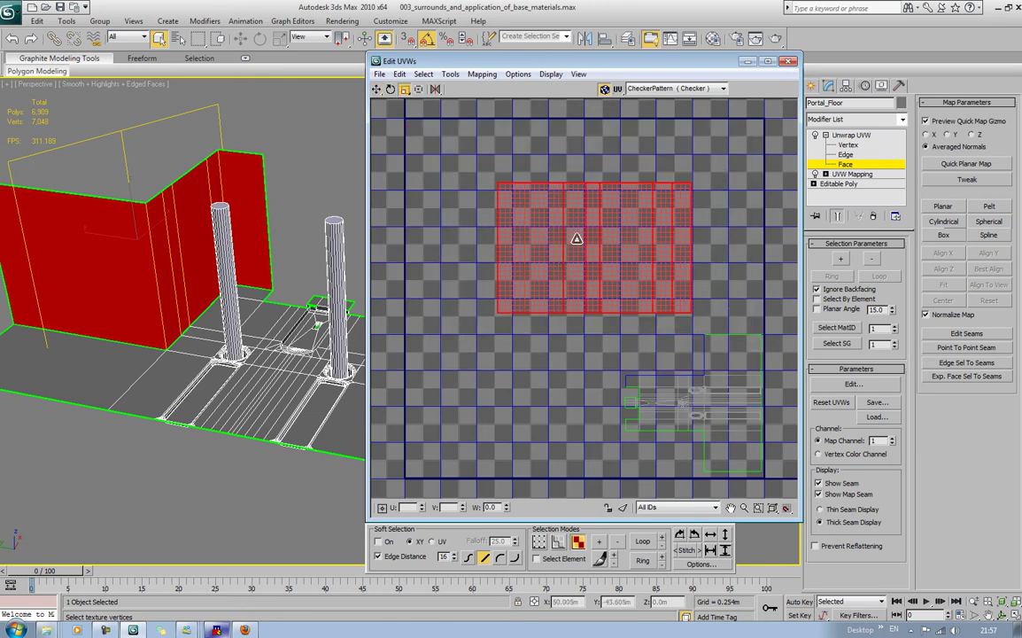
Squash the wall's UV shell vertically with Freeform Mode, keeping nearly its full width.
middle_click_drag(575, 237, 569, 247)
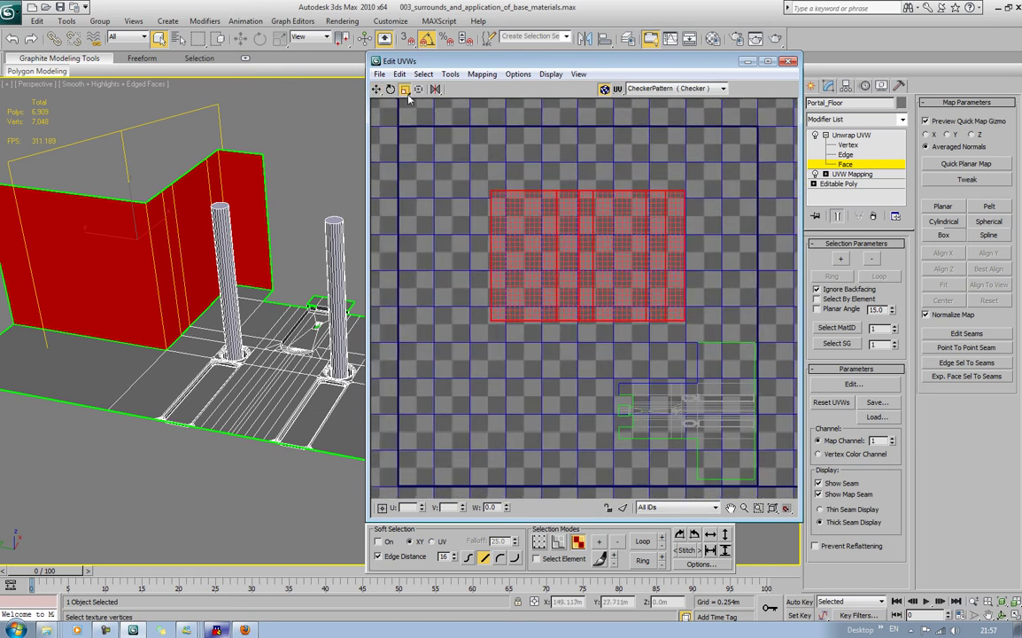
mouse_move(404, 91)
left_mouse_down()
mouse_move(405, 116)
mouse_move(405, 95)
left_mouse_up()
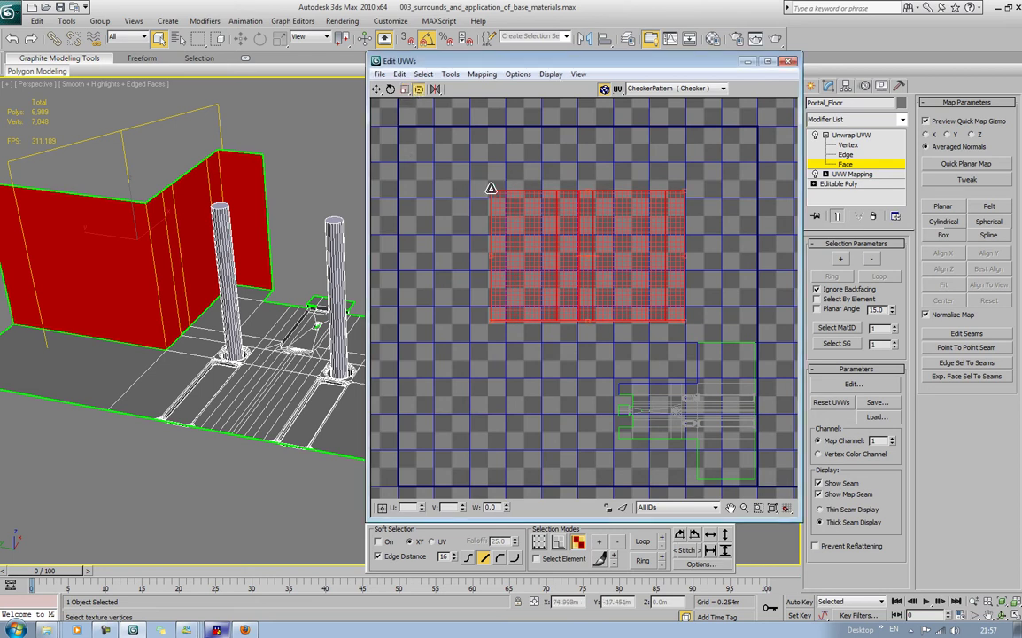
left_click_drag(491, 189, 493, 245)
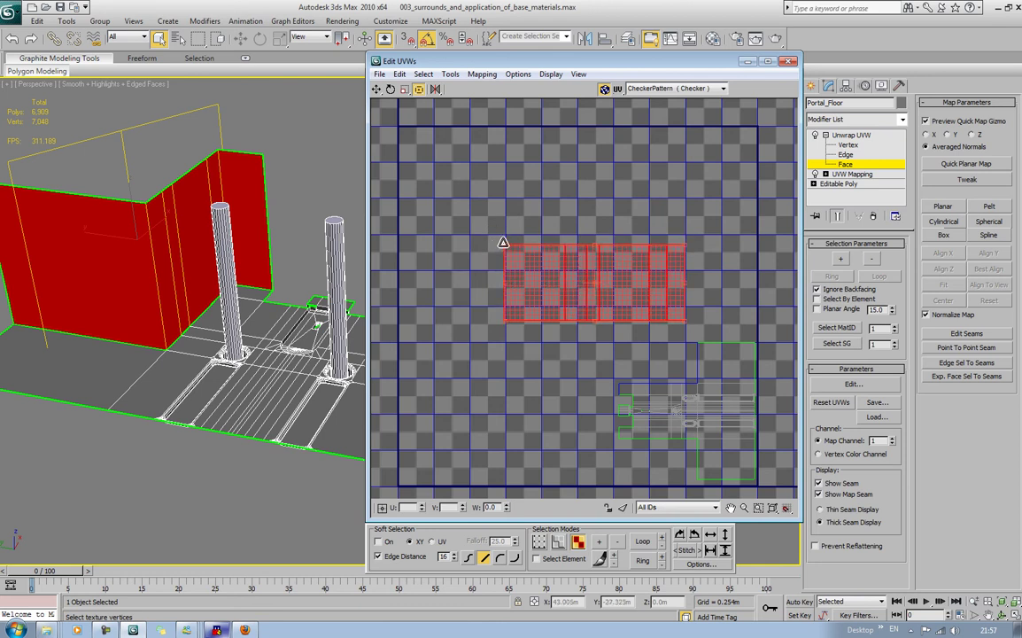
left_click_drag(494, 248, 495, 242)
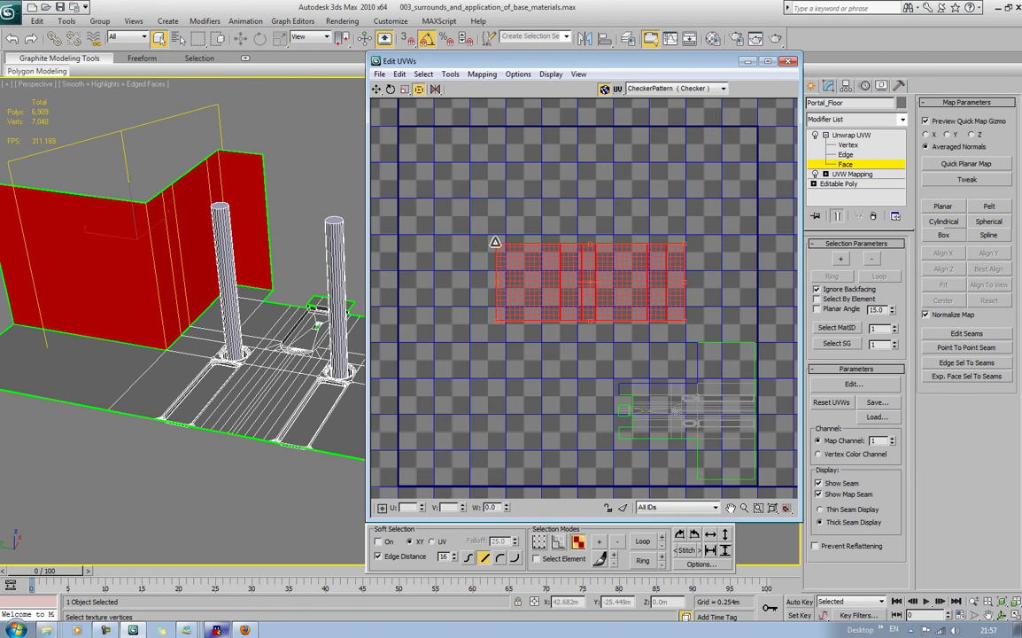
right_click(562, 271)
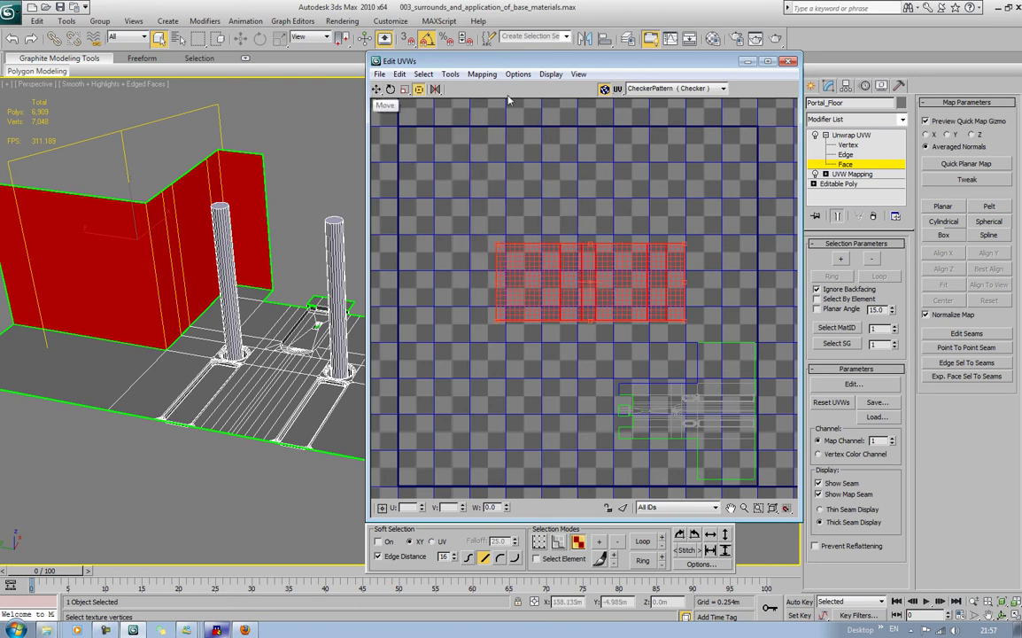
At Vertex level, shift the wall shell's right-hand vertex columns left to narrow the slim panels, and move the shell to the UV square's upper-left corner.
key("1")
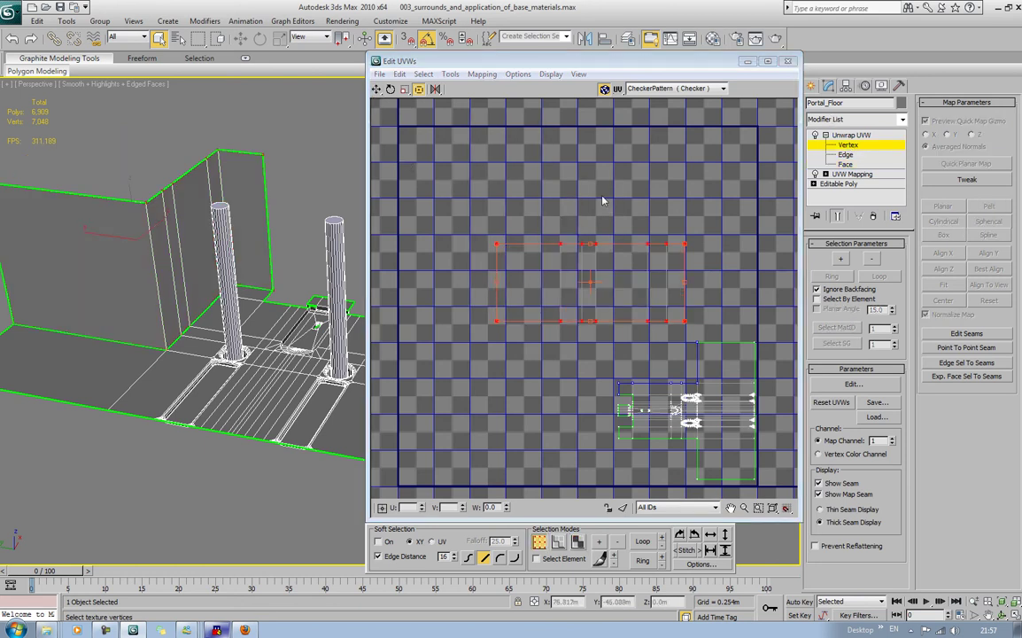
scroll(623, 269, "up", 5)
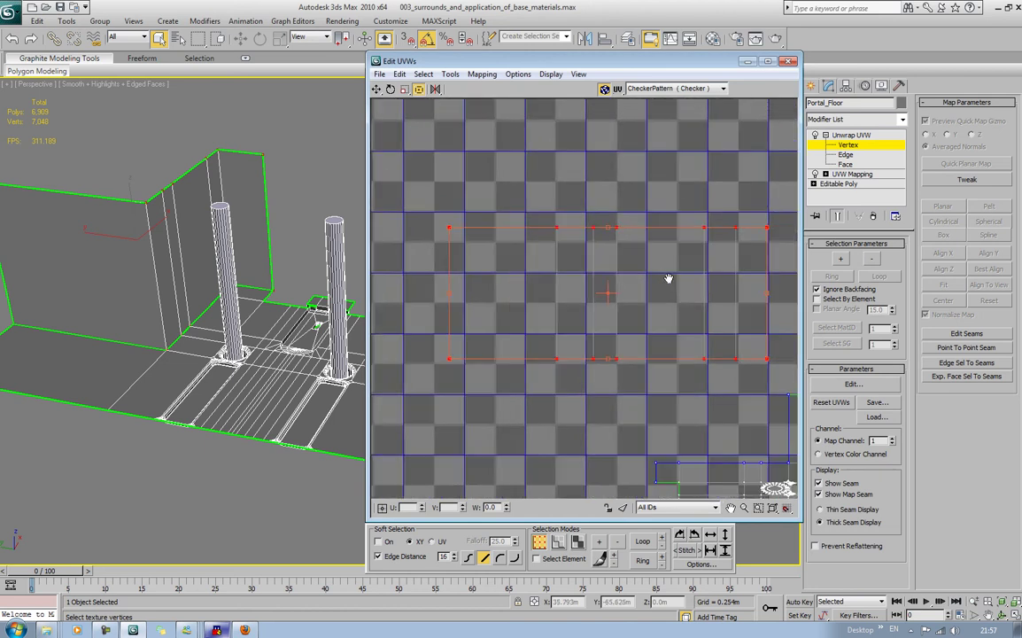
middle_click_drag(668, 280, 658, 279)
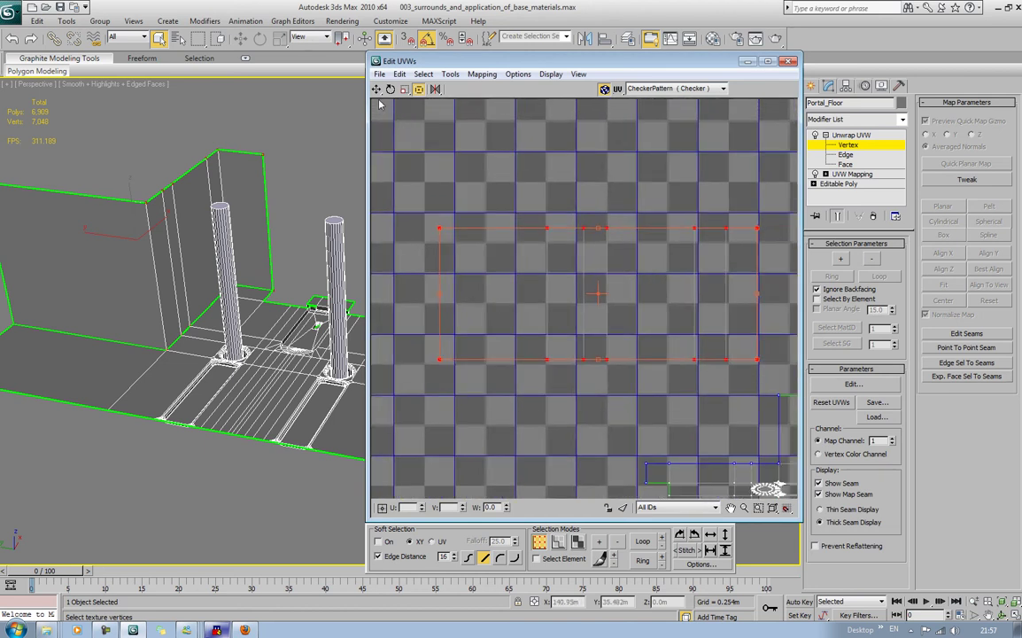
left_click(538, 216)
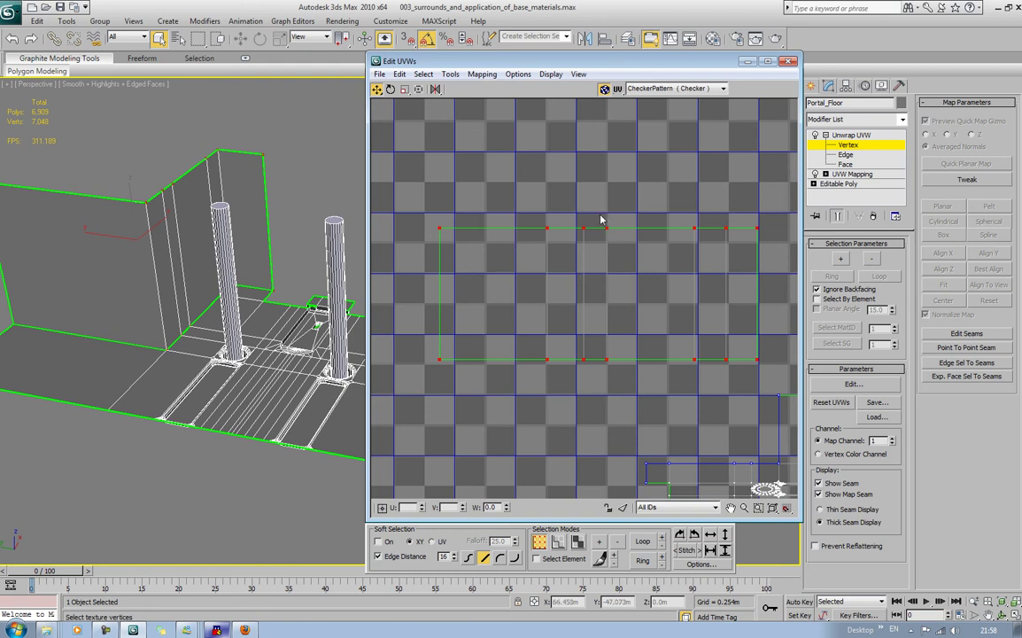
left_click_drag(600, 218, 626, 390)
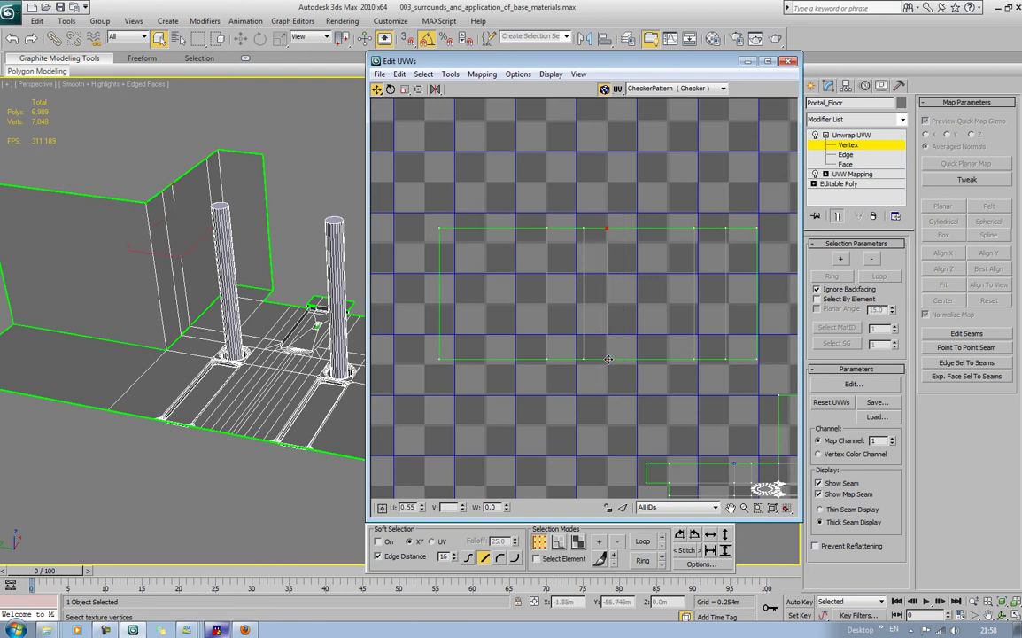
left_click_drag(608, 358, 599, 362)
left_click_drag(685, 215, 674, 360)
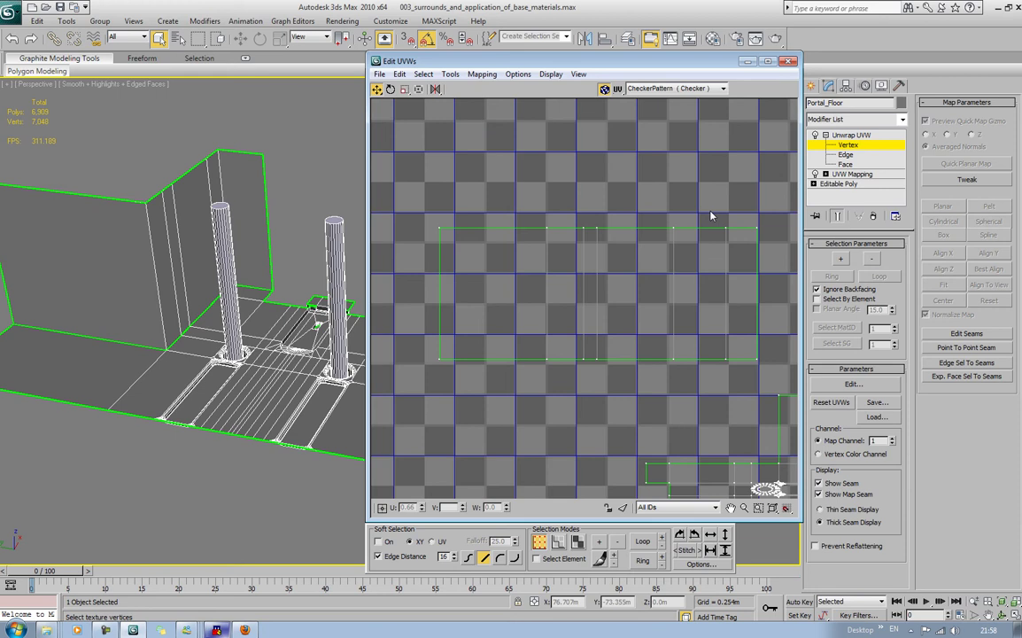
left_click_drag(713, 214, 783, 388)
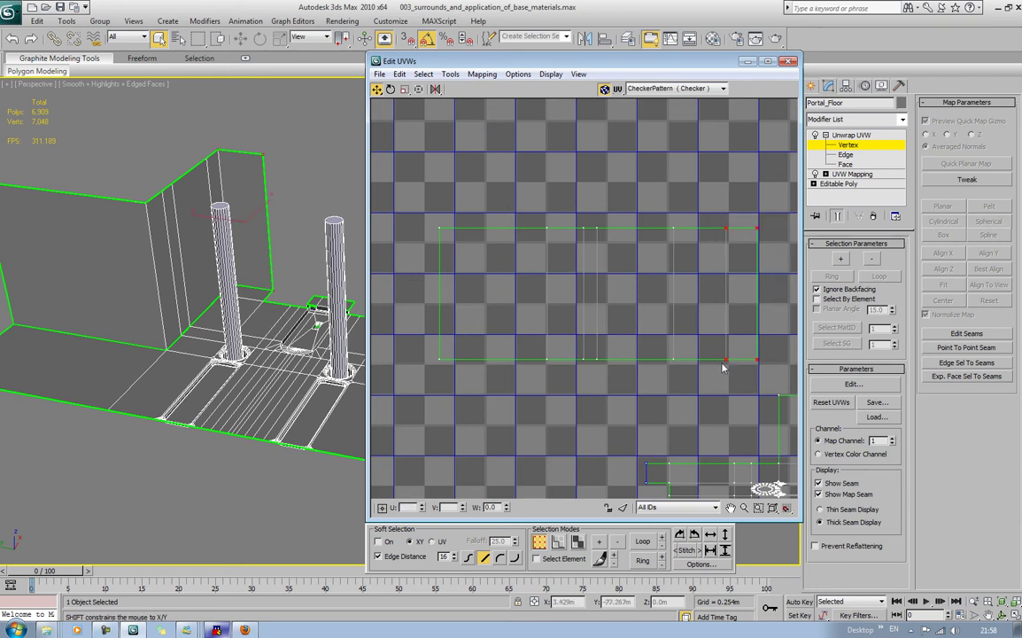
left_click_drag(727, 363, 688, 361)
scroll(576, 161, "down", 4)
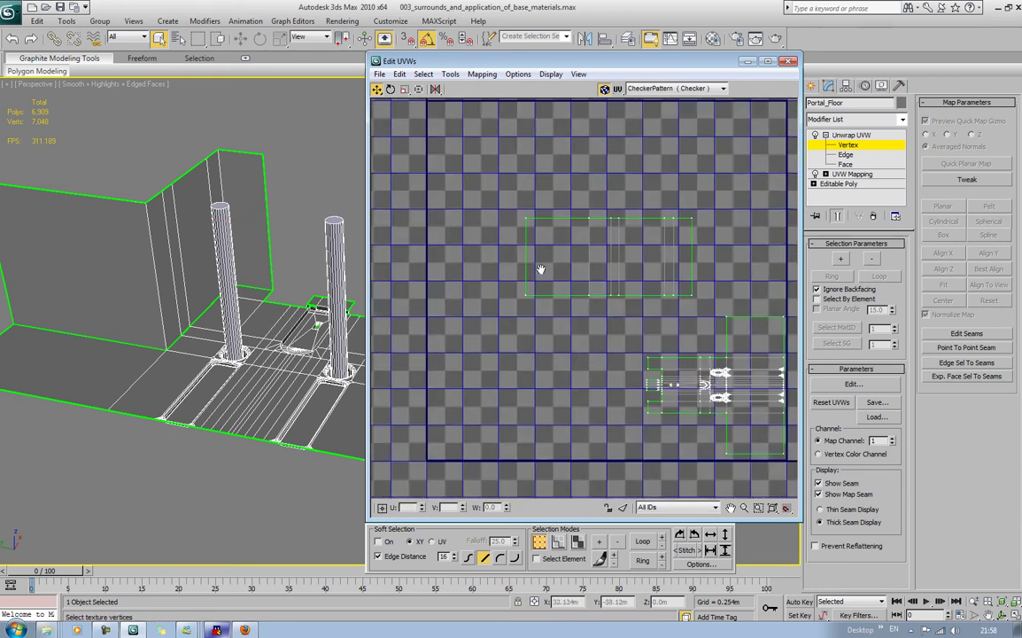
left_click_drag(675, 379, 573, 234)
At Face level, select all faces of the opposite stepped wall behind the right pillar.
middle_click_drag(212, 343, 138, 360, "alt")
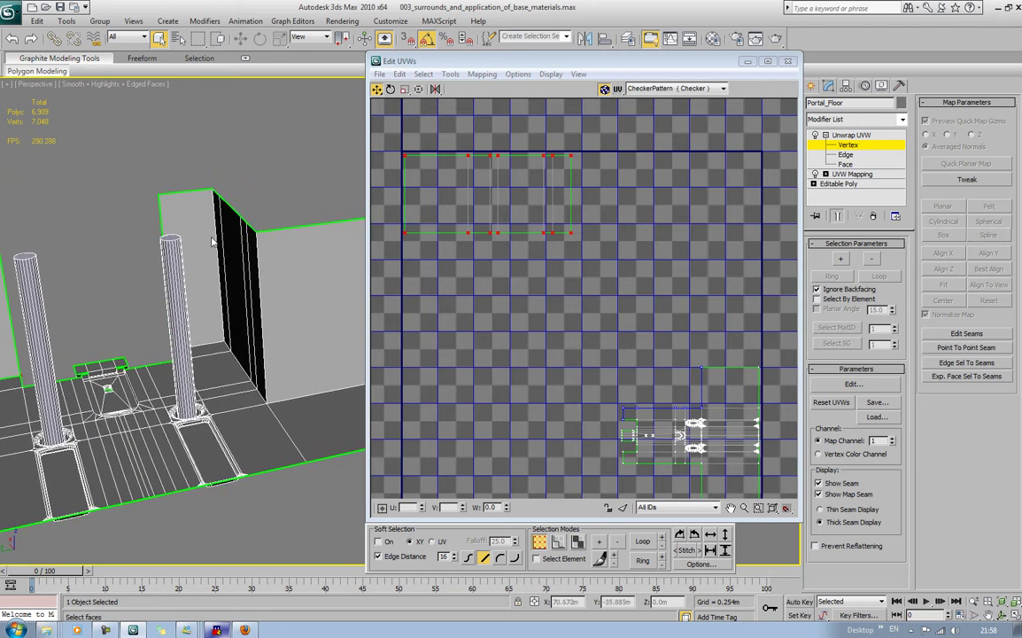
left_click(851, 165)
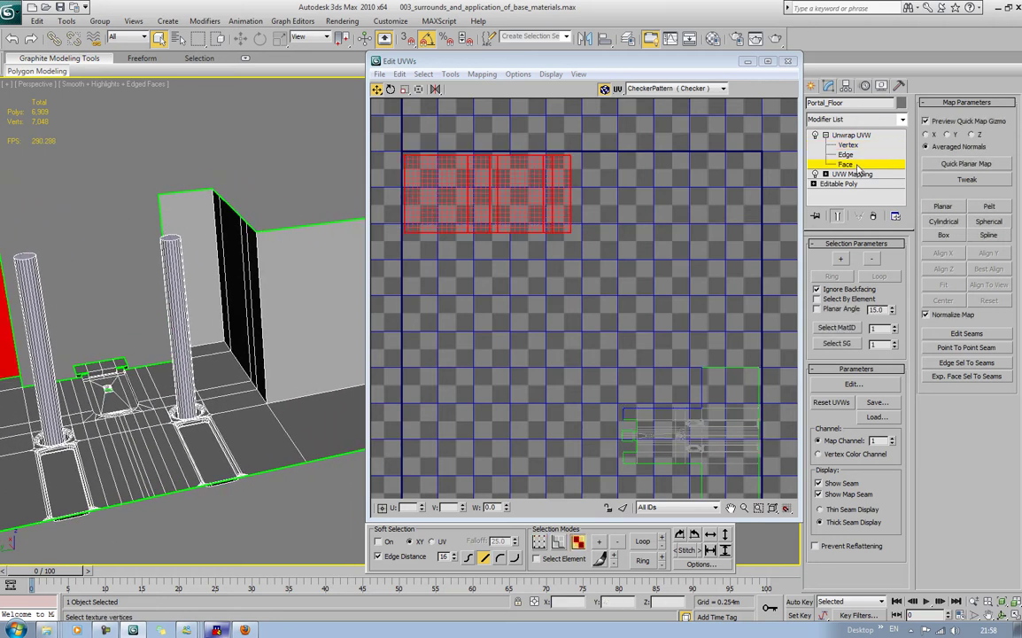
left_click(217, 270)
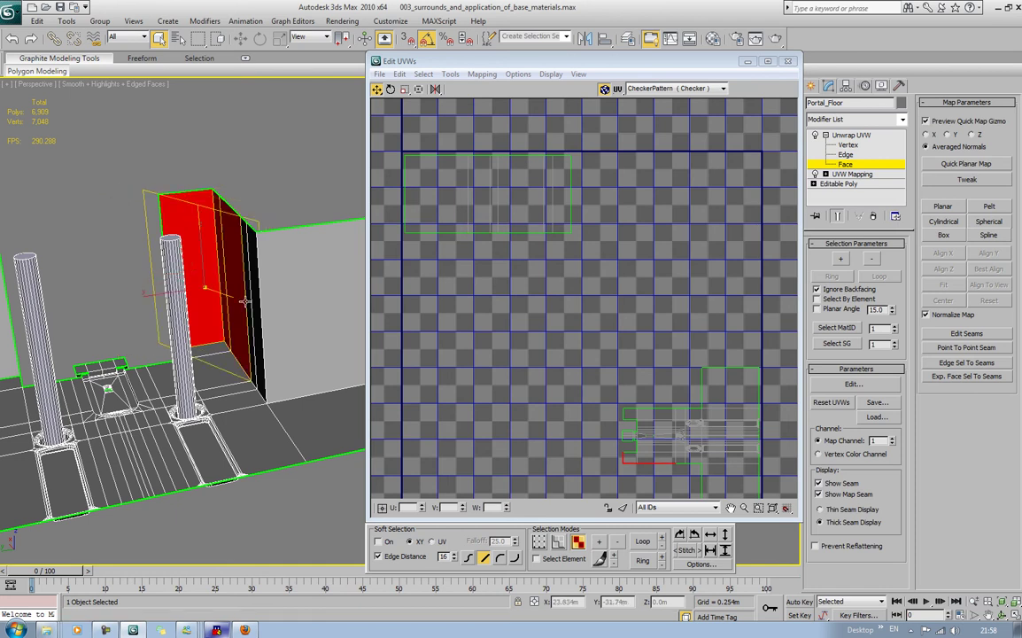
left_click(248, 301, "ctrl")
left_click(270, 308, "ctrl")
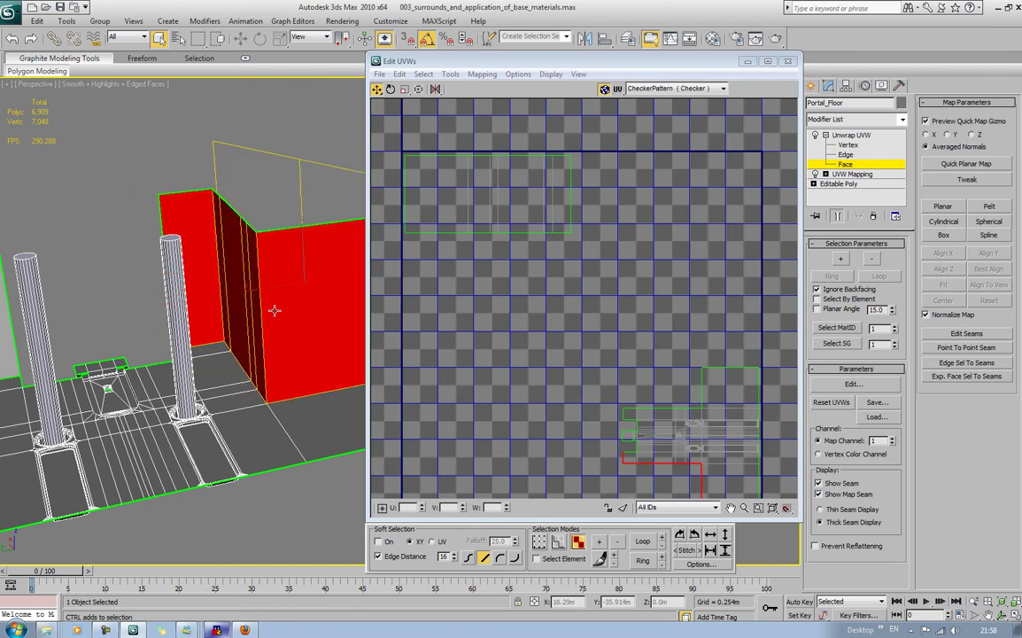
Apply a Quick Planar Map to the opposite wall's faces, scale its UVs down and place them beneath the first wall's shell.
left_click(975, 164)
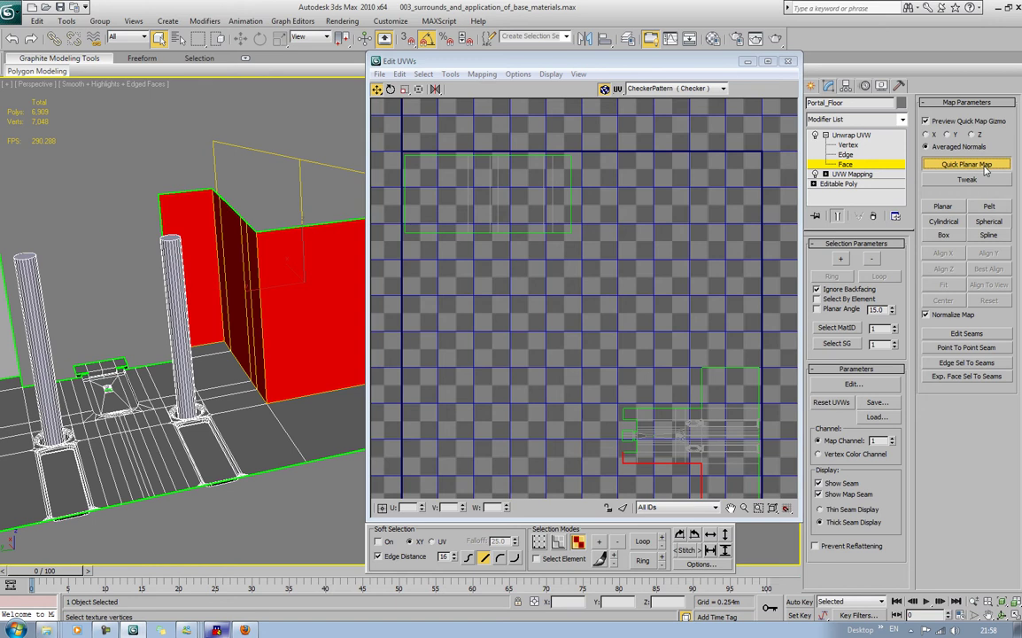
left_click(404, 90)
left_click_drag(534, 246, 487, 275)
left_click(377, 90)
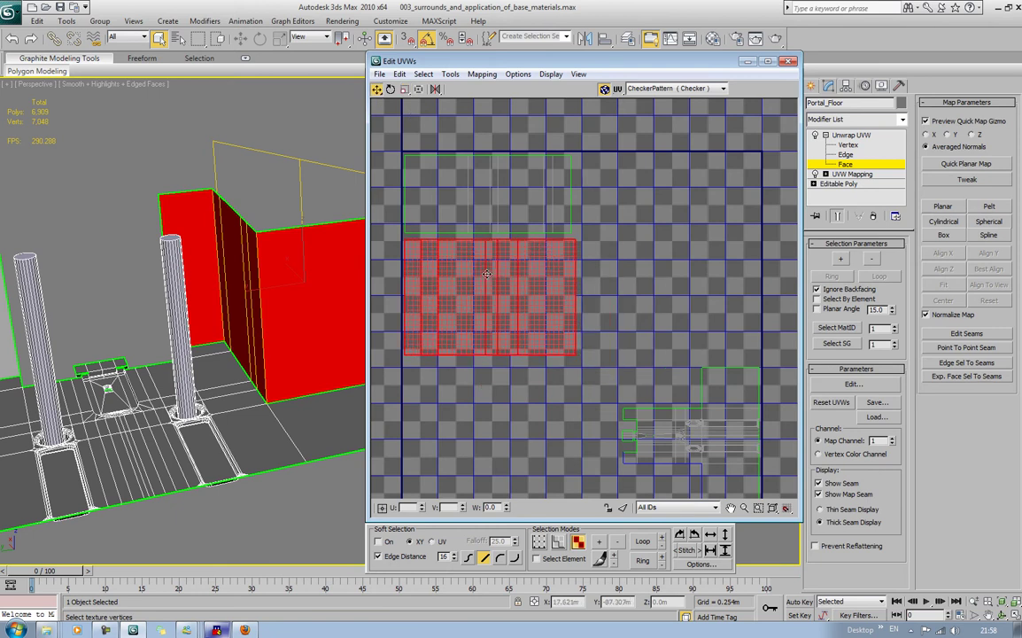
Scale the second wall's UV shell slightly smaller to match the first shell's width, and reduce its height with Freeform Mode.
left_click(406, 91)
left_click_drag(507, 297, 503, 286)
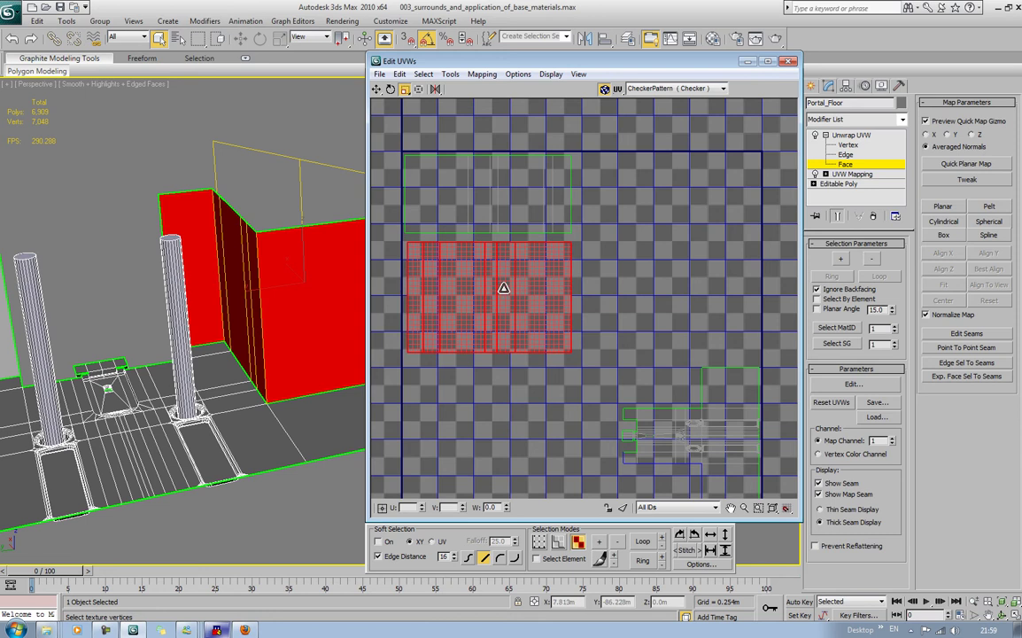
left_click(419, 90)
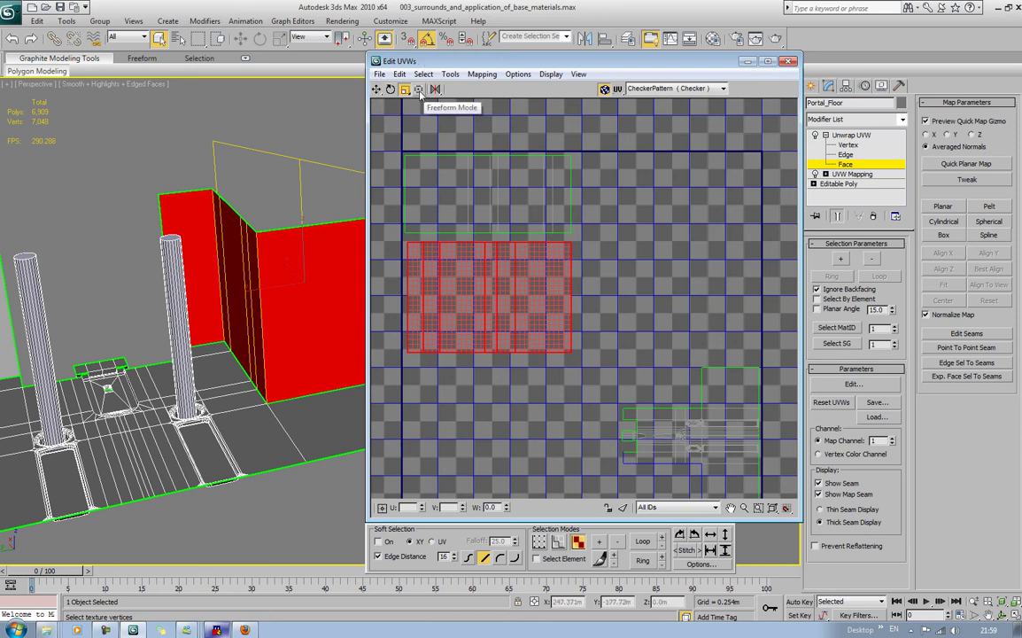
left_click_drag(407, 240, 408, 256)
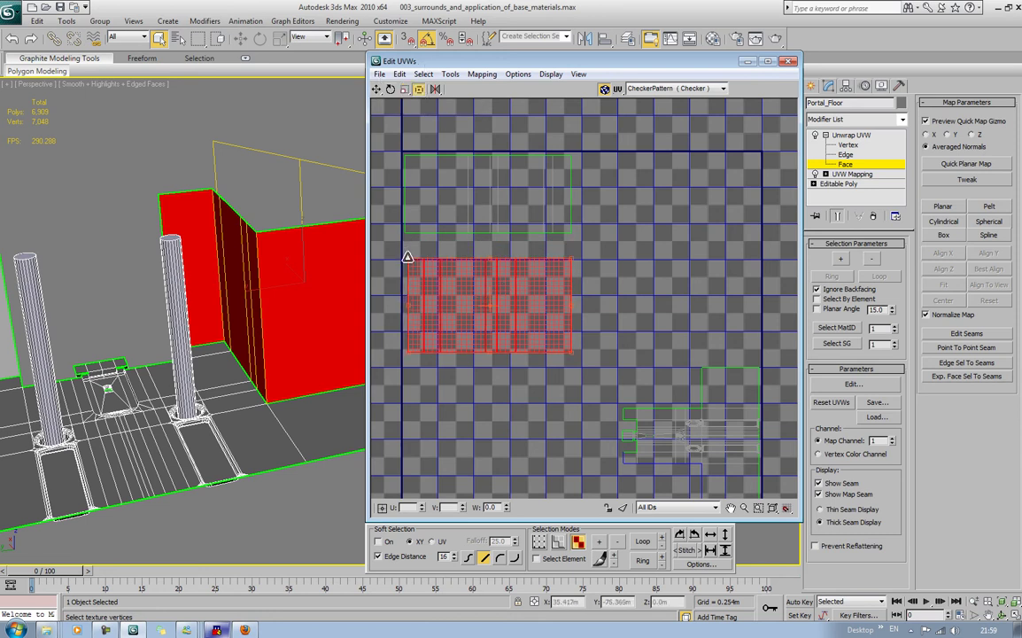
At Vertex level, slide the second shell's central vertex columns left and its two leftmost inner columns right, and move the shell directly beneath the first.
left_click(846, 154)
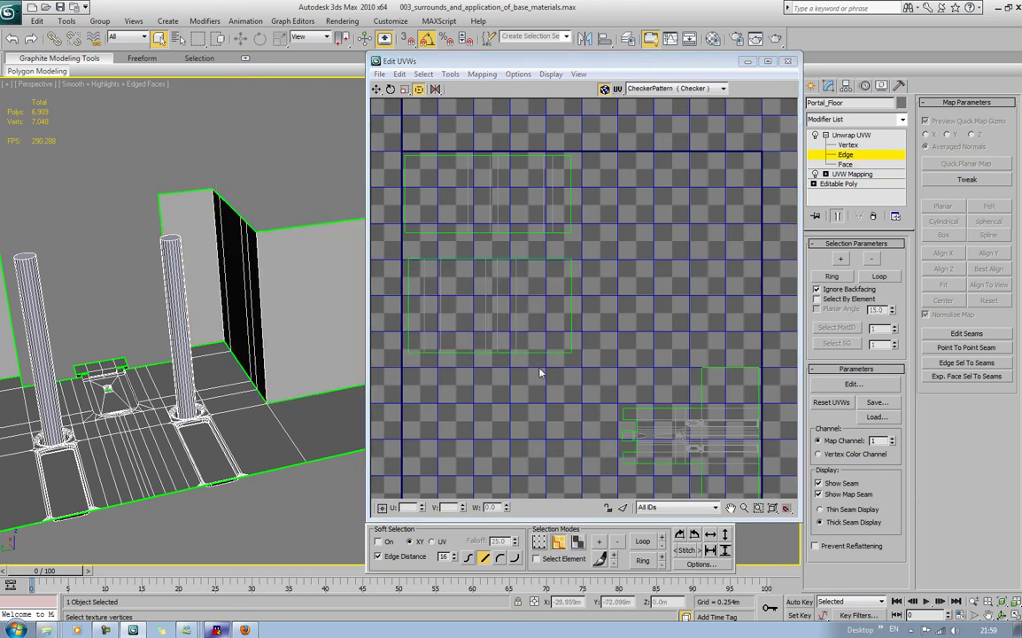
left_click_drag(540, 367, 512, 257)
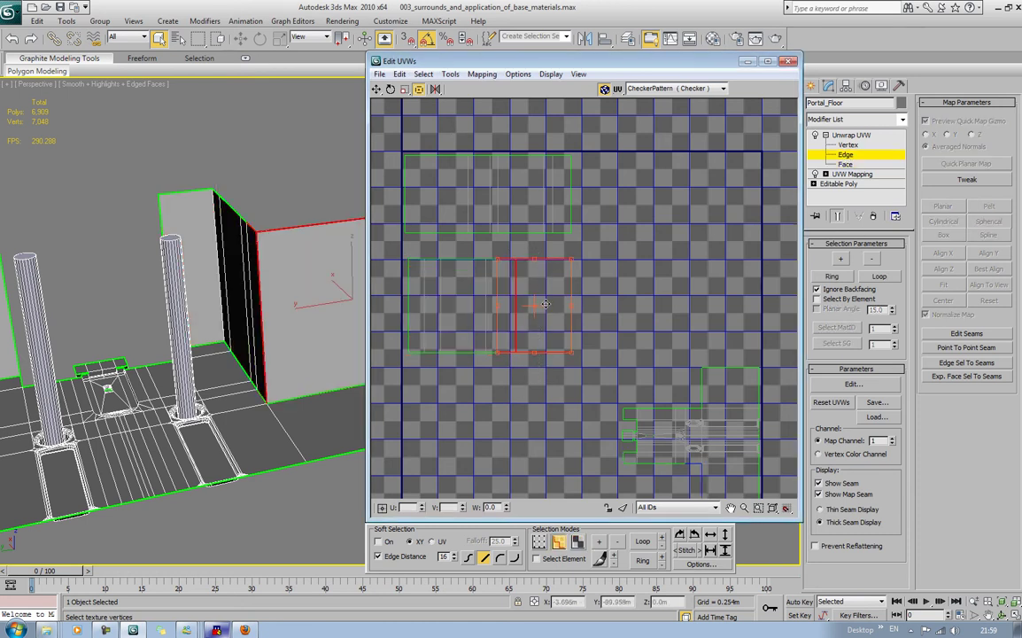
key("1")
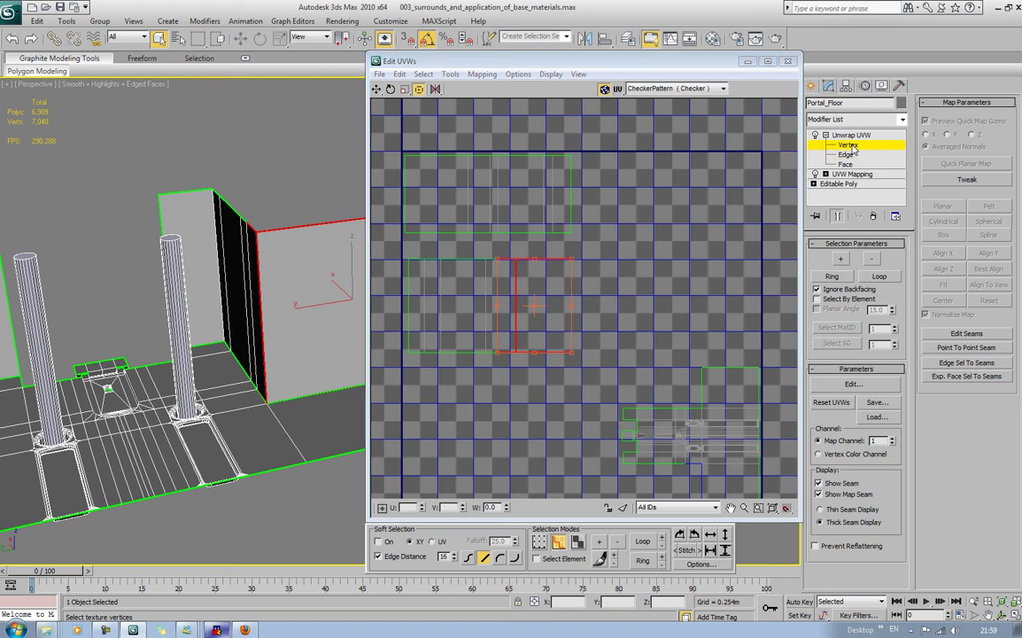
left_click_drag(519, 303, 513, 258)
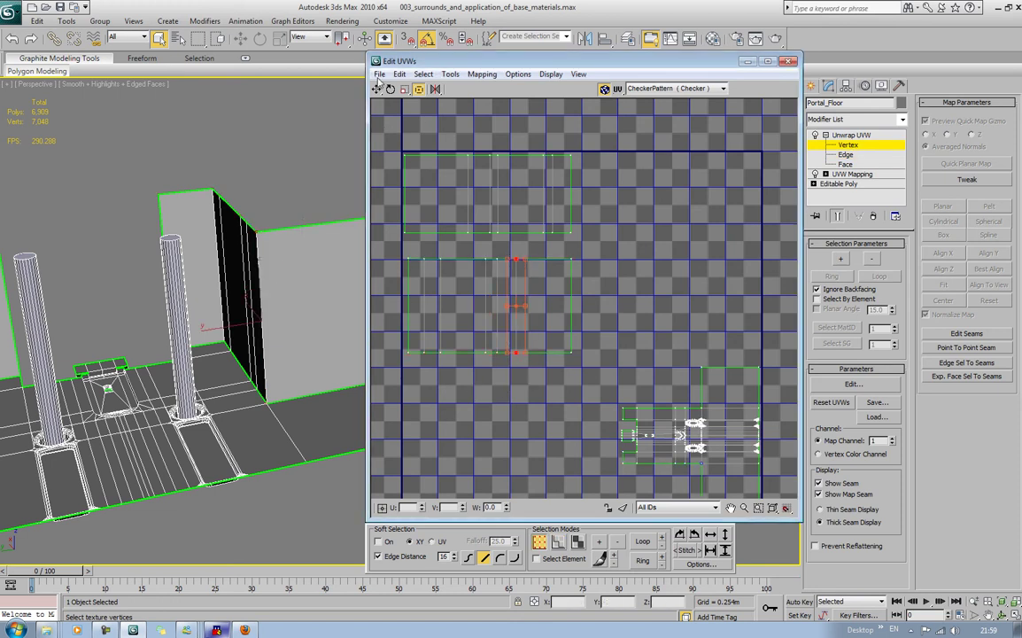
left_click(376, 89)
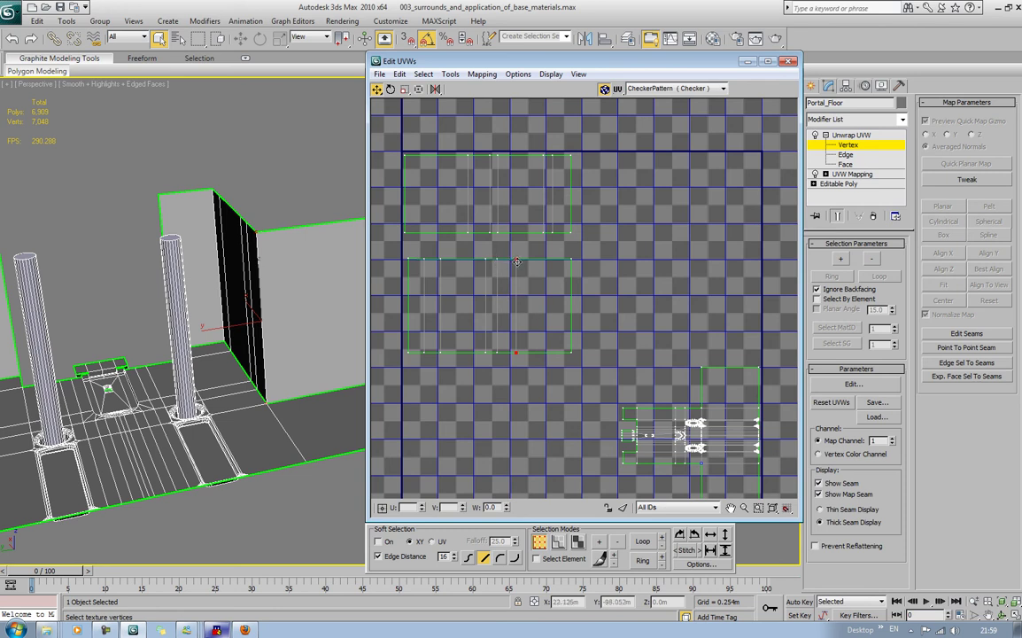
left_click_drag(494, 256, 503, 313)
left_click_drag(540, 383, 506, 350)
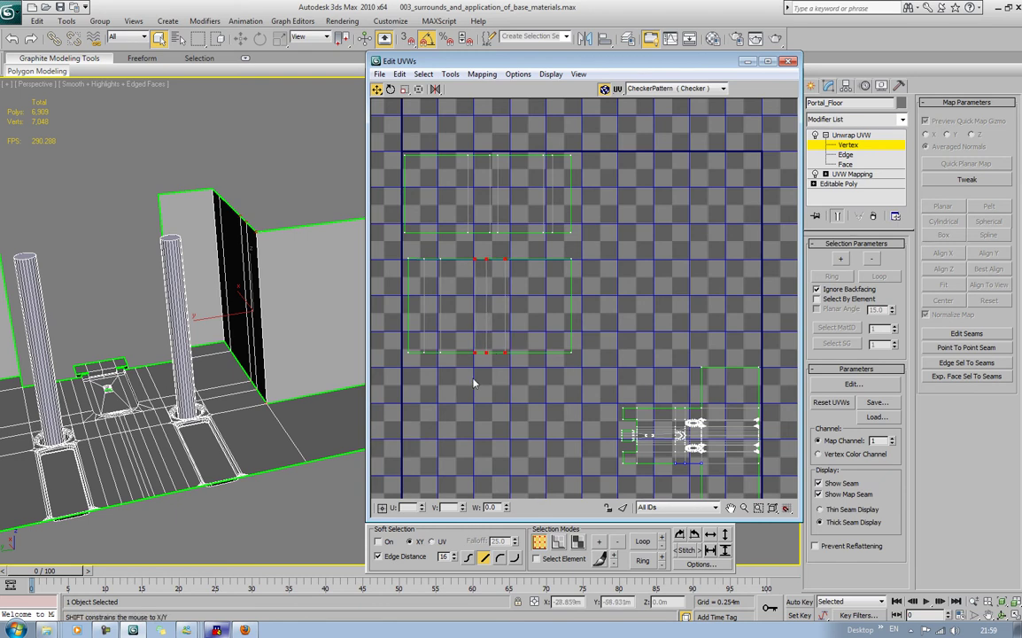
left_click_drag(453, 376, 418, 341)
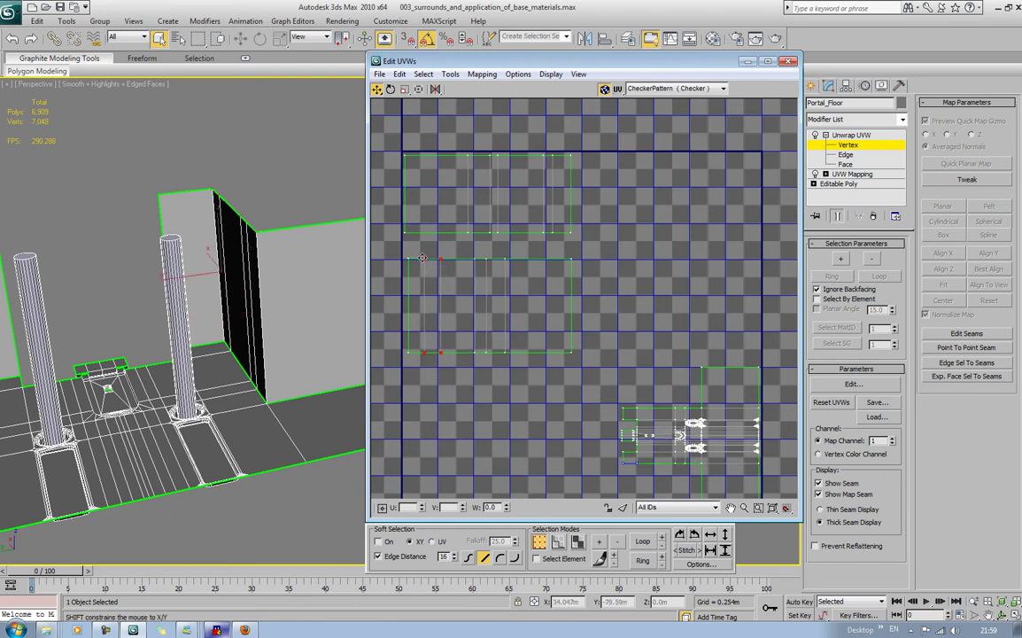
left_click_drag(422, 257, 435, 354, "shift")
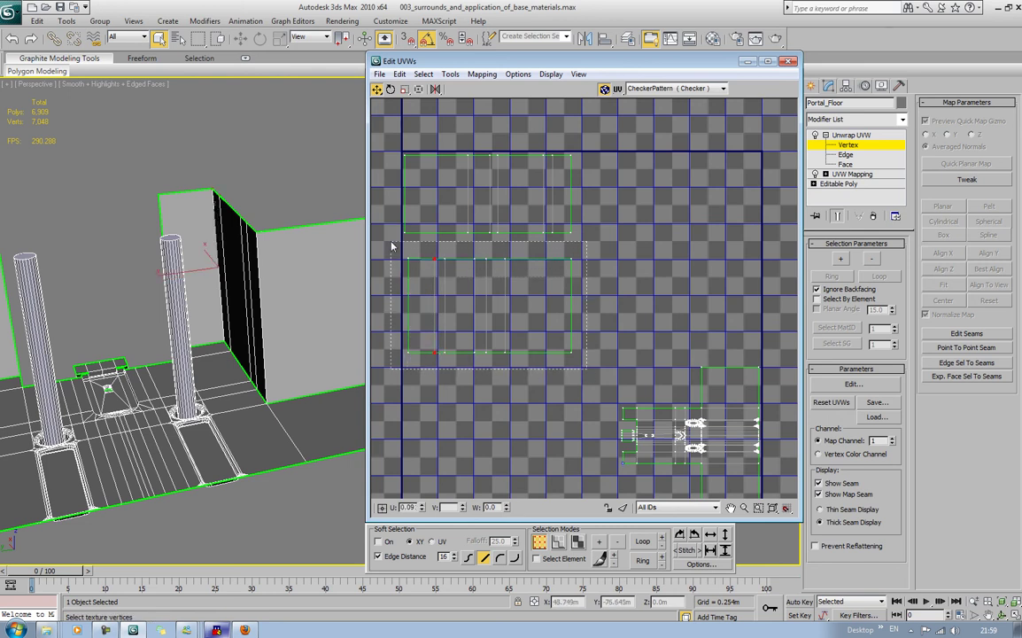
left_click_drag(393, 246, 443, 237)
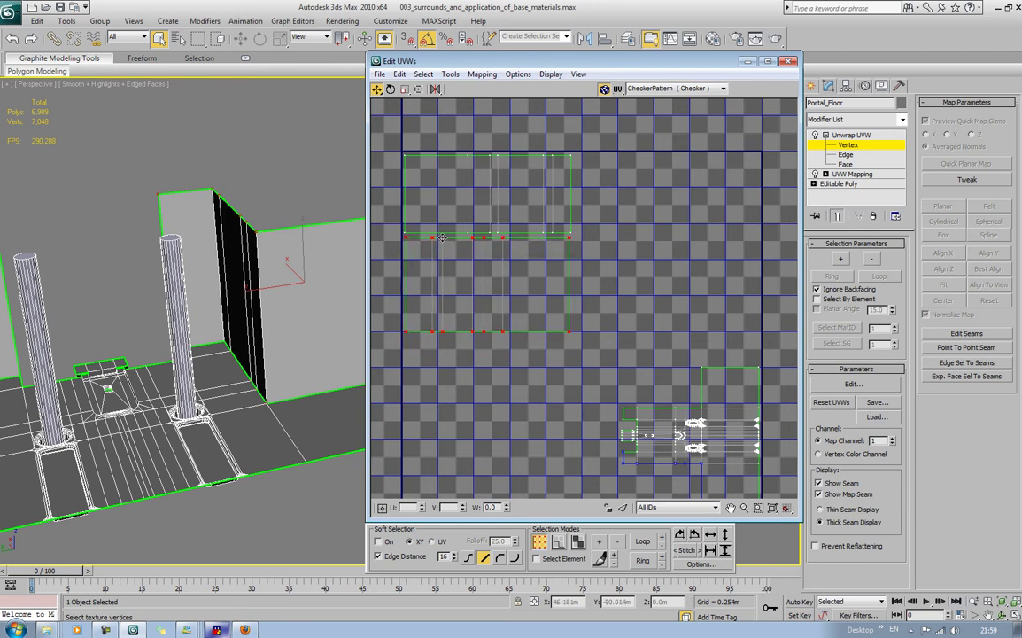
Scale the second wall's UV shell slightly wider so its edges match the first wall's shell, and deselect it.
left_click(405, 89)
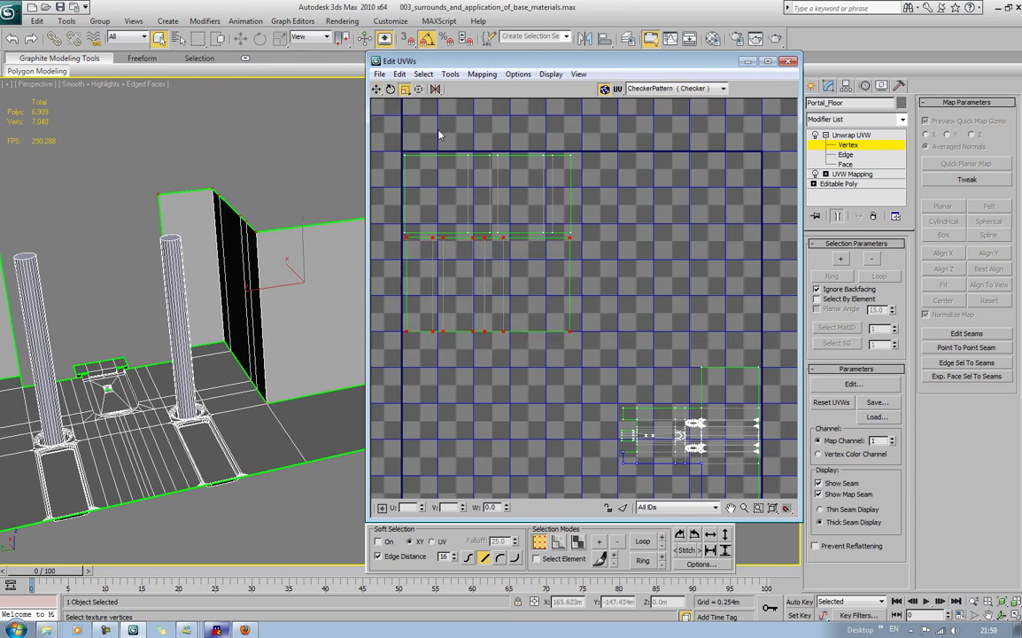
left_click_drag(570, 331, 570, 329)
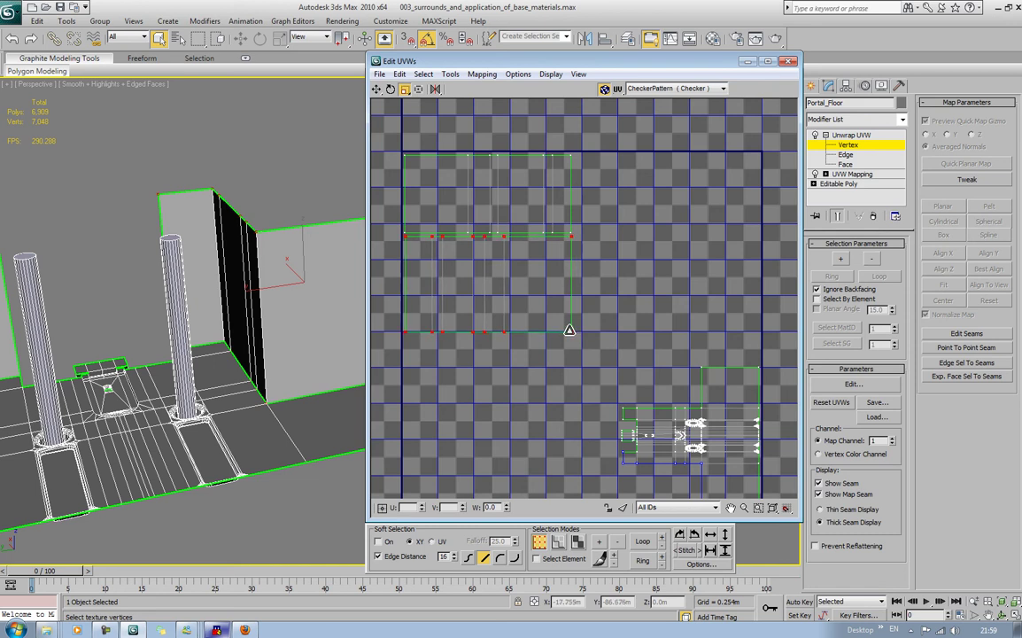
left_click(609, 291)
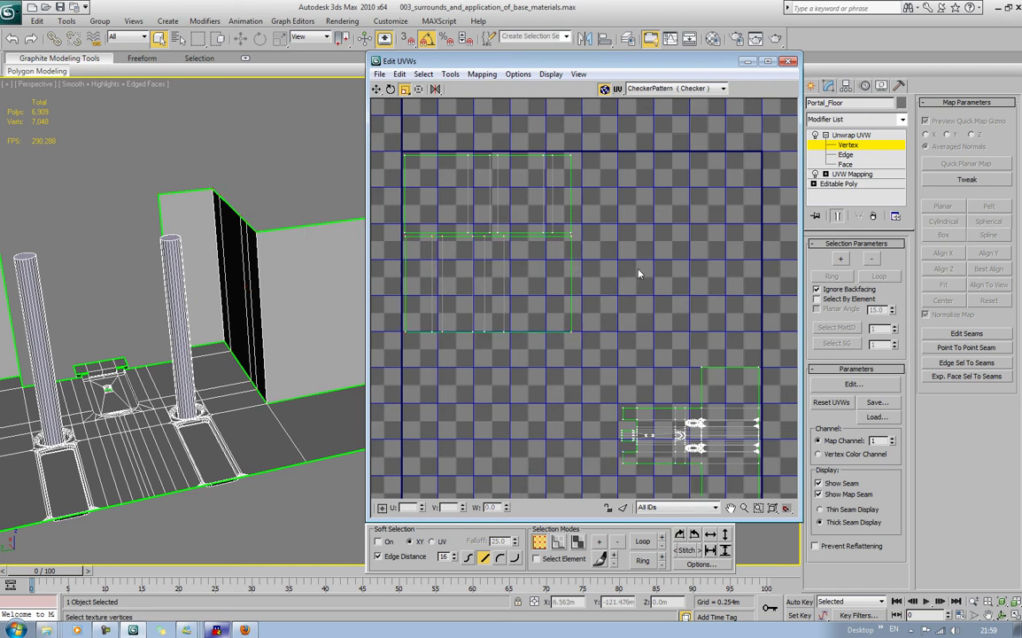
scroll(611, 279, "down", 5)
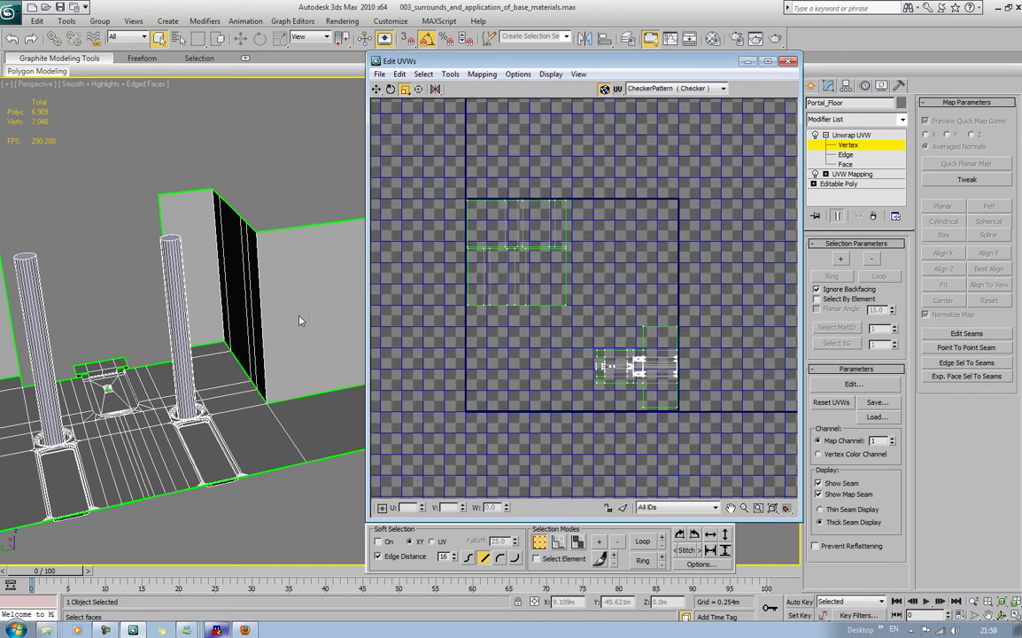
At Face level, select the floor faces of the left wing and those beside and behind the left pillar.
middle_click_drag(299, 321, 198, 270, "alt")
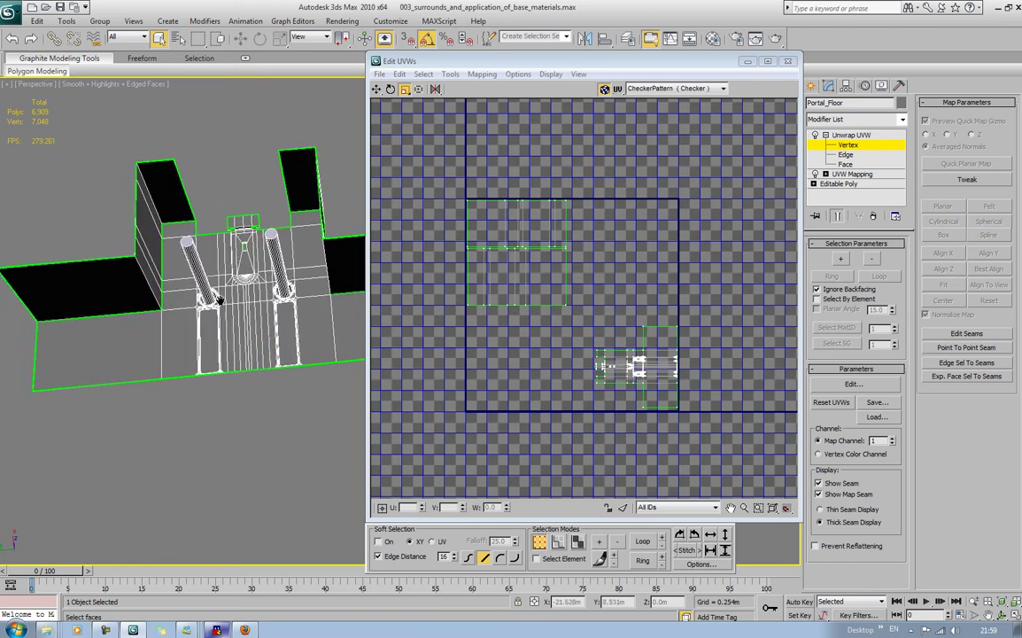
left_click(845, 163)
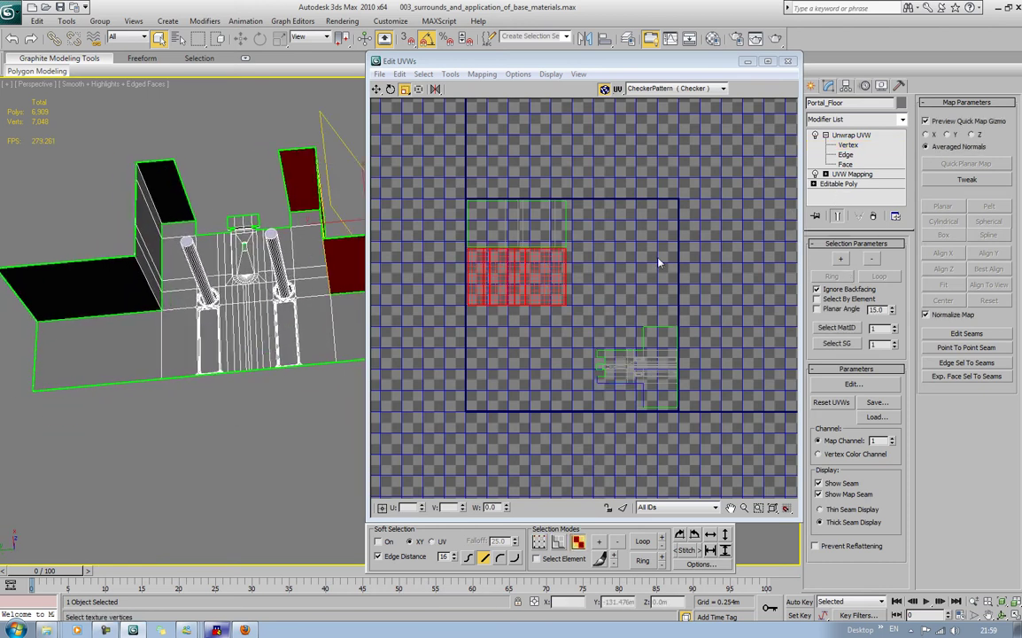
left_click(142, 342)
left_click(185, 319, "ctrl")
left_click(183, 297, "ctrl")
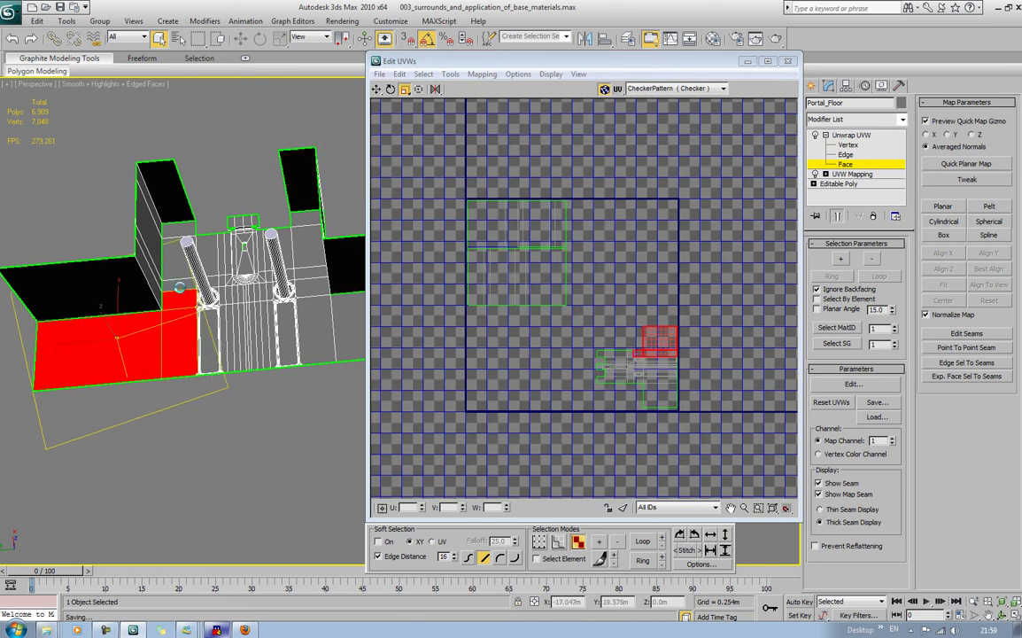
left_click(178, 250, "ctrl")
left_click(214, 256, "ctrl")
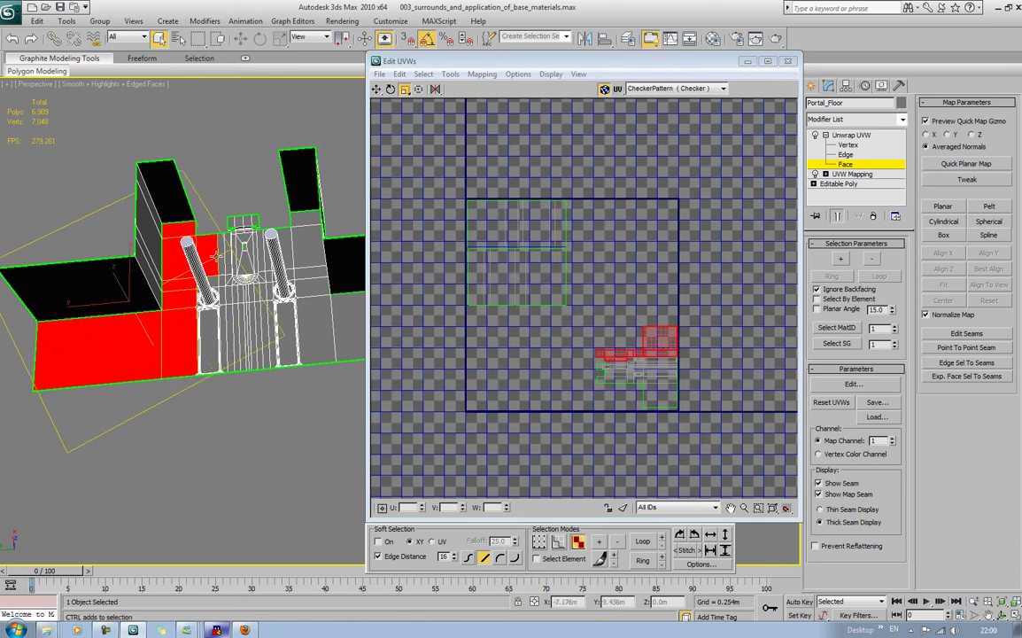
left_click(221, 256, "ctrl")
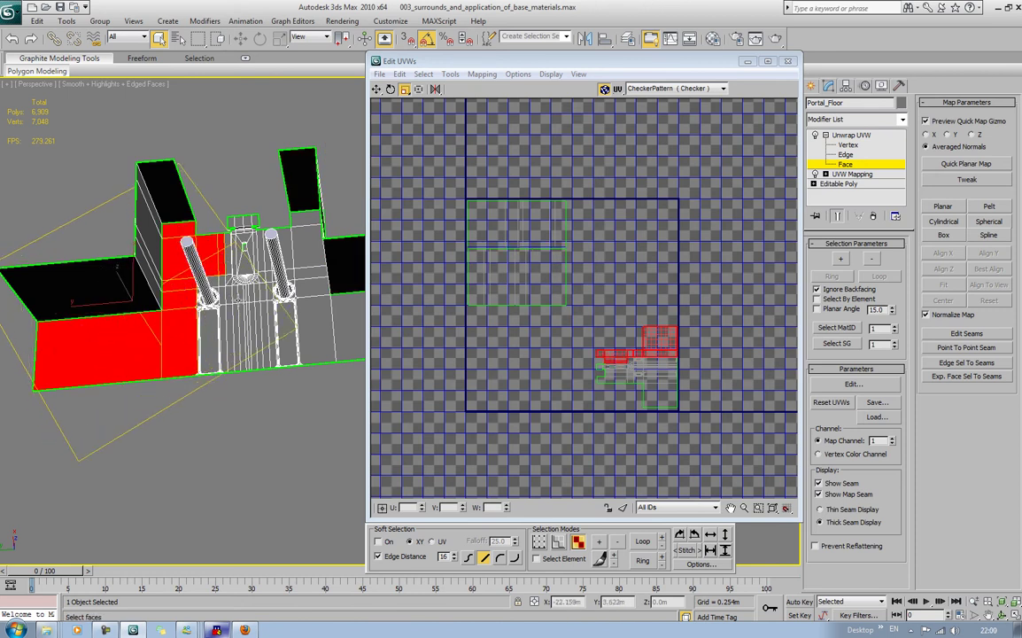
Add the long panel faces in front of both pillars and the floor faces of the right wing to the selection.
scroll(133, 315, "up", 5)
middle_click_drag(134, 315, 283, 330)
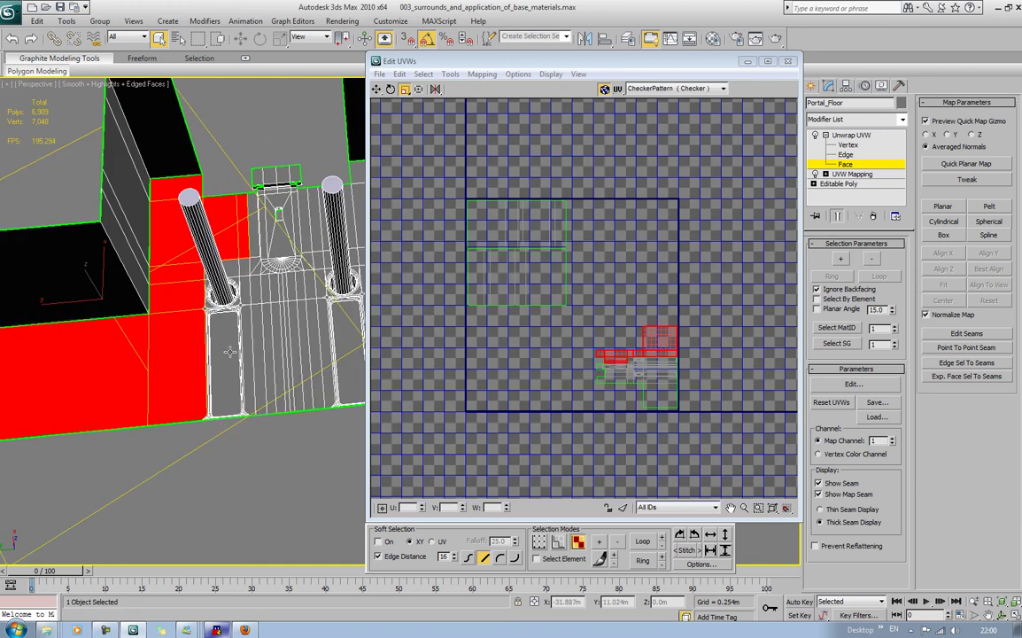
left_click(209, 320, "ctrl")
middle_click_drag(196, 342, 102, 316)
scroll(133, 315, "up", 3)
middle_click_drag(204, 297, 208, 348)
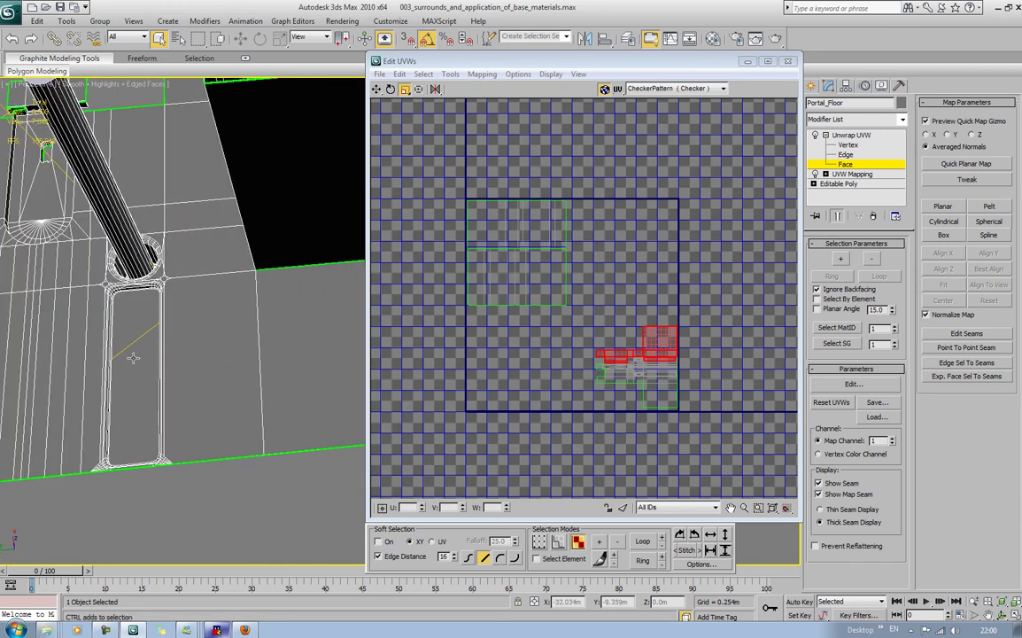
left_click(133, 357, "ctrl")
left_click(210, 355, "ctrl")
left_click(285, 356, "ctrl")
middle_click_drag(210, 292, 323, 339)
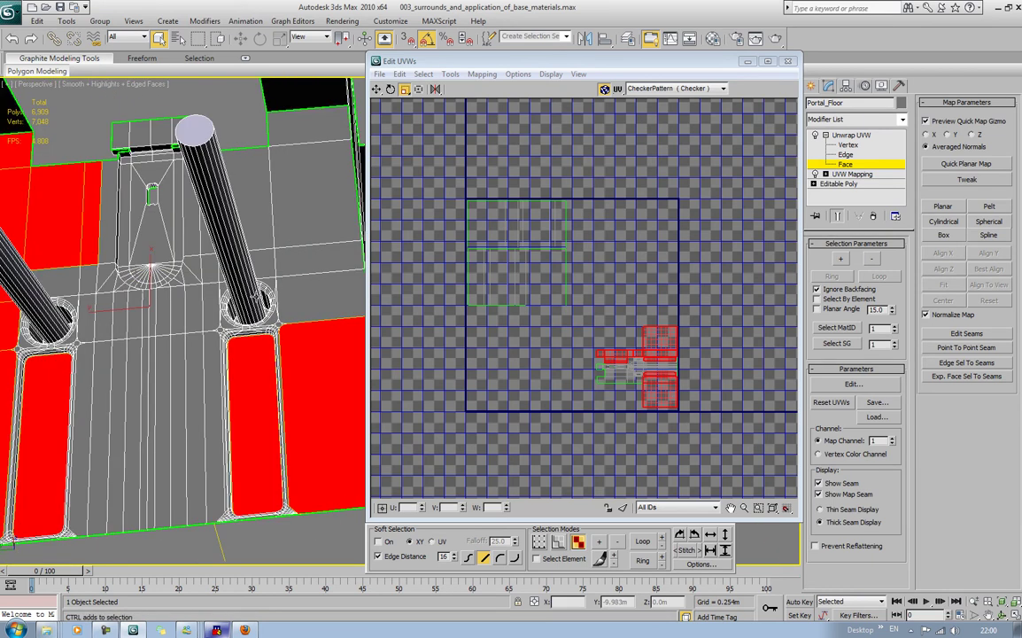
Add the floor faces beside and behind the right pillar to the selection.
left_click(305, 296, "ctrl")
left_click(308, 258, "ctrl")
left_click(307, 204, "ctrl")
left_click(311, 144, "ctrl")
left_click(310, 133, "ctrl")
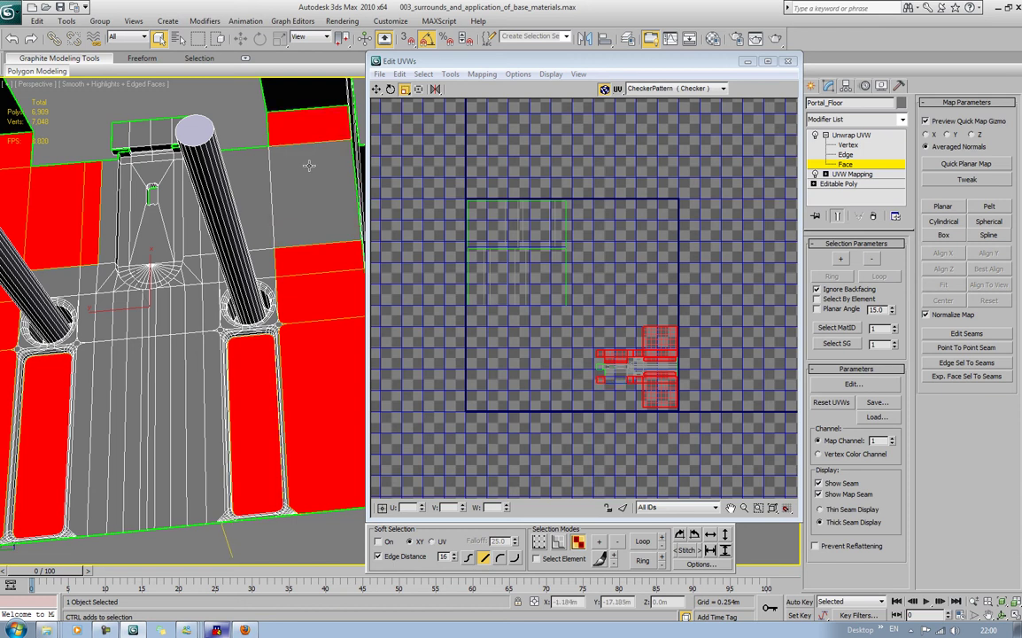
left_click(309, 164, "ctrl")
left_click(213, 164, "ctrl")
Add all the long floor strips between the two front panels to the selection.
left_click(197, 419, "ctrl")
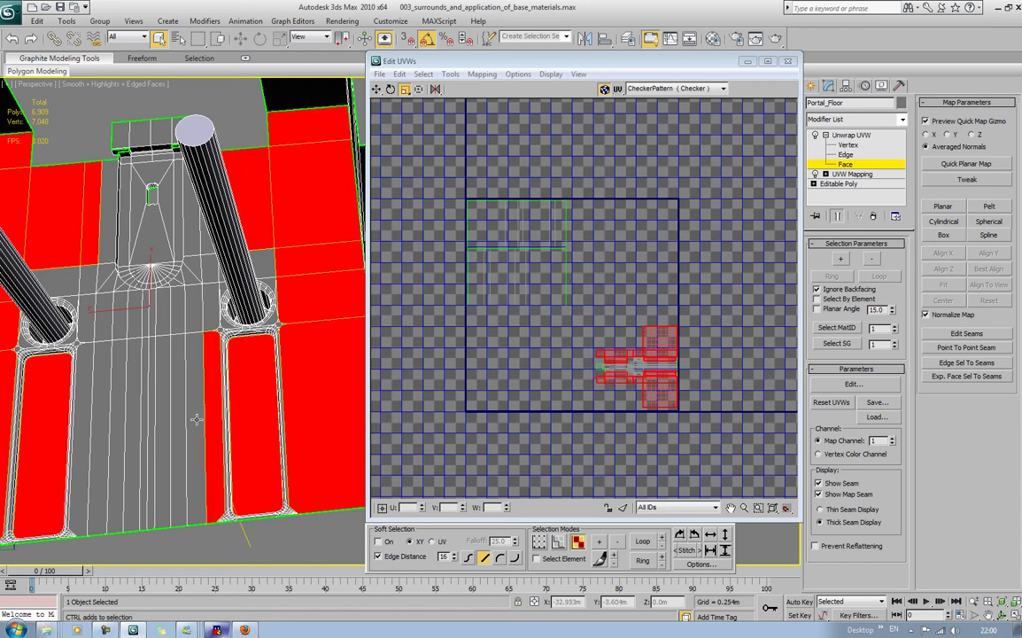
left_click(182, 425, "ctrl")
left_click(169, 411, "ctrl")
left_click(156, 407, "ctrl")
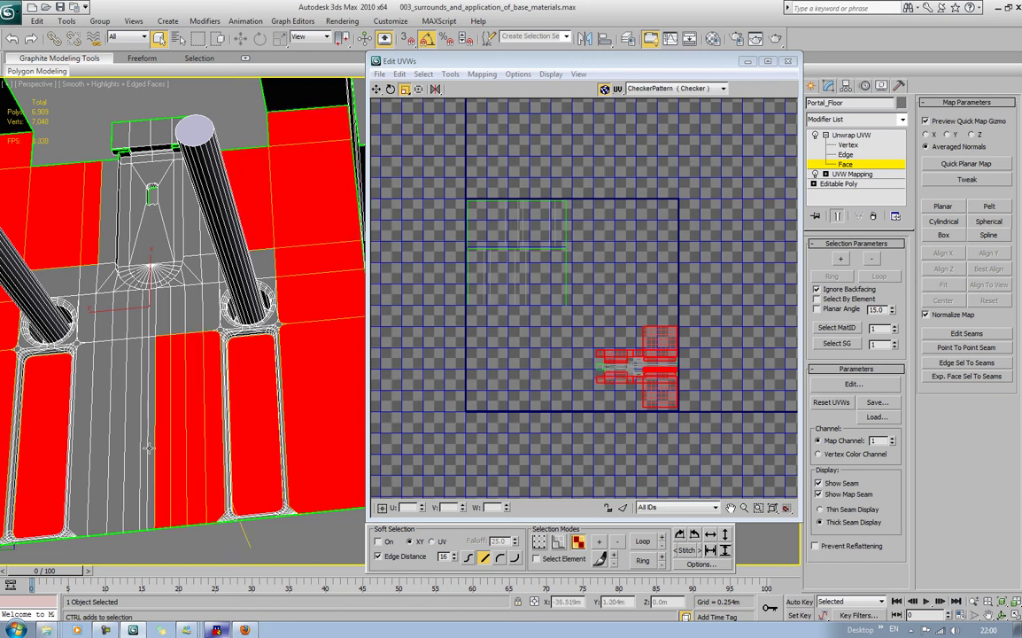
left_click(147, 443, "ctrl")
left_click(140, 439, "ctrl")
left_click(125, 401, "ctrl")
left_click(111, 403, "ctrl")
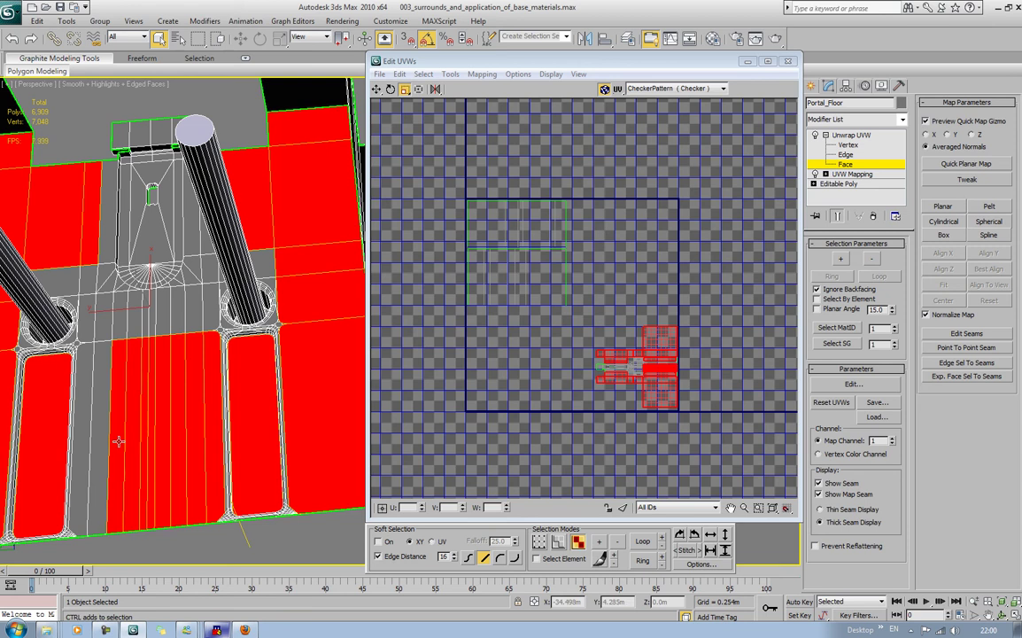
left_click(88, 393, "ctrl")
left_click(77, 390, "ctrl")
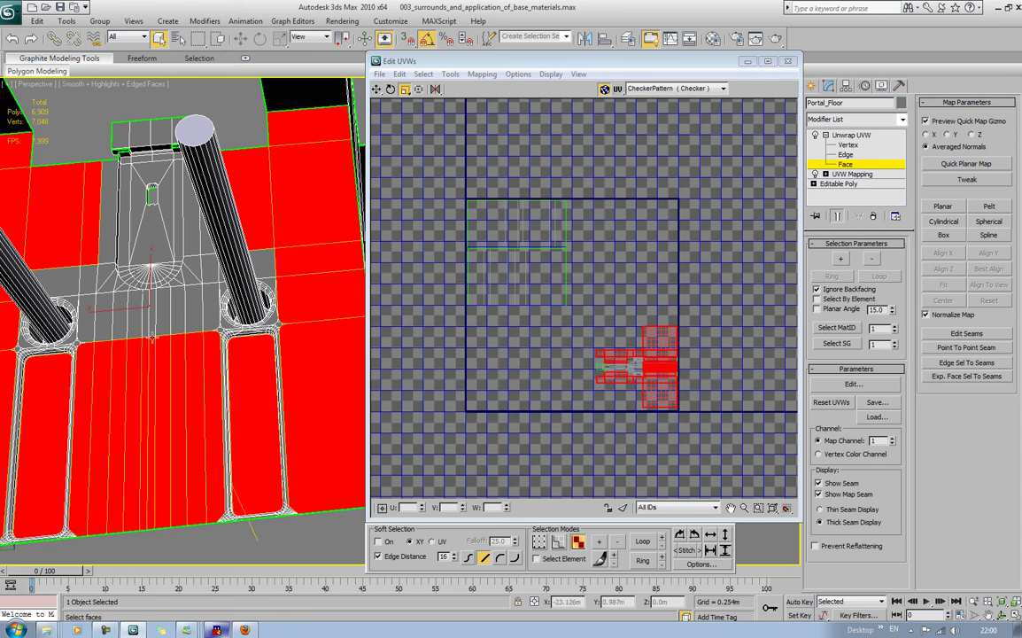
Add the row of short floor faces between the two pillar bases to the selection.
left_click(90, 326, "ctrl")
left_click(107, 321, "ctrl")
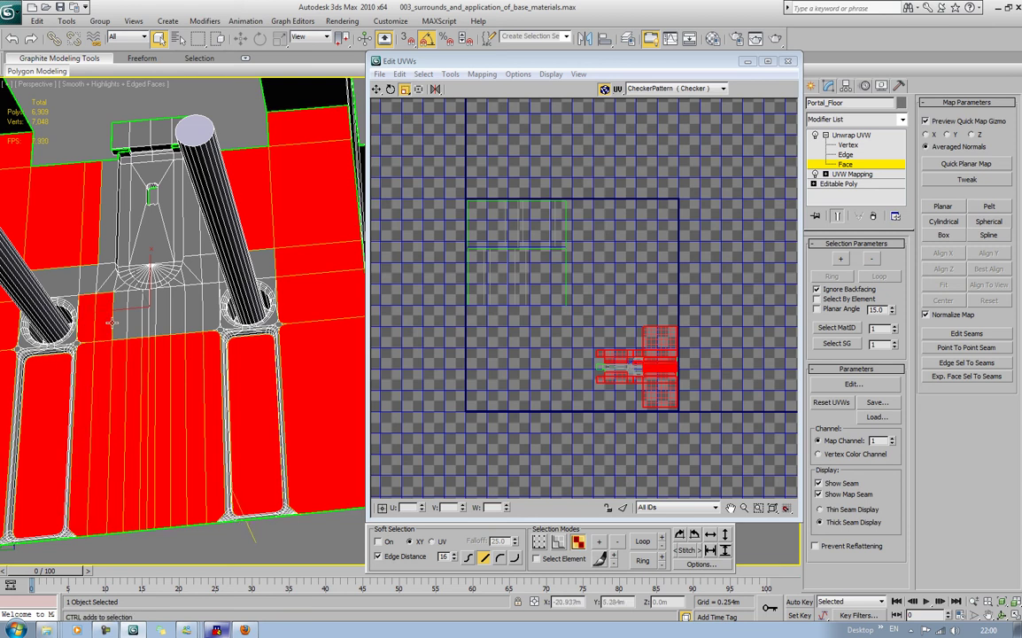
left_click(121, 322, "ctrl")
left_click(135, 321, "ctrl")
left_click(147, 319, "ctrl")
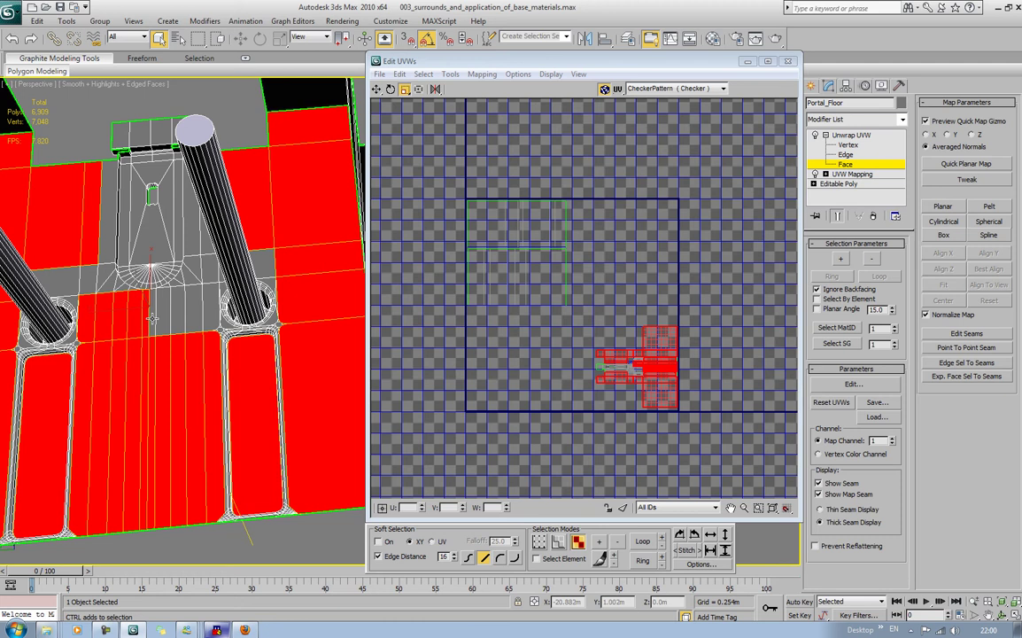
left_click(153, 318, "ctrl")
left_click(165, 310, "ctrl")
left_click(177, 303, "ctrl")
left_click(189, 298, "ctrl")
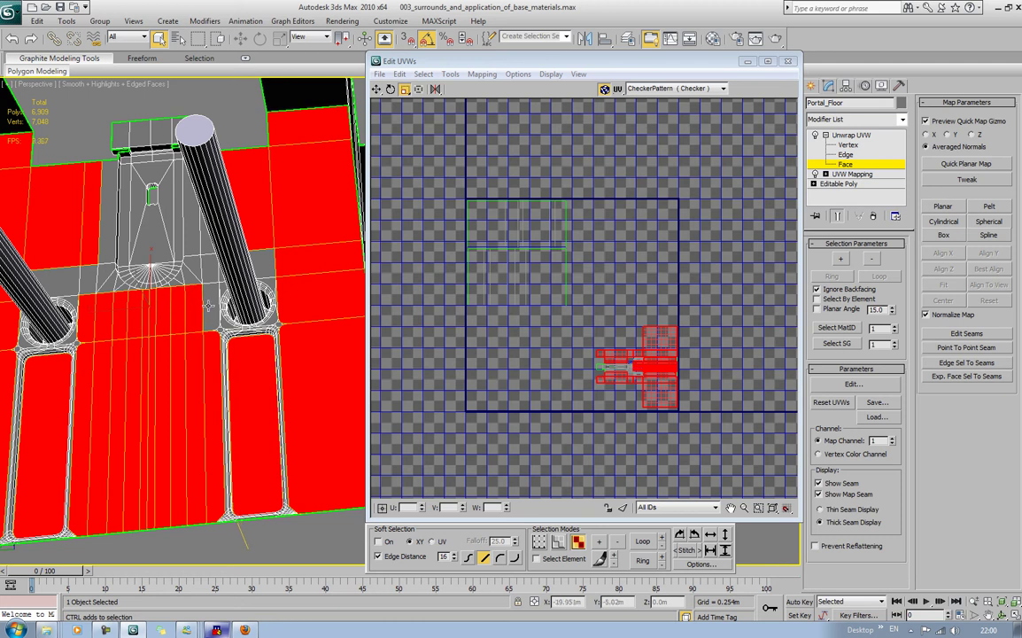
left_click(203, 293, "ctrl")
Add the floor faces along the right side of the round-ended central section to the selection.
left_click(223, 268, "ctrl")
left_click(209, 267, "ctrl")
left_click(195, 263, "ctrl")
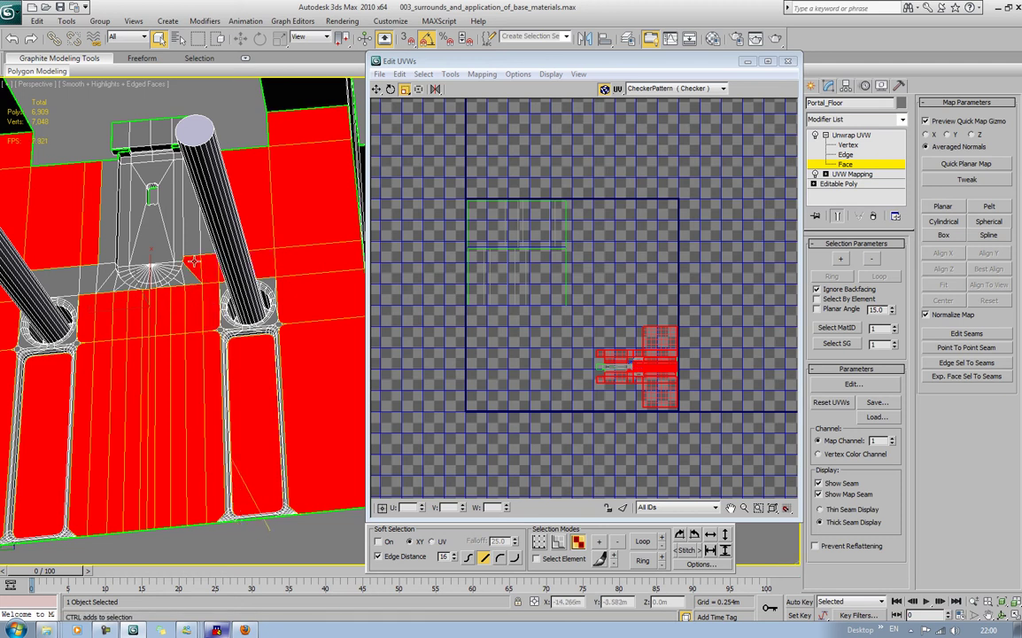
left_click(196, 245, "ctrl")
left_click(208, 245, "ctrl")
Add the remaining floor faces bordering the left side and rounded end of the central section to the selection.
scroll(193, 274, "up", 10)
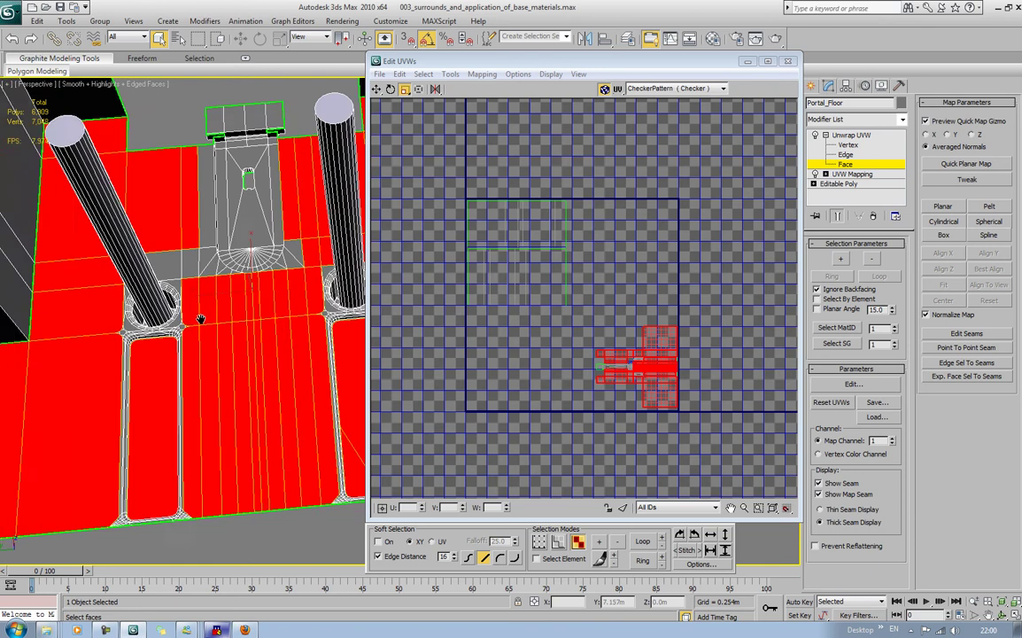
middle_click_drag(57, 379, 121, 380)
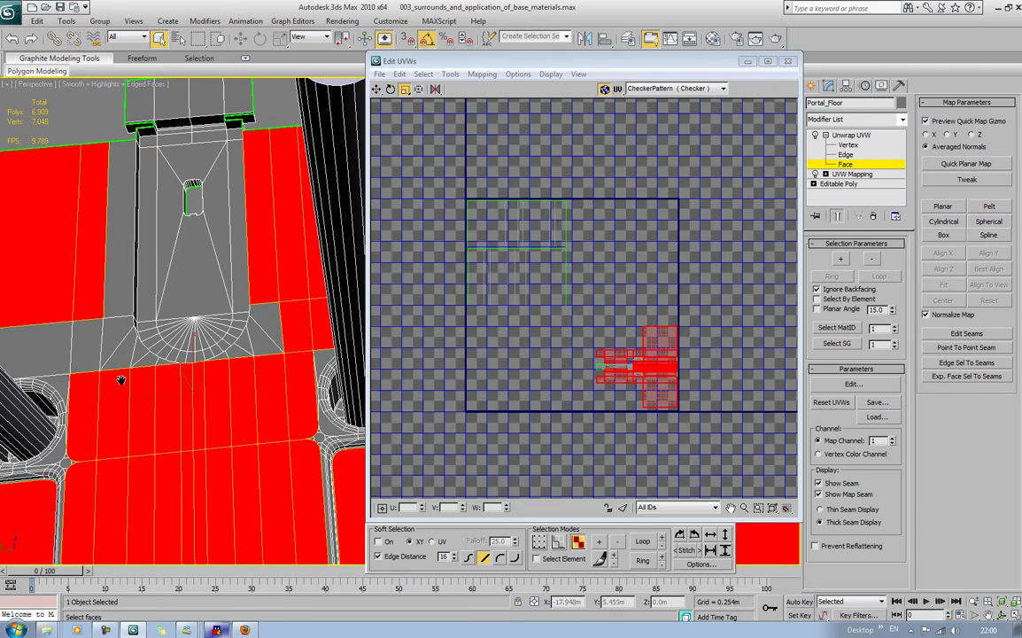
left_click(58, 347, "ctrl")
left_click(86, 342, "ctrl")
left_click(115, 335, "ctrl")
left_click(126, 348, "ctrl")
left_click(140, 352, "ctrl")
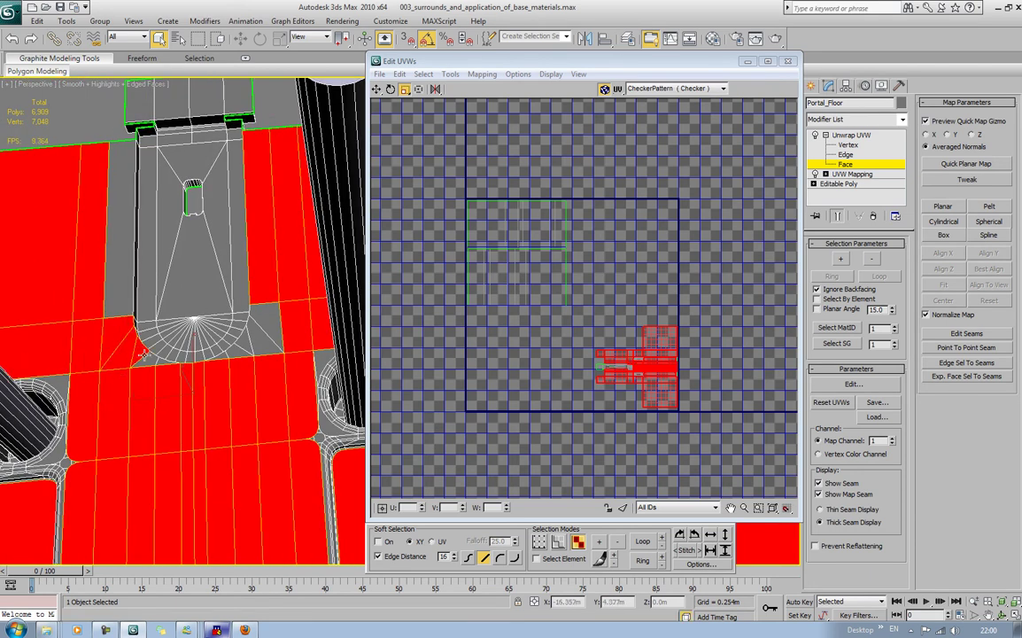
left_click(155, 358, "ctrl")
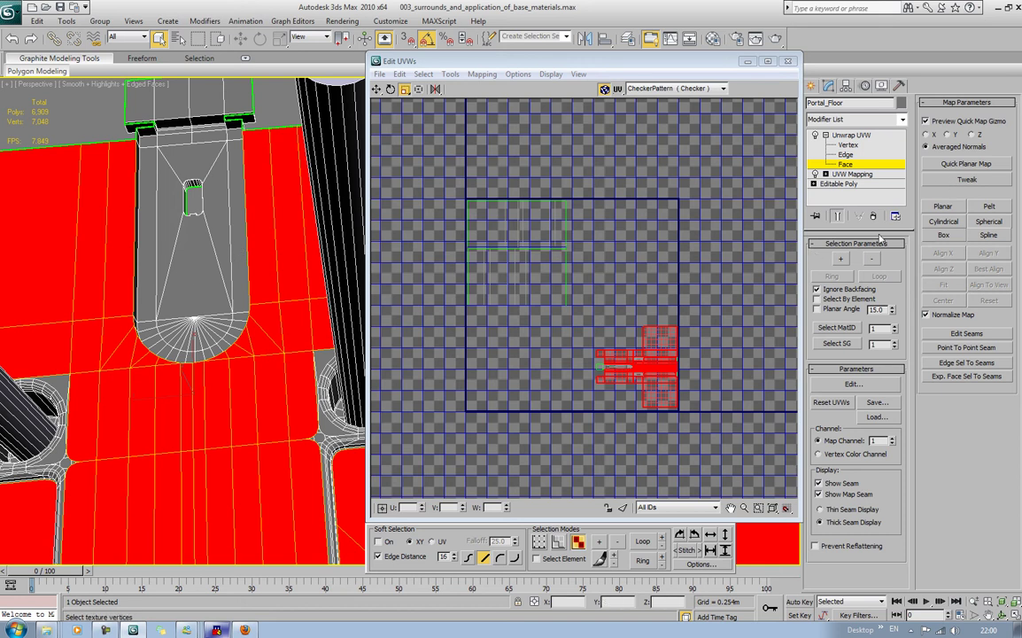
Grow the face selection until it covers the central section and the detailed pillar surrounds.
left_click(839, 258)
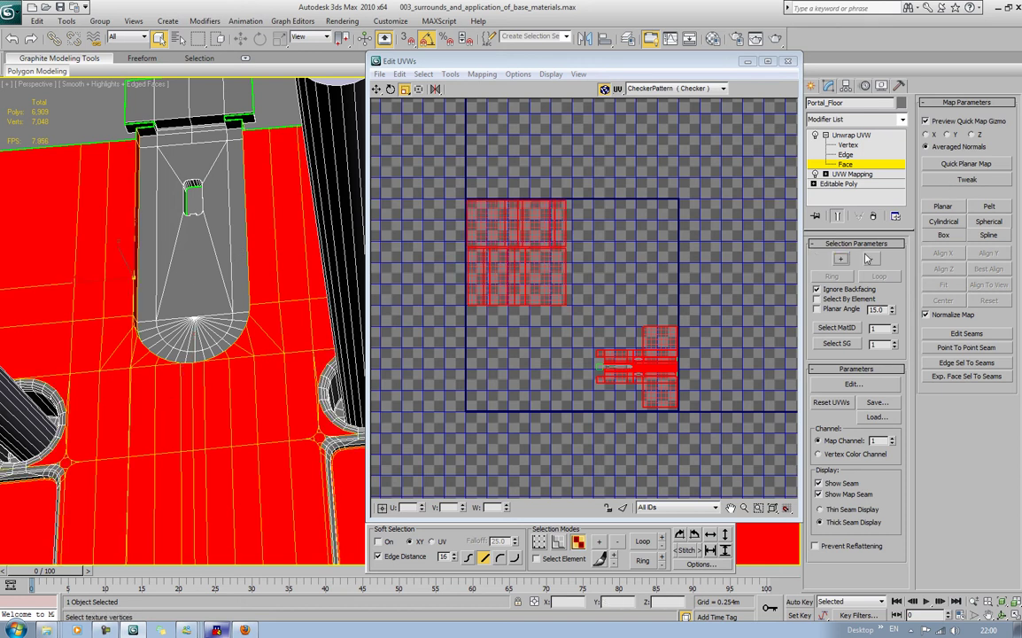
middle_click_drag(133, 288, 213, 266)
scroll(228, 290, "down", 5)
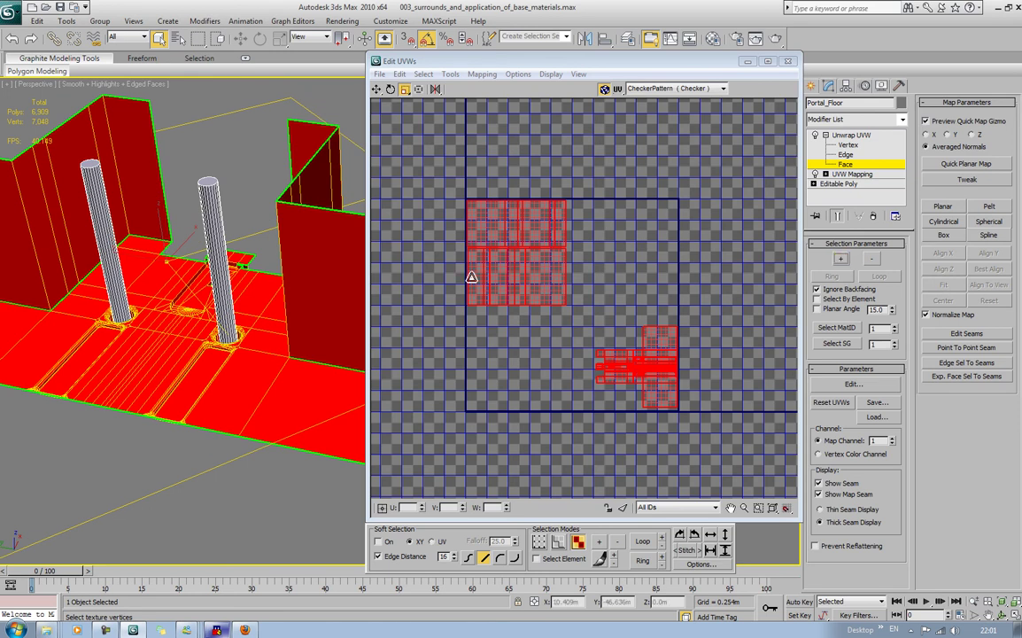
Examine the grown face selection around the pillar bases, the central section and the walls.
middle_click_drag(290, 262, 191, 222, "alt")
scroll(190, 222, "up", 5)
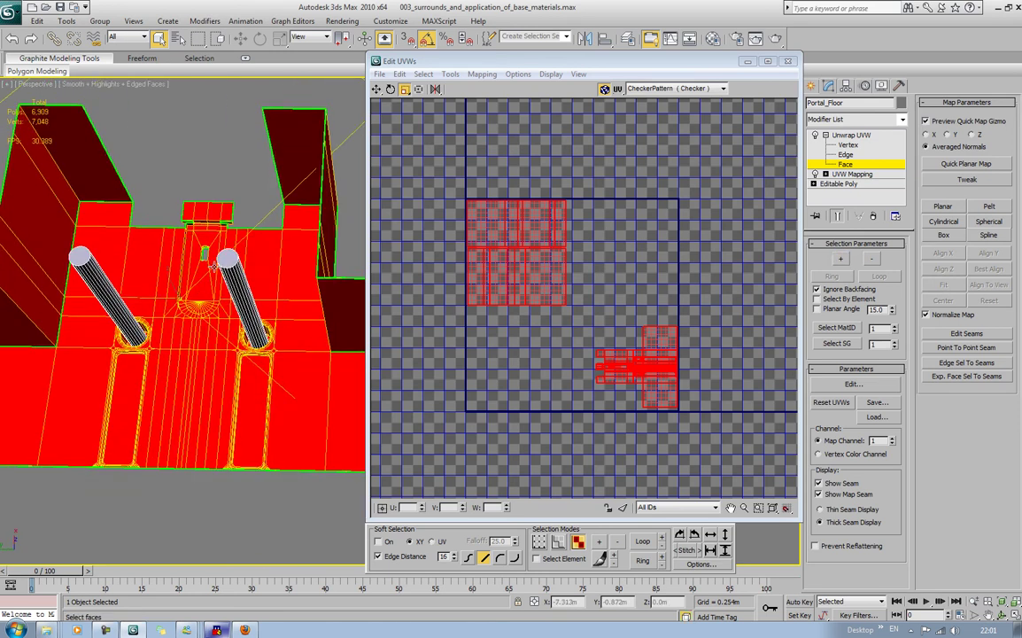
scroll(223, 269, "up", 5)
scroll(223, 269, "down", 7)
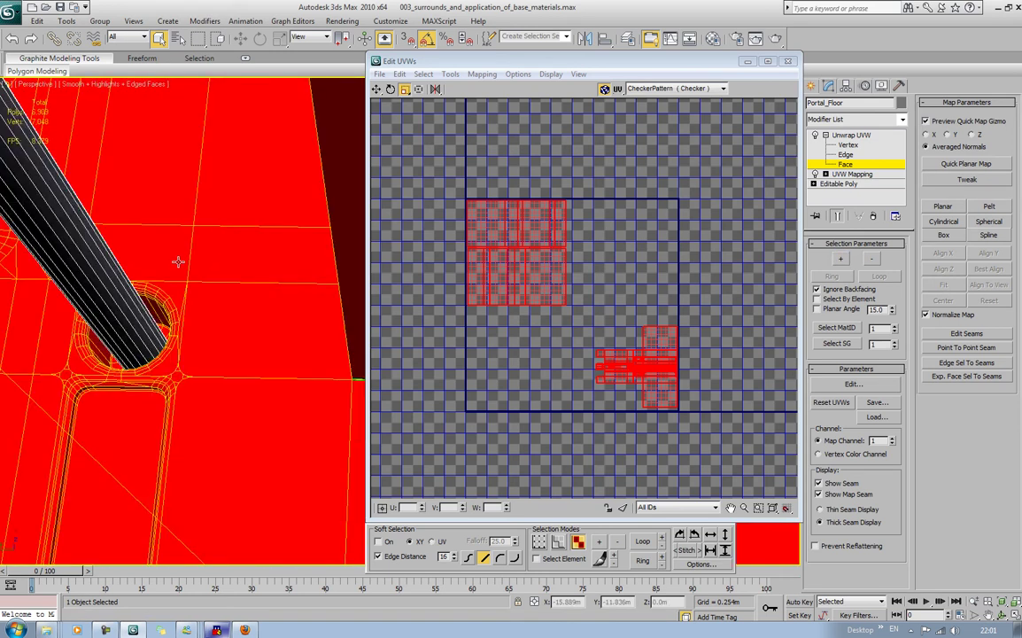
middle_click_drag(224, 269, 199, 300, "alt")
scroll(93, 290, "up", 3)
scroll(127, 301, "down", 8)
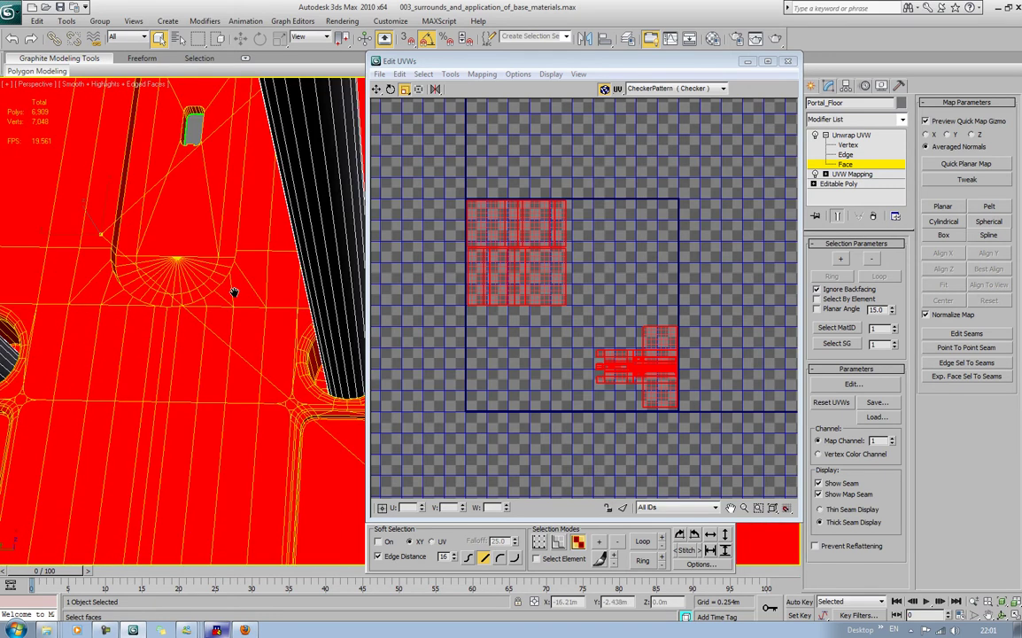
scroll(143, 264, "down", 5)
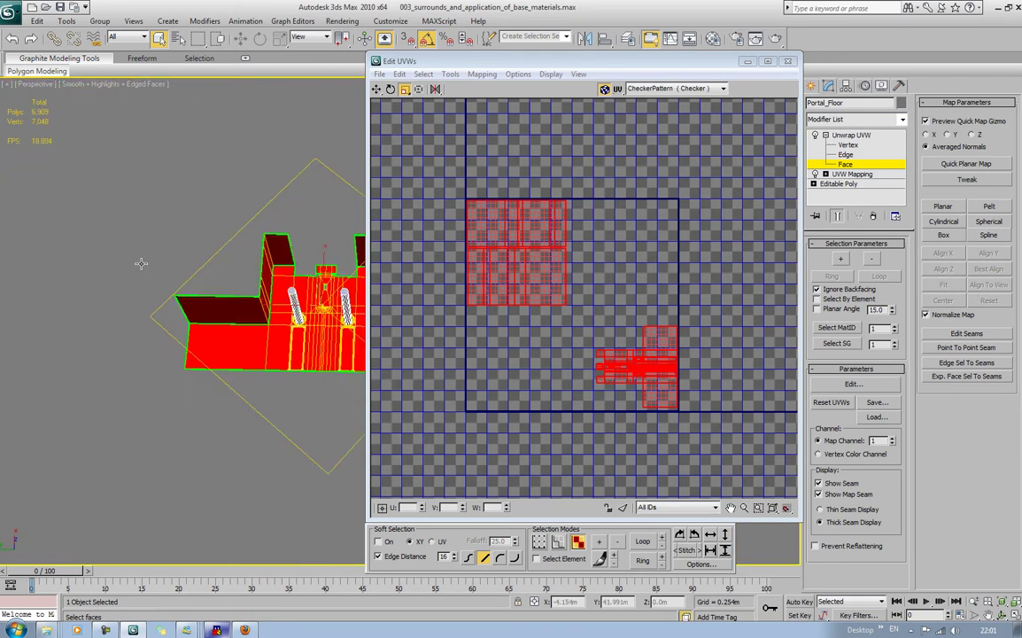
middle_click_drag(129, 239, 278, 283, "alt")
scroll(124, 282, "up", 5)
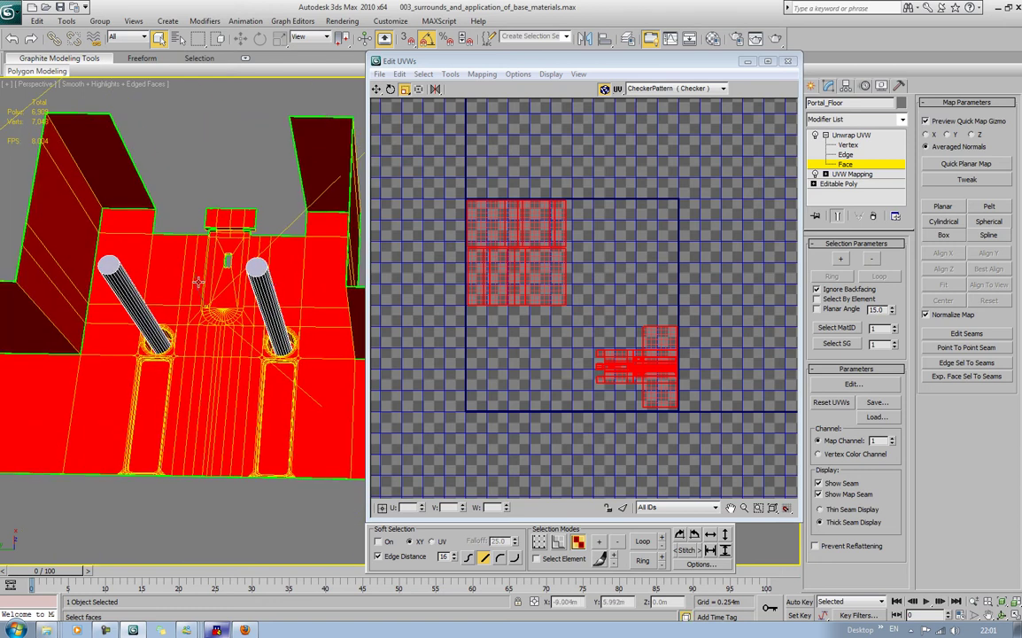
Remove all faces of the stepped wall behind the left pillar from the selection.
middle_click_drag(198, 283, 89, 212, "alt")
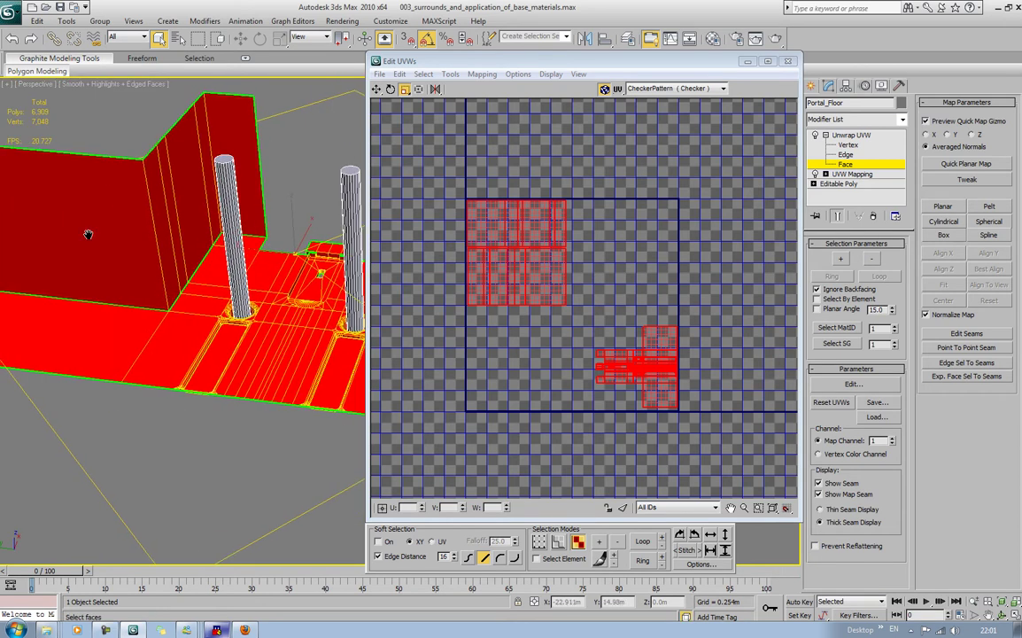
left_click(104, 227, "alt")
left_click(166, 216, "alt")
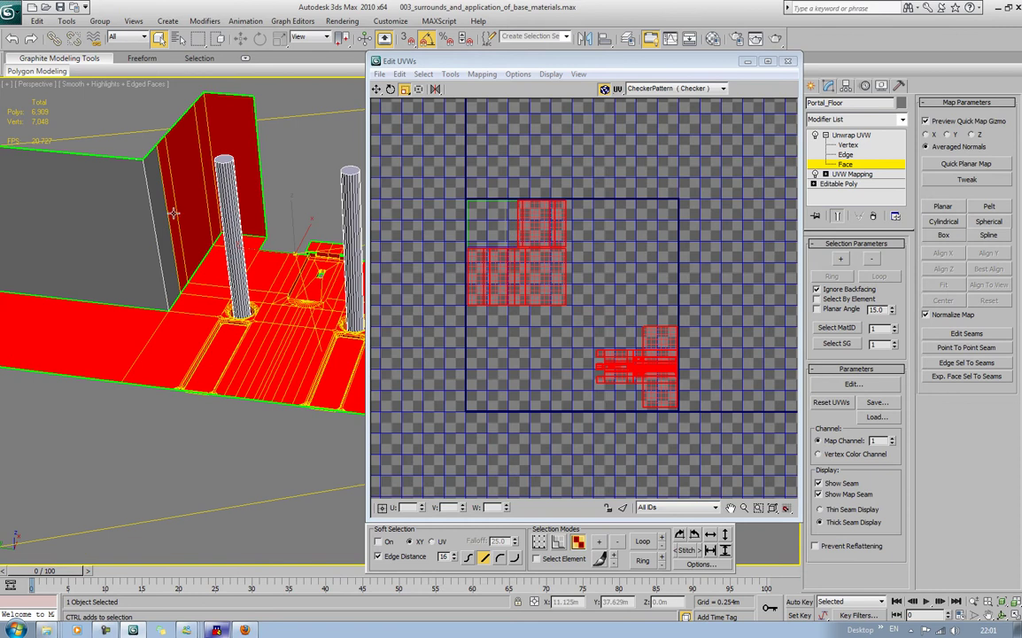
left_click(169, 212, "alt")
left_click(181, 142, "alt")
left_click(188, 124, "alt")
left_click(236, 125, "alt")
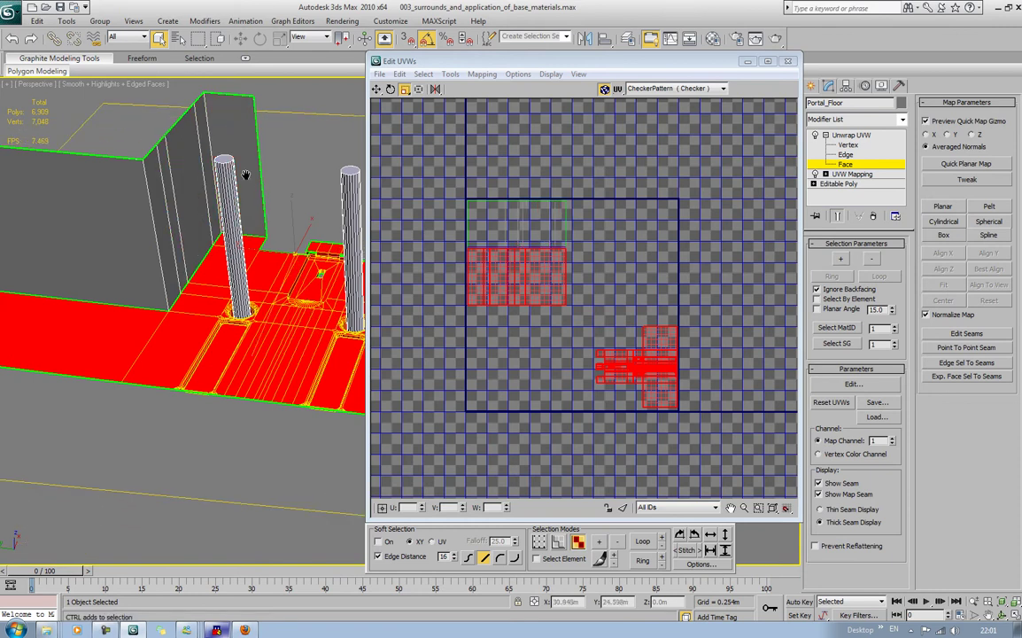
Remove the stepped wall faces behind the right pillar and the adjoining long side wall from the face selection.
middle_click_drag(245, 174, 168, 210, "alt")
left_click(164, 203, "alt")
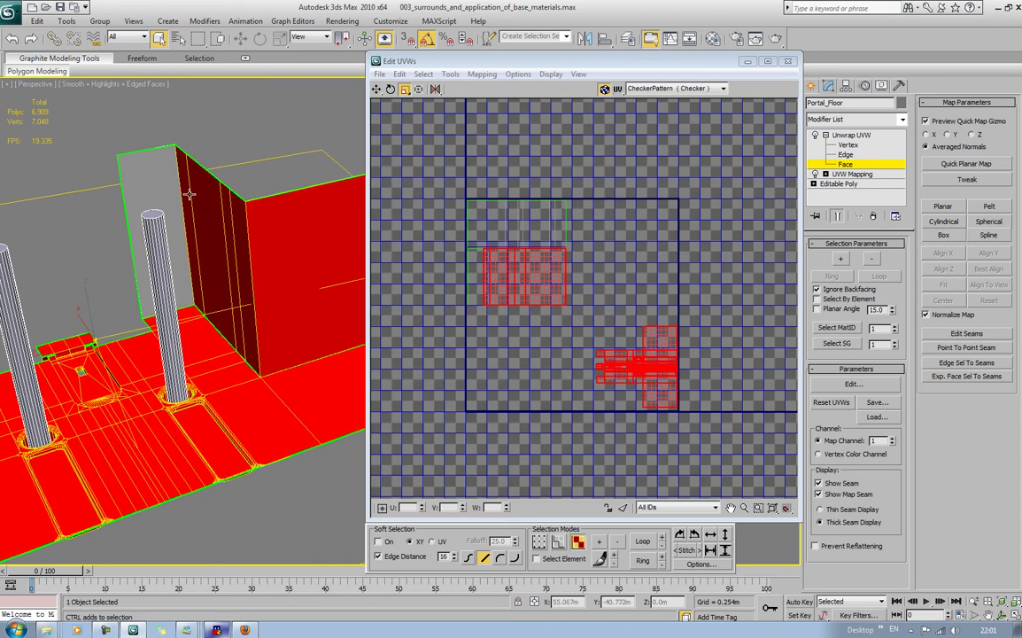
left_click(219, 210, "alt")
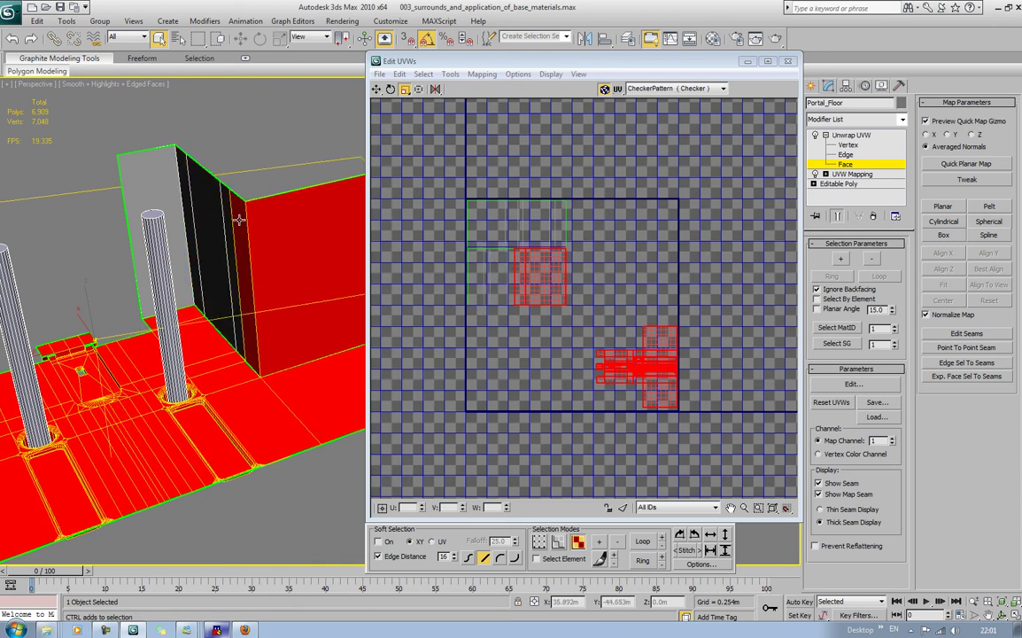
left_click(267, 221, "alt")
scroll(104, 240, "up", 5)
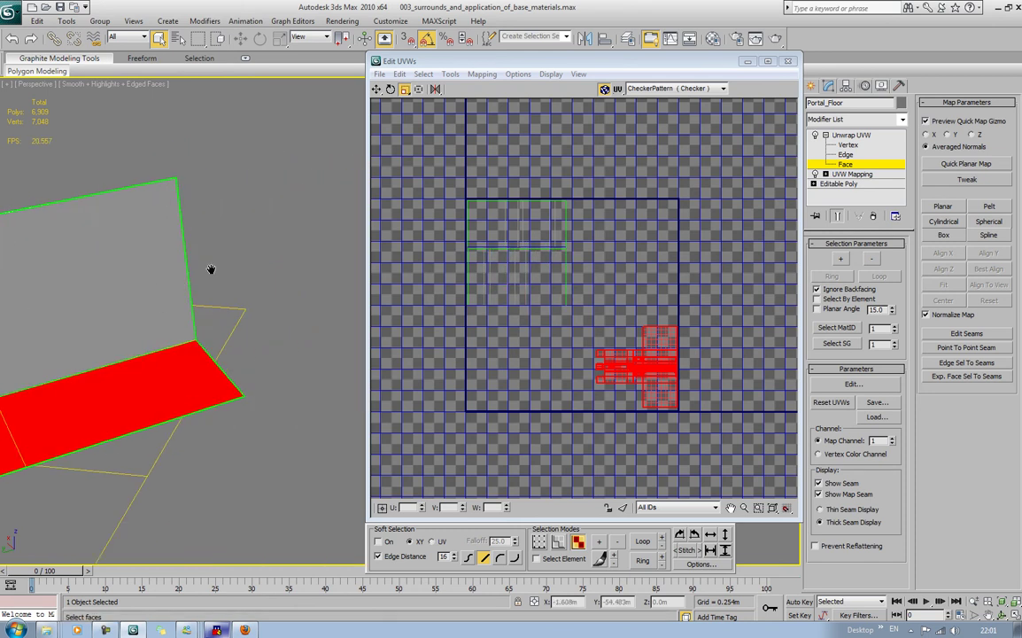
scroll(319, 206, "down", 6)
middle_click_drag(261, 207, 456, 233, "alt")
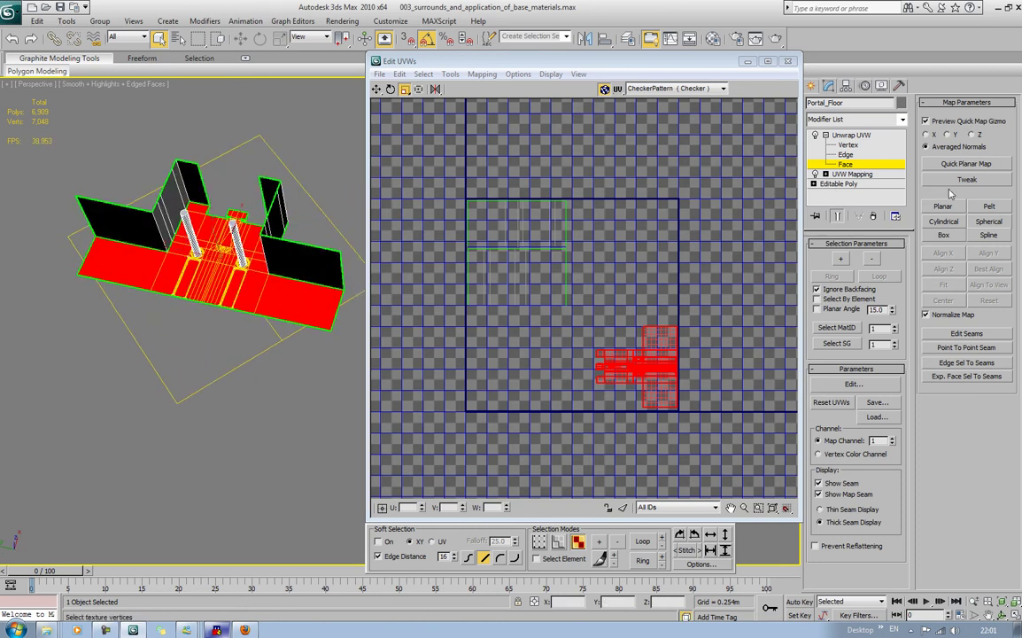
Apply a Quick Planar Map to the selected floor faces and move their UVs toward the UV square's upper-right corner.
left_click(966, 164)
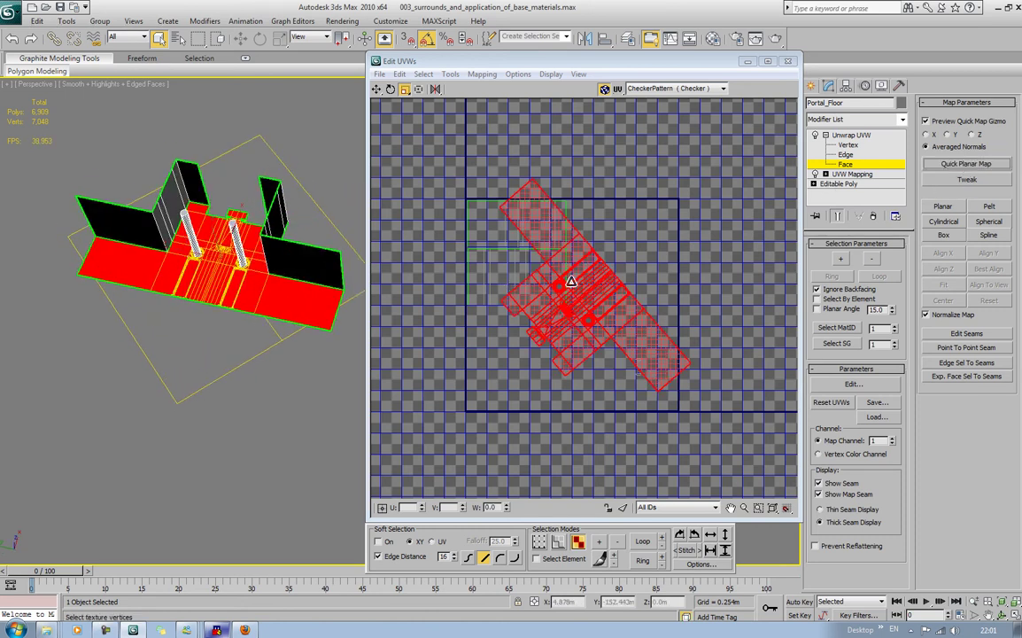
left_click(375, 89)
left_click_drag(651, 229, 658, 210)
middle_click_drag(532, 188, 508, 189)
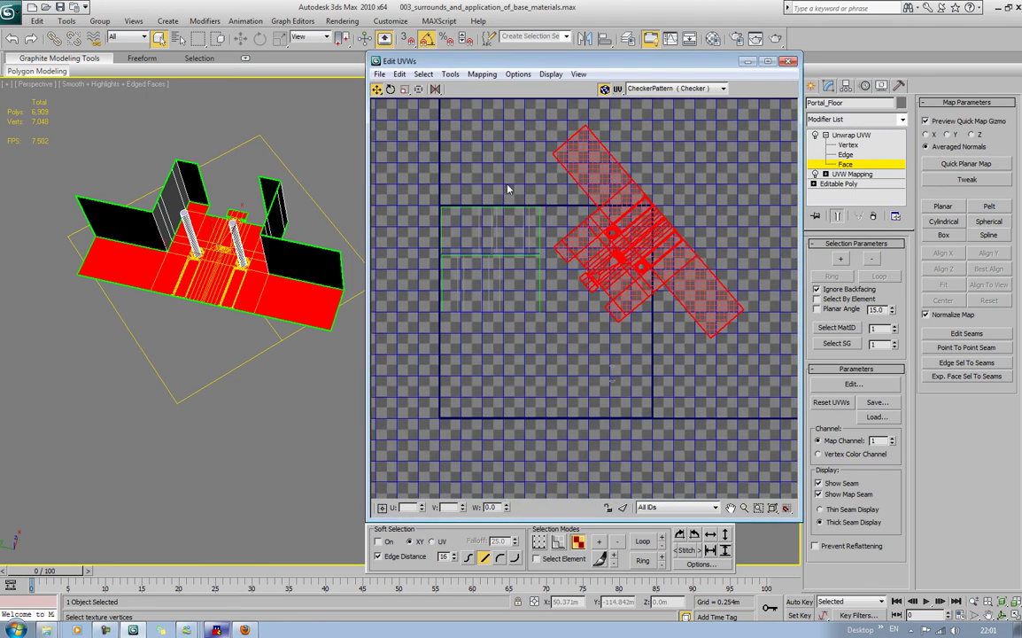
Rotate the floor UVs until the long strip runs horizontally, and move them across the UV square's upper edge.
left_click(391, 89)
left_click_drag(595, 174, 715, 229)
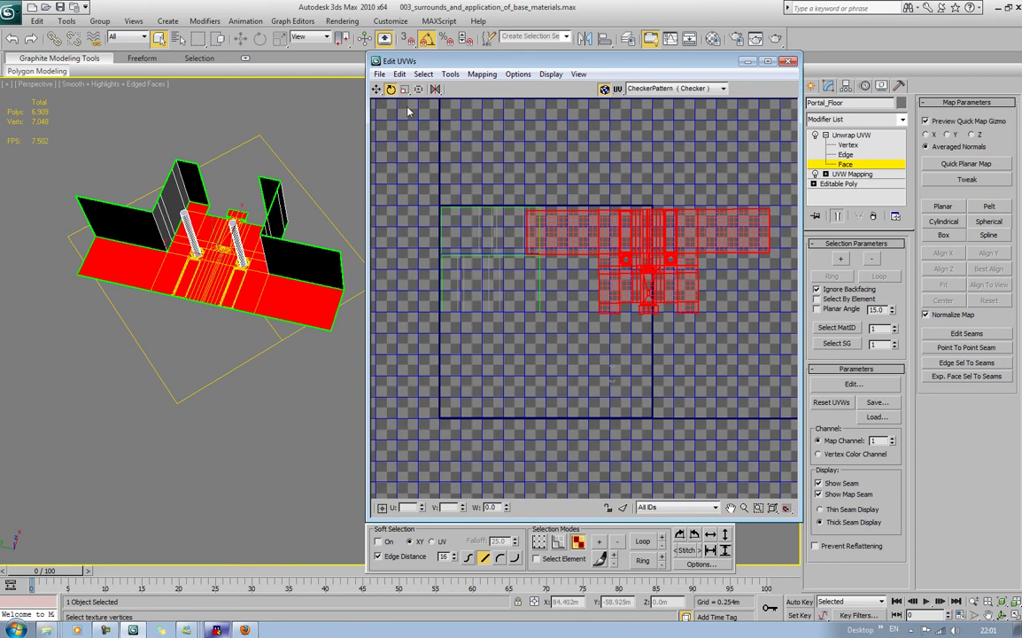
left_click(377, 89)
left_click_drag(635, 260, 579, 210)
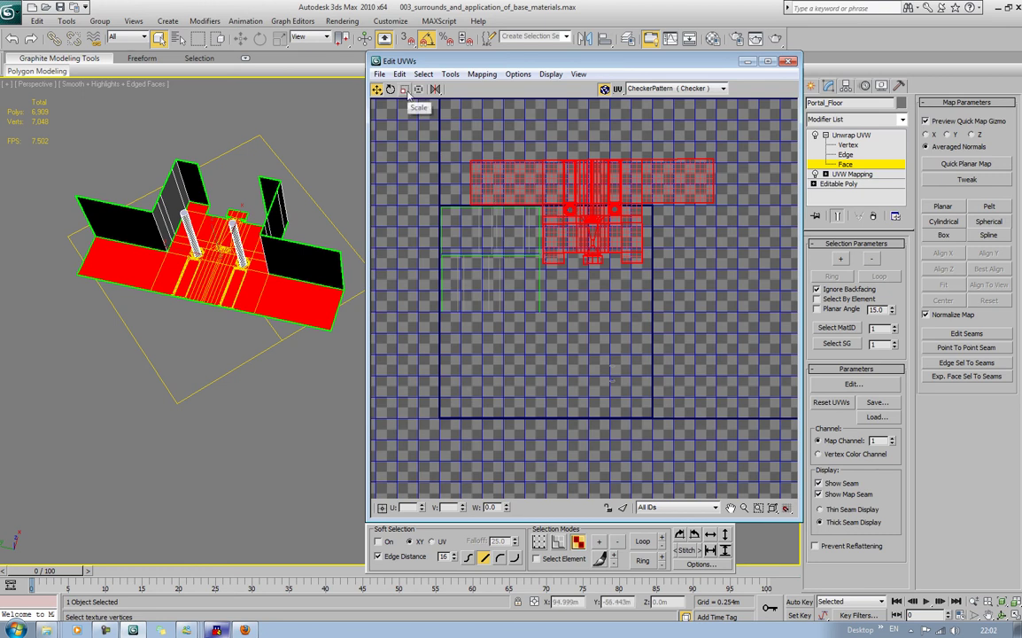
Scale the floor UVs down to about the width of the UV square.
left_click(405, 90)
mouse_move(578, 194)
left_mouse_down()
mouse_move(583, 202)
mouse_move(588, 188)
left_mouse_up()
left_click(377, 91)
Select the faces along the left side of the innermost ring around the left pillar hole in the UV layout.
scroll(589, 219, "up", 5)
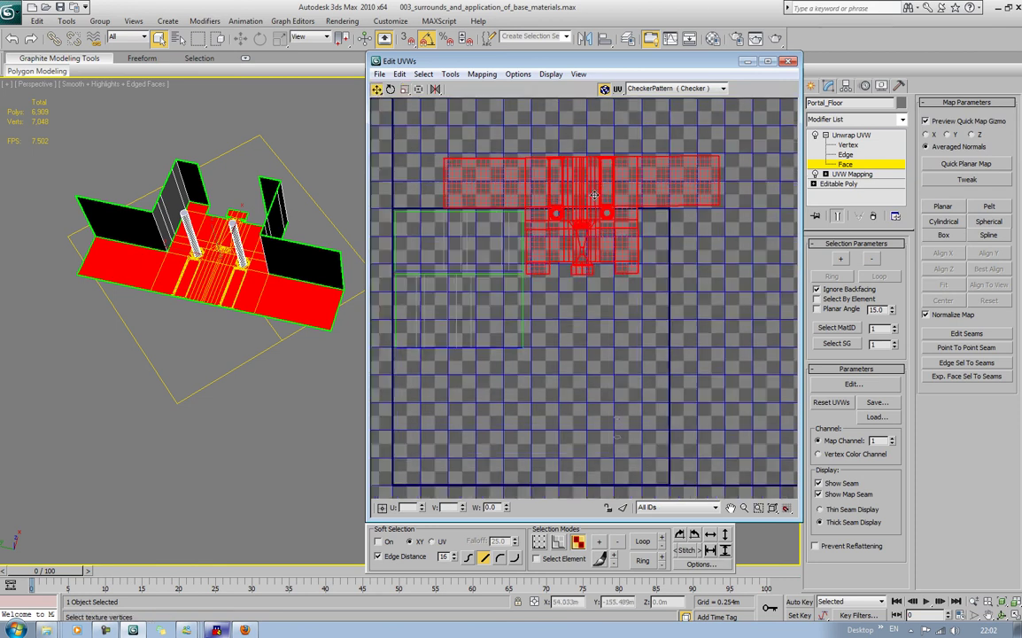
scroll(592, 237, "up", 6)
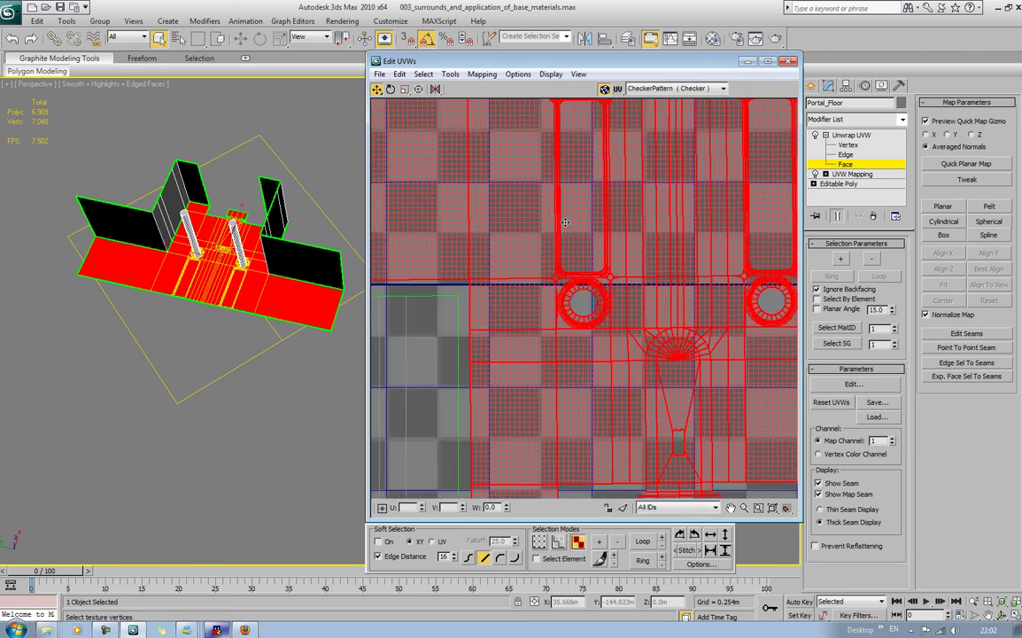
scroll(570, 222, "up", 4)
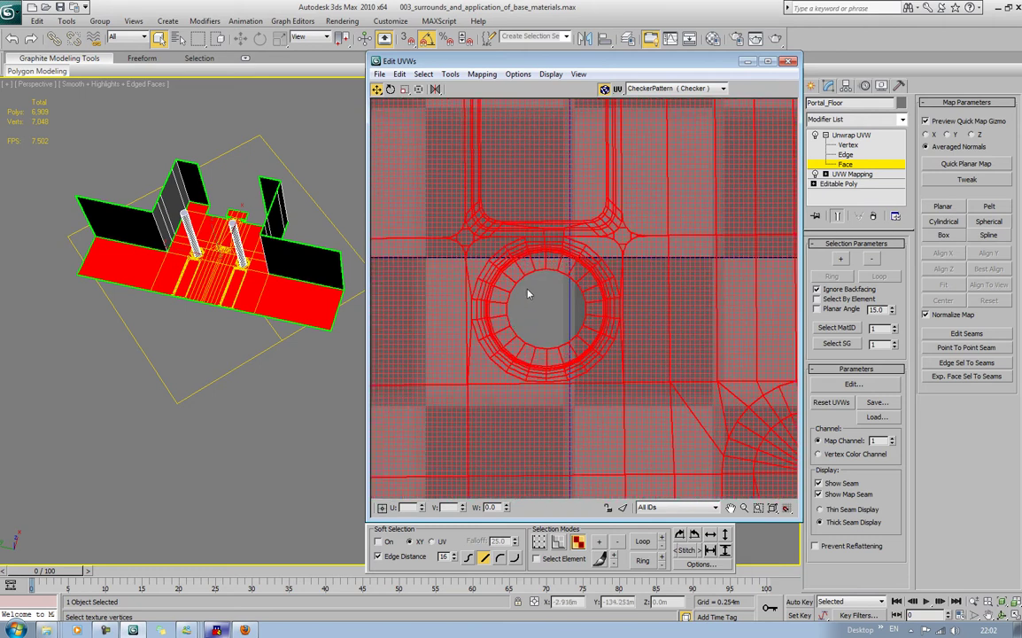
scroll(534, 300, "up", 4)
middle_click_drag(537, 301, 579, 305)
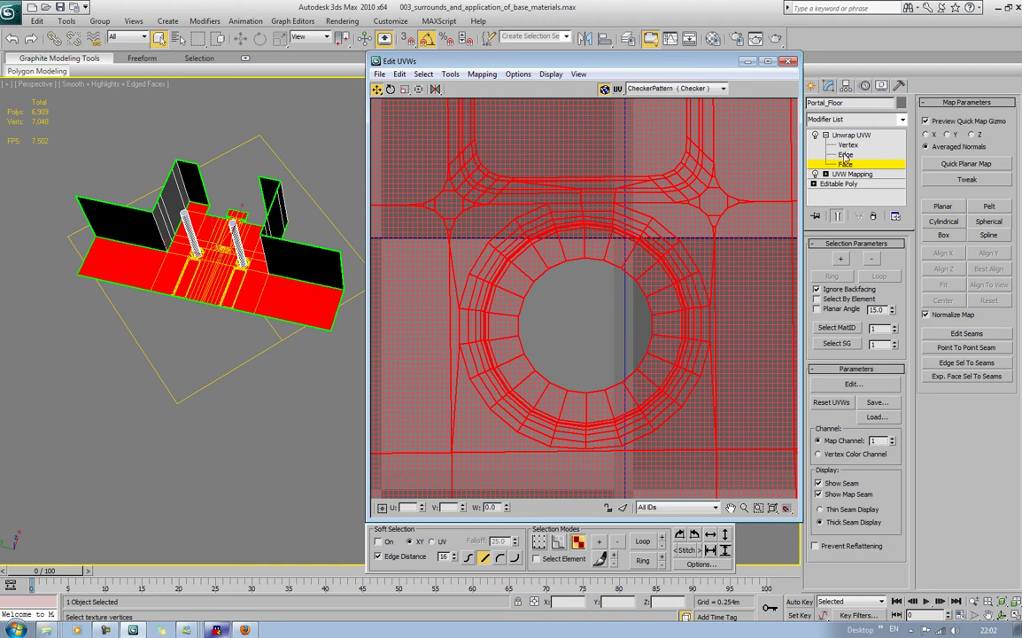
left_click(546, 325)
left_click(510, 350)
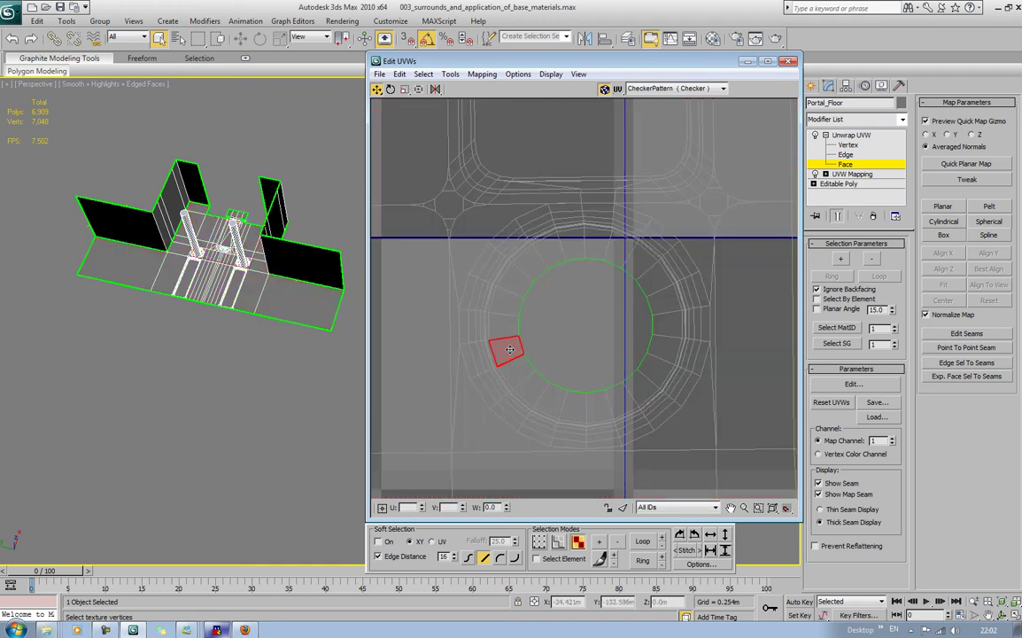
left_click(508, 327, "ctrl")
left_click(507, 301, "ctrl")
left_click(517, 277, "ctrl")
left_click(533, 262, "ctrl")
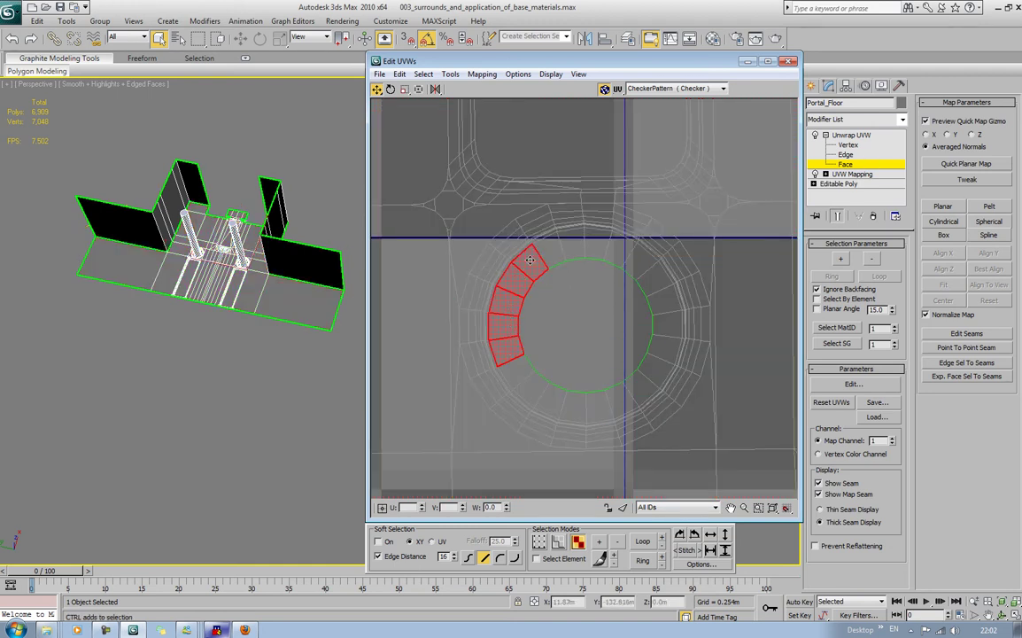
Add the innermost ring's faces across the top and down the right side of the pillar hole to the selection.
left_click(553, 253, "ctrl")
left_click(575, 245, "ctrl")
left_click(597, 243, "ctrl")
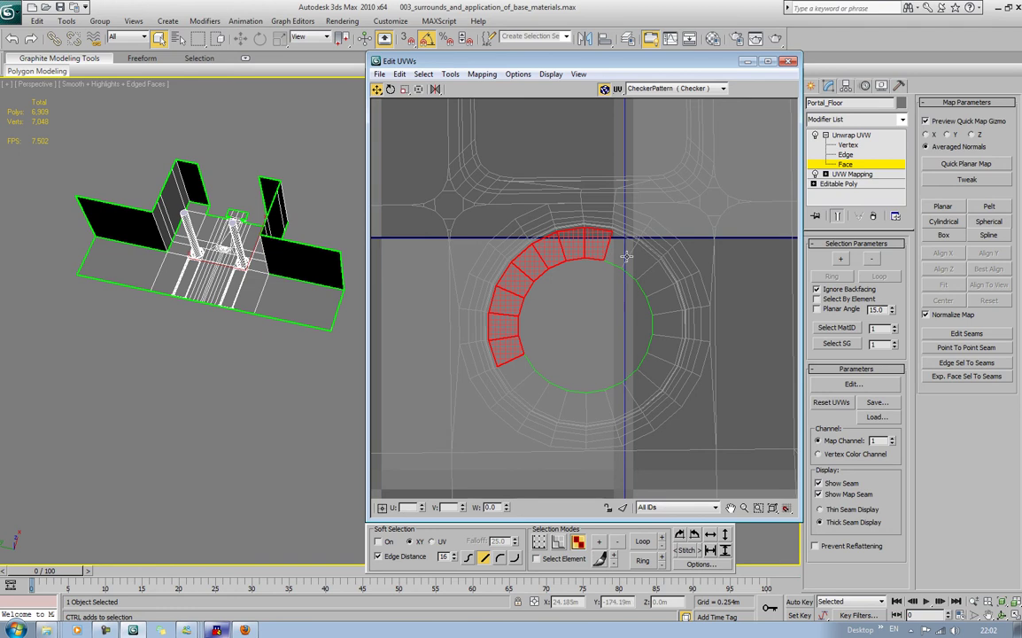
left_click(622, 252, "ctrl")
left_click(640, 266, "ctrl")
left_click(663, 296, "ctrl")
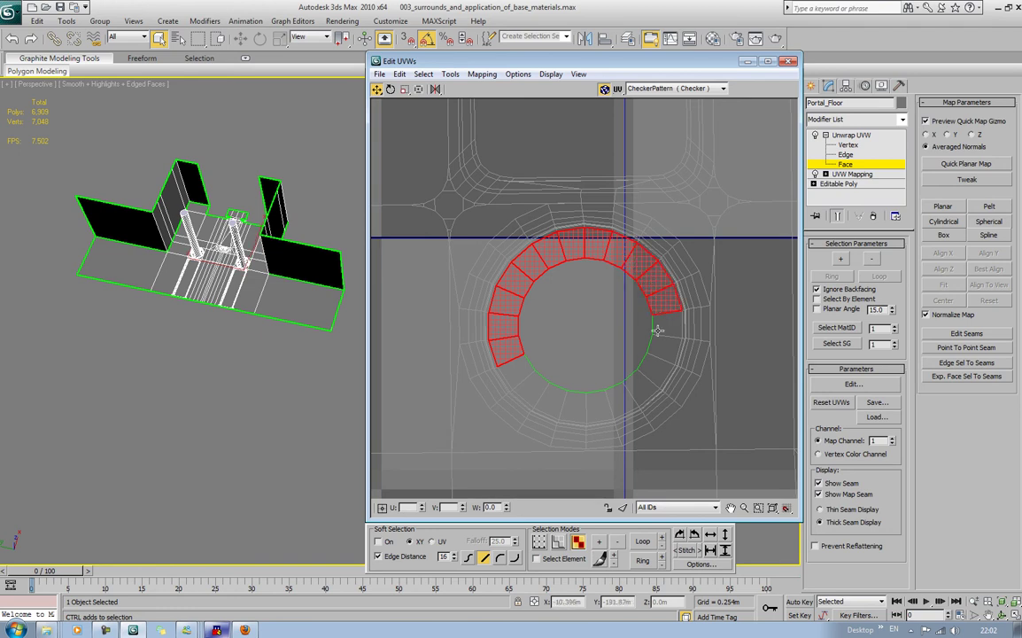
left_click(661, 329, "ctrl")
left_click(657, 369, "ctrl")
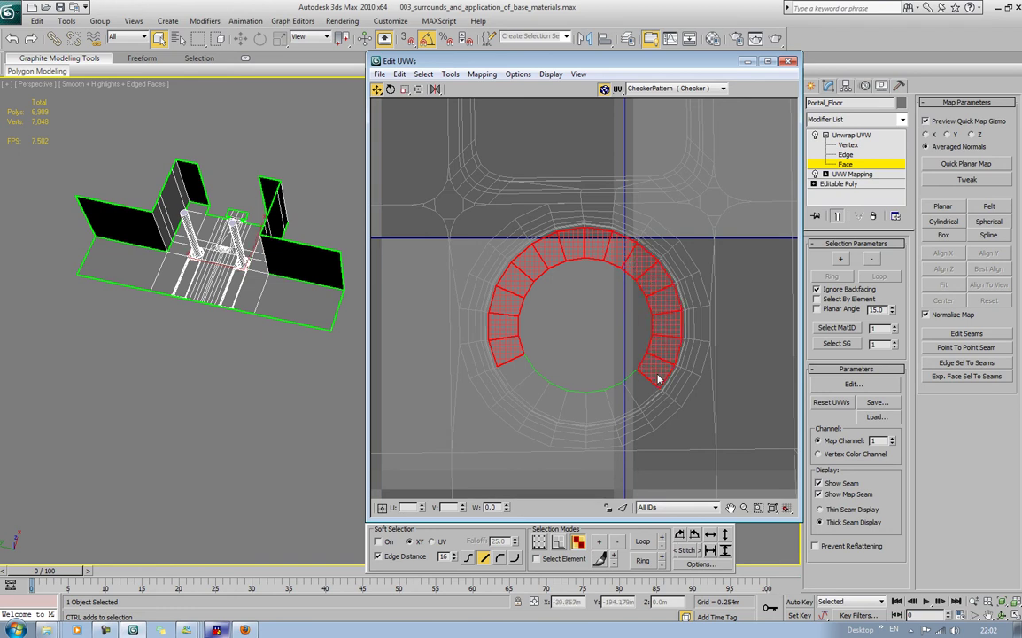
Try extending the partial ring of selected faces with the Ring and Loop selection tools, undoing each attempt.
left_click(644, 560)
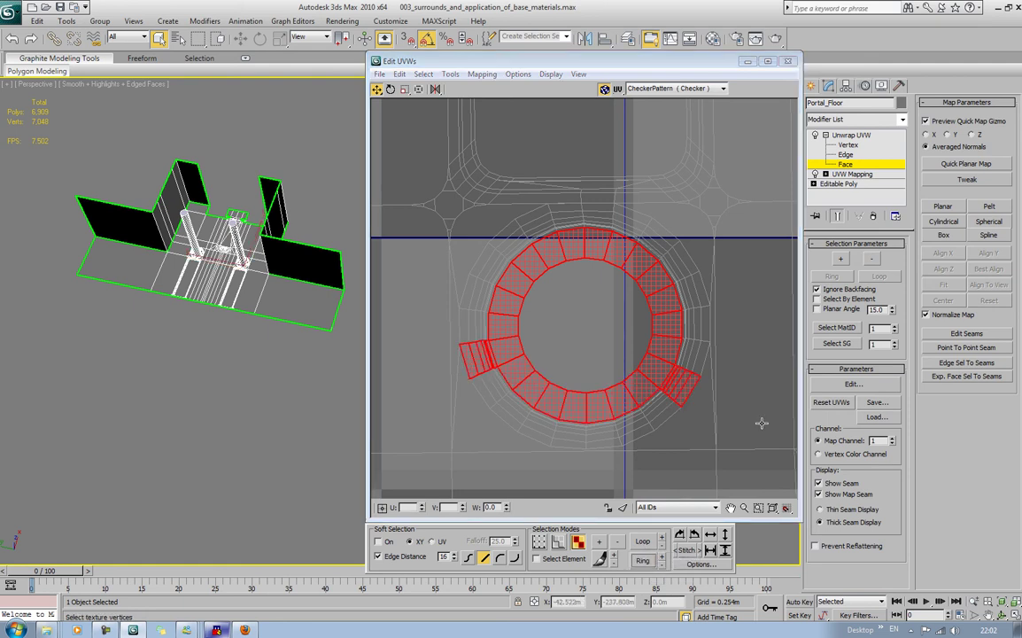
key("ctrl+z")
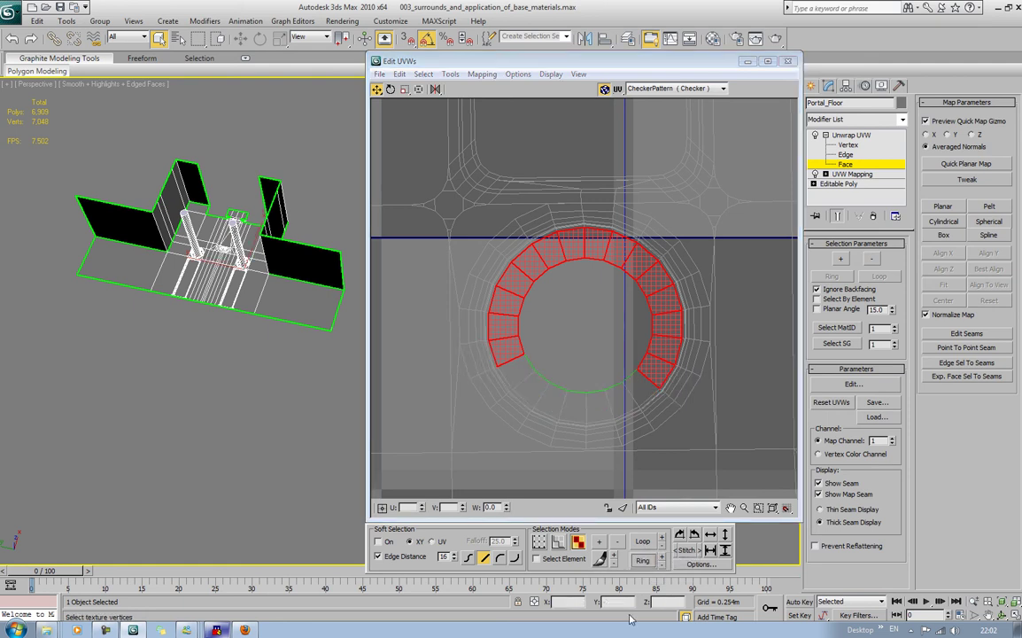
left_click(648, 543)
key("ctrl+z")
Add the remaining faces along the bottom of the pillar hole to complete the innermost ring selection.
left_click(520, 376, "ctrl")
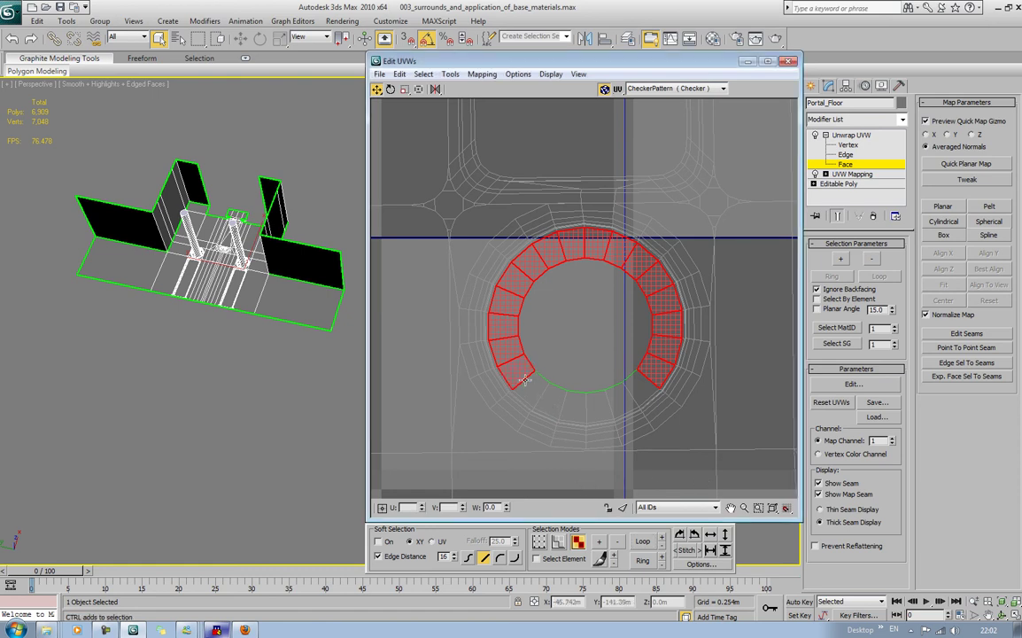
left_click(531, 387, "ctrl")
left_click(552, 396, "ctrl")
left_click(575, 404, "ctrl")
left_click(596, 407, "ctrl")
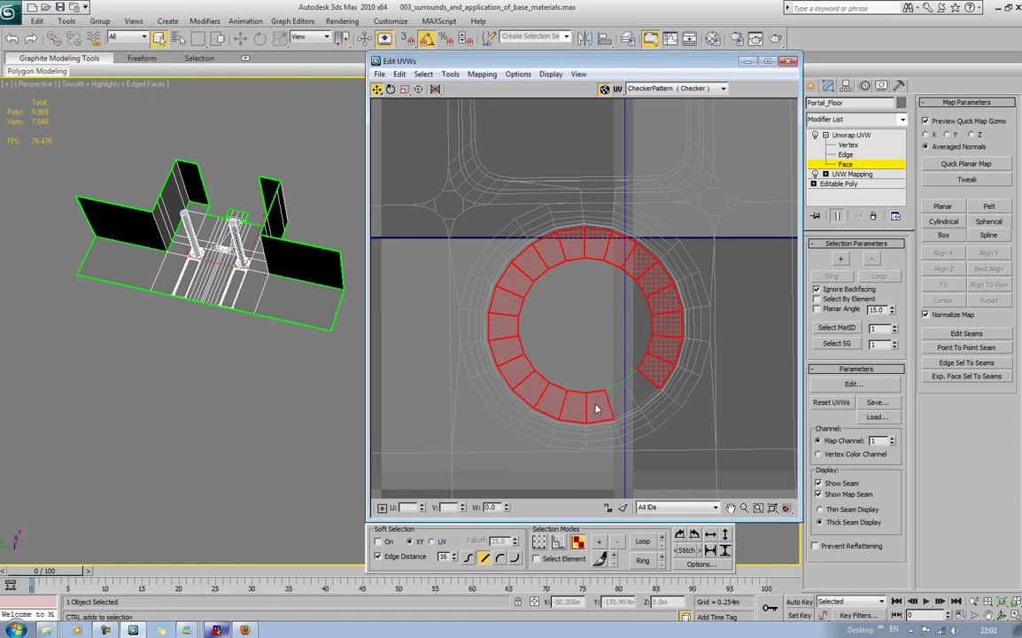
left_click(628, 401, "ctrl")
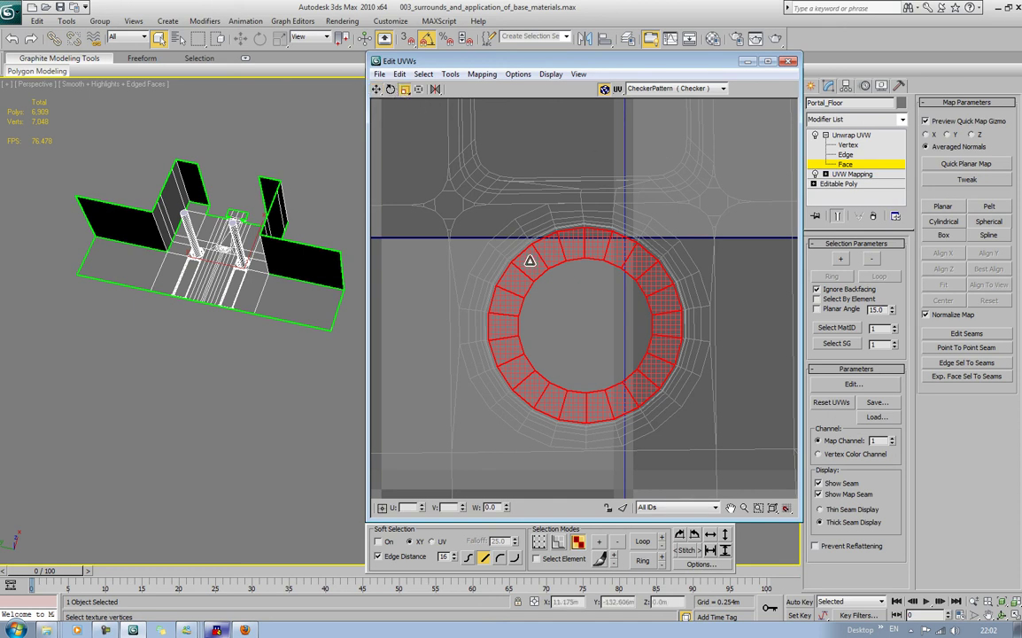
Scale the innermost ring's UVs slightly inward, and grow the face selection outward by one ring.
left_click_drag(530, 260, 539, 278)
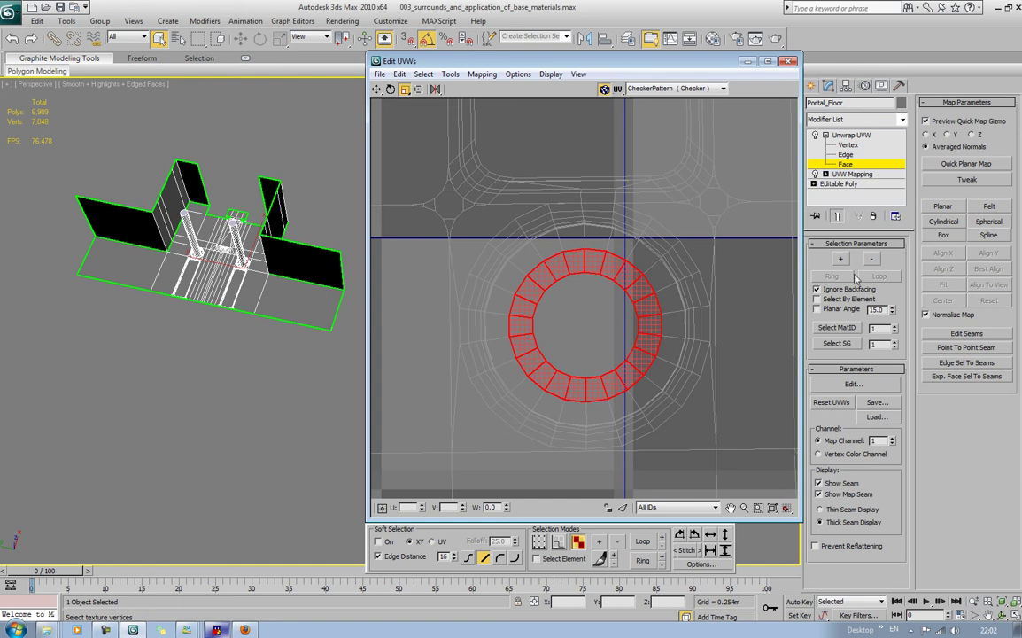
left_click_drag(497, 234, 552, 258)
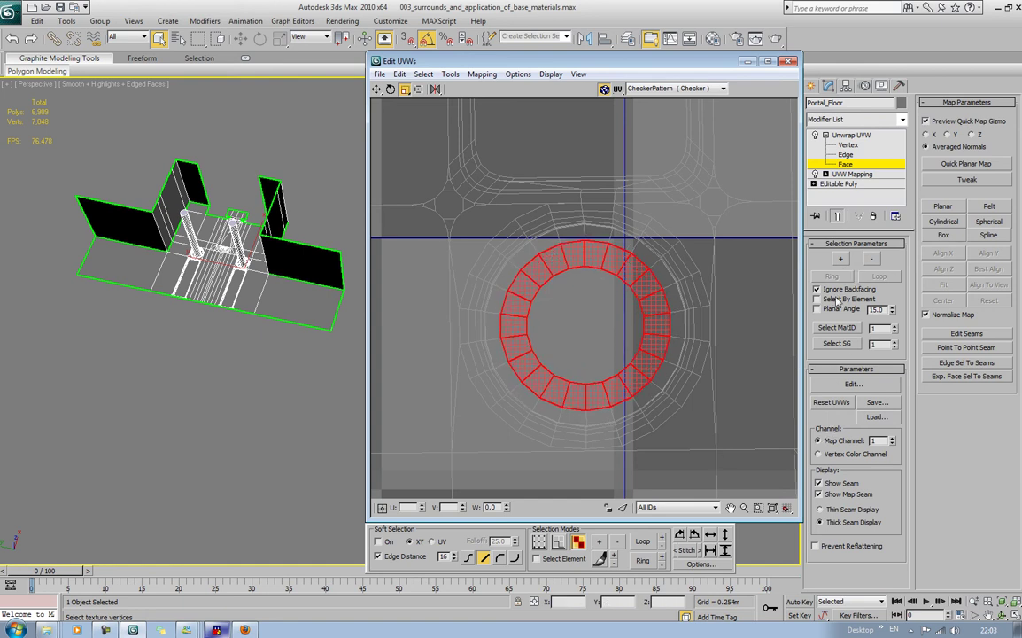
left_click(841, 260)
Try scaling the UVs of the enlarged ring selection around the pillar hole, and undo the scaling.
left_click_drag(529, 275, 575, 249)
key("ctrl+z")
key("ctrl+z")
key("ctrl+z")
middle_click_drag(572, 270, 564, 266)
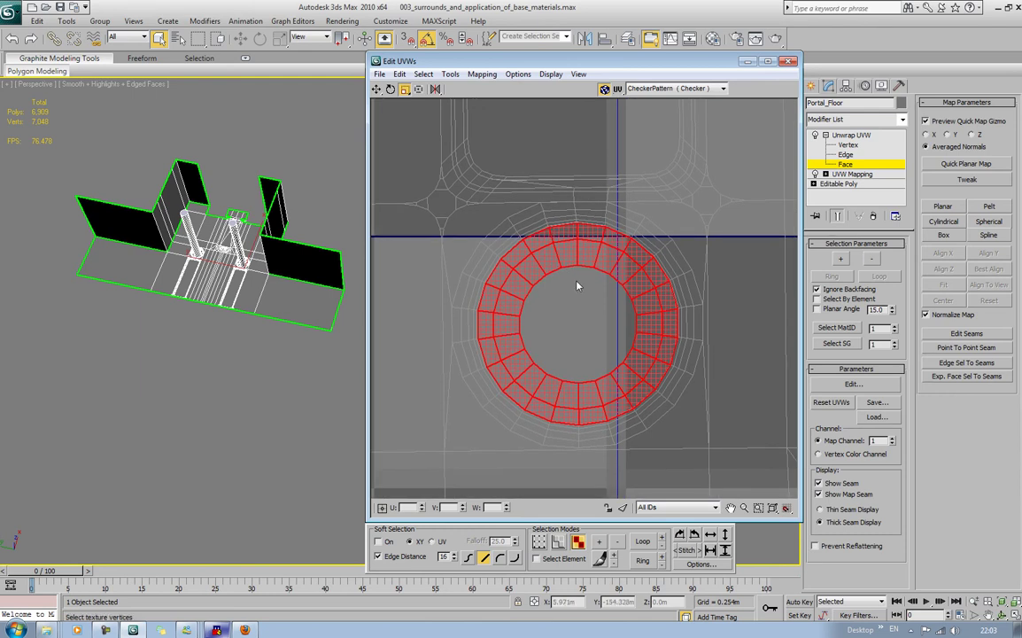
Select a single face on the inner wall of the recess around the pillar base in the perspective view.
scroll(176, 275, "up", 6)
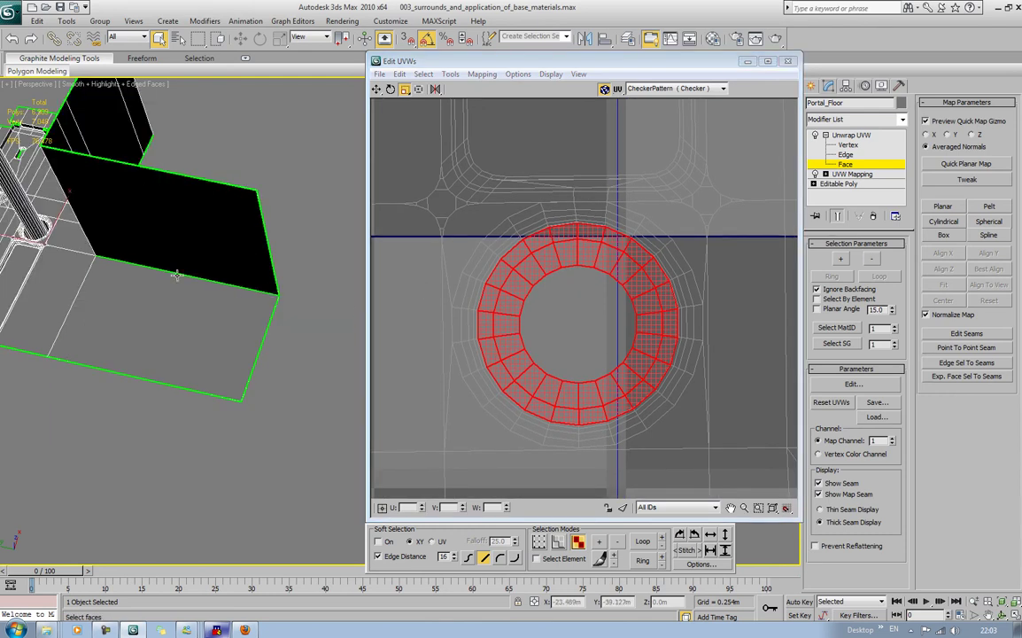
middle_click_drag(176, 276, 424, 344)
scroll(246, 318, "up", 6)
middle_click_drag(177, 288, 321, 367)
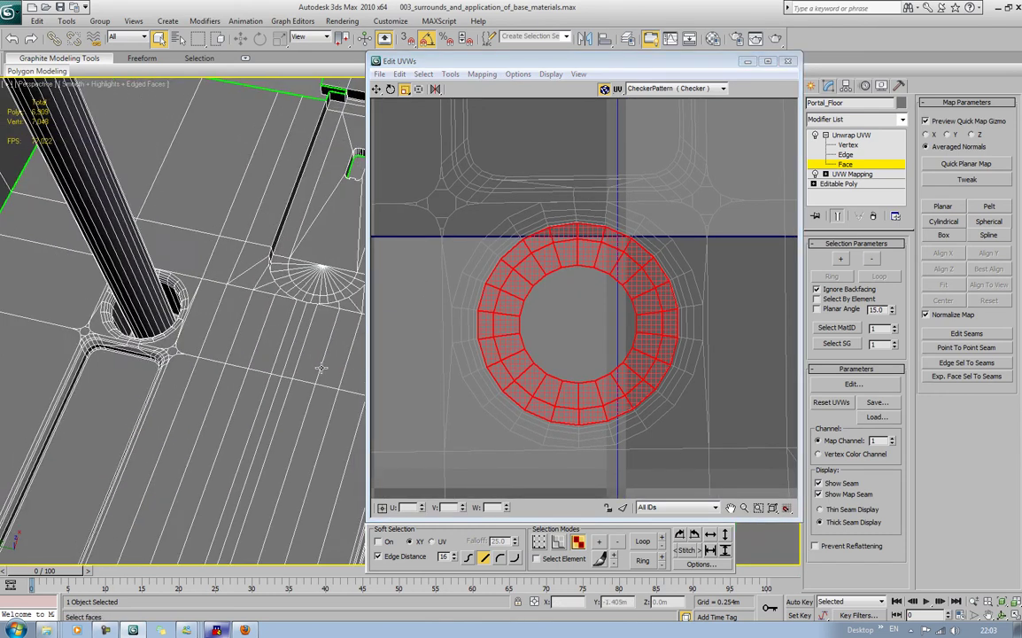
scroll(322, 366, "up", 3)
middle_click_drag(238, 346, 372, 386)
scroll(372, 386, "up", 3)
scroll(270, 360, "down", 3)
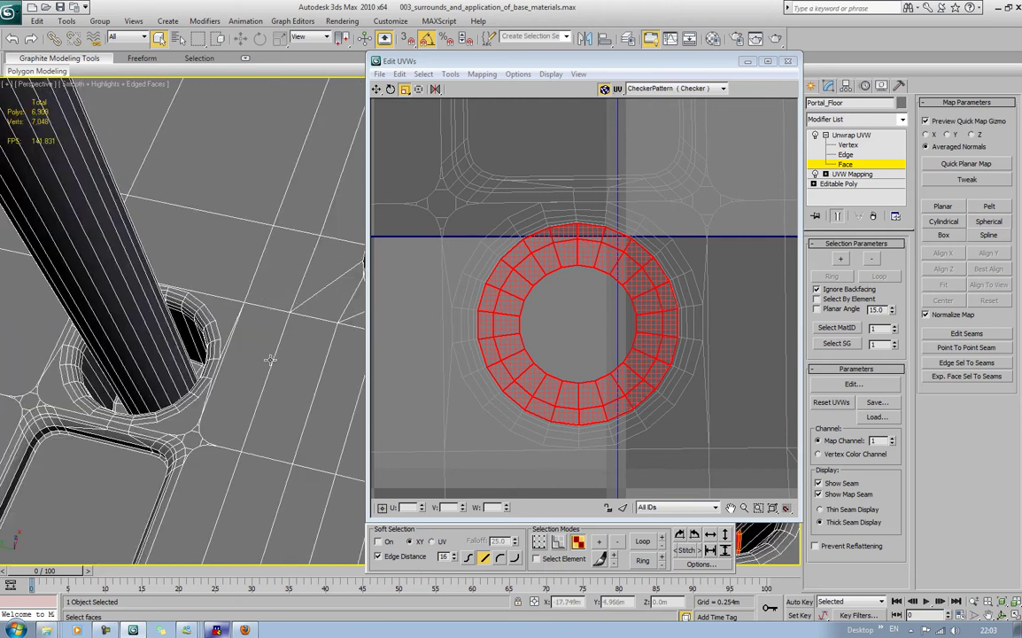
left_click(95, 382)
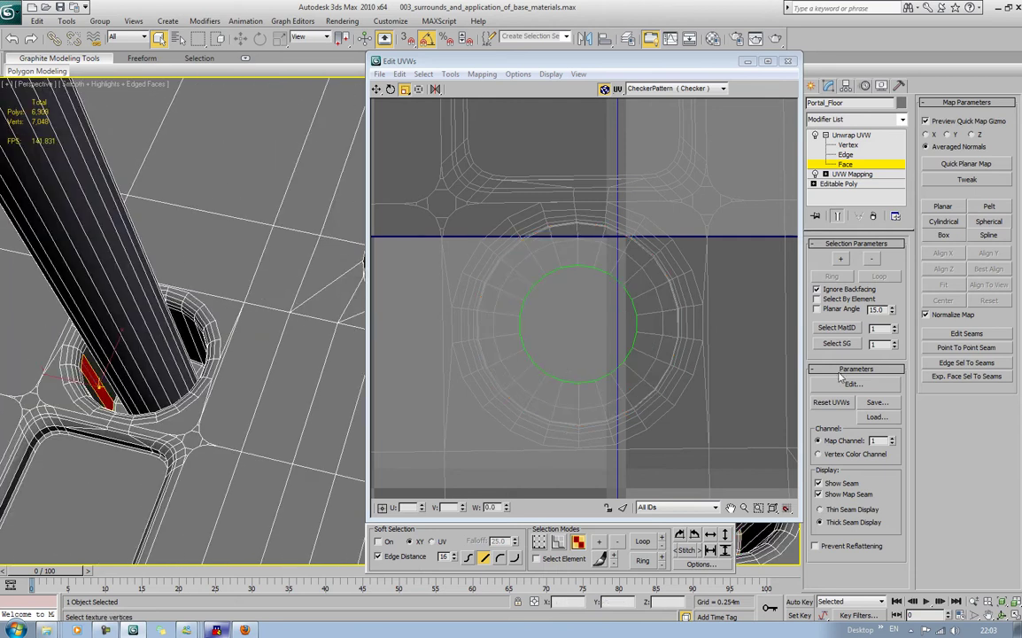
Try extending the recess wall face selection with Ring, Loop and a further face pick around the pillar base.
left_click(644, 562)
key("ctrl+z")
left_click(643, 544)
key("ctrl+z")
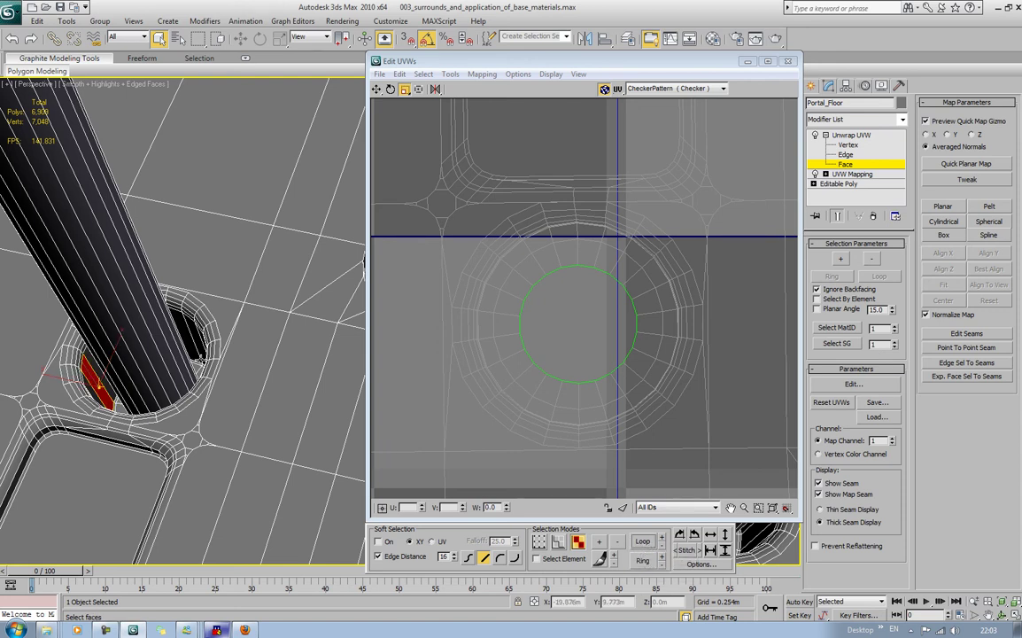
middle_click_drag(177, 319, 233, 345, "alt")
left_click(152, 345, "ctrl")
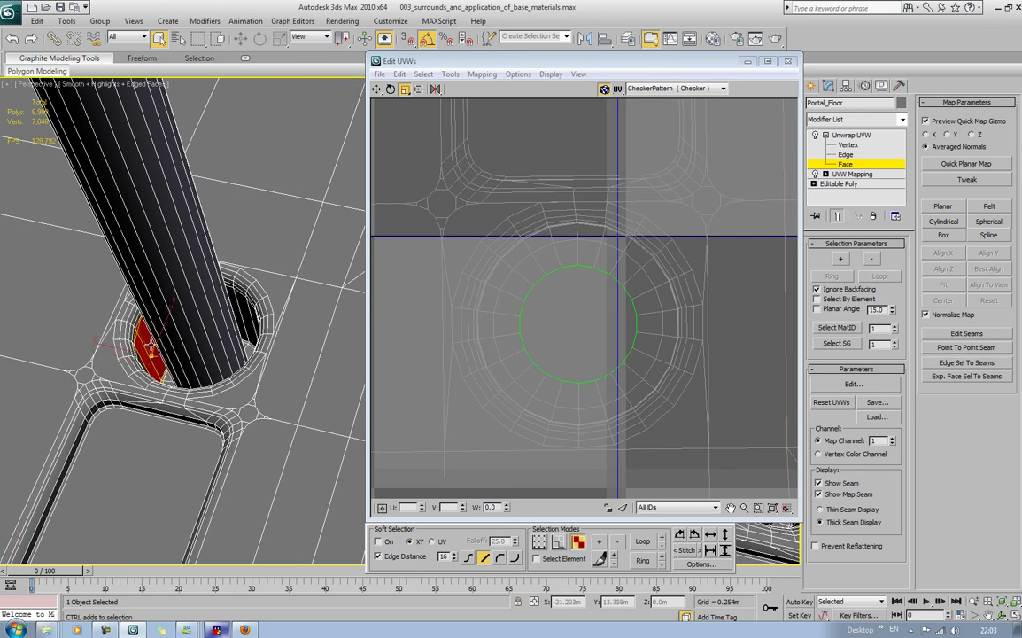
middle_click_drag(152, 345, 121, 303, "alt")
scroll(122, 303, "down", 8)
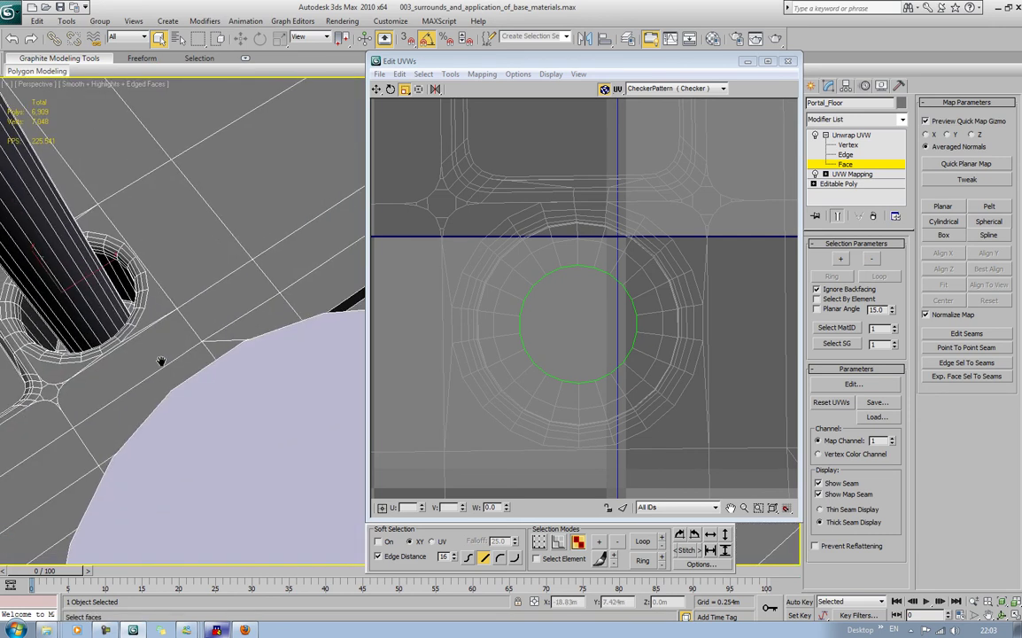
Select the long rounded panel face above the left pillar ring in the UV layout.
left_click(589, 133)
mouse_move(589, 133)
middle_mouse_down()
mouse_move(617, 253)
mouse_move(589, 328)
mouse_move(586, 425)
middle_mouse_up()
middle_click_drag(585, 265, 585, 346)
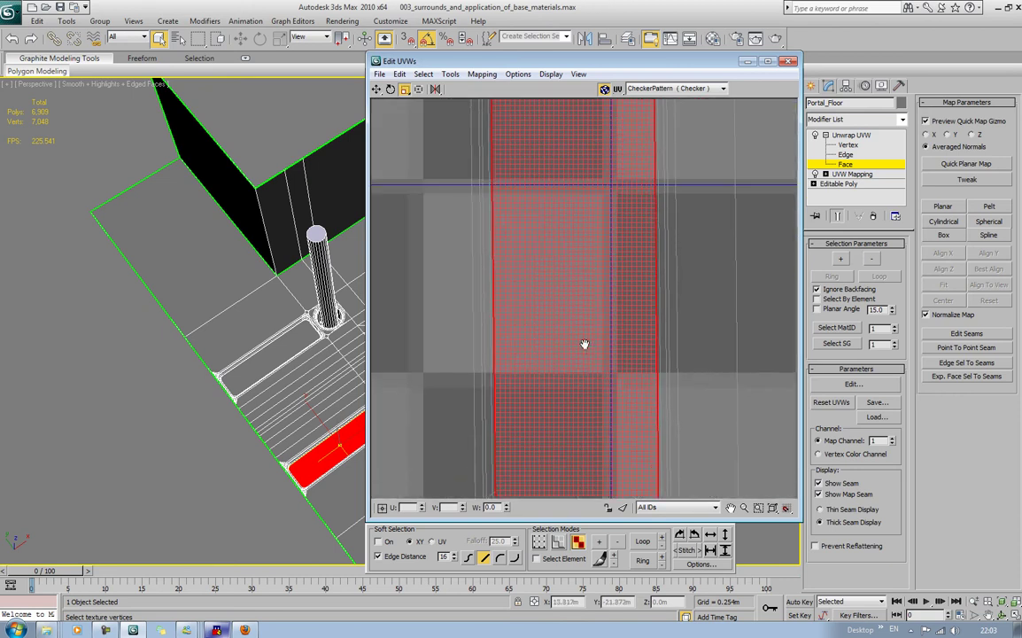
scroll(579, 297, "down", 4)
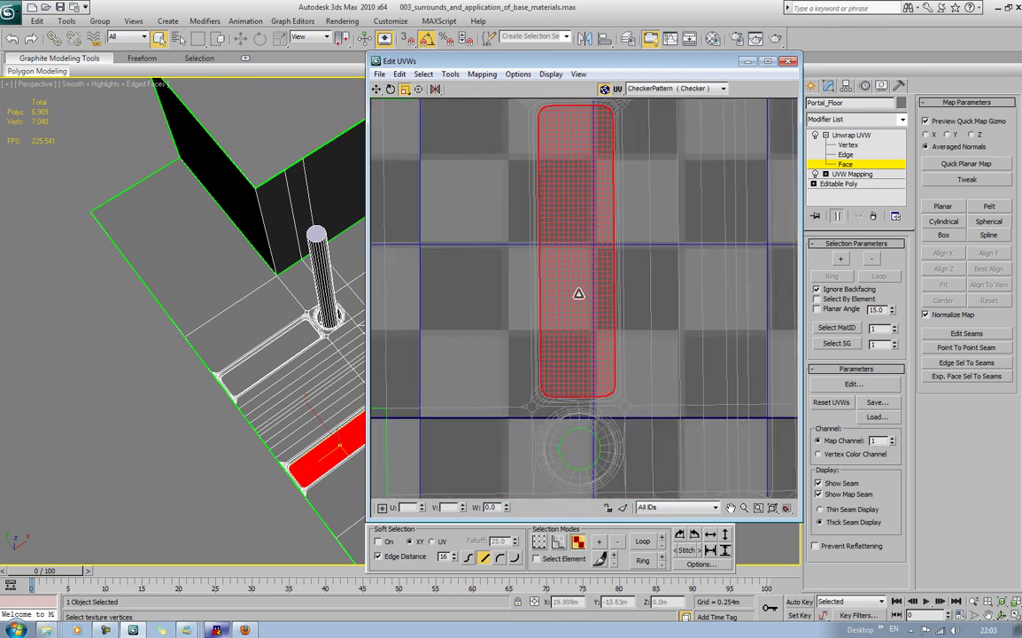
middle_click_drag(487, 280, 575, 292)
middle_click_drag(748, 288, 611, 285)
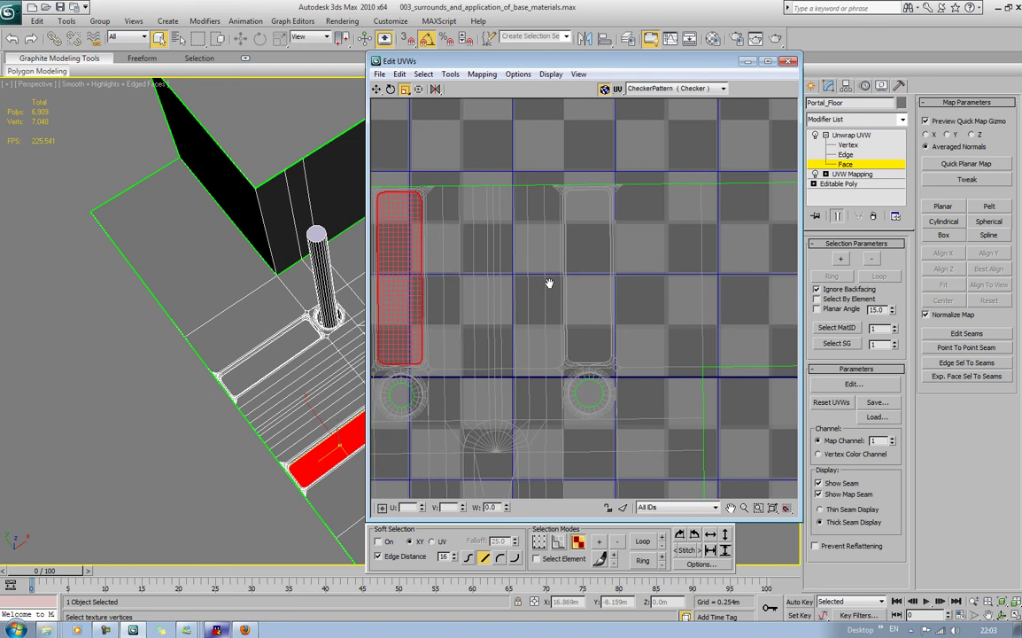
Add the long rounded panel face above the right pillar ring to the UV selection, and undo a small trial scaling.
left_click(611, 260, "ctrl")
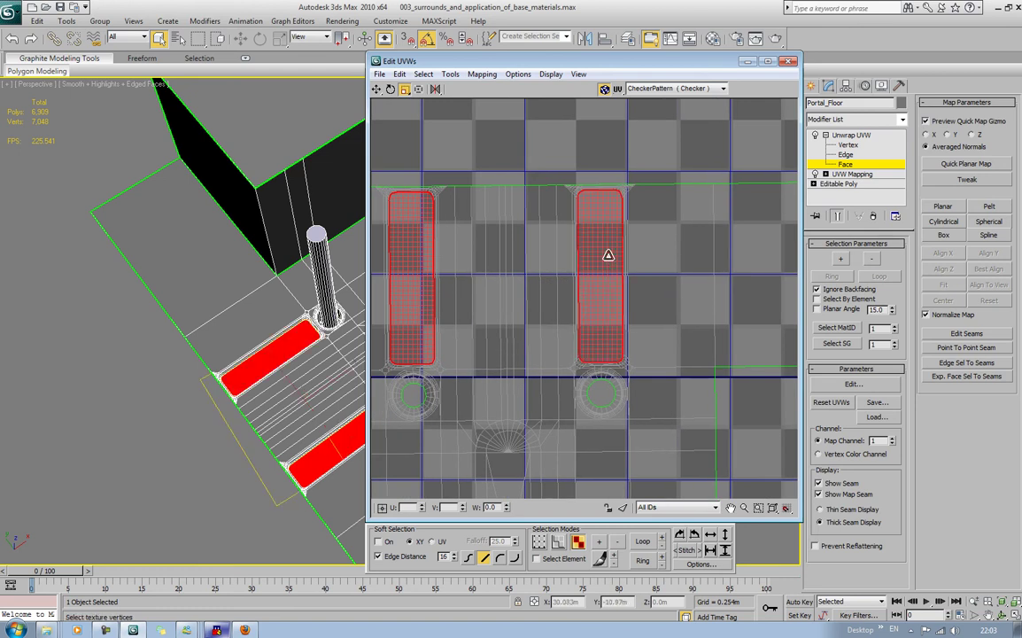
left_click_drag(608, 255, 610, 259)
key("ctrl+z")
Scale both selected panel faces down slightly in the UV layout and shift them left to recentre them within the recess outline.
middle_click_drag(529, 269, 640, 289)
scroll(639, 285, "up", 3)
middle_click_drag(496, 263, 602, 264)
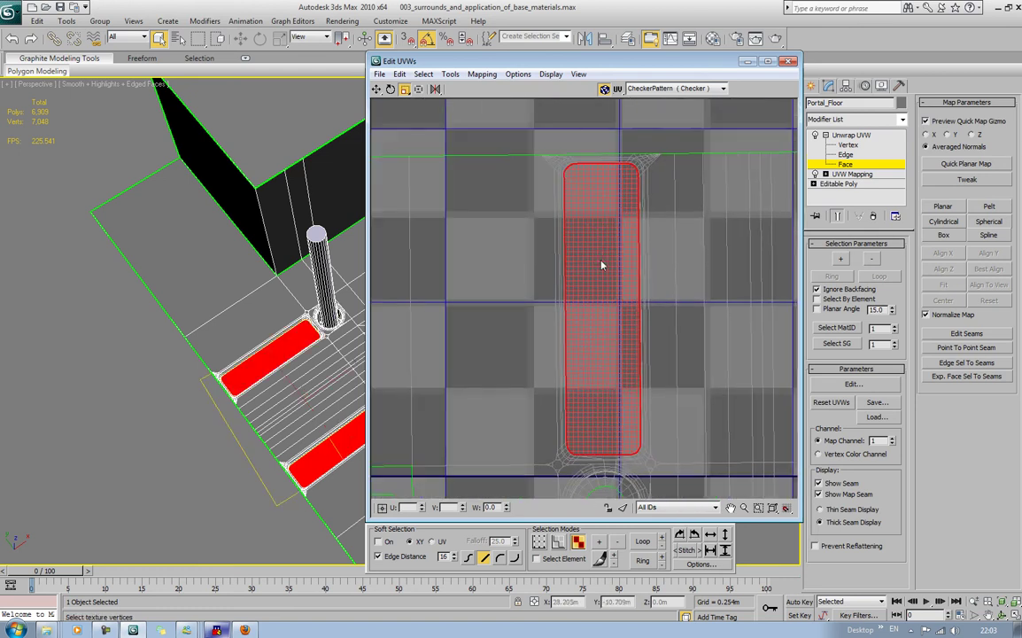
left_click_drag(601, 264, 601, 264)
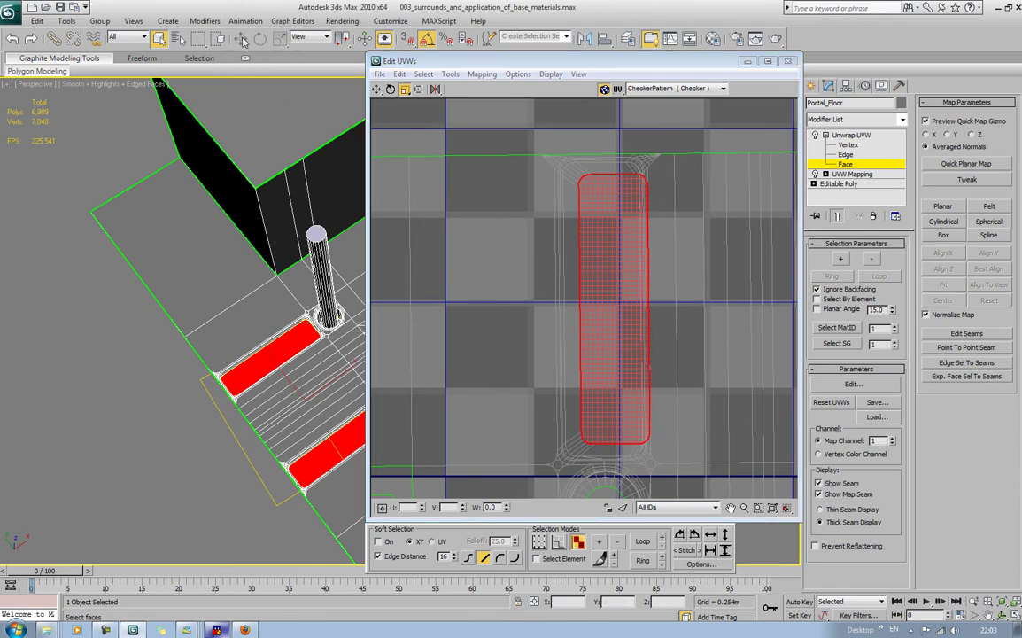
left_click(377, 89)
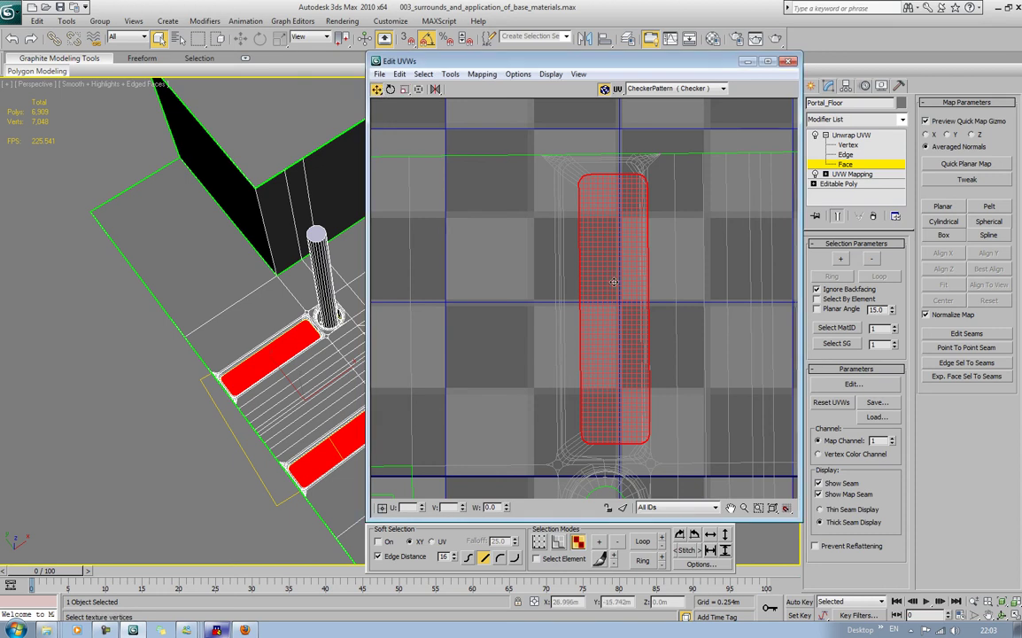
left_click_drag(614, 281, 602, 281)
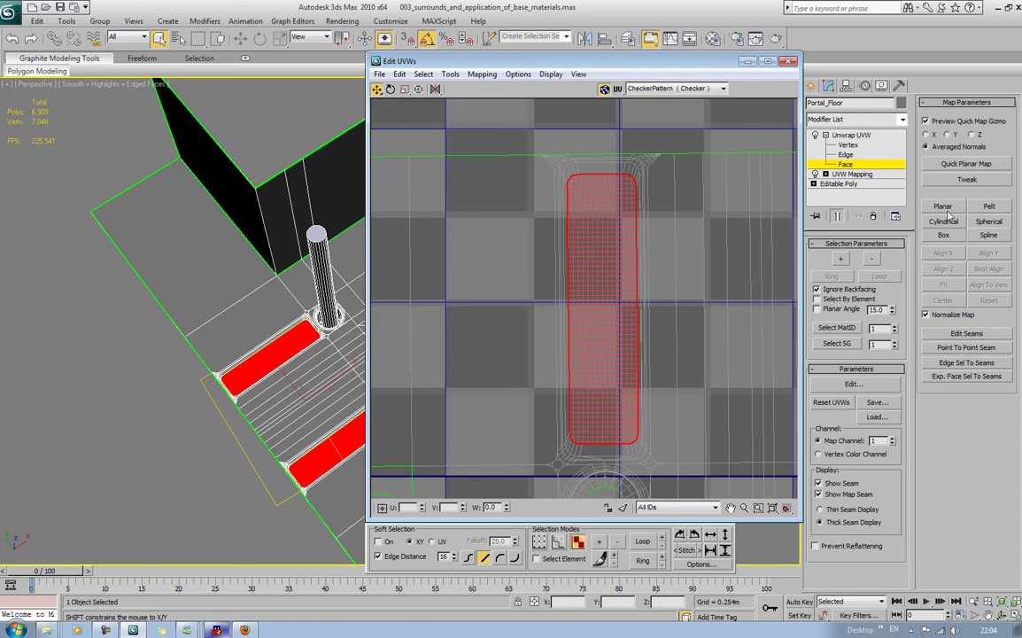
Grow the selection by one ring around both panels, scale its UVs down slightly and shift them left.
left_click(847, 260)
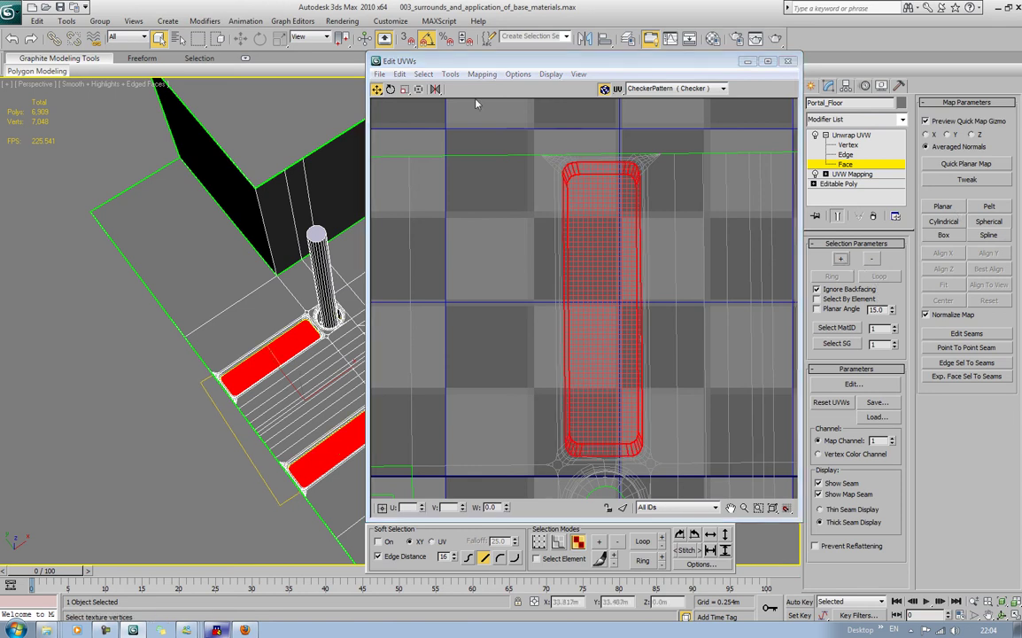
left_click(403, 90)
left_click_drag(525, 248, 588, 282)
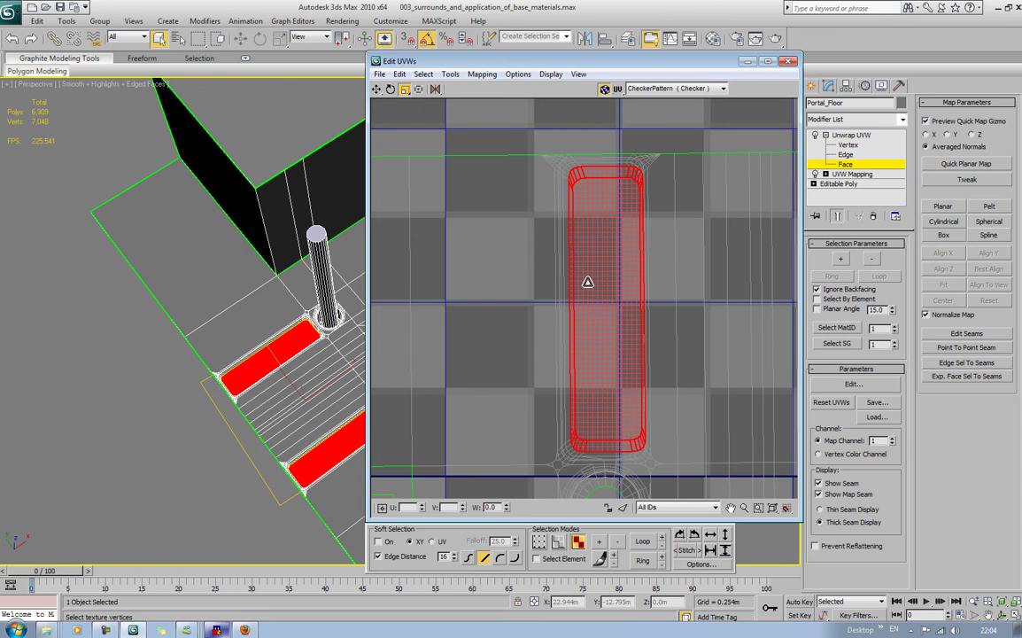
scroll(587, 282, "up", 2)
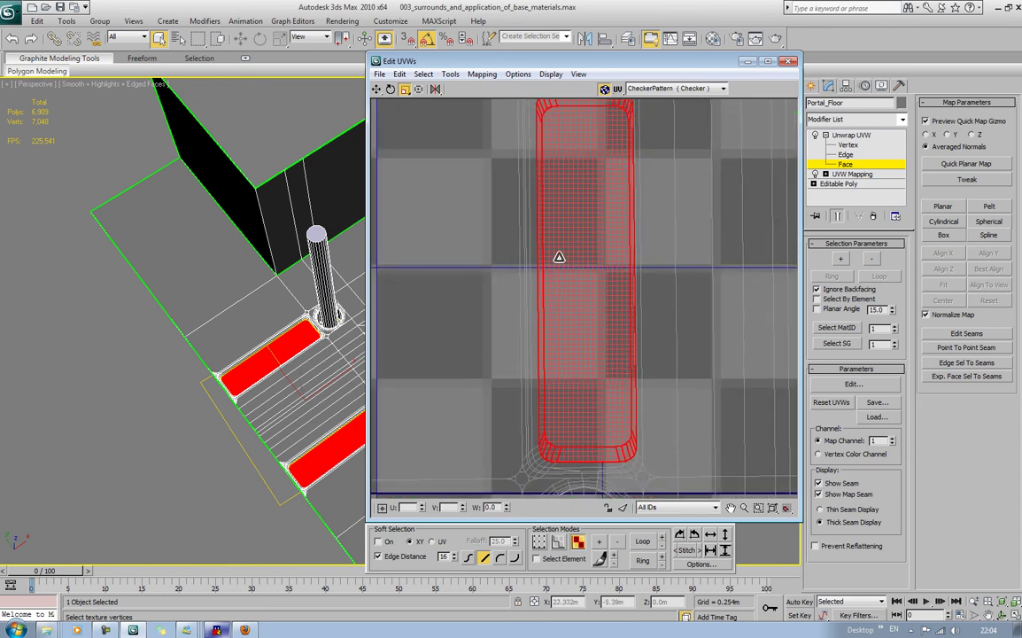
left_click(377, 89)
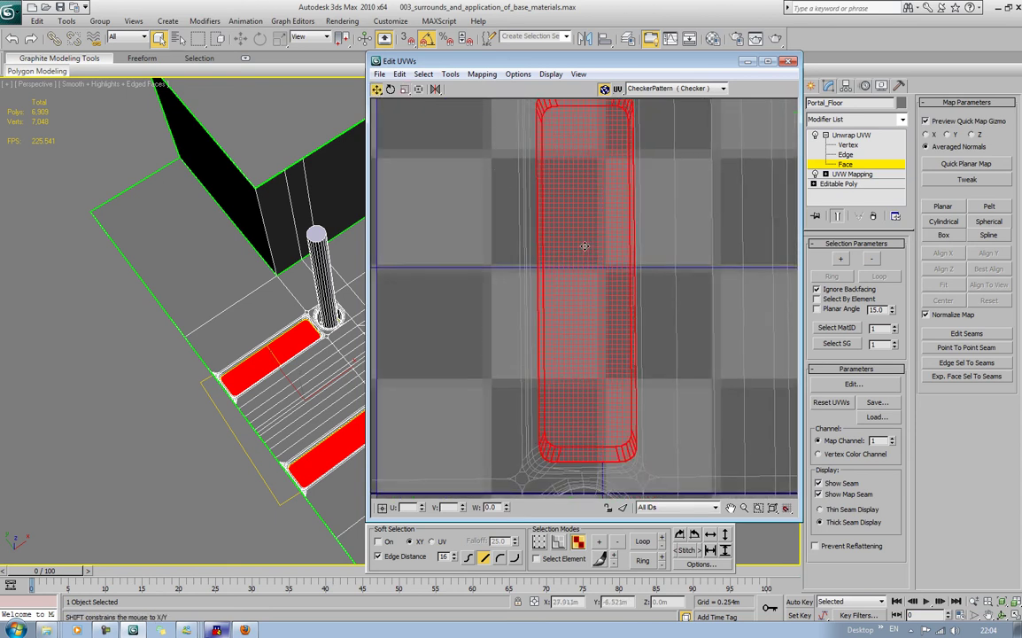
left_click_drag(585, 246, 580, 246)
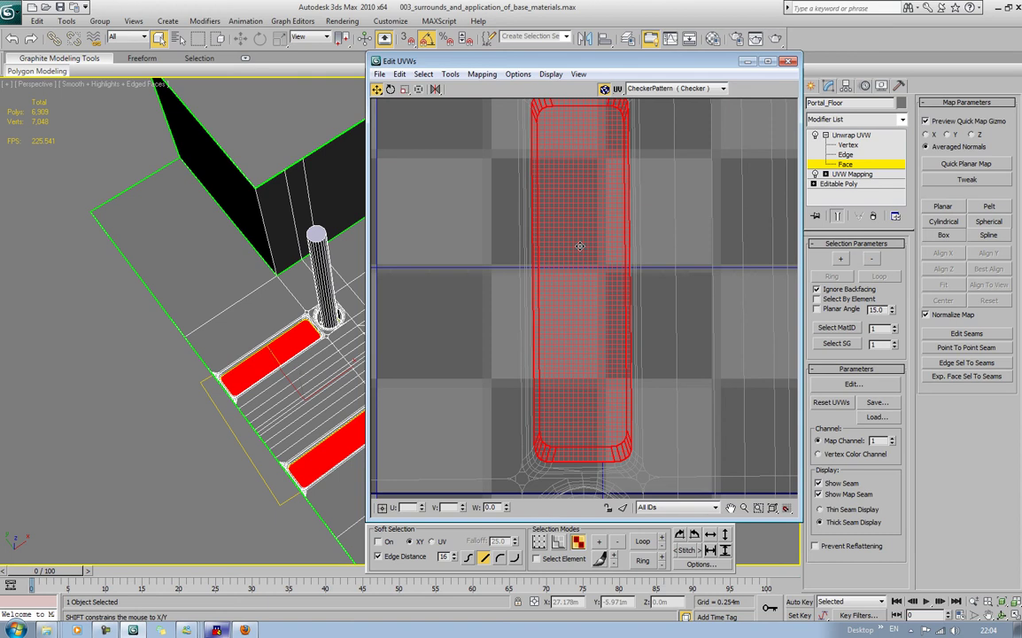
Scale the grown selection of both panels down once more and move its UVs slightly up and left.
middle_click_drag(581, 246, 588, 274)
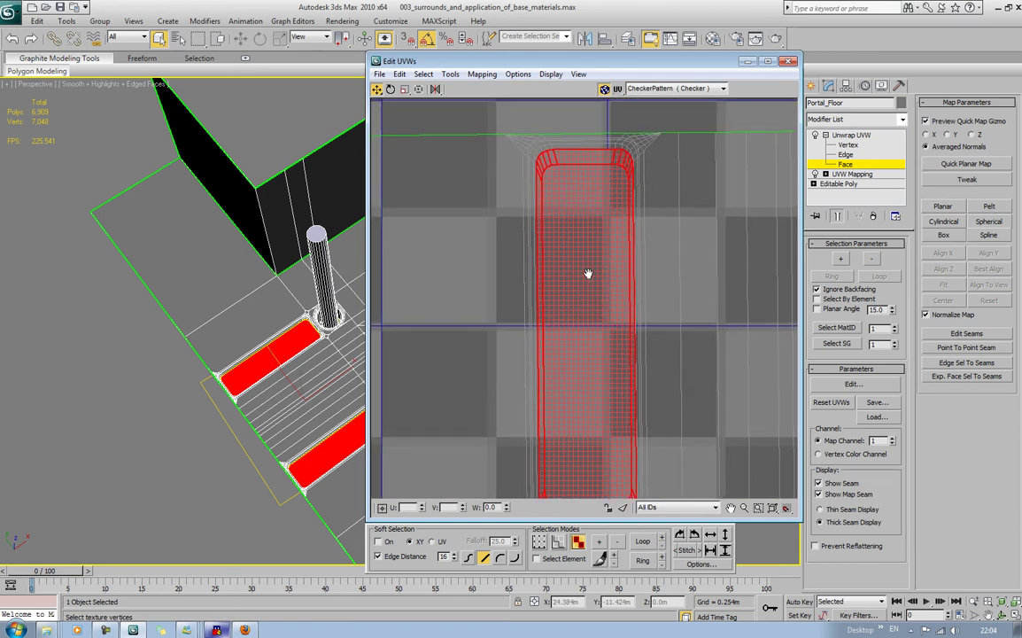
left_click(404, 89)
left_click_drag(561, 212, 569, 216)
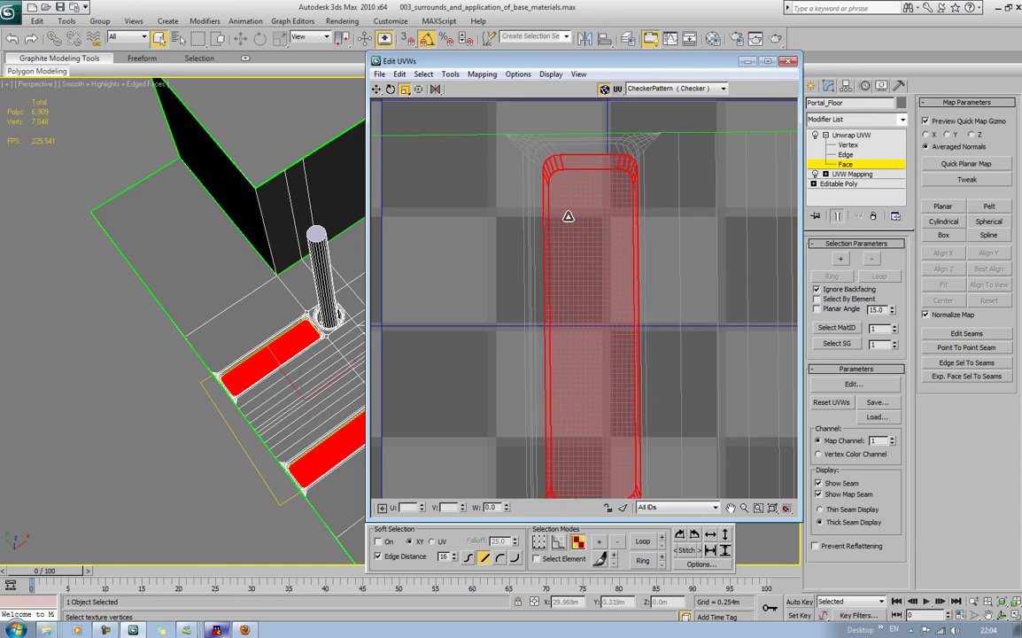
left_click(377, 90)
left_click_drag(603, 245, 595, 236)
Select only the right panel face, grow the selection by one ring and move its UVs right to centre them in the recess outline.
scroll(594, 237, "down", 5)
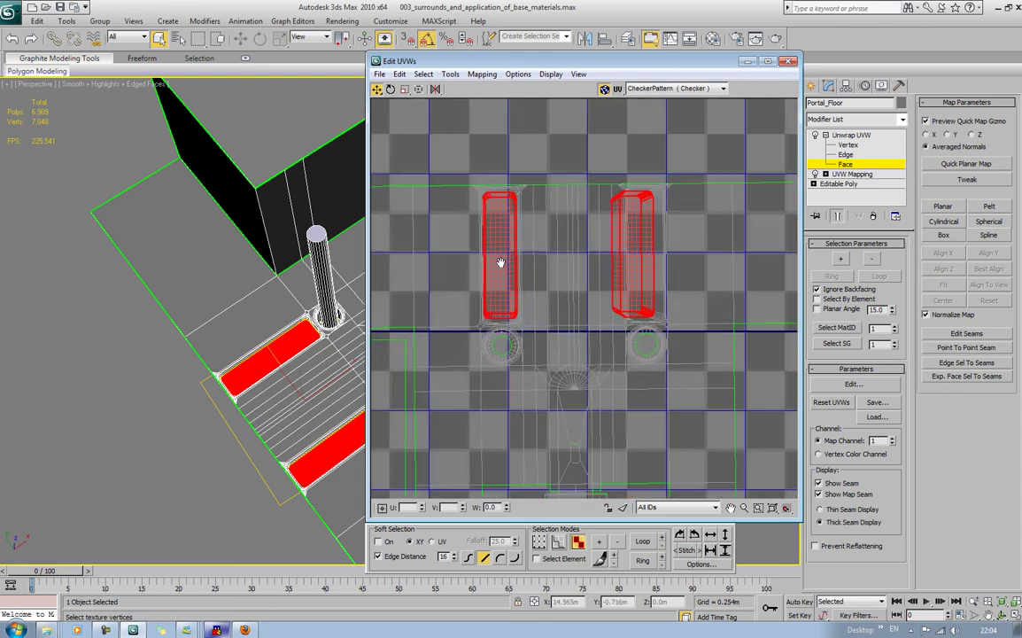
middle_click_drag(658, 256, 632, 256)
scroll(632, 256, "up", 5)
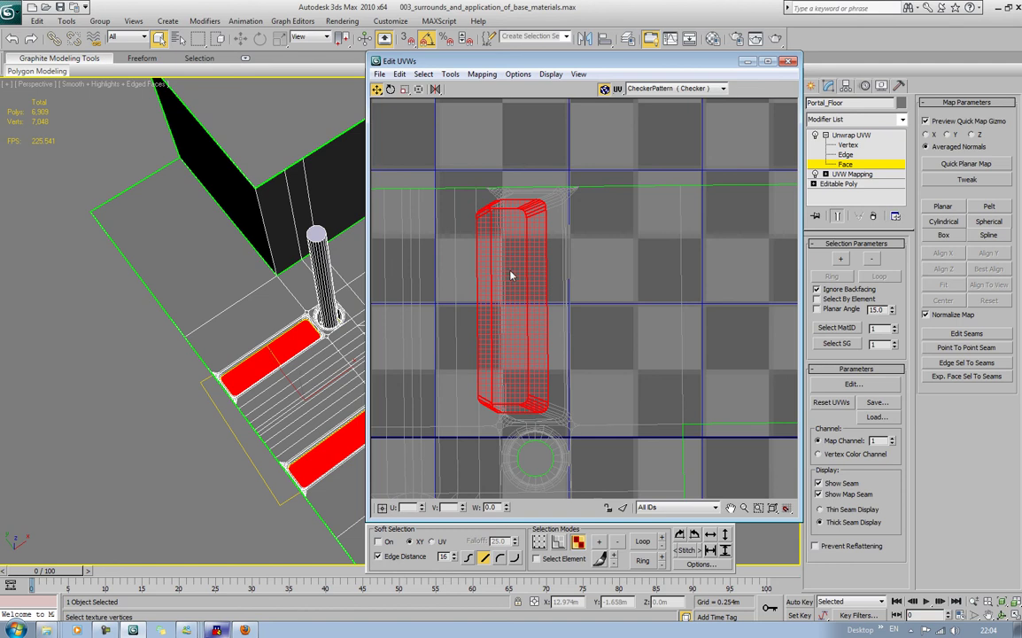
left_click(609, 206)
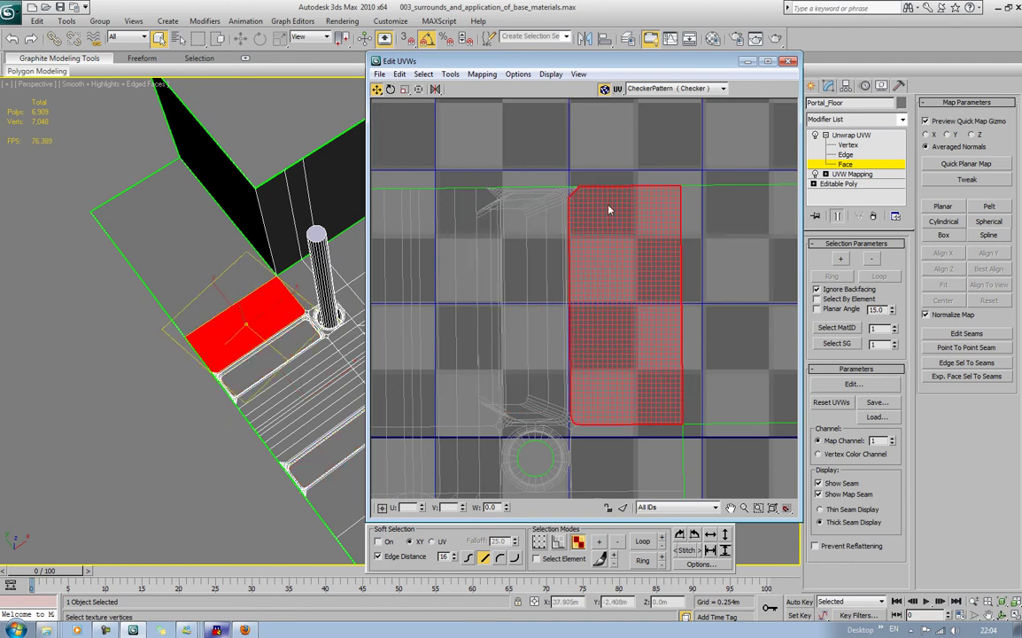
left_click_drag(529, 178, 526, 266)
left_click(512, 243)
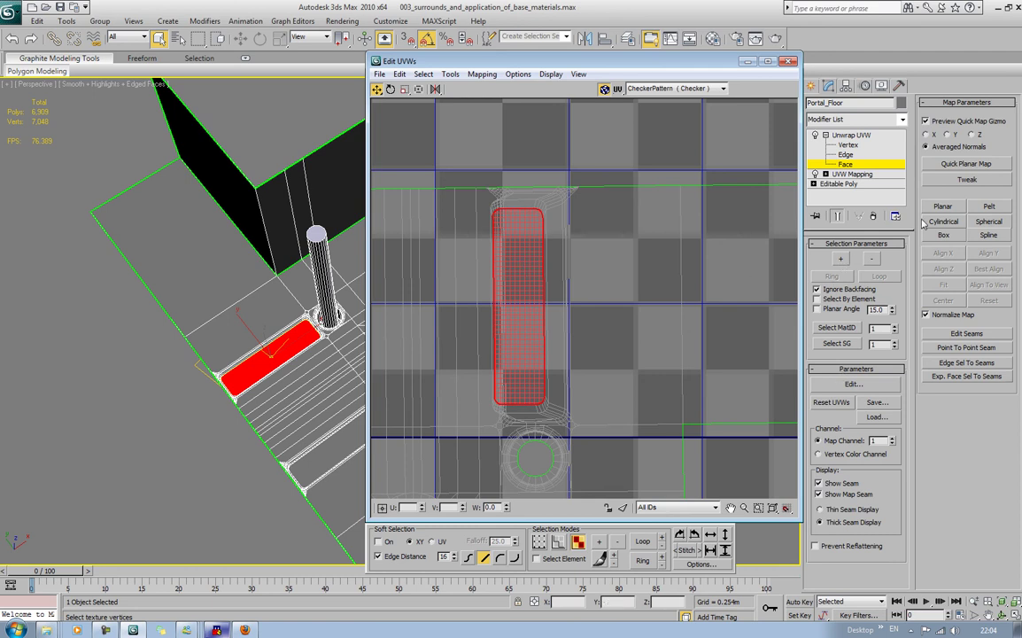
middle_click_drag(592, 228, 744, 245)
left_click(841, 257)
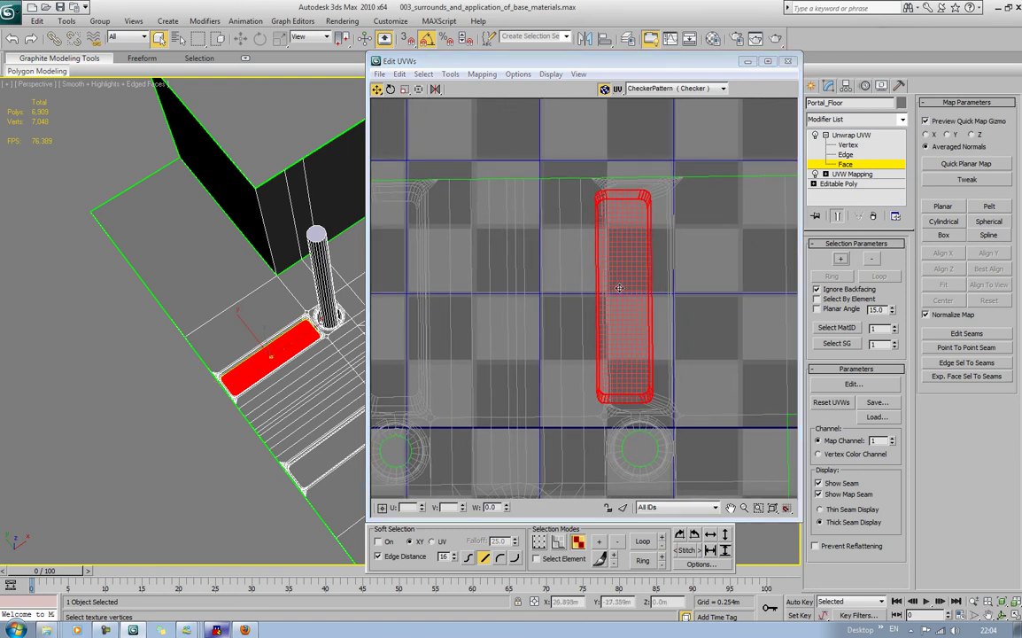
left_click_drag(627, 292, 643, 285)
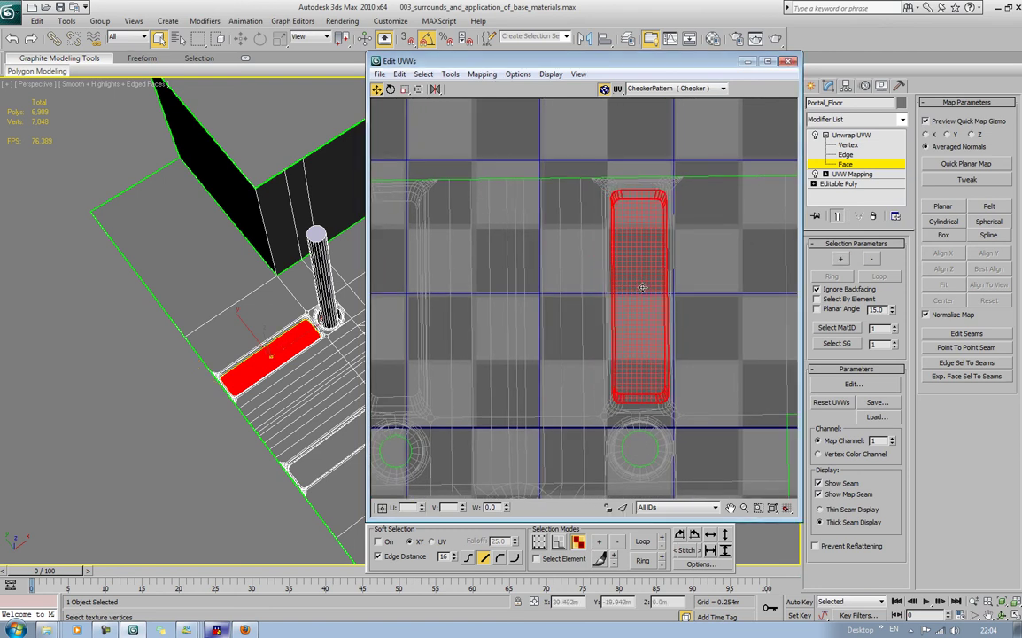
Grow the right panel selection by another ring and scale its UVs down slightly.
left_click(846, 259)
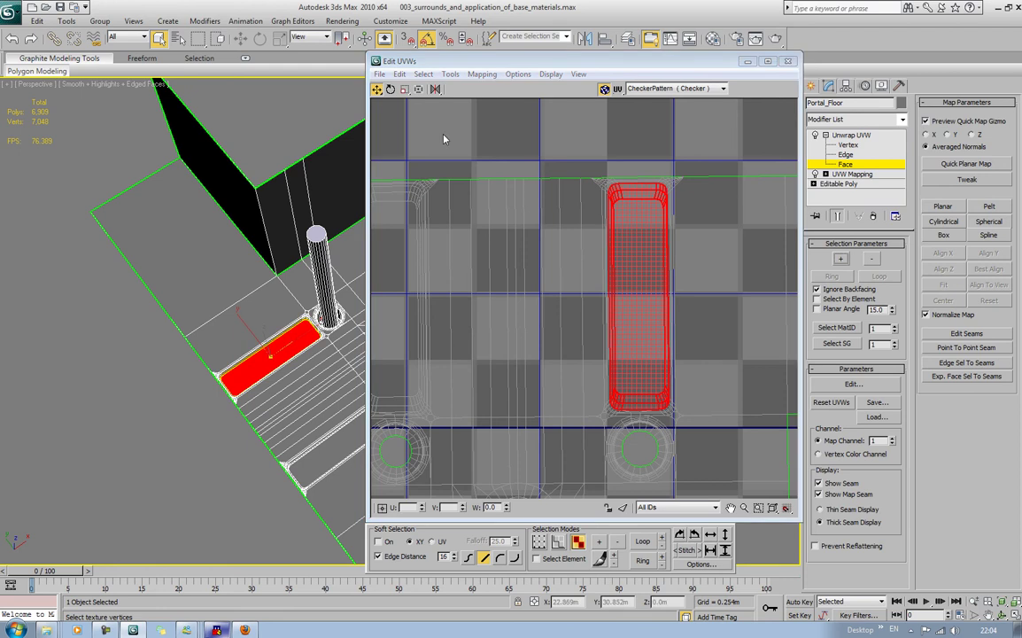
left_click(404, 90)
left_click_drag(671, 293, 650, 289)
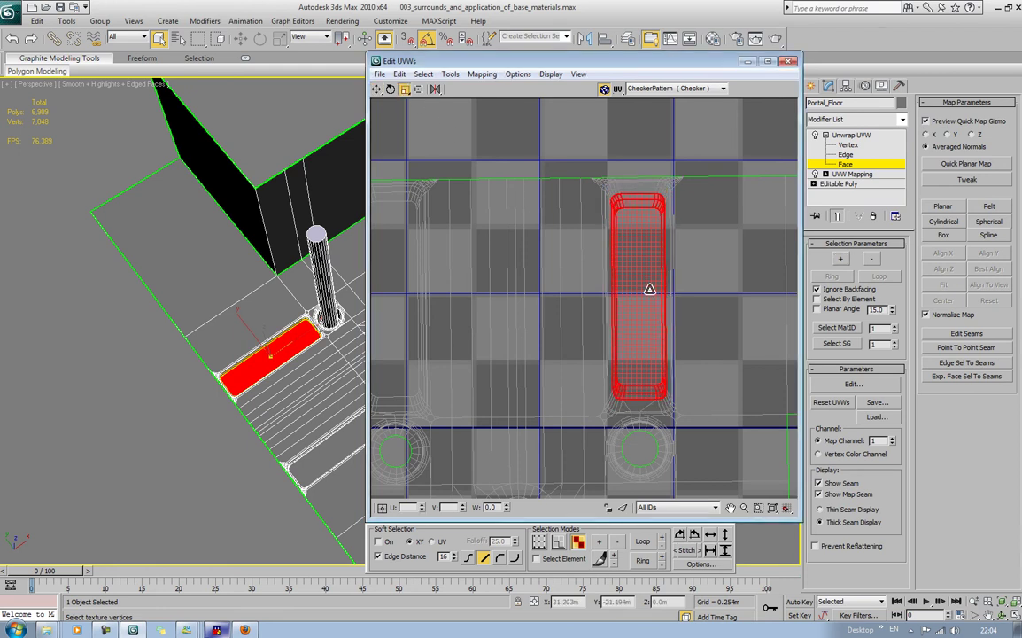
Grow the face selection on the elongated floor recess by one loop and scale its UVs down slightly.
left_click(840, 260)
left_click_drag(647, 276, 652, 280)
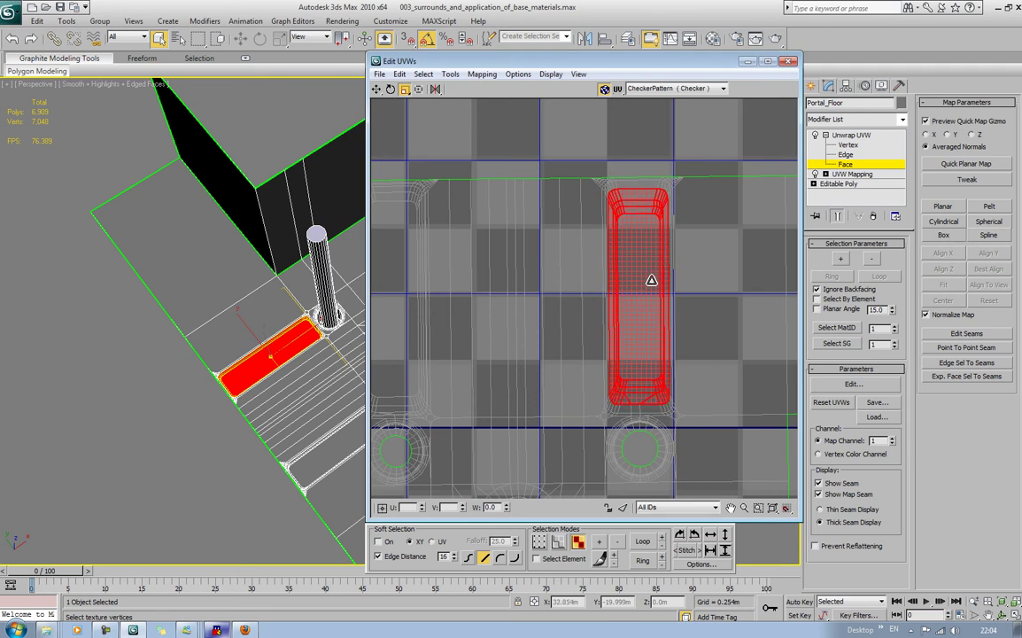
left_click(653, 253)
scroll(461, 401, "down", 3)
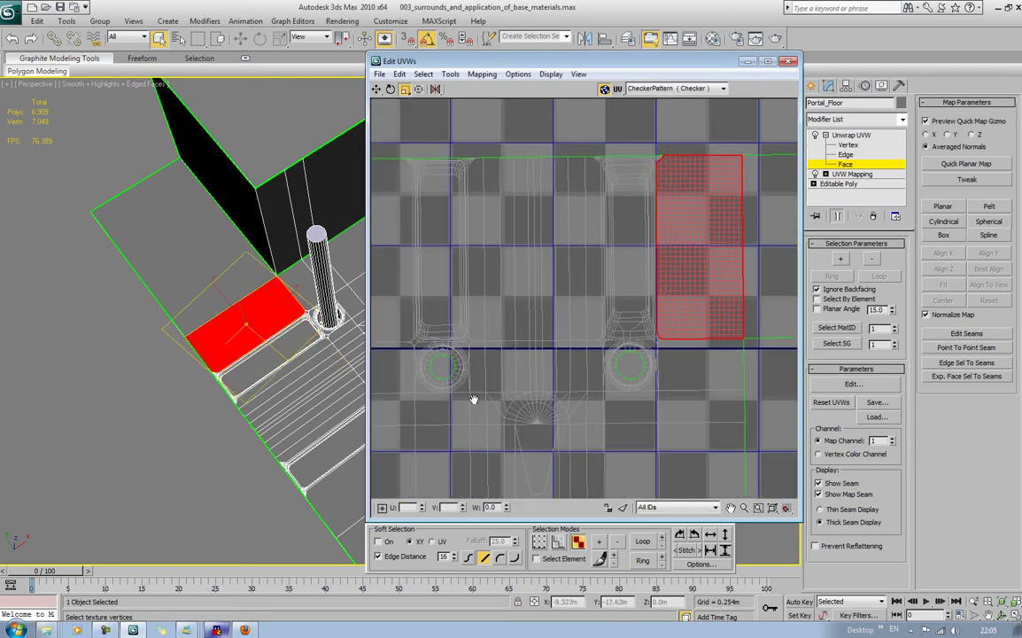
Select every face of the innermost ring around the circular pillar opening beside the recess.
scroll(474, 401, "up", 2)
scroll(452, 420, "up", 6)
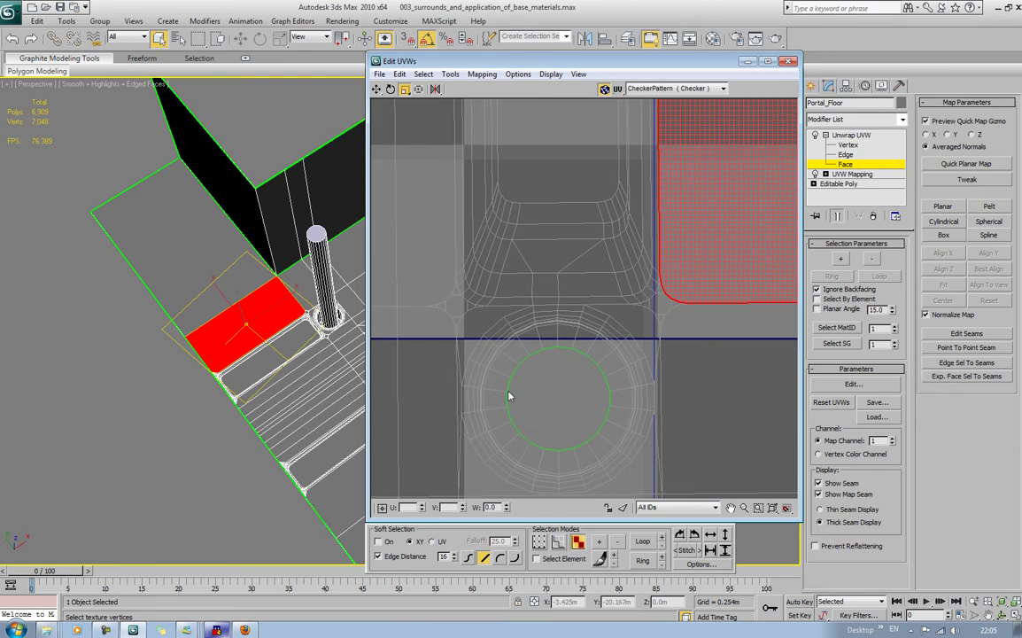
left_click(491, 379)
left_click(507, 359, "ctrl")
left_click(518, 348, "ctrl")
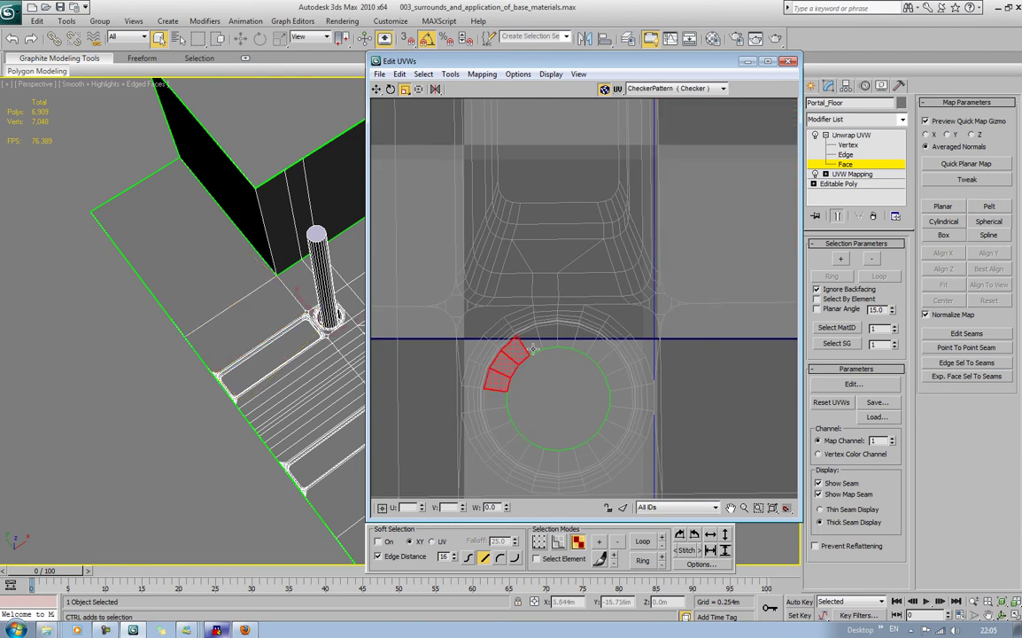
left_click(531, 343, "ctrl")
left_click(546, 337, "ctrl")
left_click(561, 336, "ctrl")
left_click(574, 339, "ctrl")
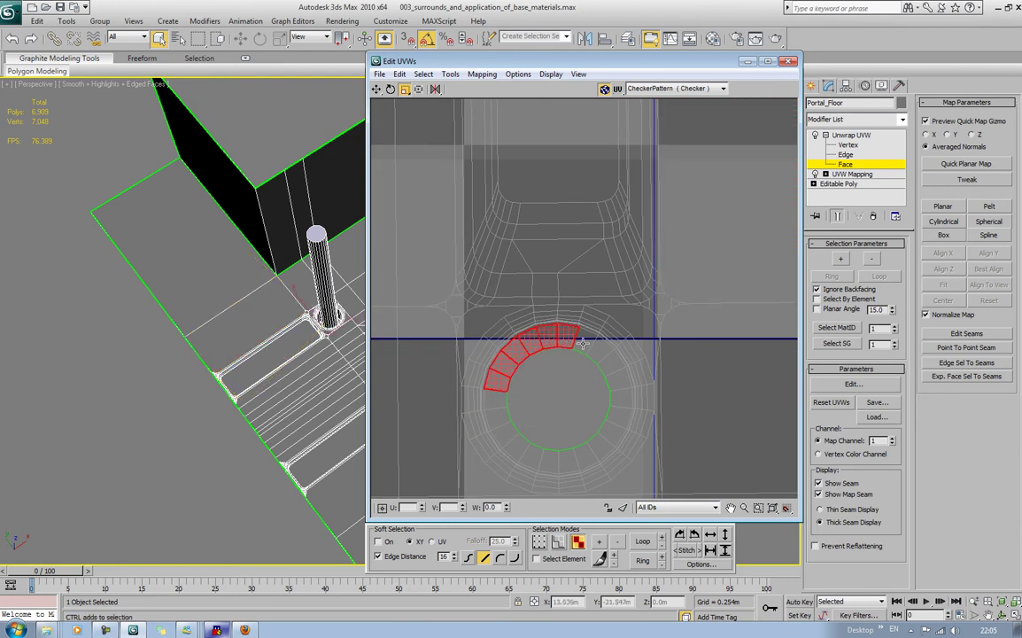
left_click(585, 337, "ctrl")
left_click(596, 348, "ctrl")
left_click(608, 361, "ctrl")
left_click(617, 381, "ctrl")
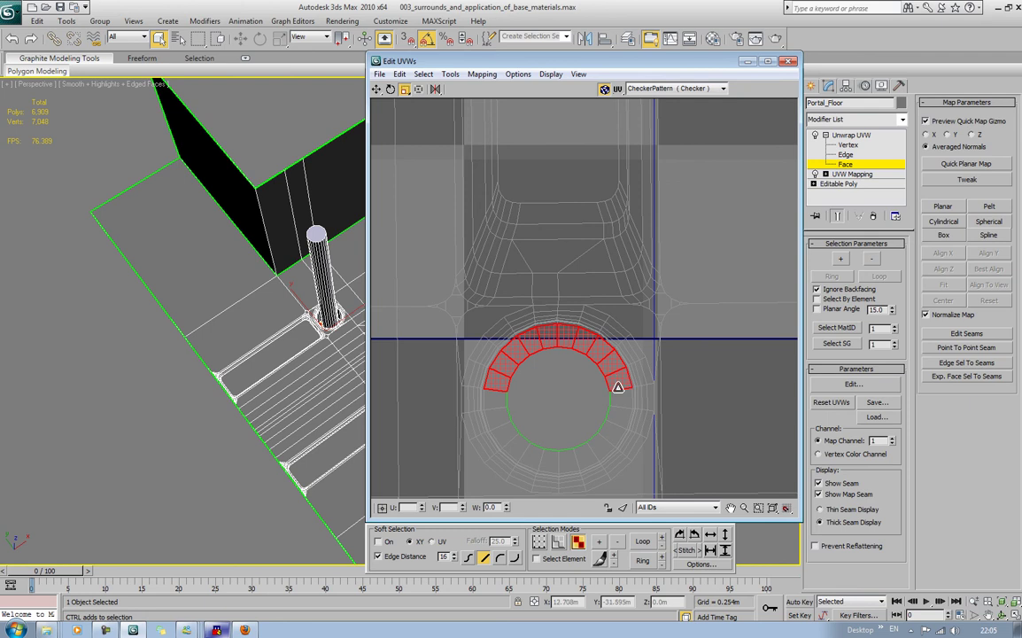
left_click(623, 400, "ctrl")
left_click(620, 418, "ctrl")
left_click(610, 434, "ctrl")
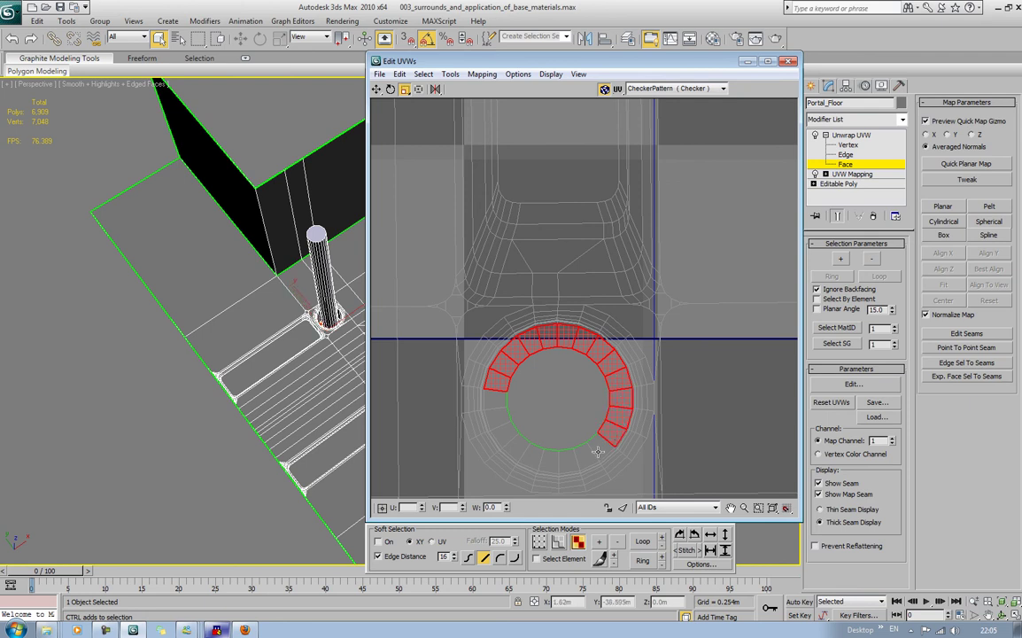
left_click(592, 450, "ctrl")
left_click(577, 457, "ctrl")
left_click(564, 461, "ctrl")
left_click(547, 459, "ctrl")
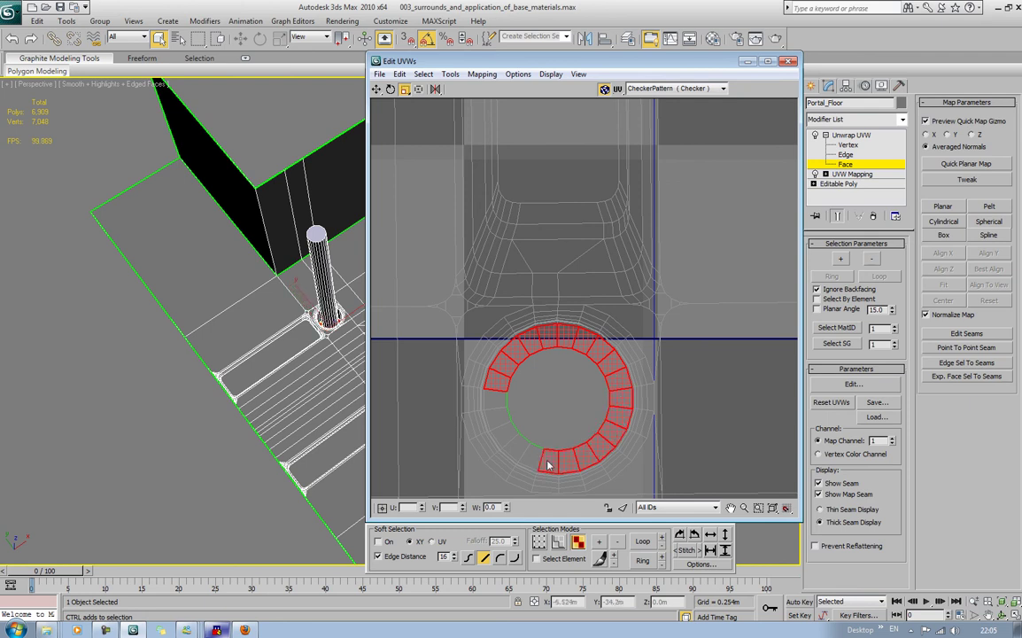
left_click(531, 456, "ctrl")
left_click(517, 448, "ctrl")
left_click(505, 435, "ctrl")
left_click(497, 421, "ctrl")
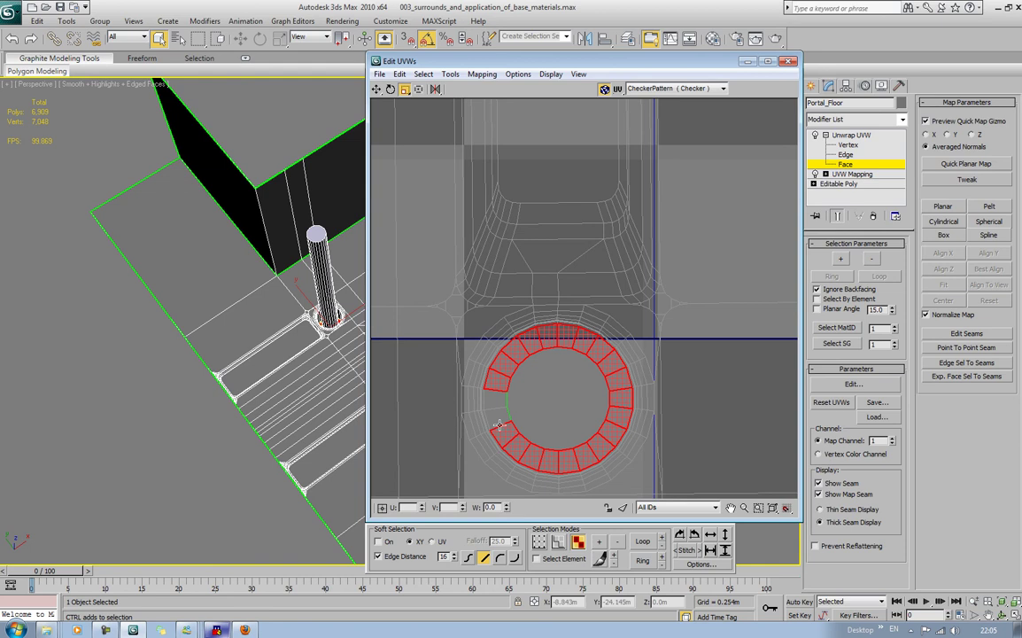
left_click(494, 408, "ctrl")
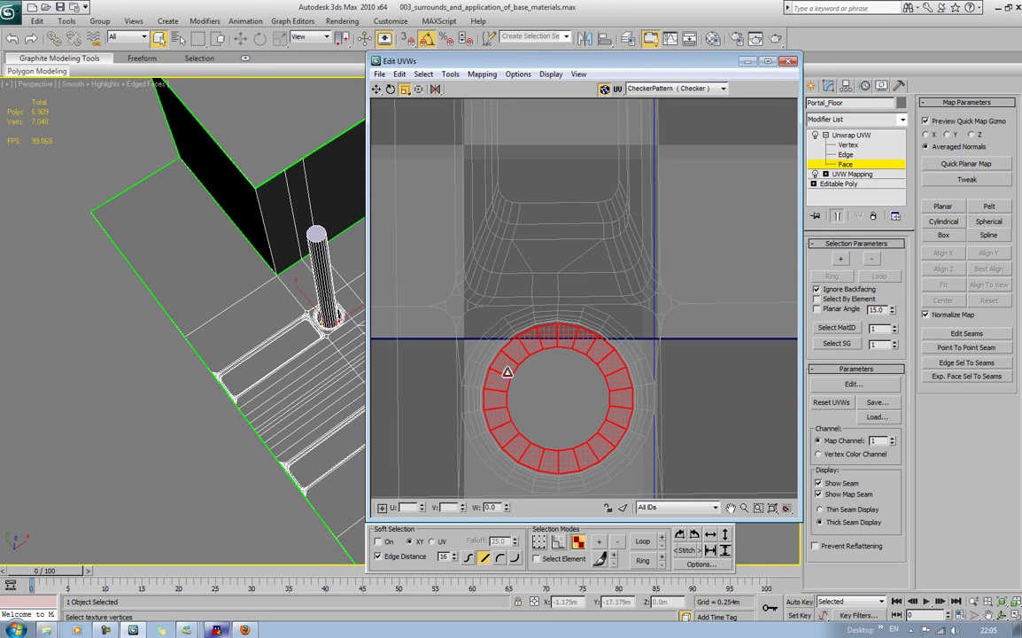
Scale the pillar-base ring's UVs inward, grow the selection by one loop, and scale the enlarged ring down.
left_click_drag(509, 373, 454, 390)
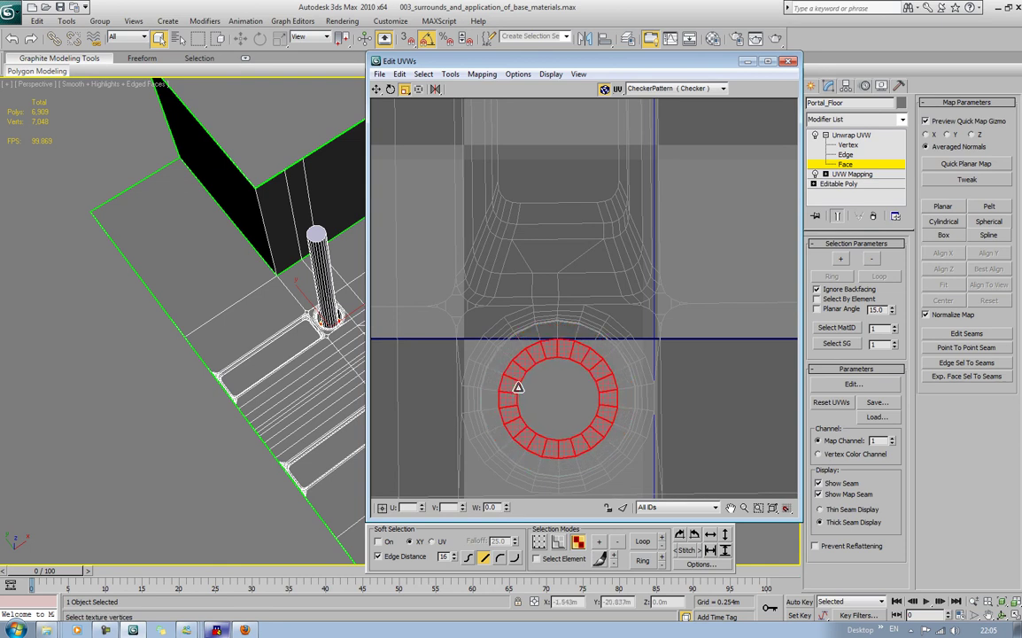
left_click(843, 260)
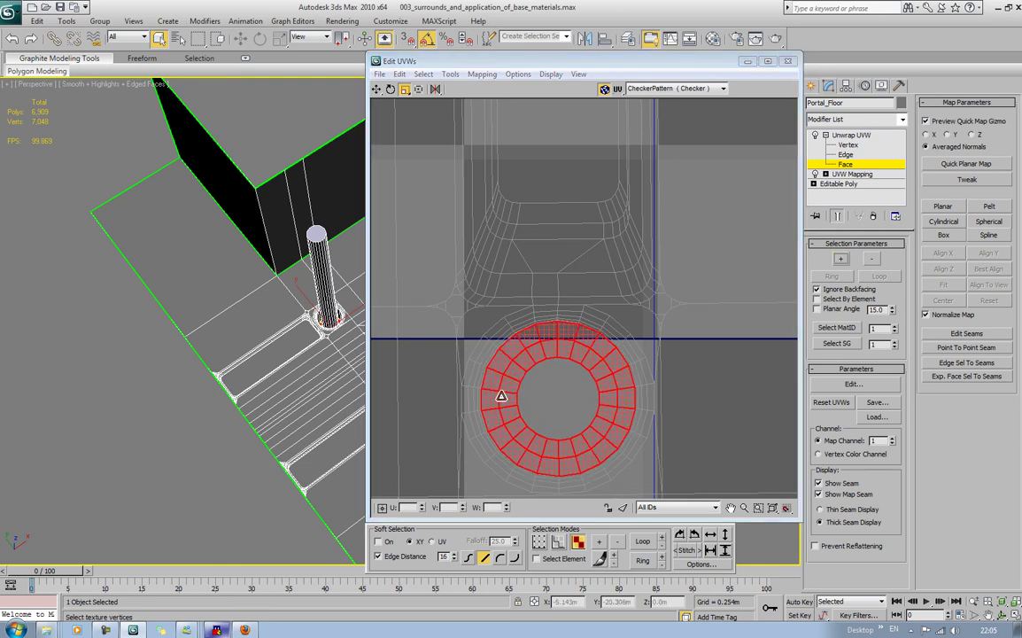
left_click_drag(502, 394, 505, 404)
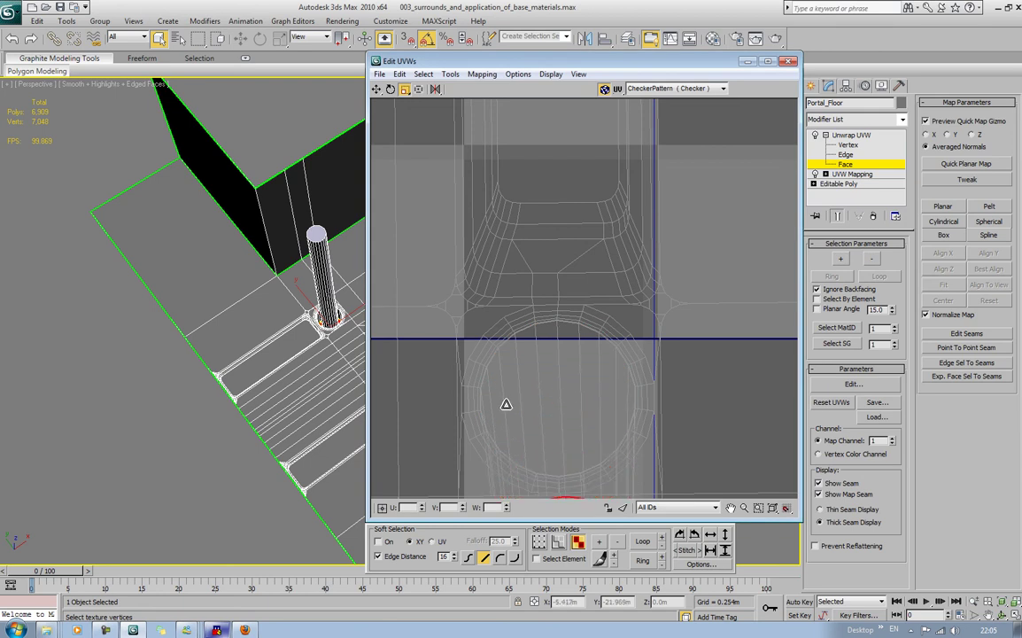
scroll(550, 421, "down", 5)
middle_click_drag(543, 315, 544, 330)
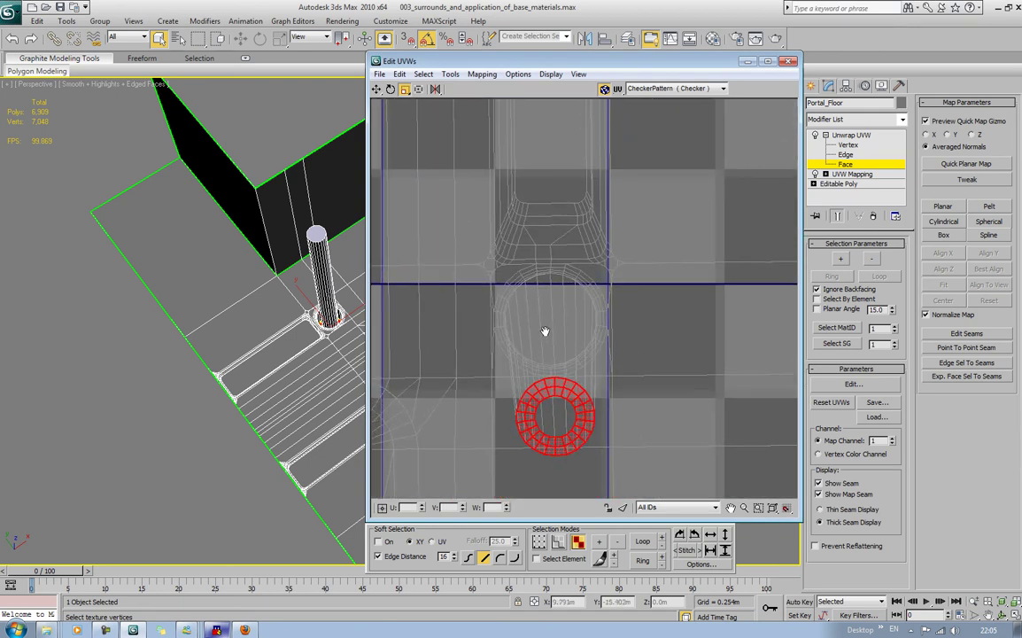
Move the two selected ring loops' UVs back to the centre of the concentric pillar-base circles.
left_click(377, 89)
left_click_drag(538, 400, 531, 274)
scroll(534, 304, "up", 2)
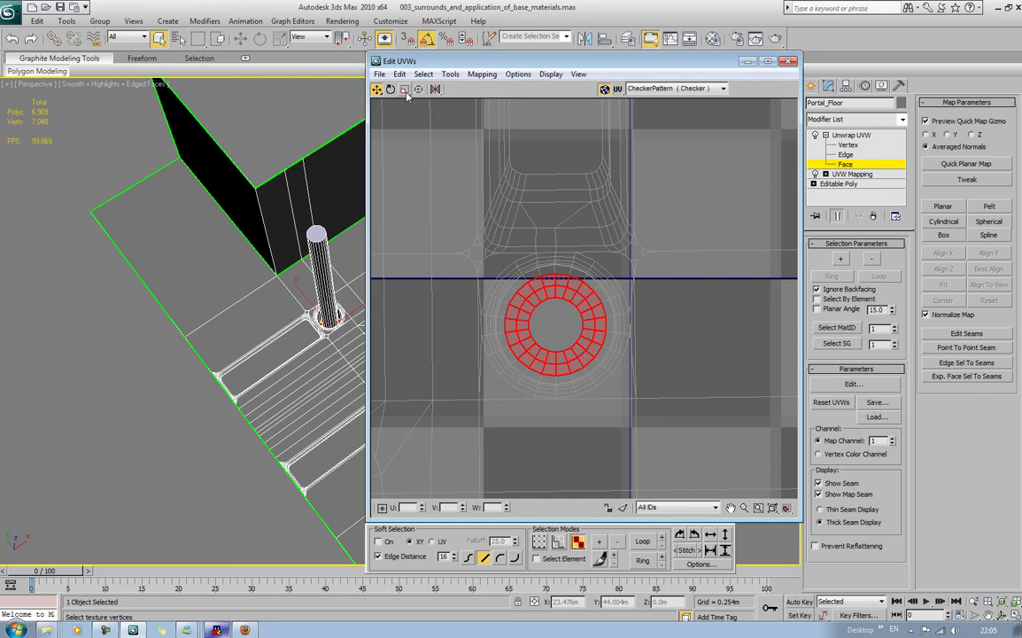
Scale the selected pillar-base ring down a little more and recentre it within its outer loops.
left_click(404, 90)
left_click_drag(479, 252, 540, 292)
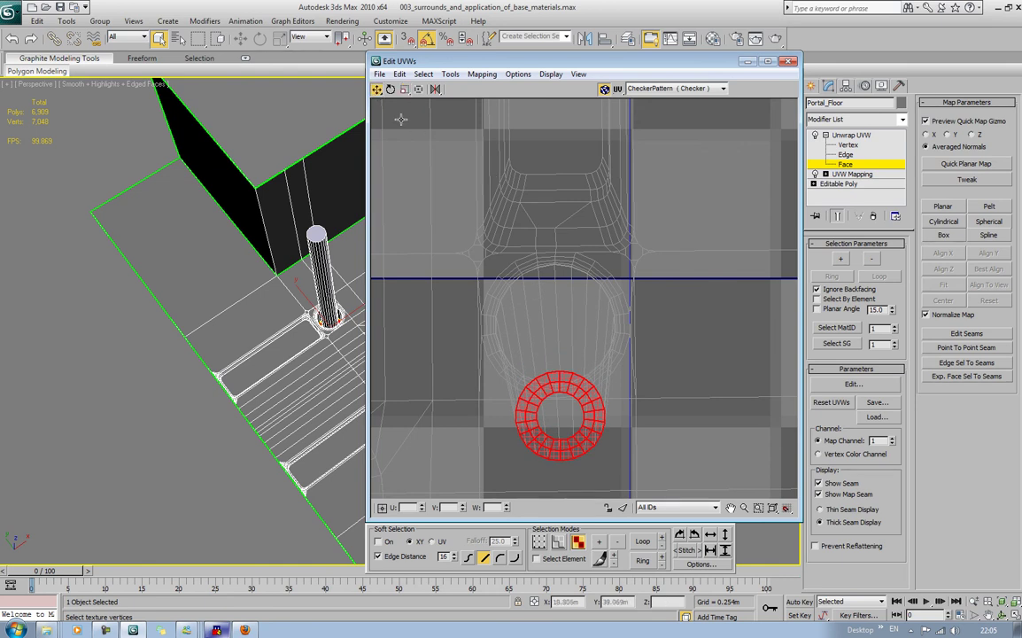
left_click(376, 89)
left_click_drag(561, 370, 557, 289)
scroll(263, 268, "down", 4)
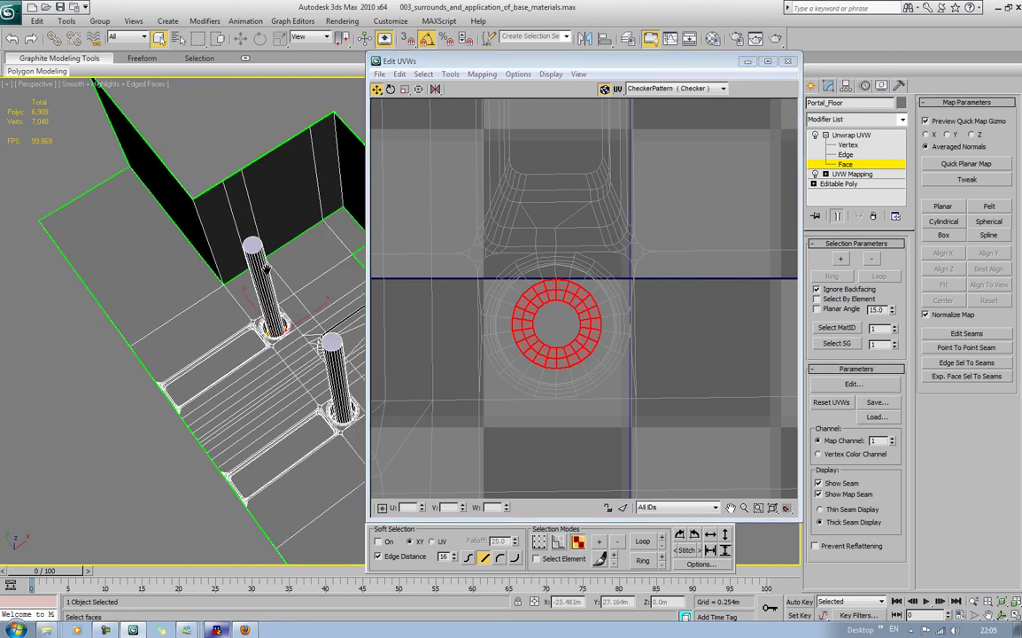
middle_click_drag(262, 269, 231, 268)
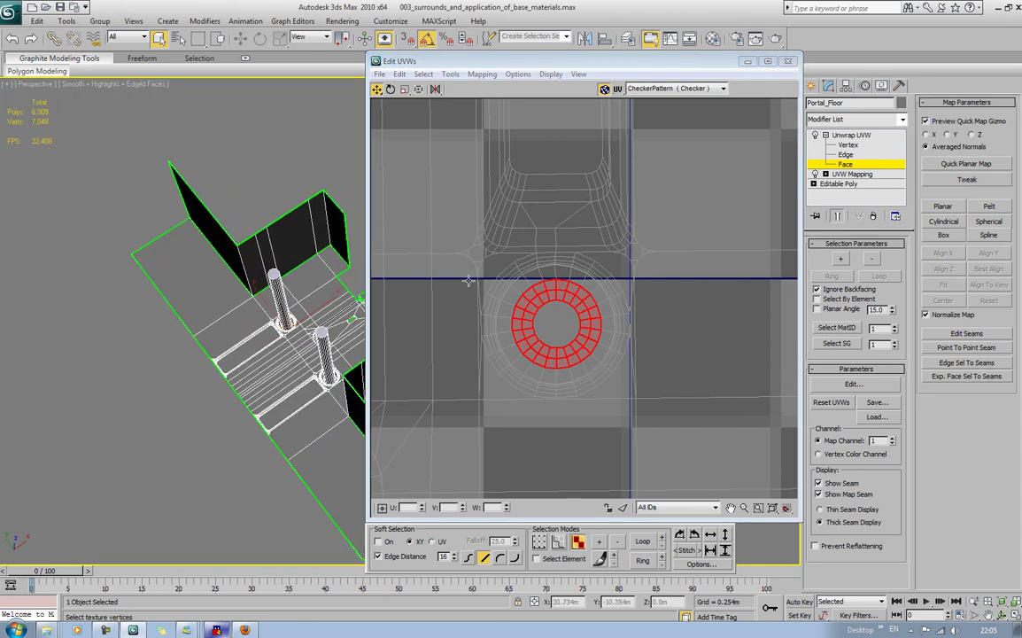
Select the inner faces of the round-ended floor recess, including the side faces and the half-circle fan.
left_click(584, 149)
scroll(585, 149, "down", 3)
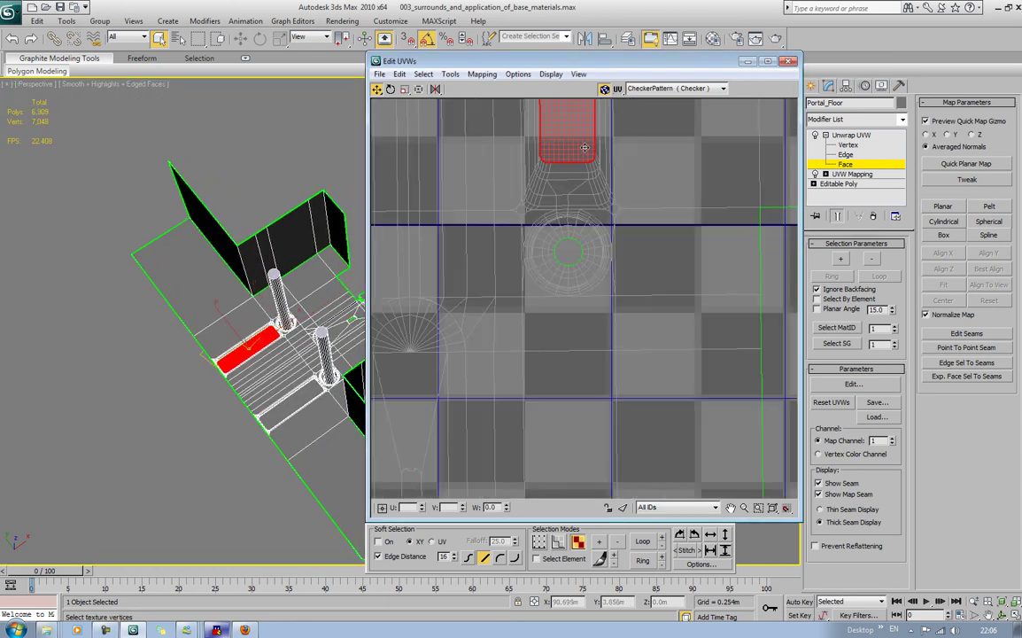
middle_click_drag(597, 175, 599, 98)
scroll(595, 169, "down", 1)
middle_click_drag(589, 190, 615, 263)
scroll(621, 235, "up", 1)
scroll(615, 255, "up", 1)
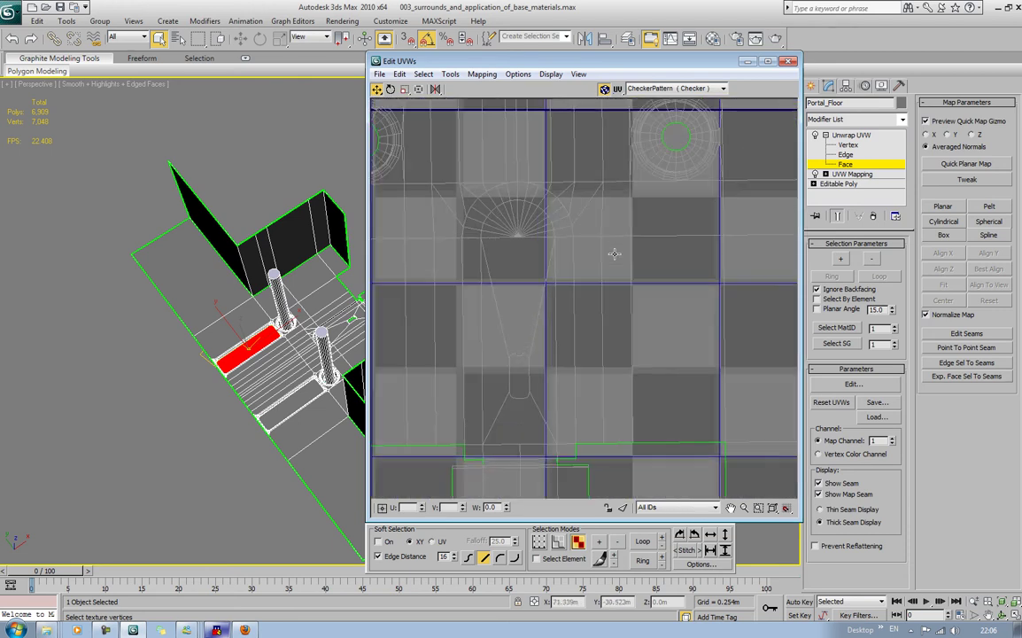
left_click(511, 314)
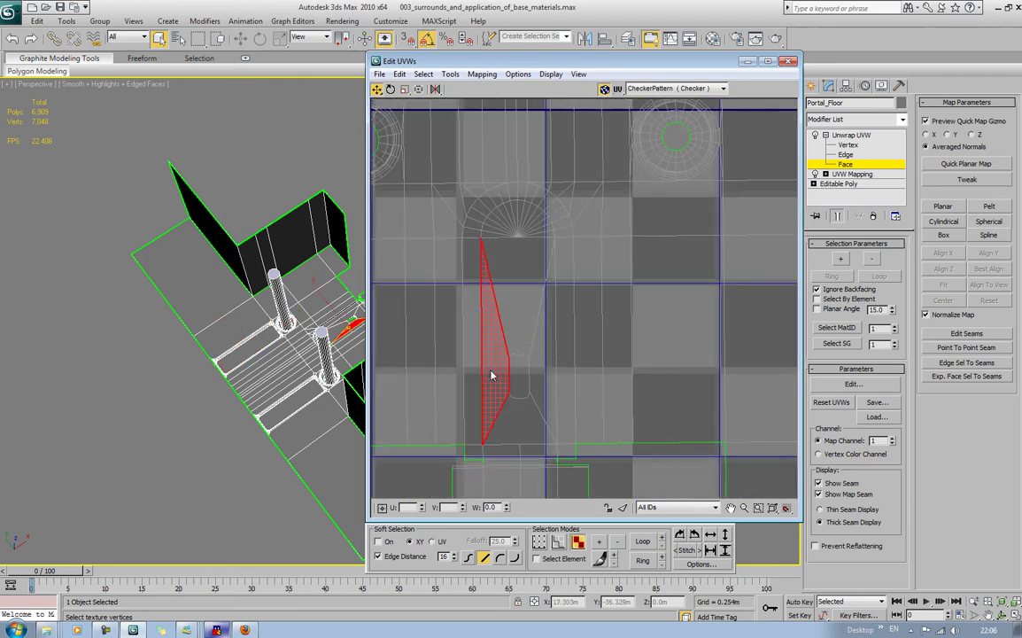
left_click(541, 367, "ctrl")
left_click(521, 406, "ctrl")
middle_click_drag(530, 293, 535, 372)
scroll(535, 360, "up", 2)
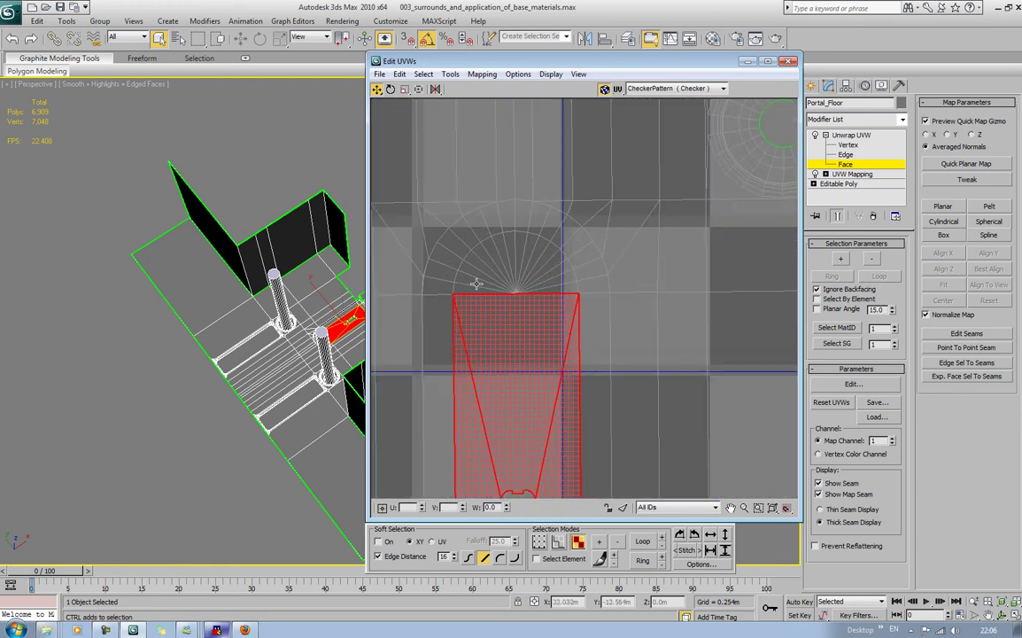
mouse_move(470, 288)
left_mouse_down()
mouse_move(494, 240)
mouse_move(456, 236)
mouse_move(543, 249)
mouse_move(487, 256)
mouse_move(552, 259)
mouse_move(564, 285)
left_mouse_up()
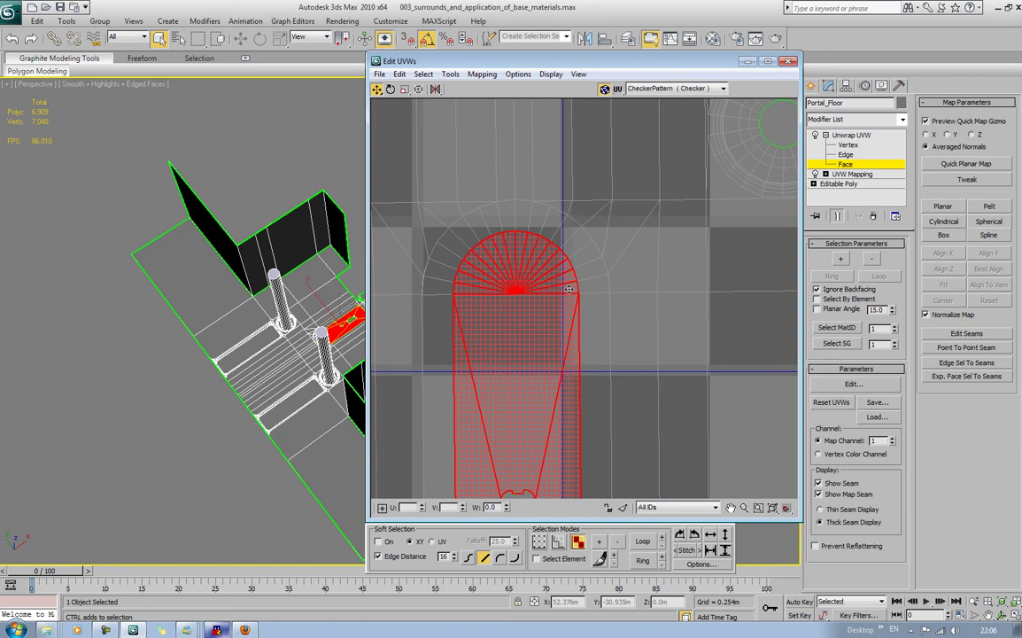
Grow the round-ended recess selection twice, scaling its UVs down slightly after each growth.
middle_click_drag(500, 351, 570, 239)
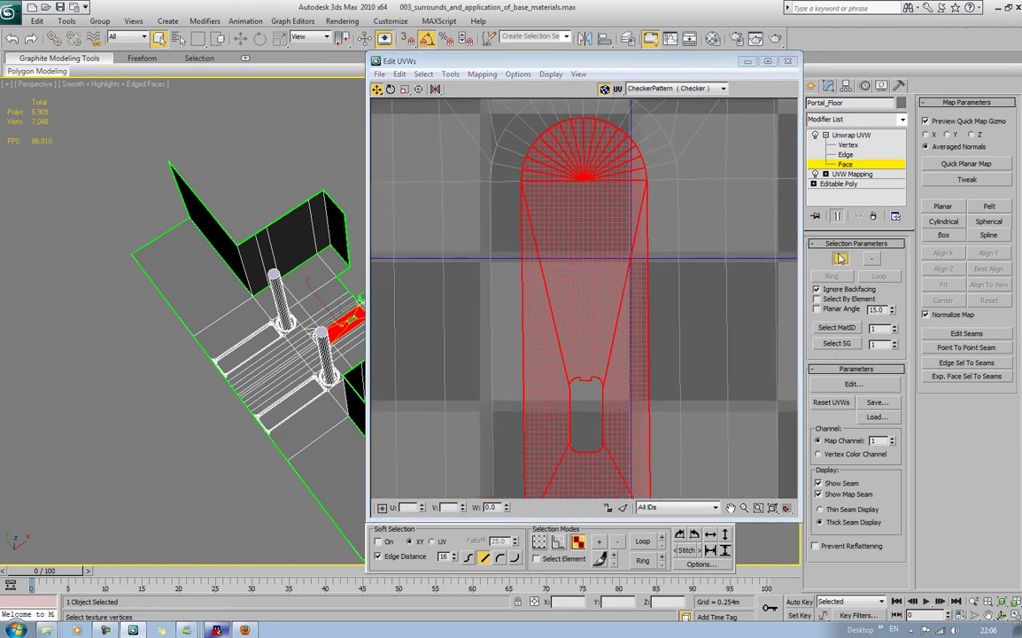
scroll(643, 308, "up", 3)
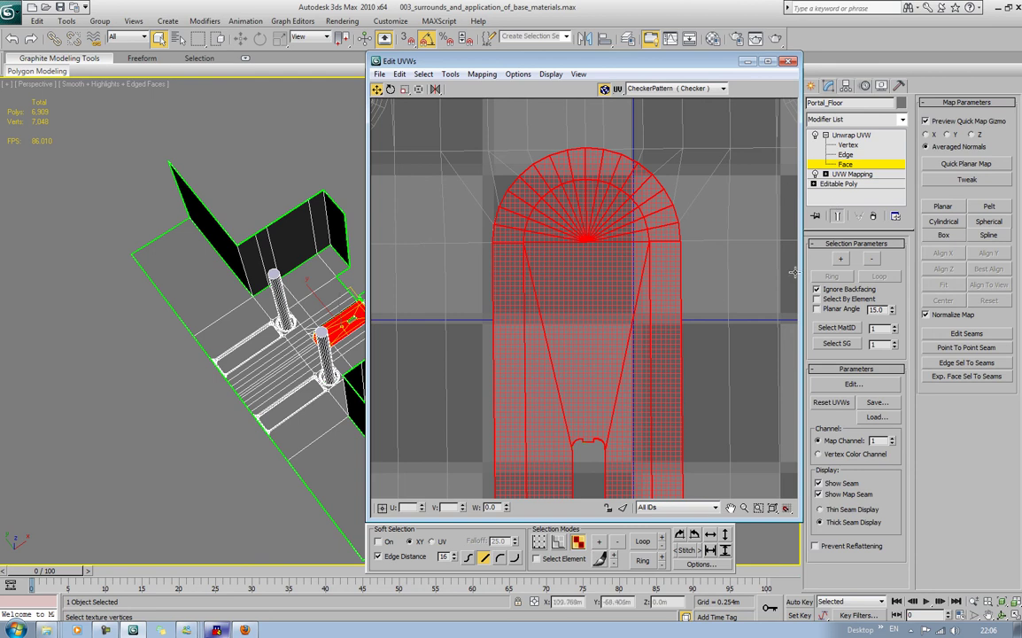
left_click(405, 89)
left_click_drag(555, 210, 551, 222)
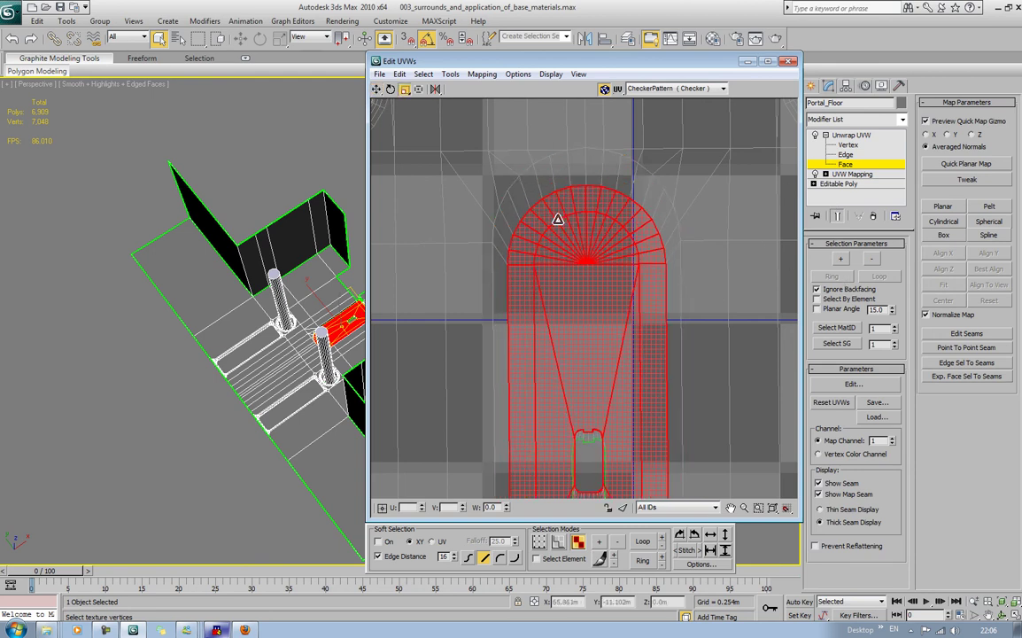
middle_click_drag(593, 280, 585, 232)
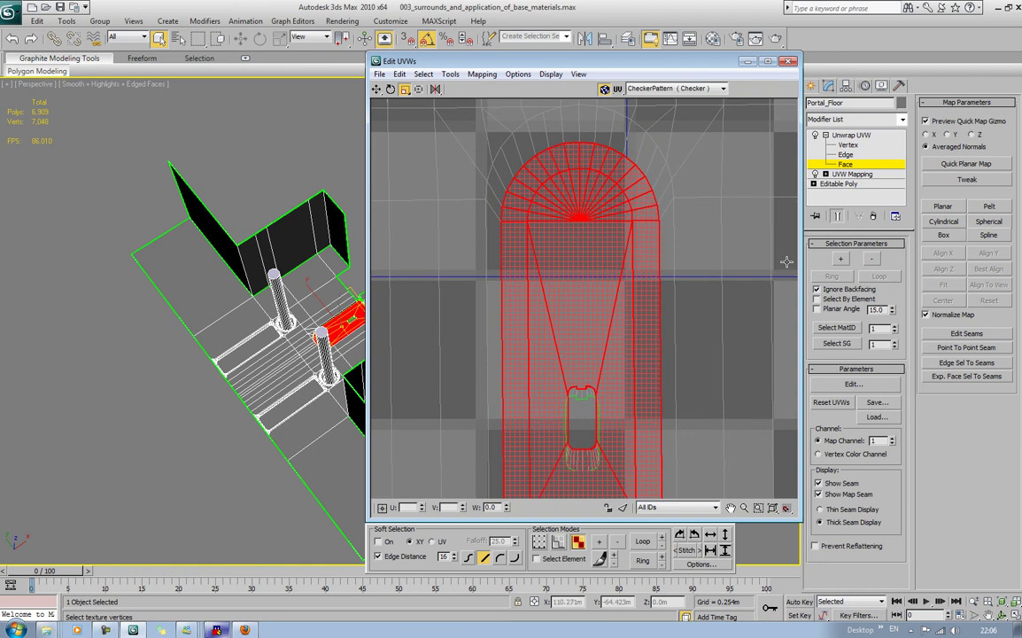
left_click(840, 260)
left_click_drag(573, 215, 574, 217)
scroll(574, 217, "down", 5)
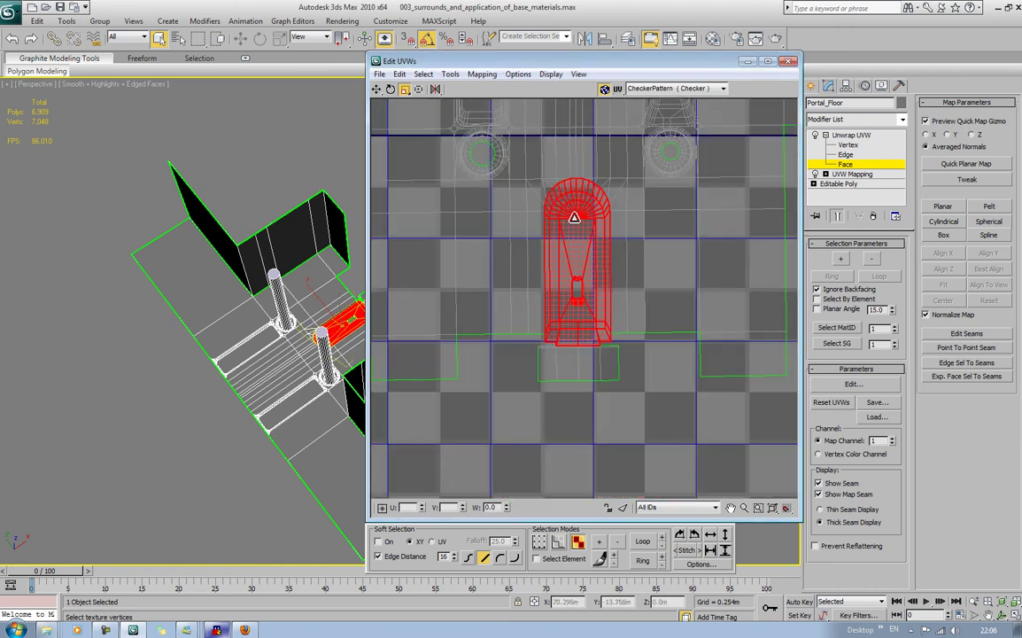
left_click(654, 419)
Select the side faces of the second pillar in the perspective view and locate them in the UV layout.
scroll(622, 404, "down", 5)
middle_click_drag(528, 341, 533, 384)
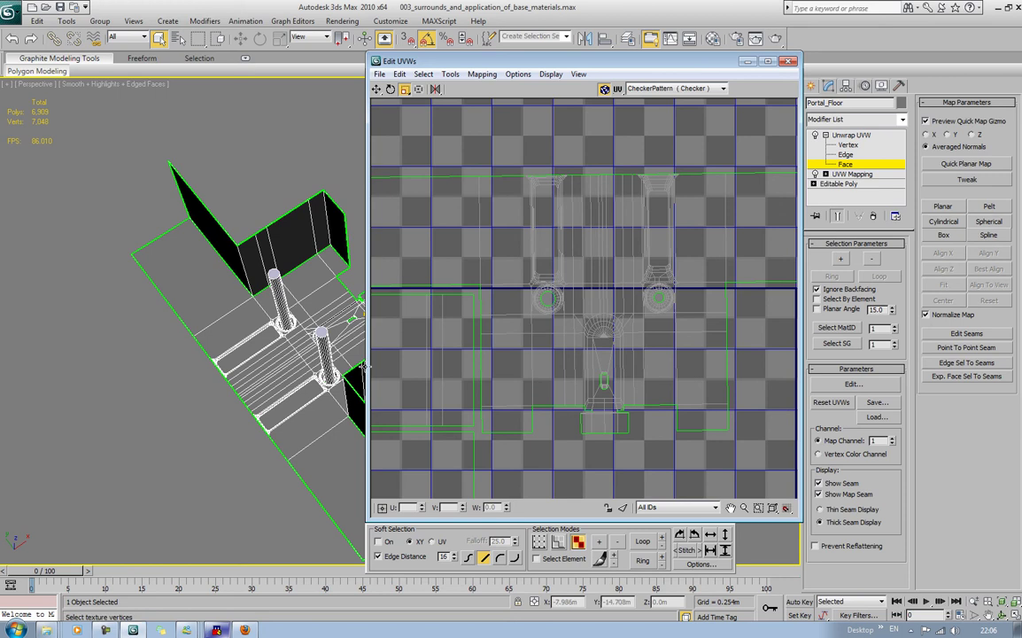
middle_click_drag(213, 350, 239, 290, "alt")
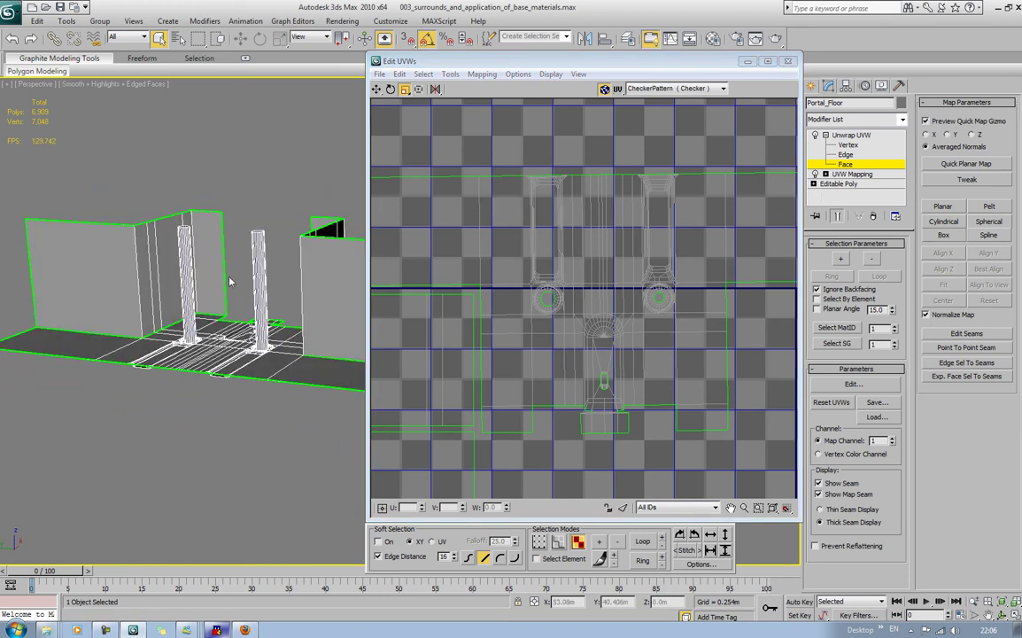
left_click_drag(241, 273, 274, 294)
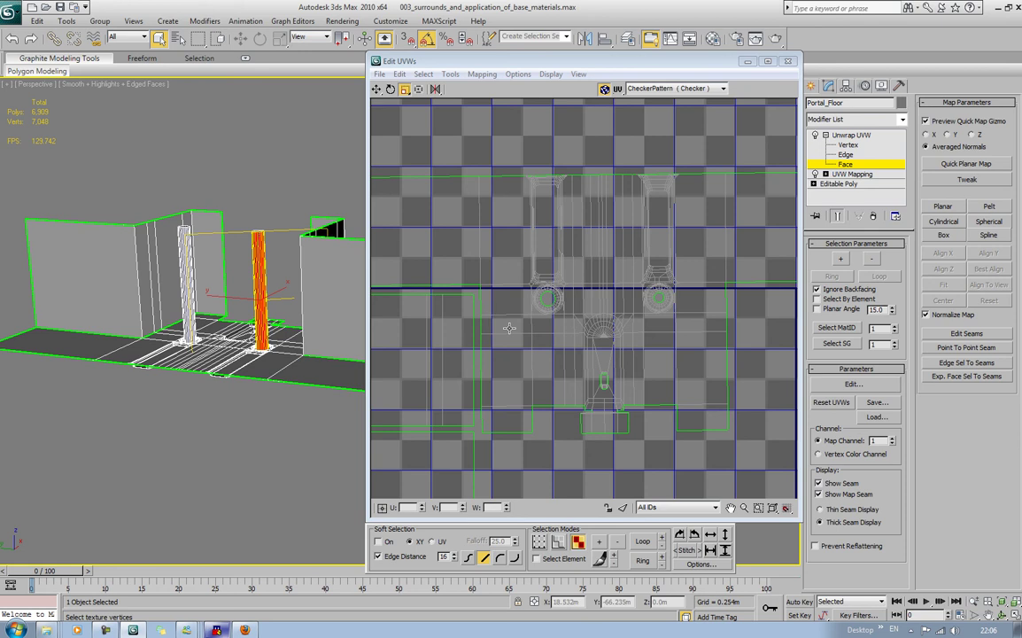
middle_click_drag(496, 341, 520, 290)
scroll(519, 291, "down", 4)
middle_click_drag(545, 367, 560, 335)
scroll(544, 319, "up", 1)
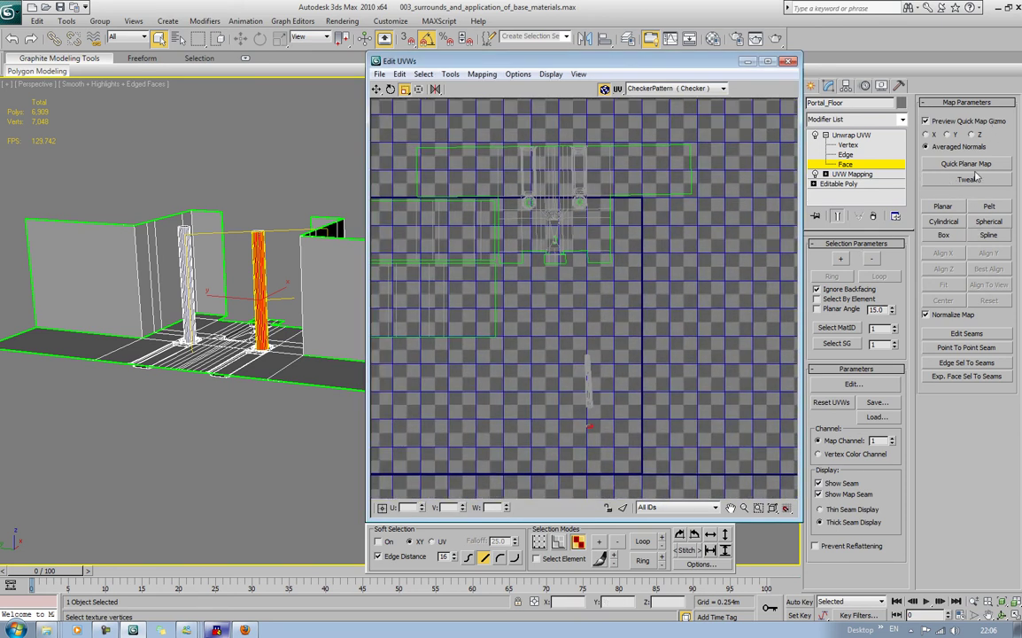
Apply cylindrical mapping to the selected pillar faces and fit the mapping gizmo to them.
left_click(944, 221)
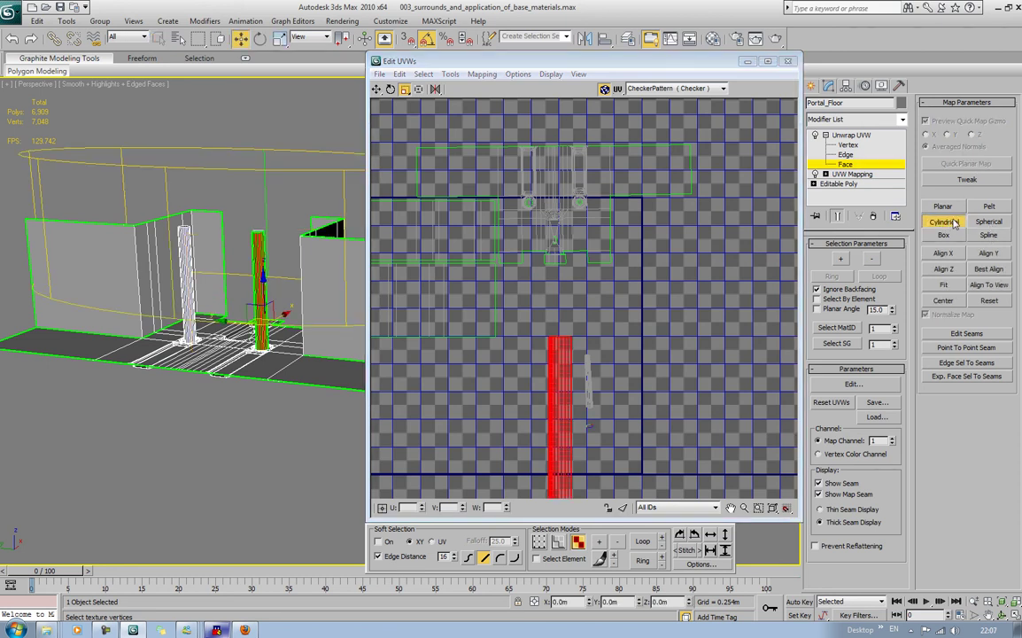
left_click(950, 286)
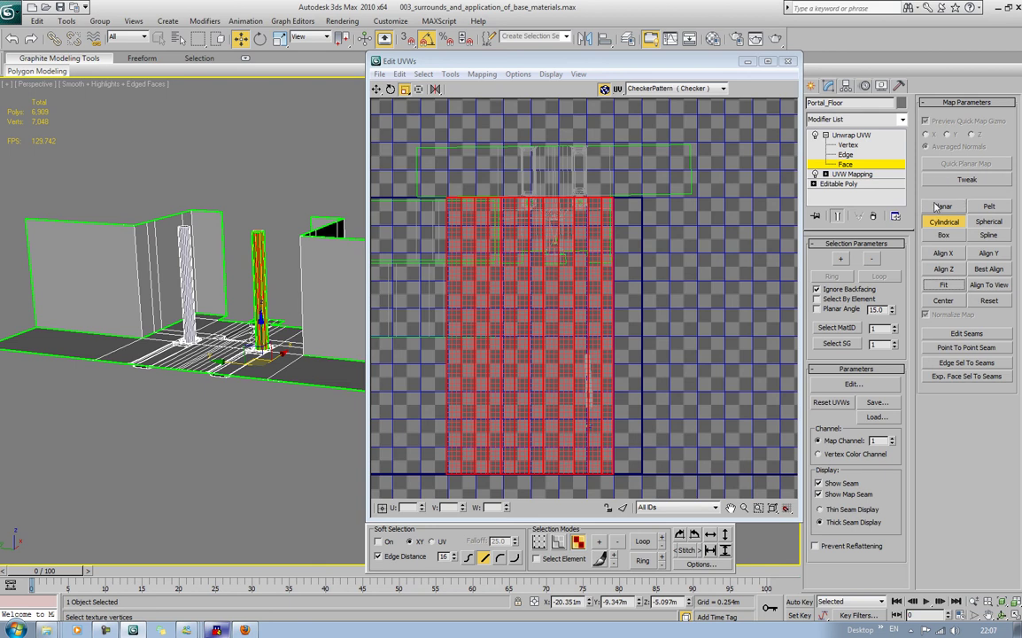
mouse_move(558, 320)
middle_mouse_down()
mouse_move(669, 310)
mouse_move(616, 303)
mouse_move(546, 323)
middle_mouse_up()
scroll(669, 310, "down", 1)
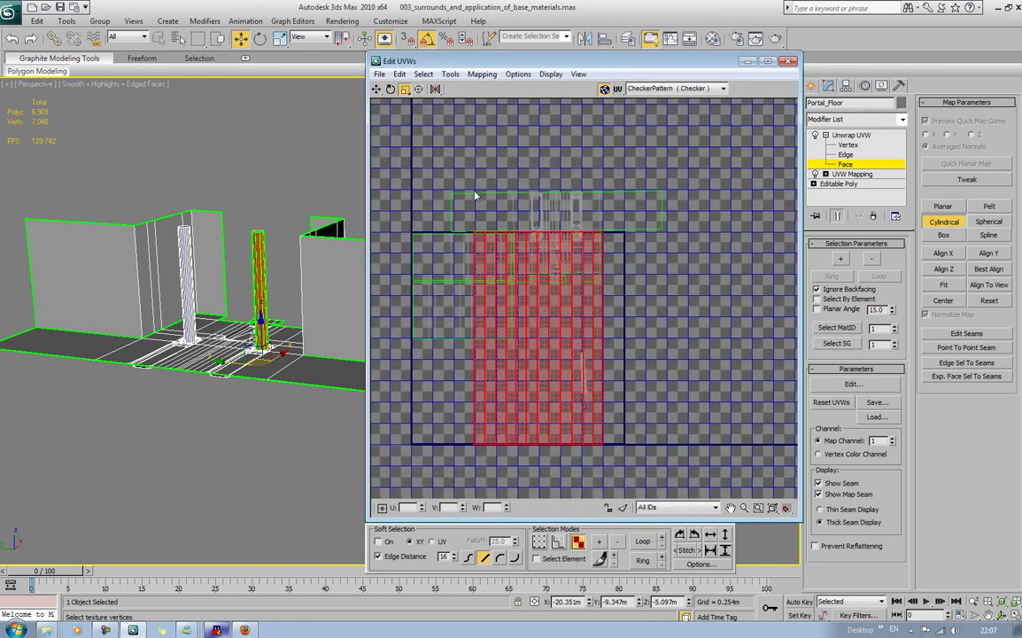
Finish the cylindrical mapping, move the pillar's UV island outside the UV tile, and hide the checker background.
left_click(377, 89)
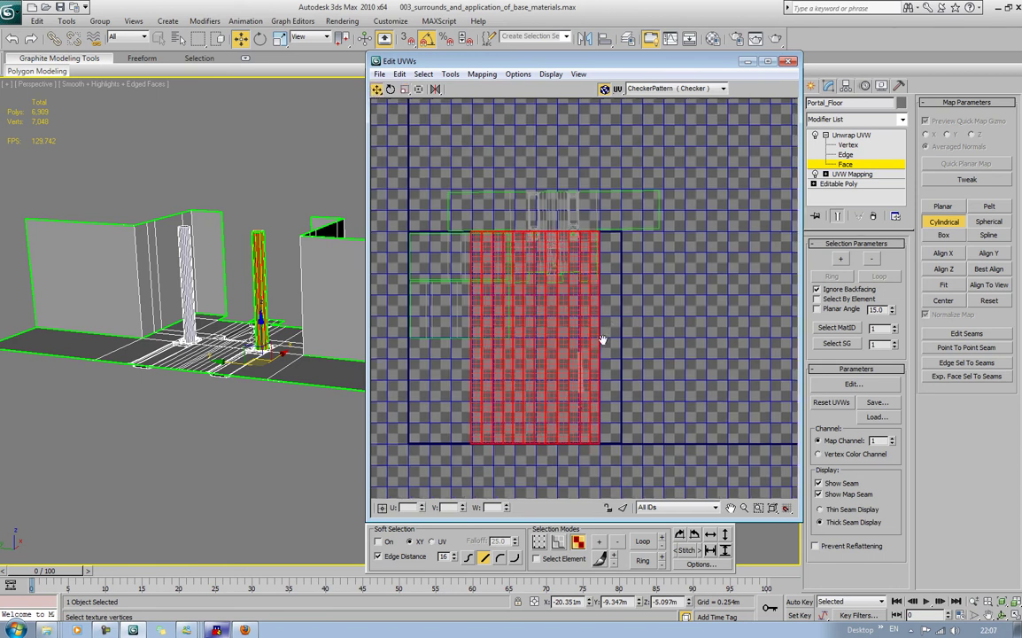
left_click(943, 222)
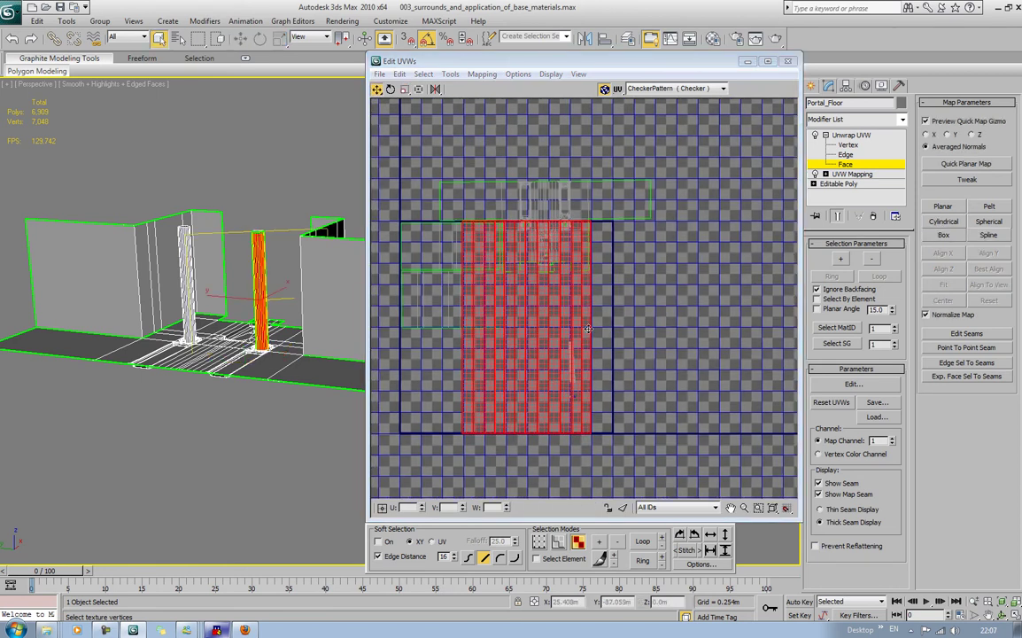
left_click_drag(555, 329, 746, 354)
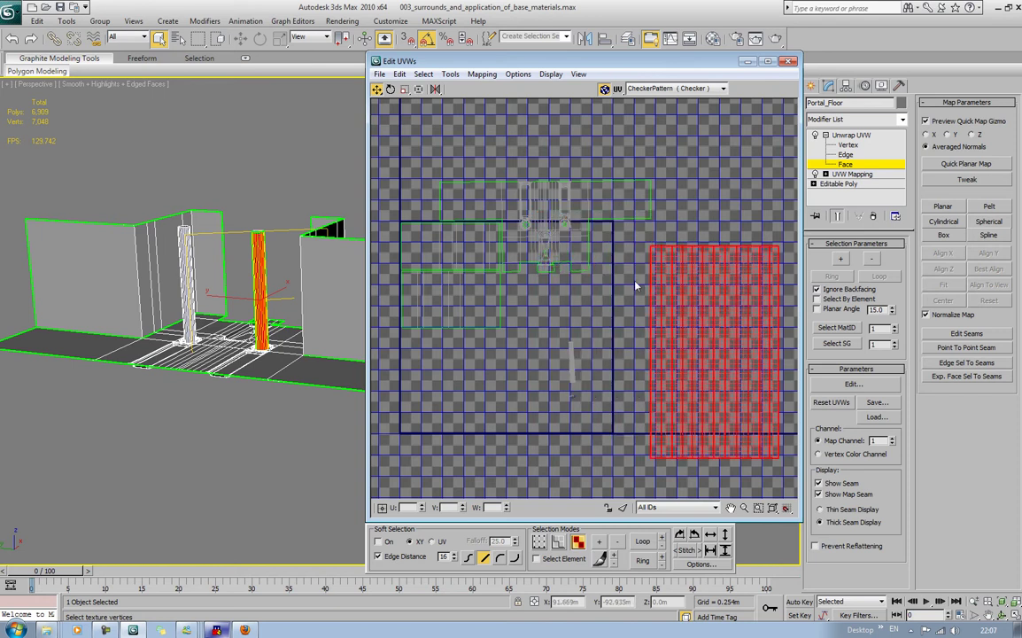
left_click(604, 96)
middle_click_drag(631, 299, 531, 289)
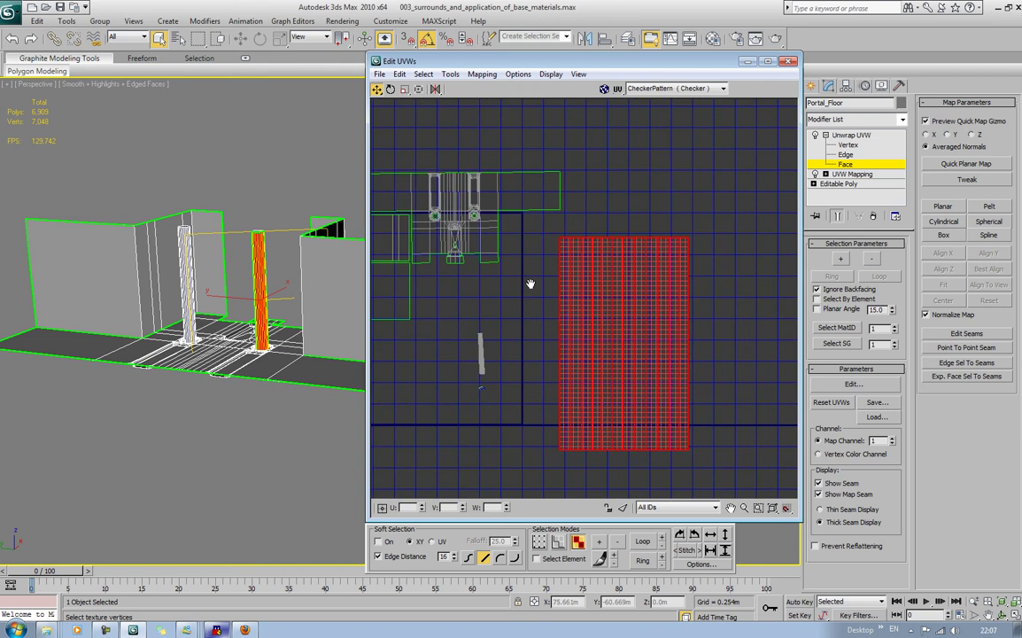
Select the visible side faces of the other pillar.
left_click(846, 155)
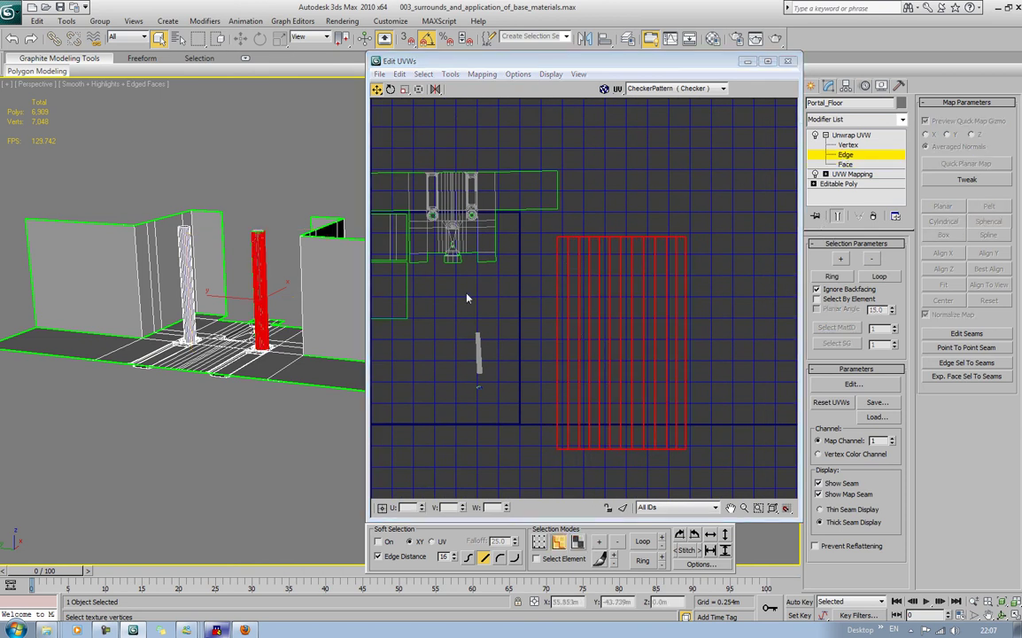
middle_click_drag(330, 290, 326, 257, "alt")
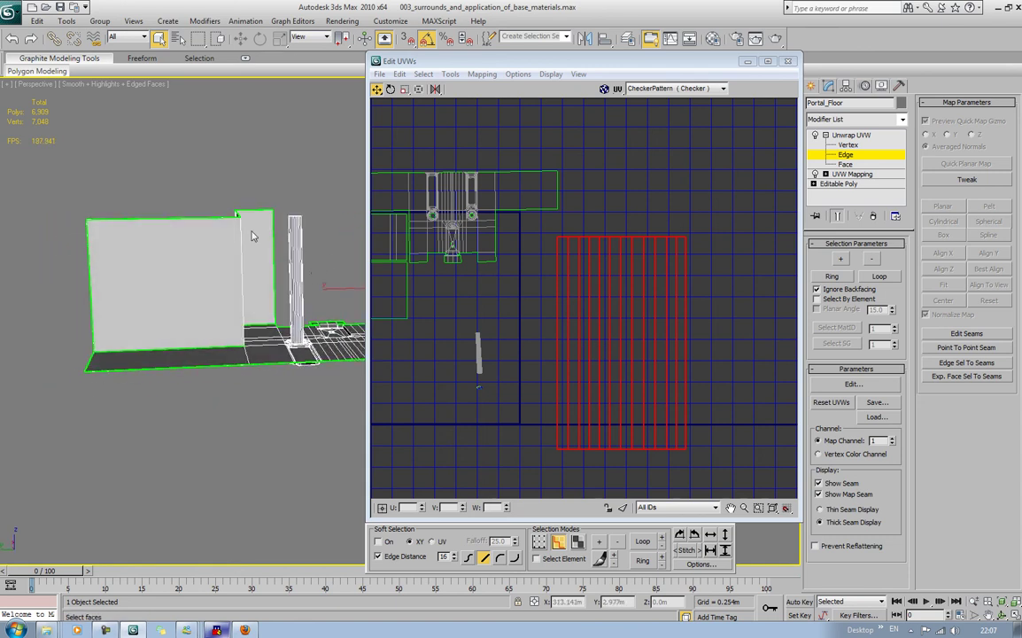
left_click(296, 270)
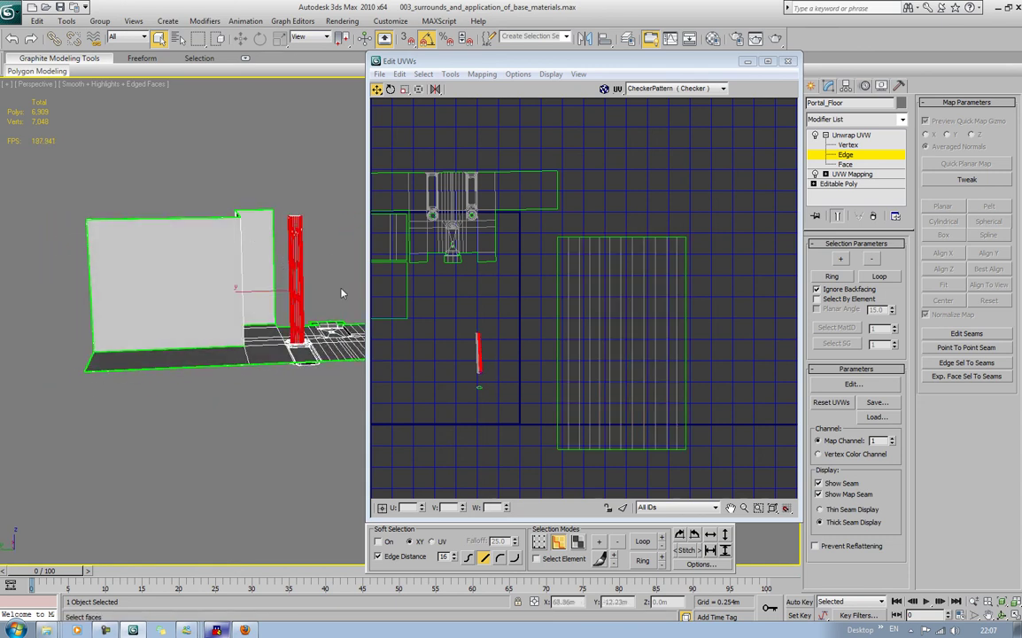
left_click(846, 164)
left_click(278, 285)
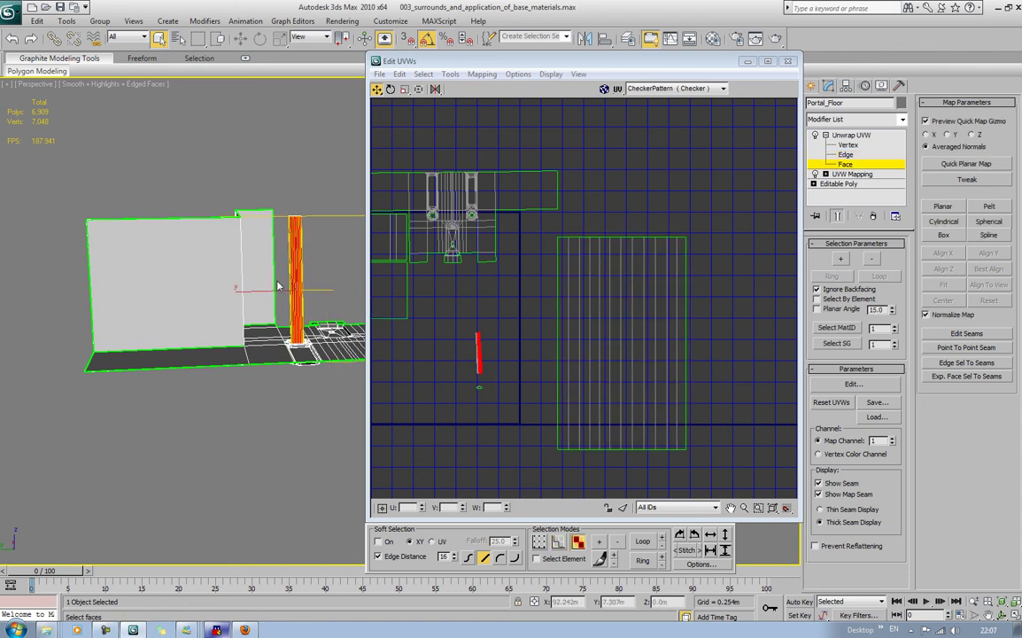
left_click(325, 269)
left_click(297, 274)
Map the selected pillar faces cylindrically with a fitted gizmo and place their UV island beside the first pillar's island.
left_click(944, 221)
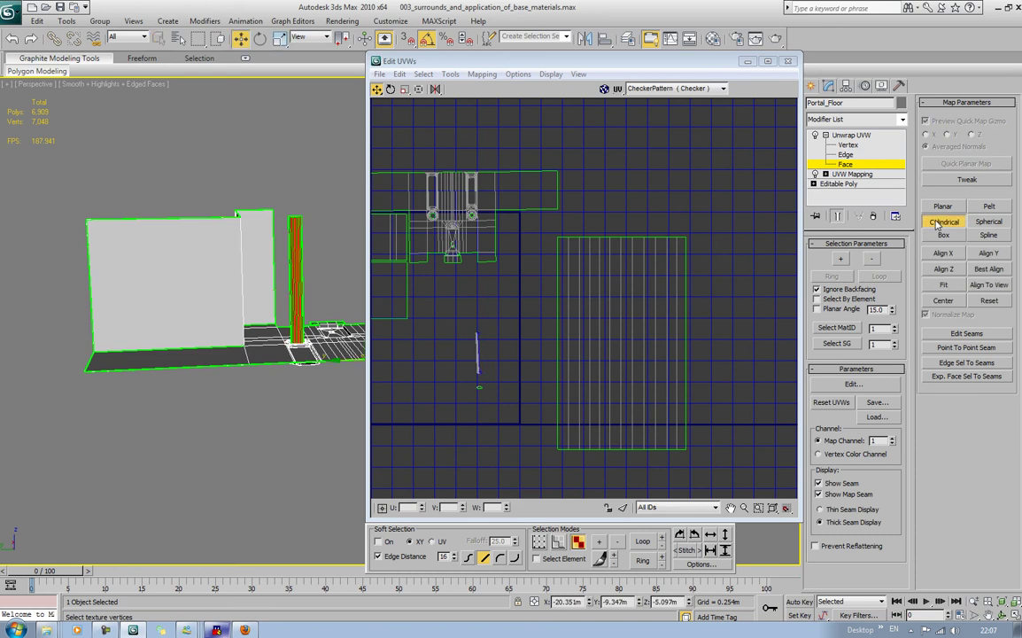
left_click(946, 284)
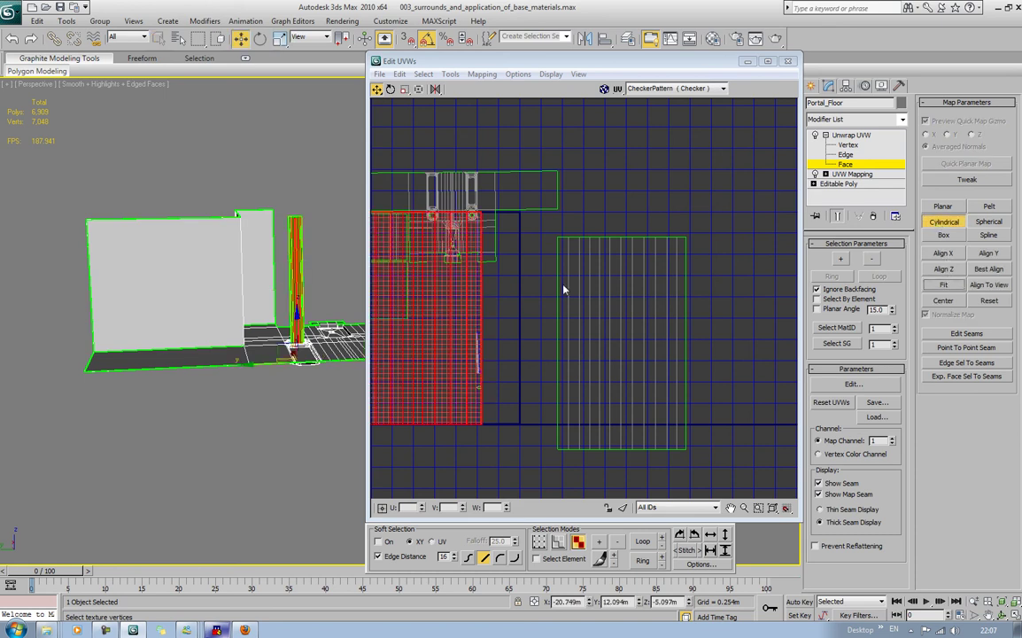
left_click(953, 224)
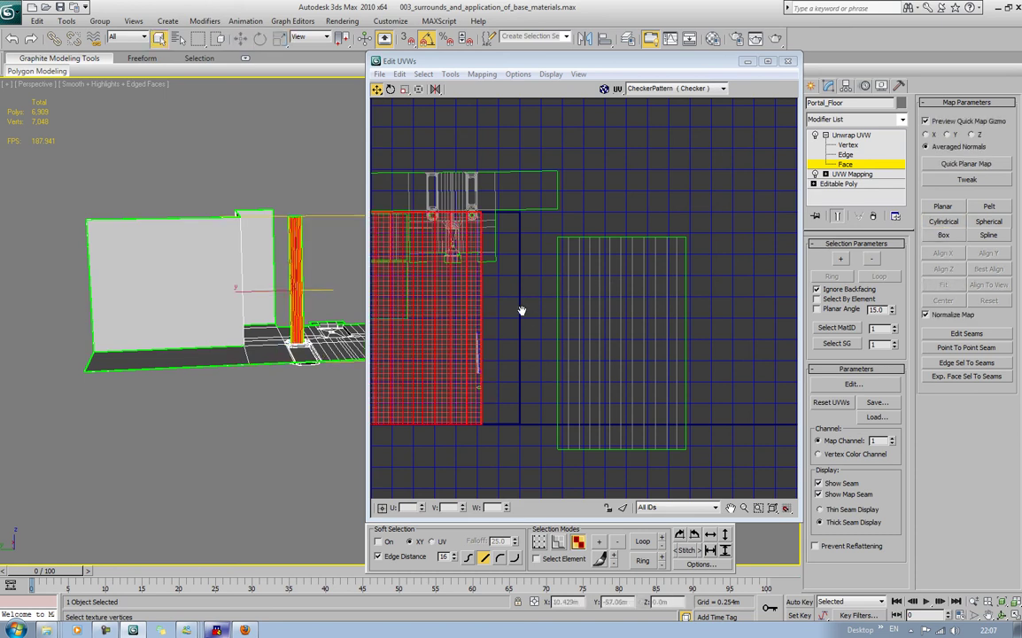
middle_click_drag(522, 310, 558, 260)
left_click_drag(479, 258, 826, 282)
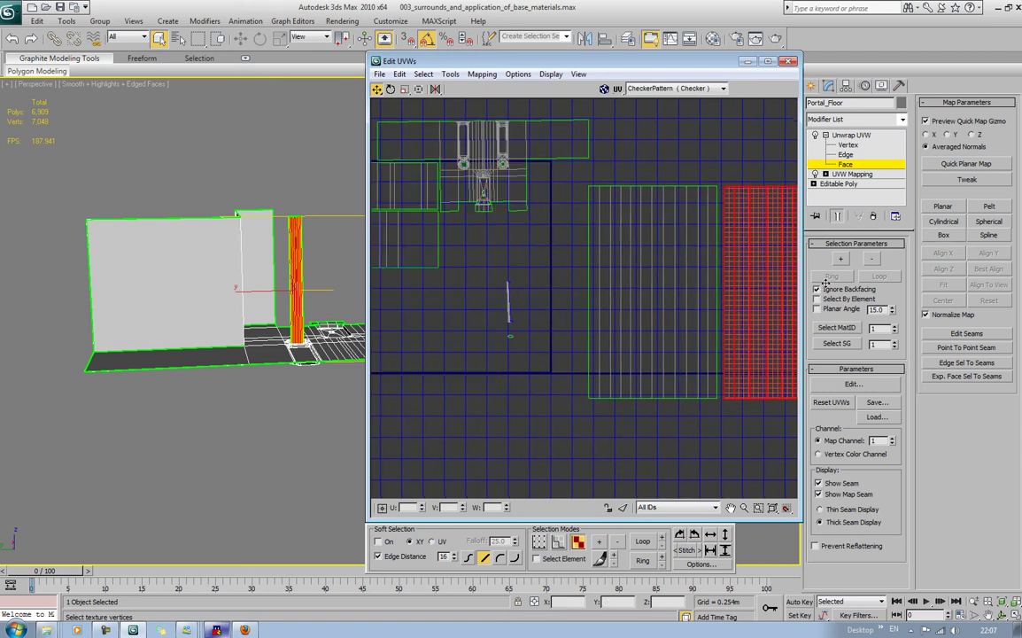
middle_click_drag(675, 283, 566, 284)
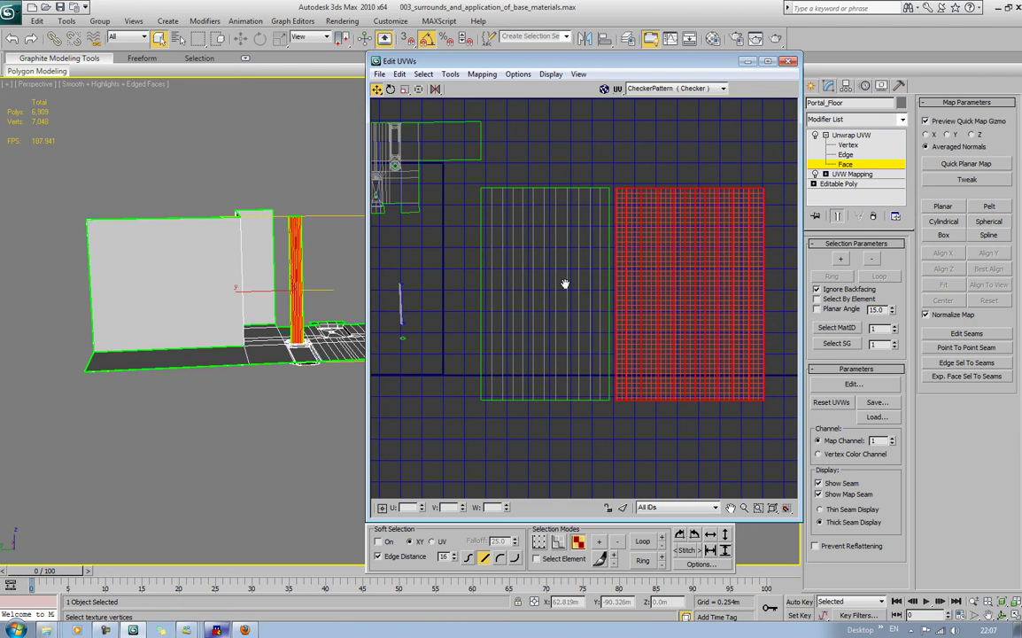
Reselect the outermost pillar UV island and narrow it slightly with Freeform mode.
left_click(613, 218)
scroll(616, 220, "down", 2)
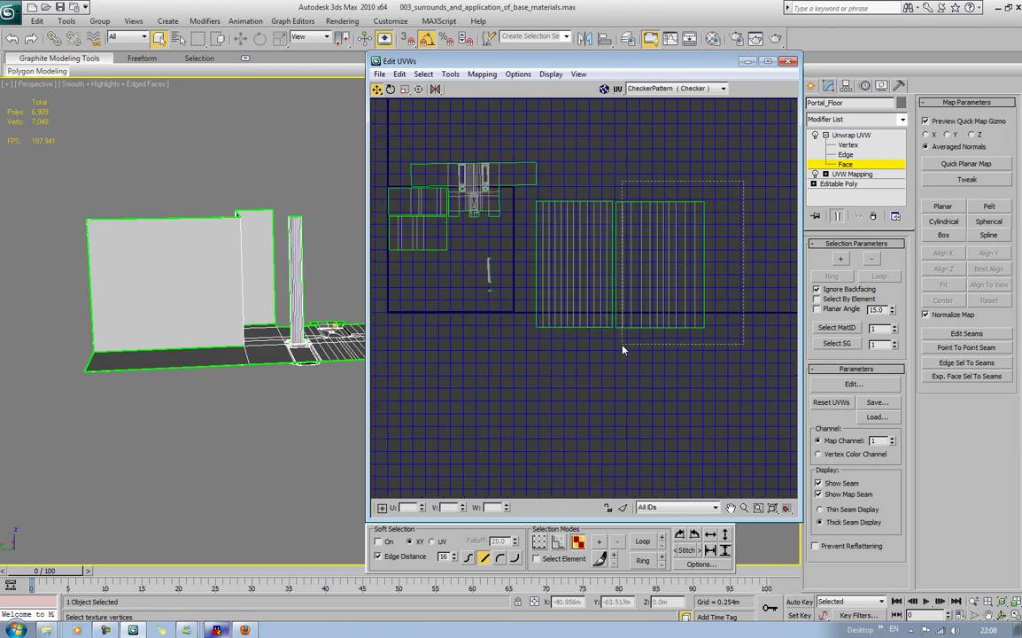
left_click_drag(623, 350, 618, 349)
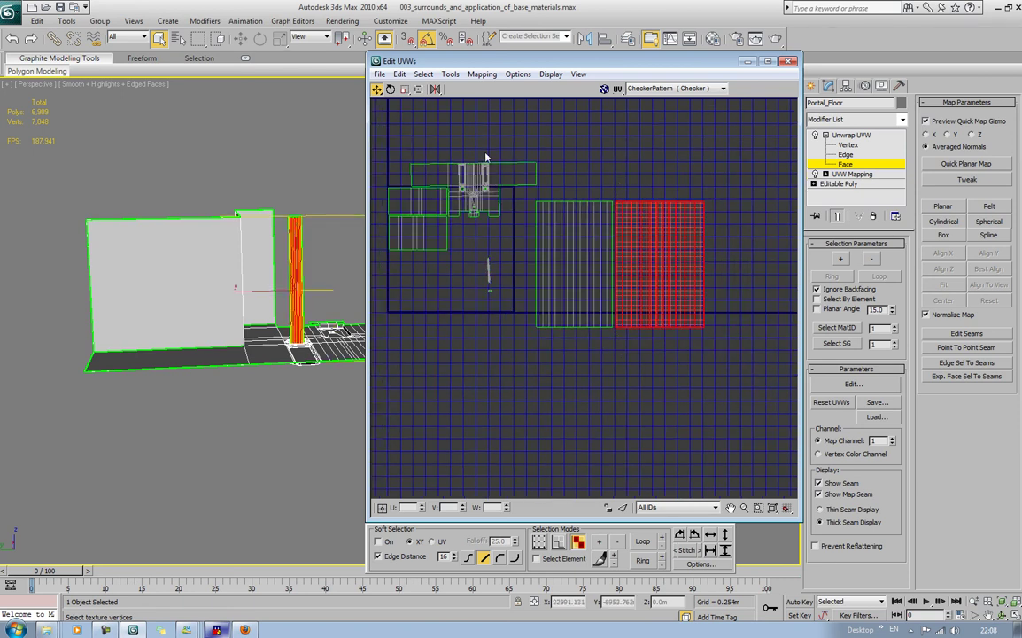
left_click(420, 90)
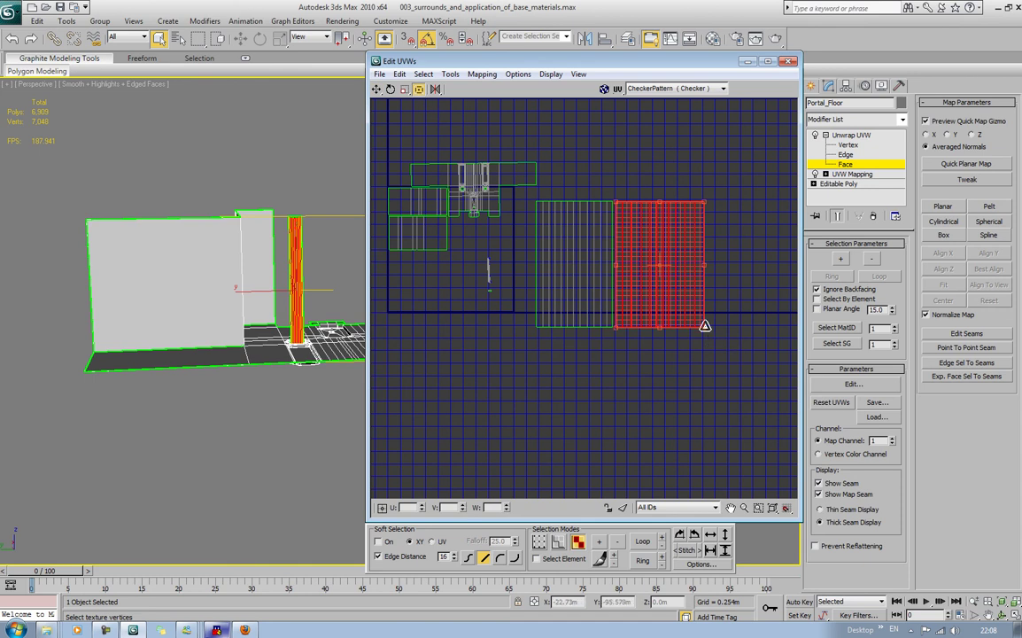
left_click_drag(705, 325, 698, 325)
scroll(698, 325, "up", 2)
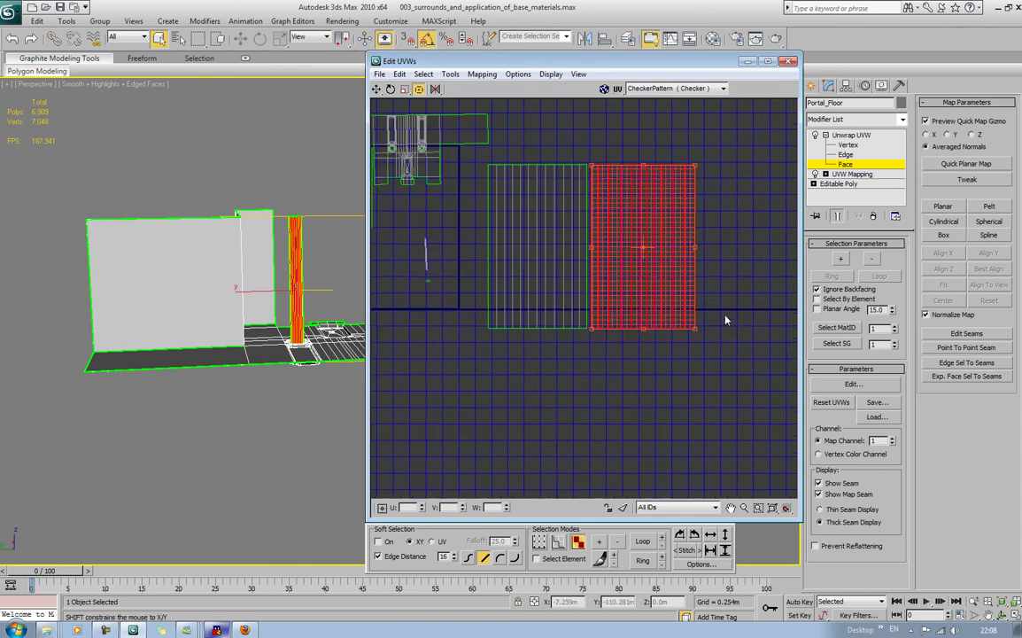
left_click(725, 317)
Select the small leftover UV pieces inside the UV tile and locate them on the pillars.
middle_click_drag(594, 293, 601, 316)
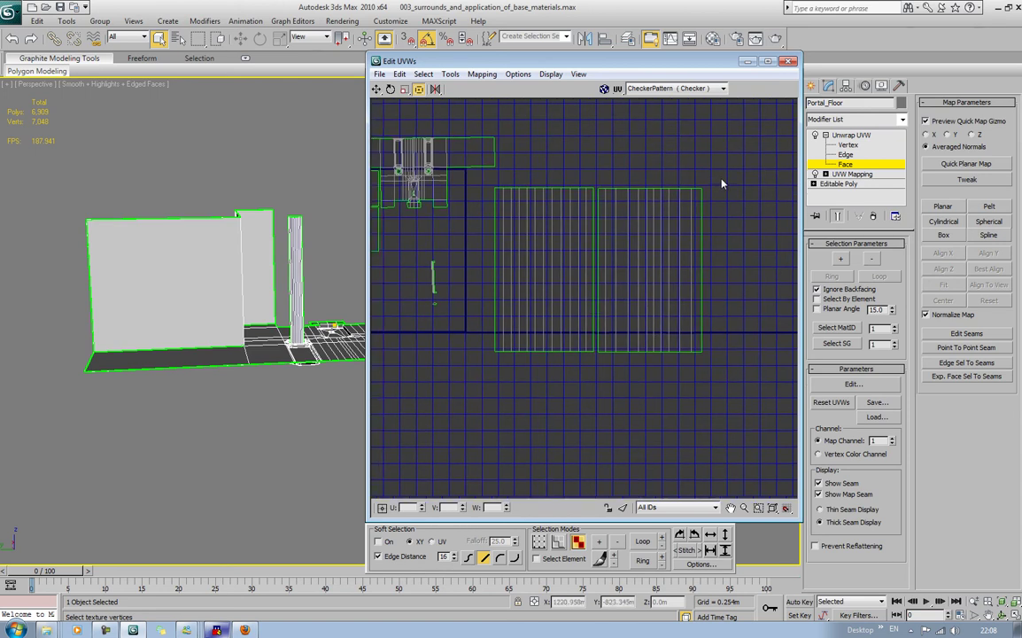
middle_click_drag(521, 235, 603, 260)
scroll(295, 411, "up", 3)
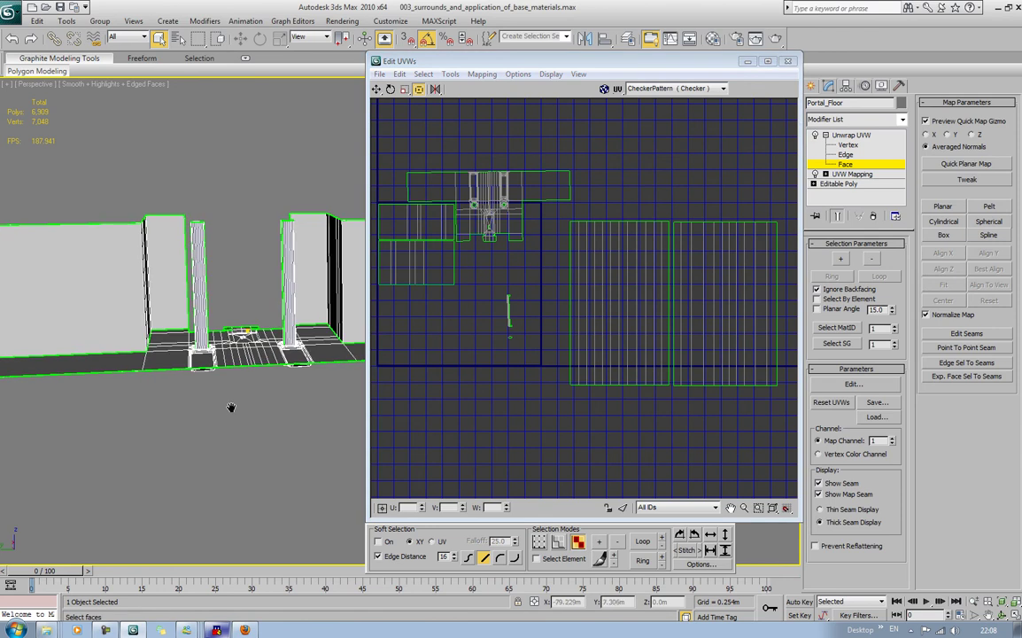
left_click_drag(474, 281, 548, 357)
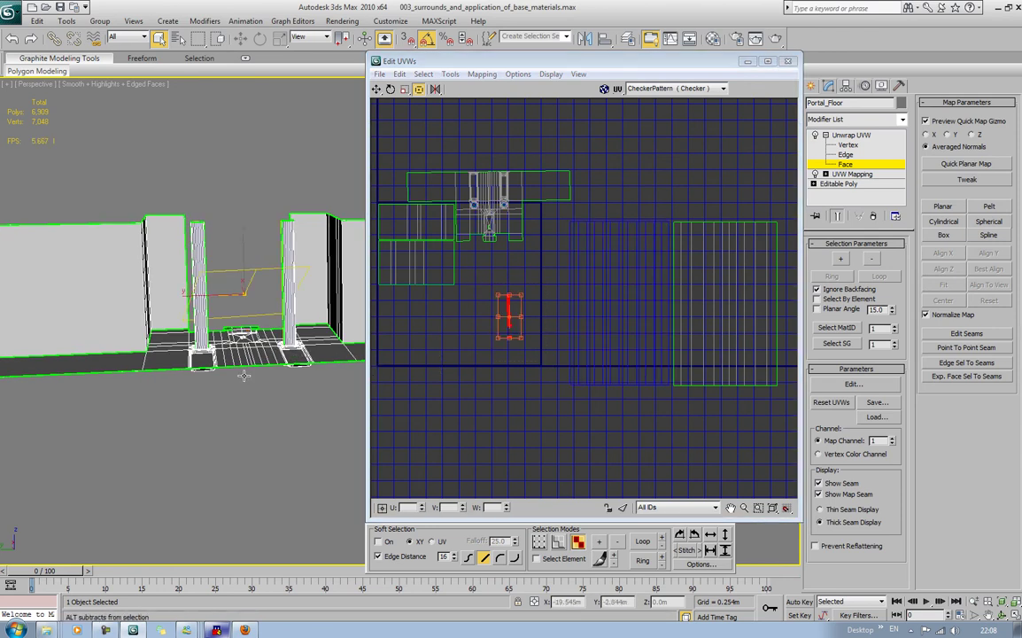
middle_click_drag(243, 336, 243, 398, "alt")
scroll(262, 370, "up", 5)
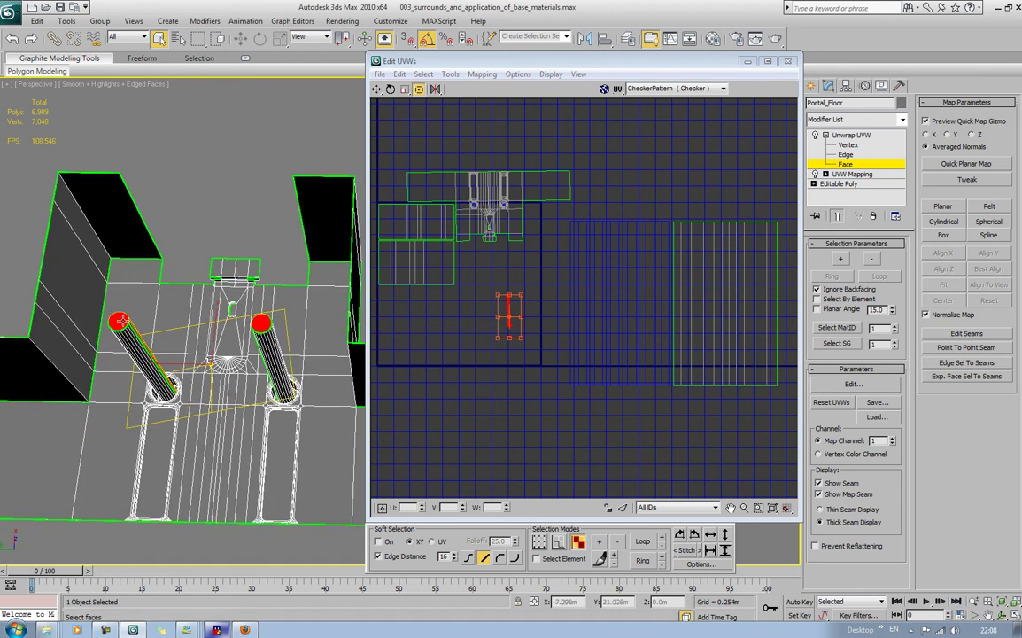
Select the side faces in the outermost pillar UV island and examine the pillar from behind for faces left out.
left_click(120, 321)
middle_click_drag(120, 321, 128, 150, "alt")
left_click(178, 135)
scroll(141, 178, "down", 5)
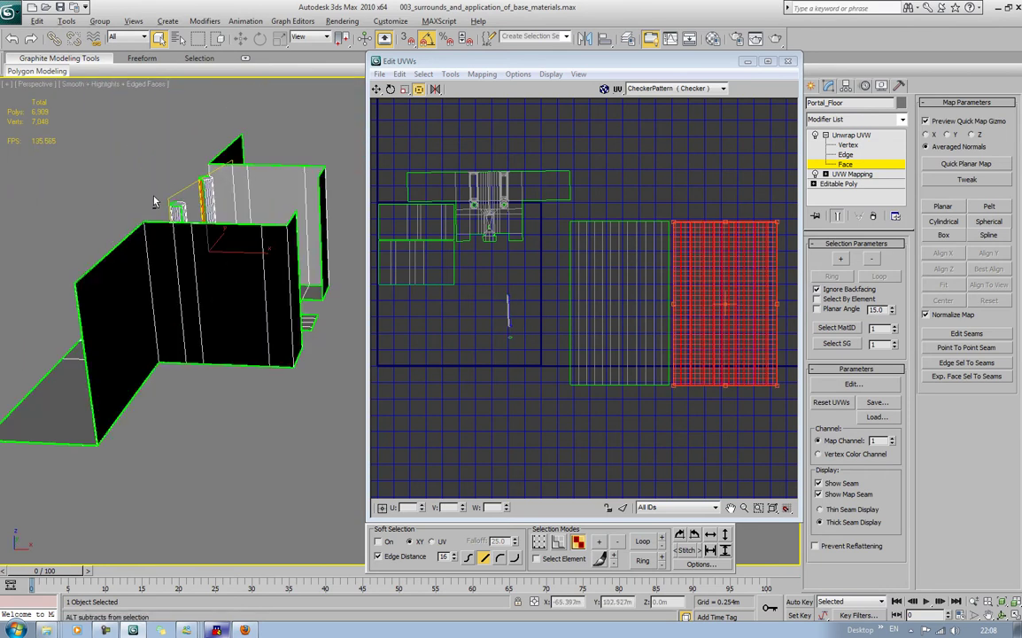
middle_click_drag(154, 202, 148, 312, "alt")
scroll(148, 312, "up", 3)
middle_click_drag(153, 262, 246, 330)
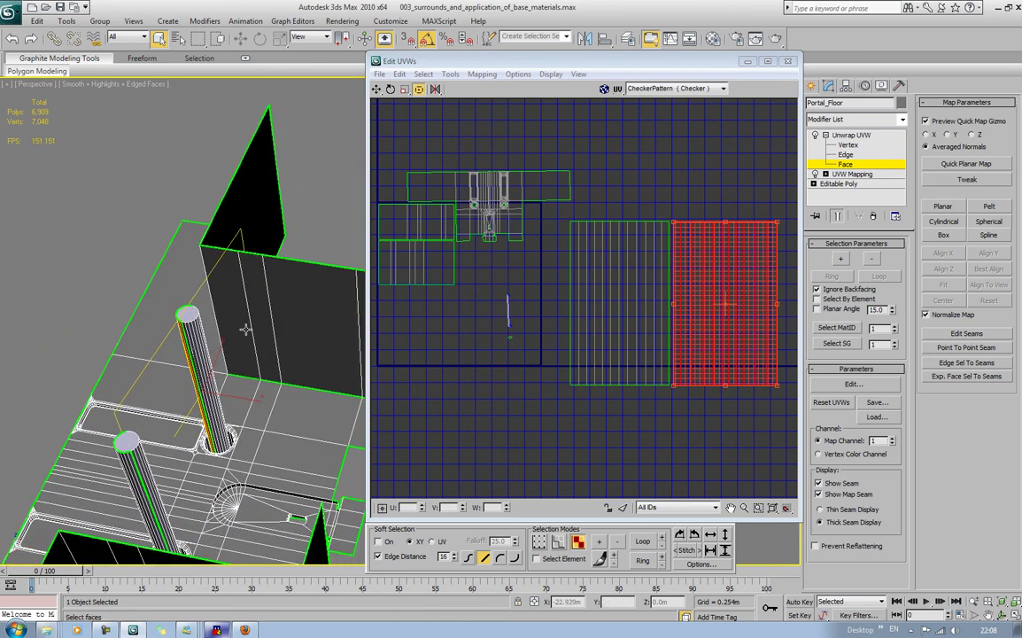
Turn off Ignore Backfacing and select the side faces all around the pillar belonging to the outermost UV island.
left_click(817, 290)
middle_click_drag(109, 342, 1018, 289, "alt")
scroll(1021, 433, "down", 5)
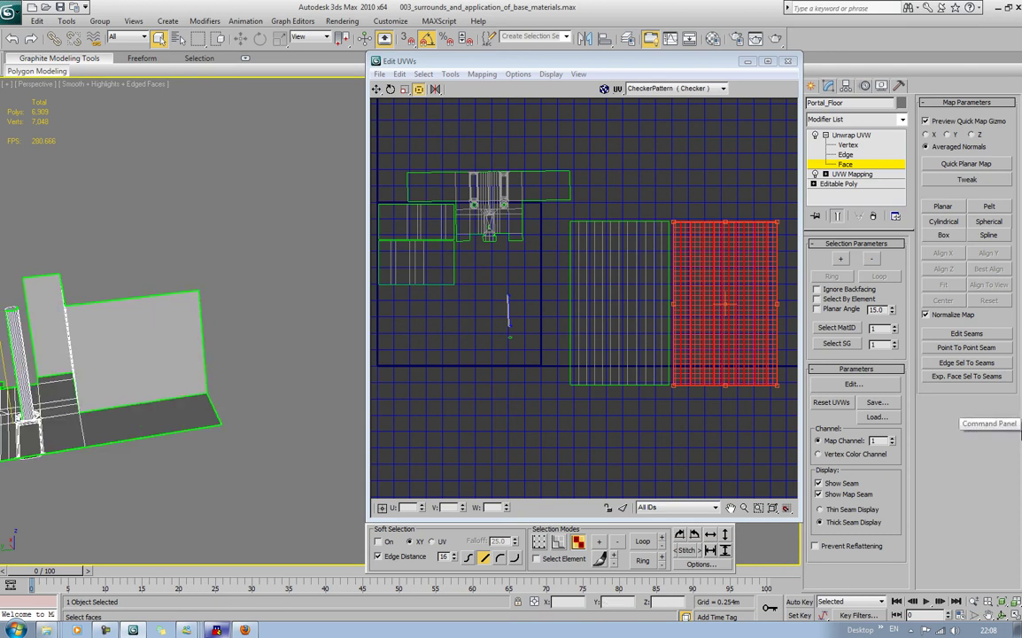
left_click(249, 199)
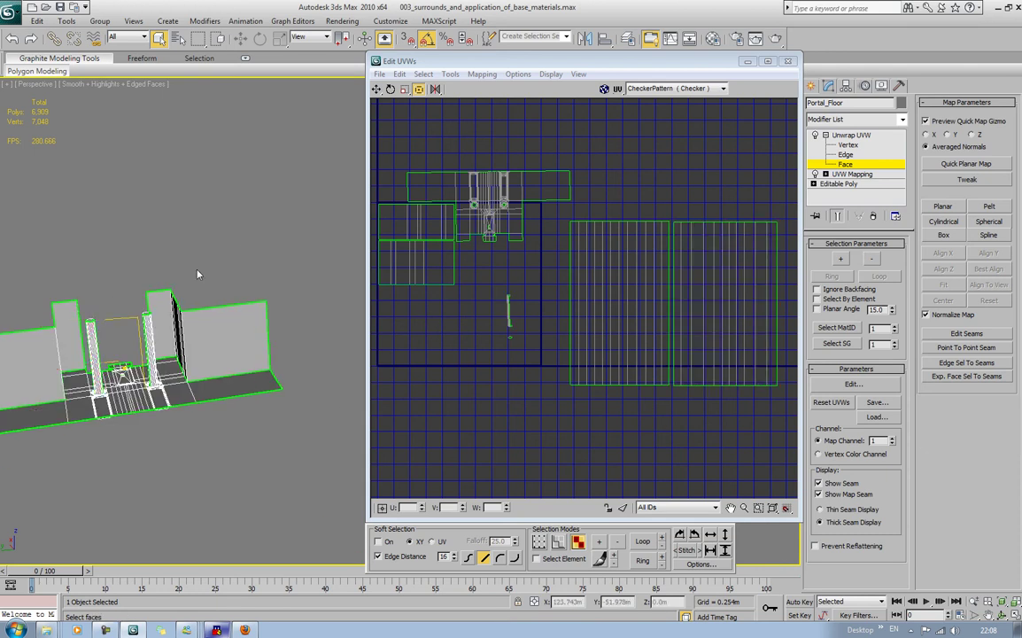
scroll(251, 259, "up", 10)
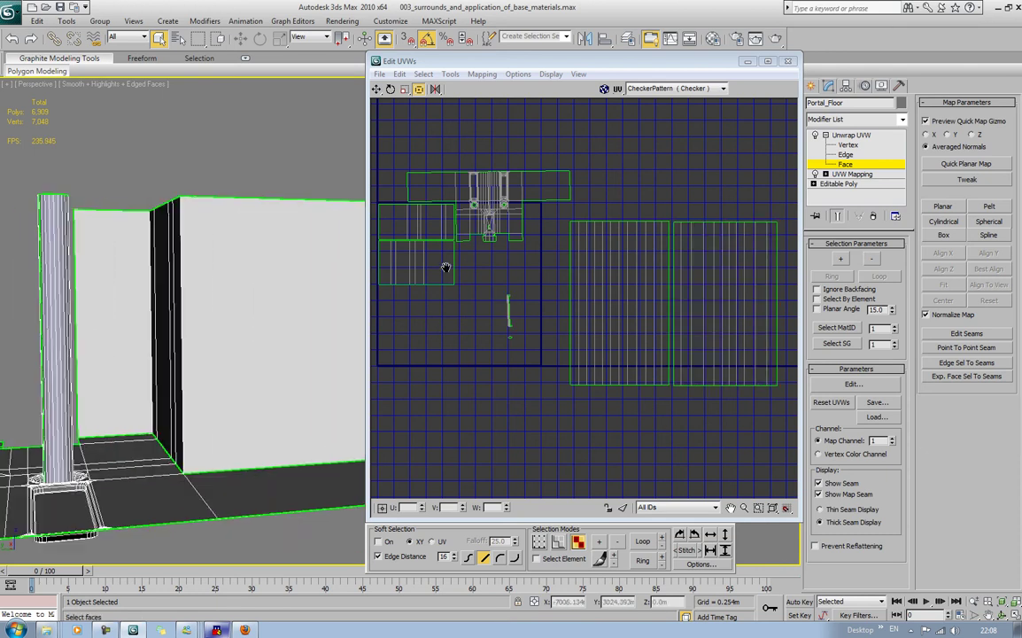
middle_click_drag(445, 267, 285, 283)
left_click_drag(219, 287, 104, 323)
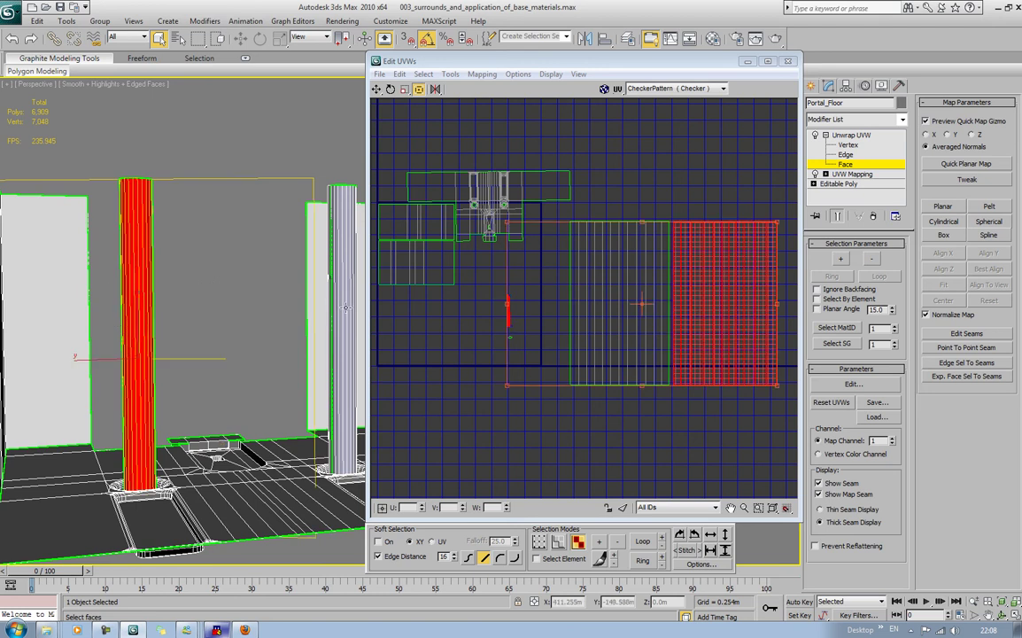
Remap the full pillar cylindrically with a fitted gizmo and move its UV island beyond the other pillar's island.
left_click(944, 221)
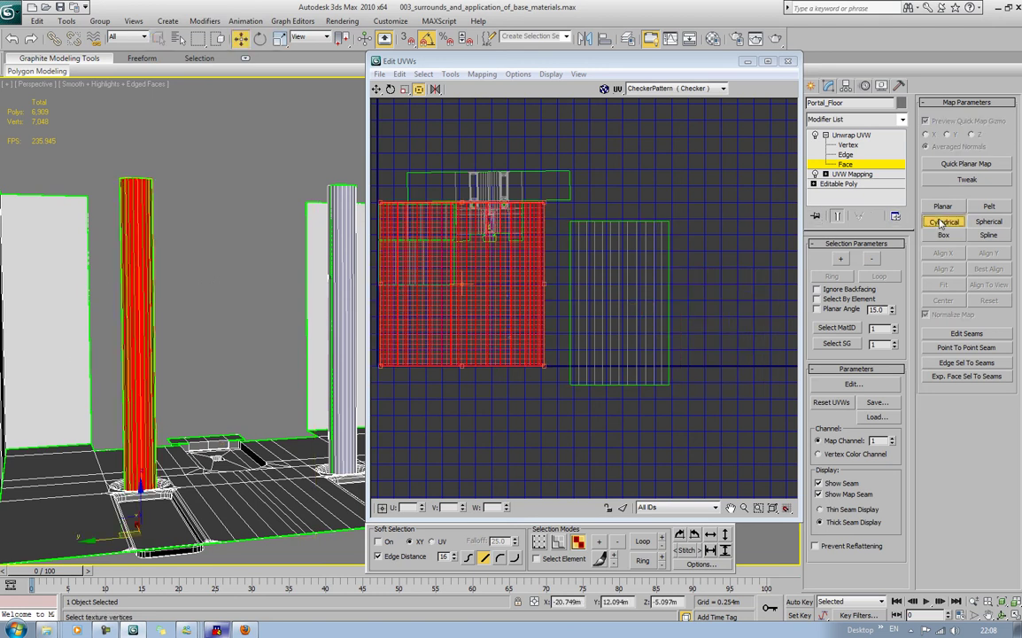
left_click(943, 285)
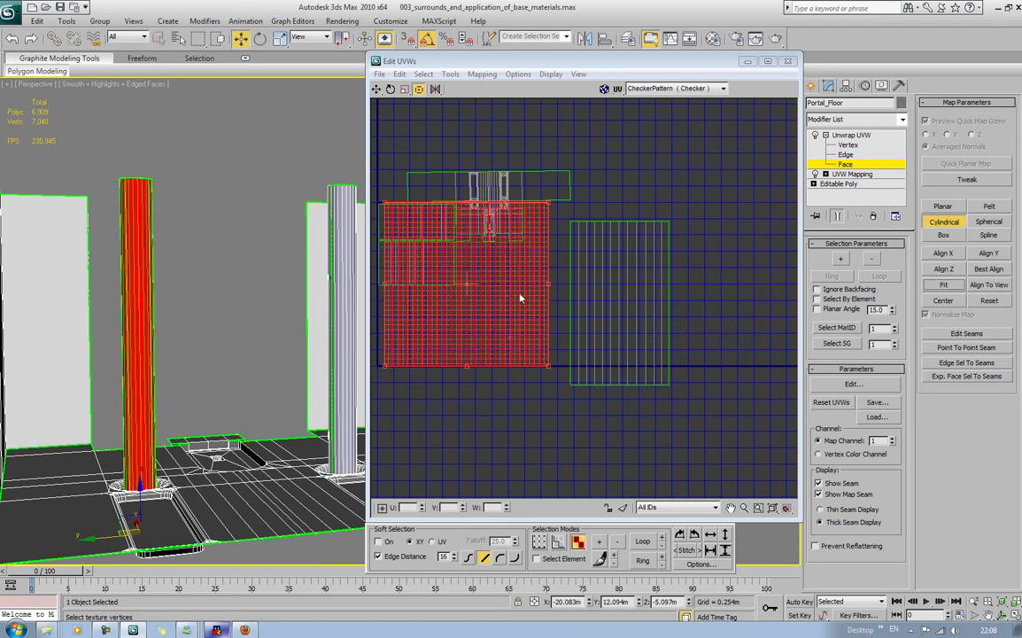
left_click(377, 89)
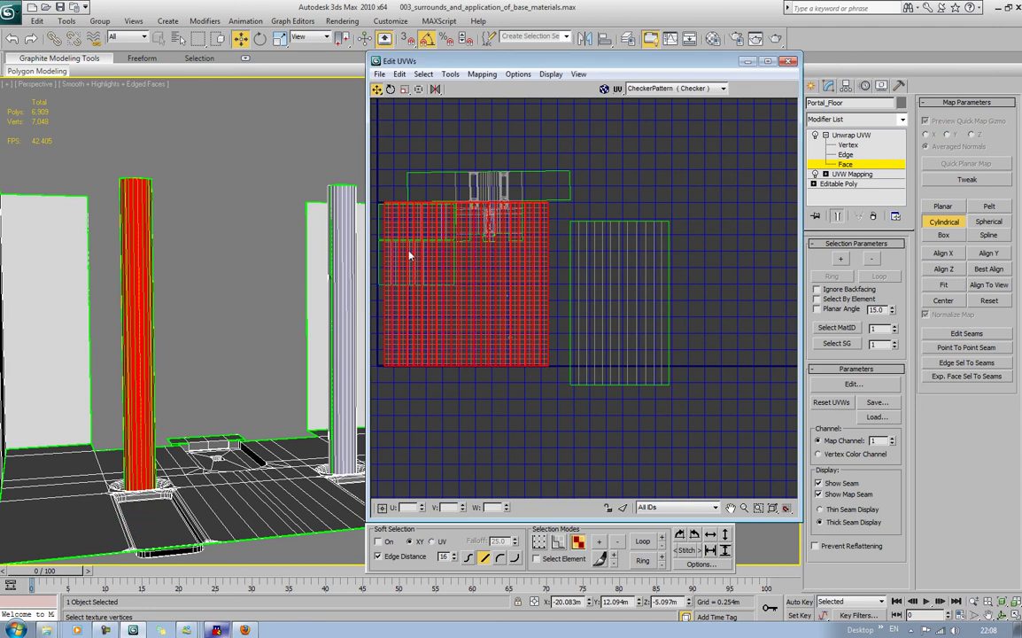
left_click_drag(431, 286, 433, 347)
left_click(945, 222)
left_click(944, 223)
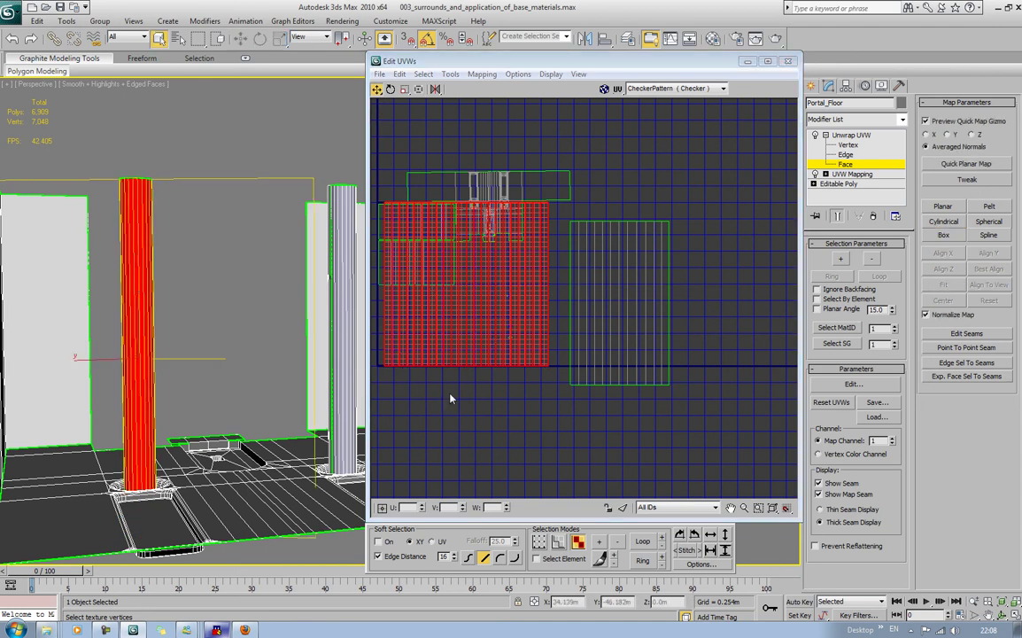
left_click_drag(451, 358, 748, 378)
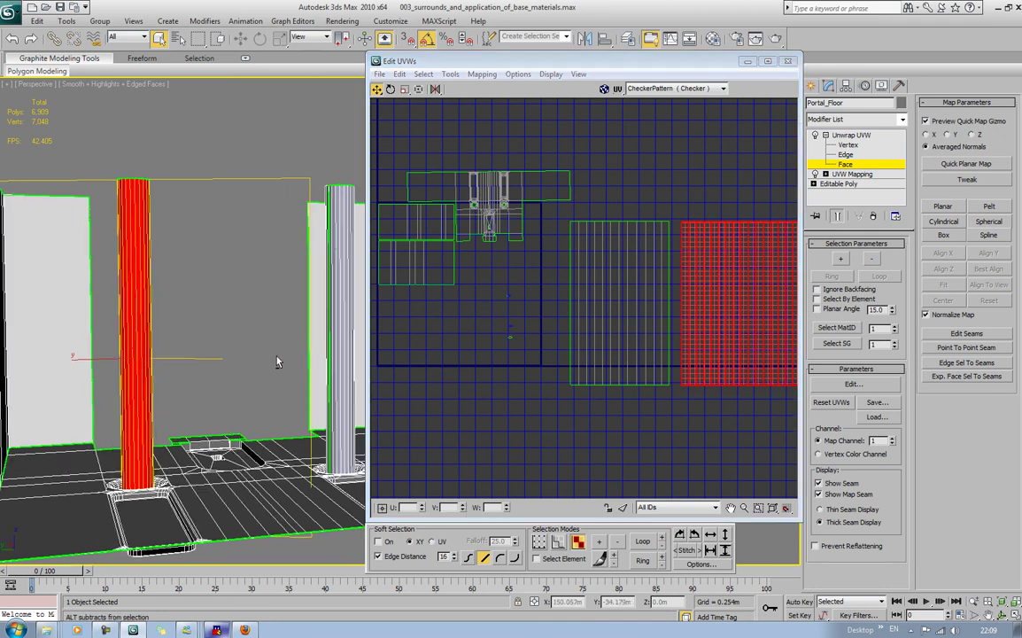
Select all side faces of the remaining pillar and apply cylindrical mapping with the gizmo fitted to them.
middle_click_drag(249, 321, 228, 318, "alt")
left_click(295, 346)
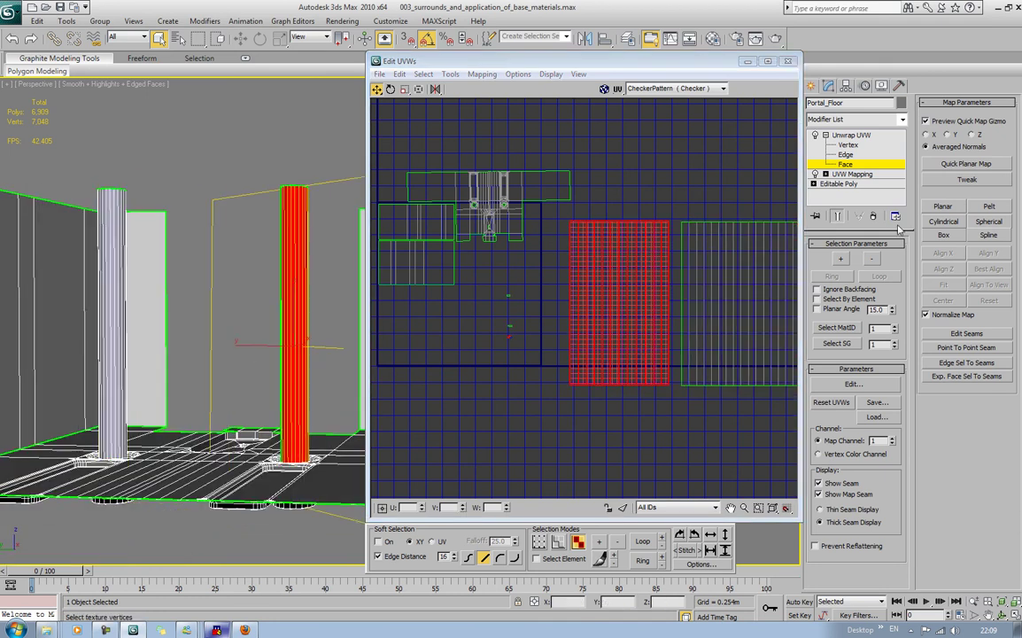
left_click(944, 222)
left_click(943, 285)
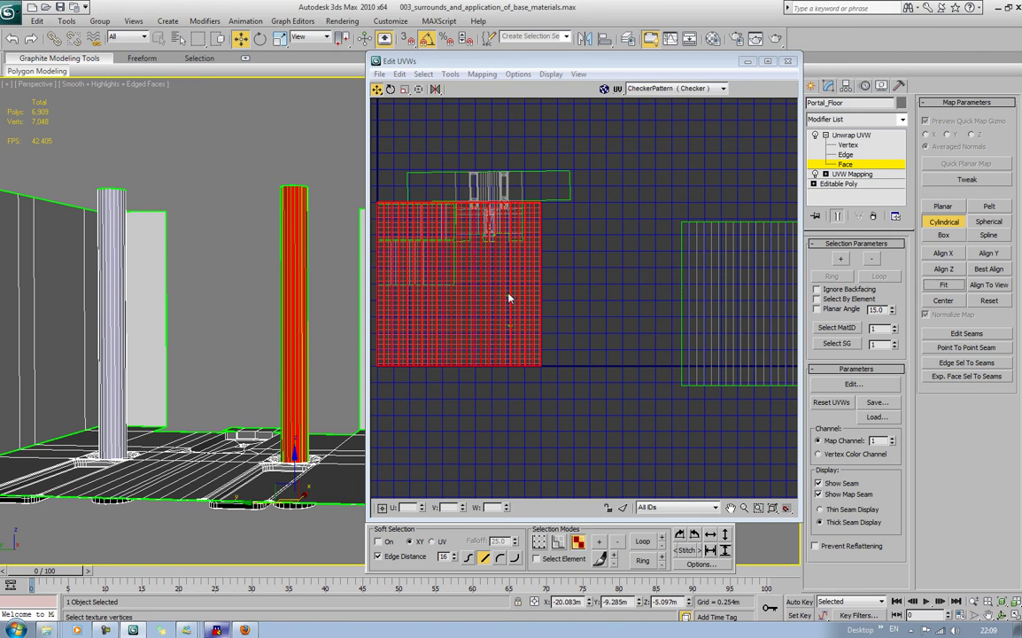
middle_click_drag(539, 321, 510, 336)
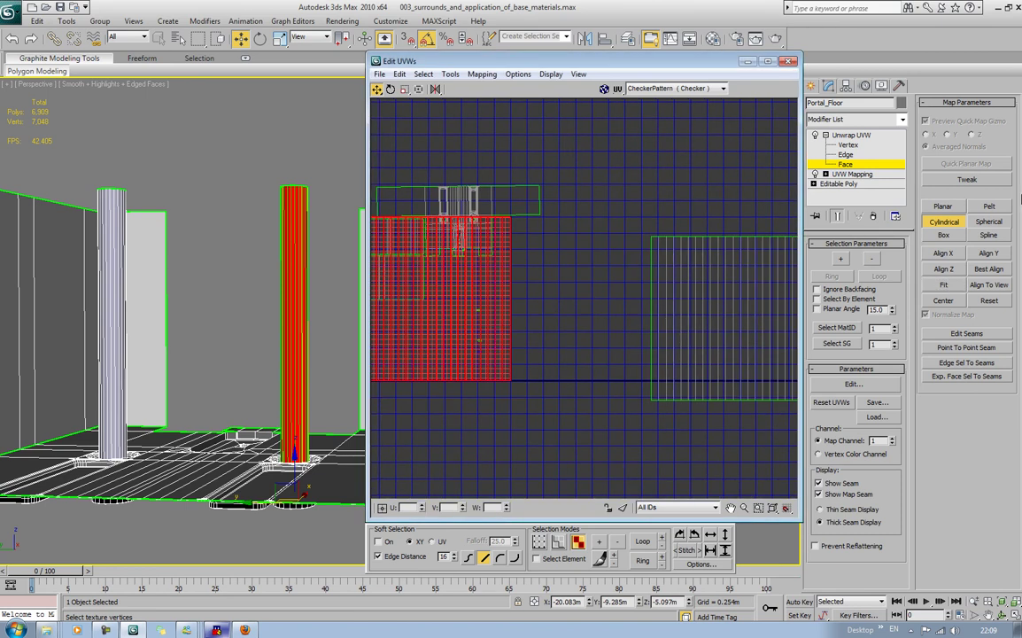
Finish the second pillar's cylindrical mapping and move its UV island outside the tile, directly above the other pillar's island.
left_click(926, 224)
middle_click_drag(638, 336, 600, 341)
left_click_drag(464, 335, 766, 189)
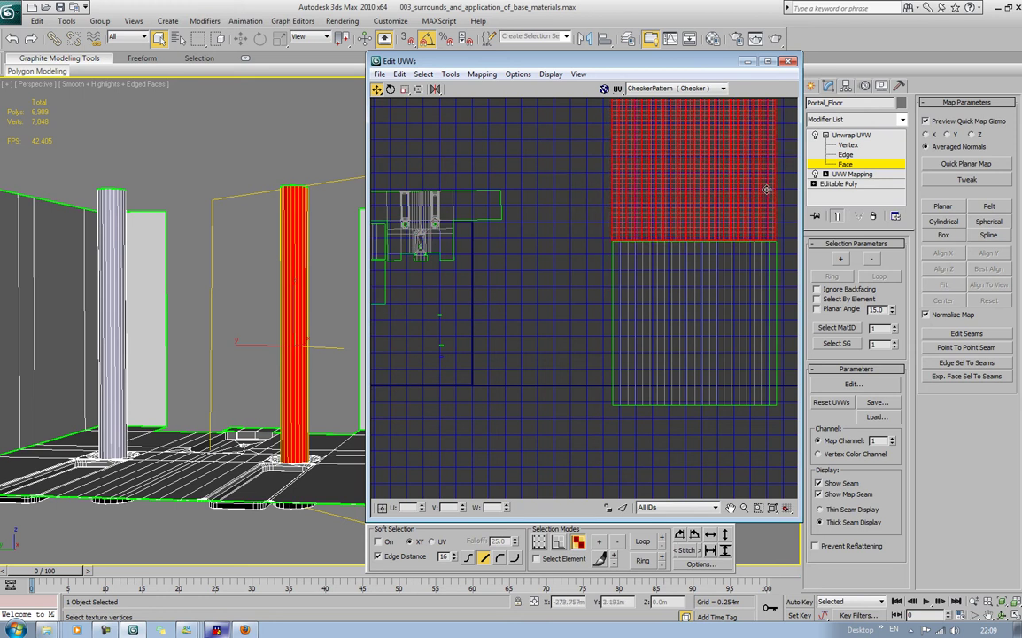
left_click(503, 288)
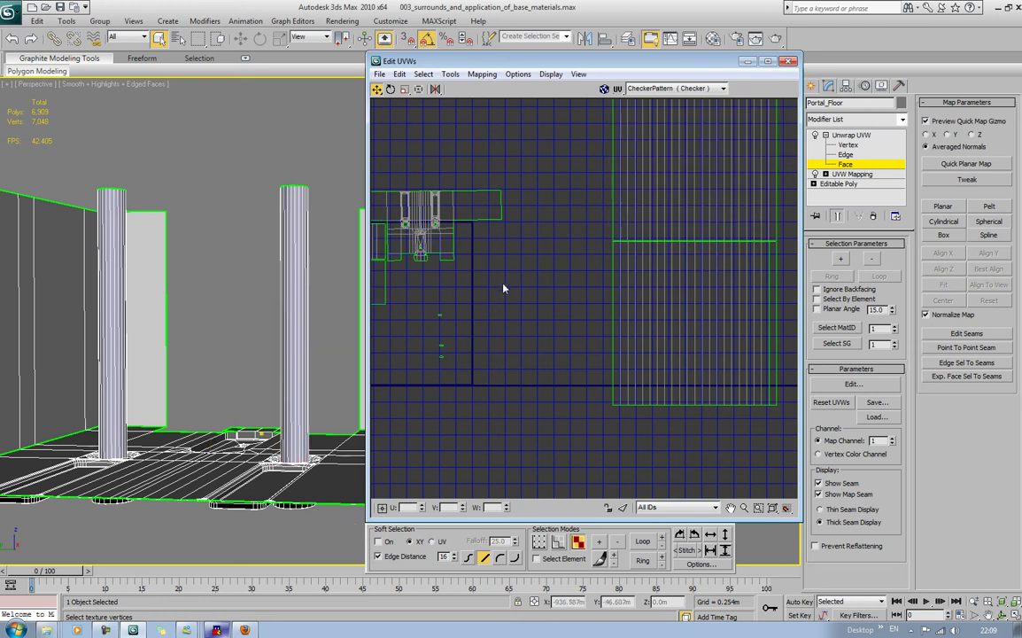
Select the top cap faces of both pillars and apply planar mapping to them.
middle_click_drag(234, 229, 250, 277, "alt")
left_click(297, 266)
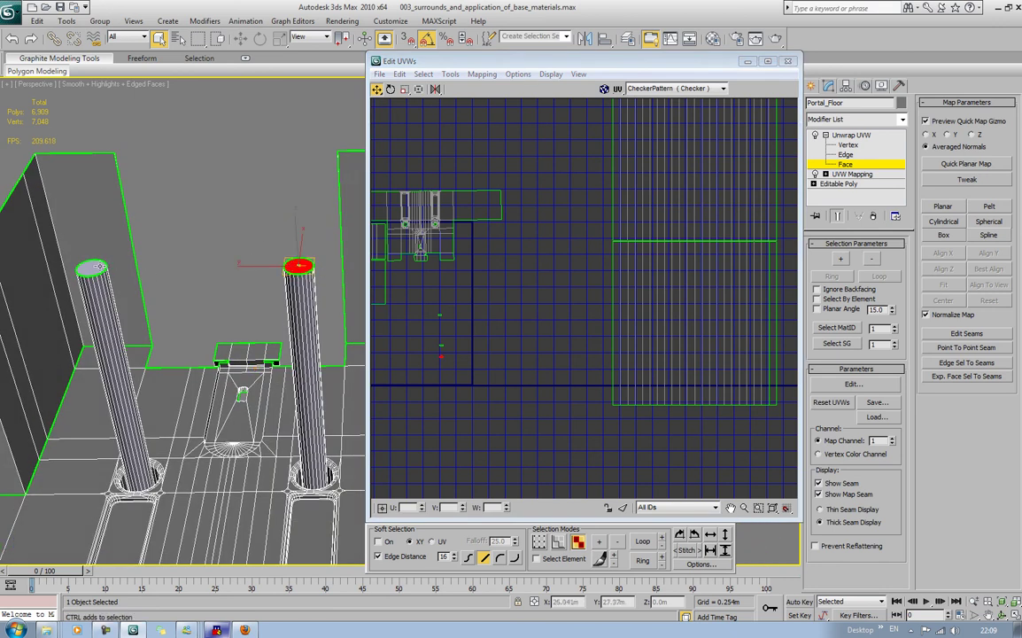
left_click(104, 269, "ctrl")
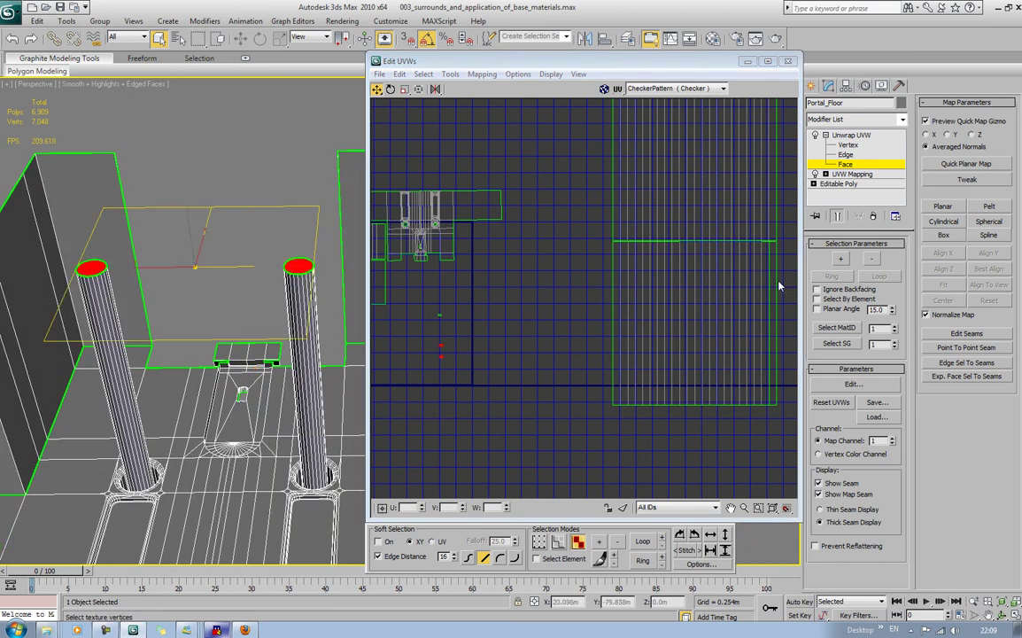
left_click(944, 207)
mouse_move(540, 346)
middle_mouse_down()
mouse_move(698, 301)
mouse_move(465, 344)
mouse_move(540, 340)
middle_mouse_up()
scroll(699, 301, "down", 3)
scroll(542, 342, "down", 2)
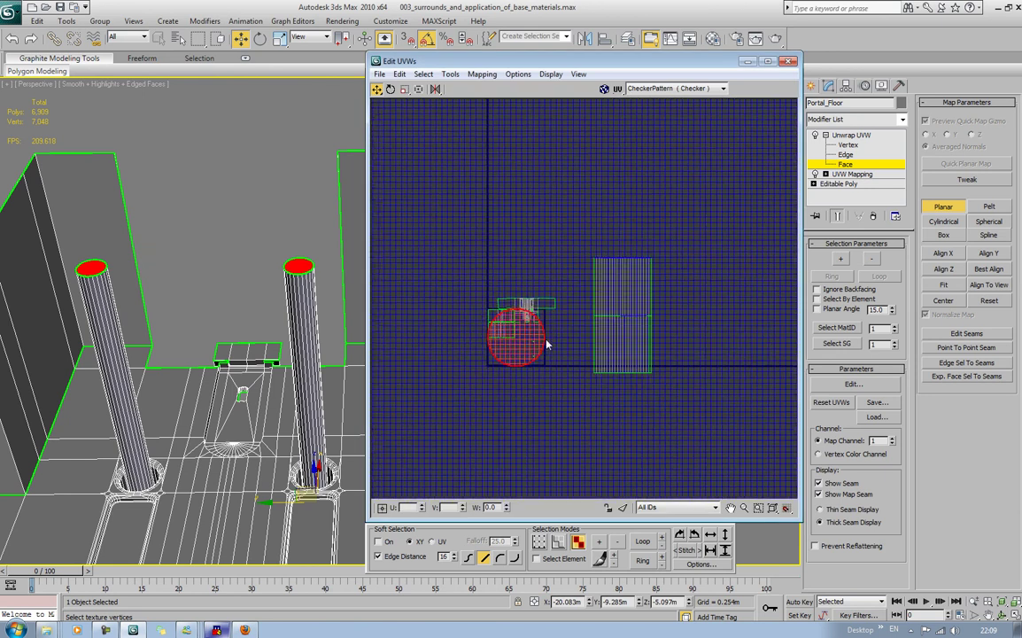
scroll(547, 344, "down", 2)
middle_click_drag(571, 289, 550, 333)
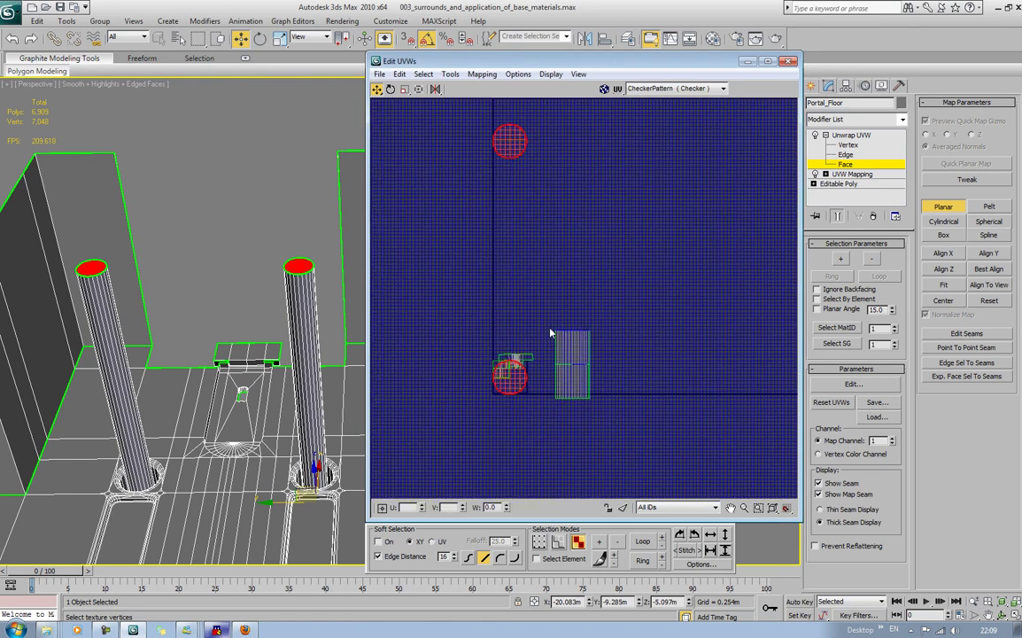
left_click(933, 209)
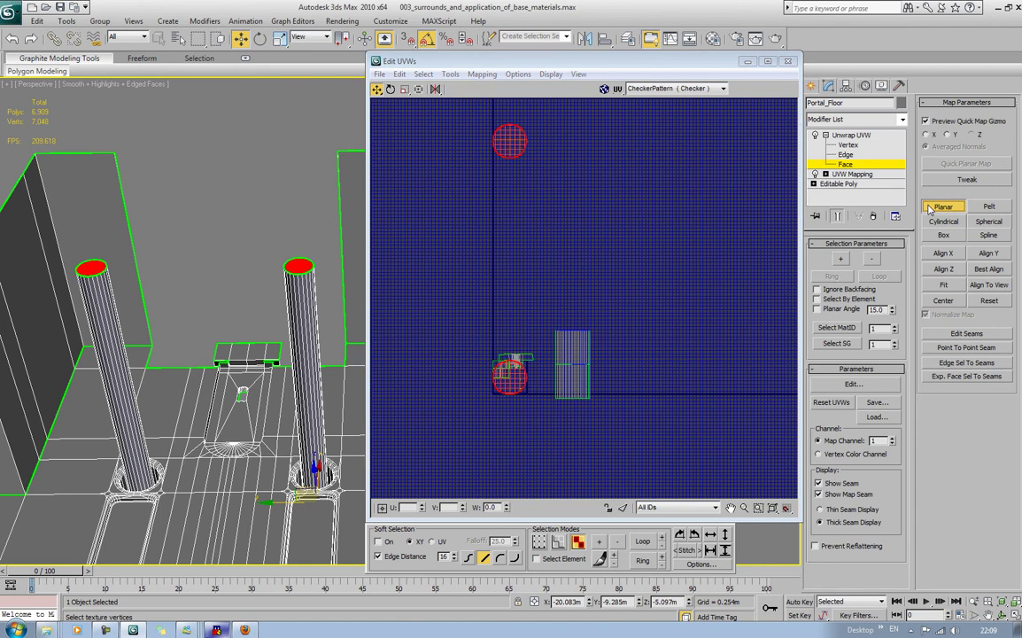
Move both cap islands beyond the pillar islands and stack one cap exactly over the other.
left_click_drag(514, 383, 651, 381)
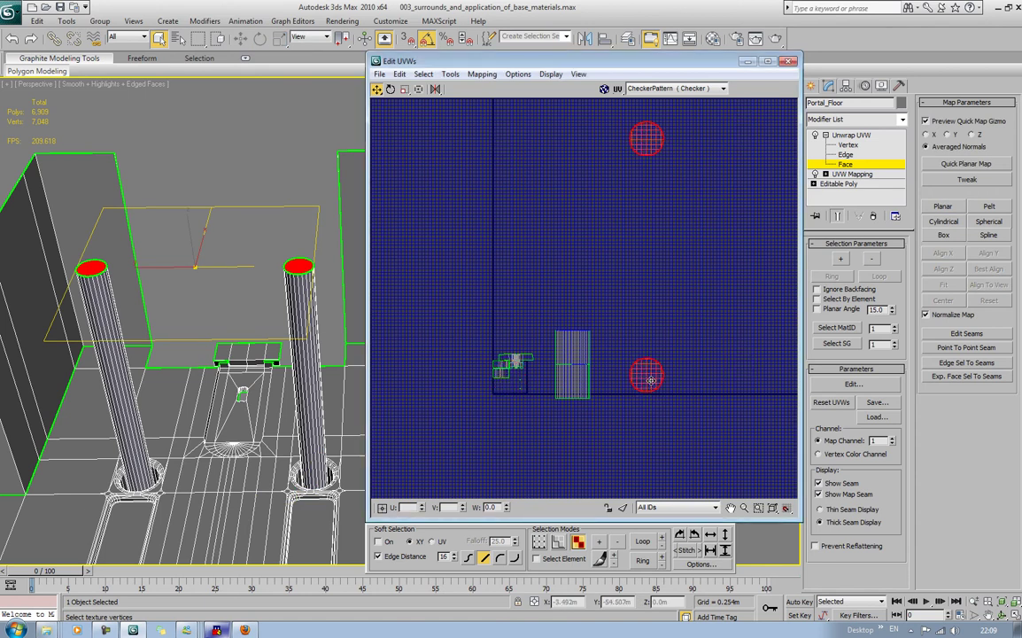
left_click(410, 133)
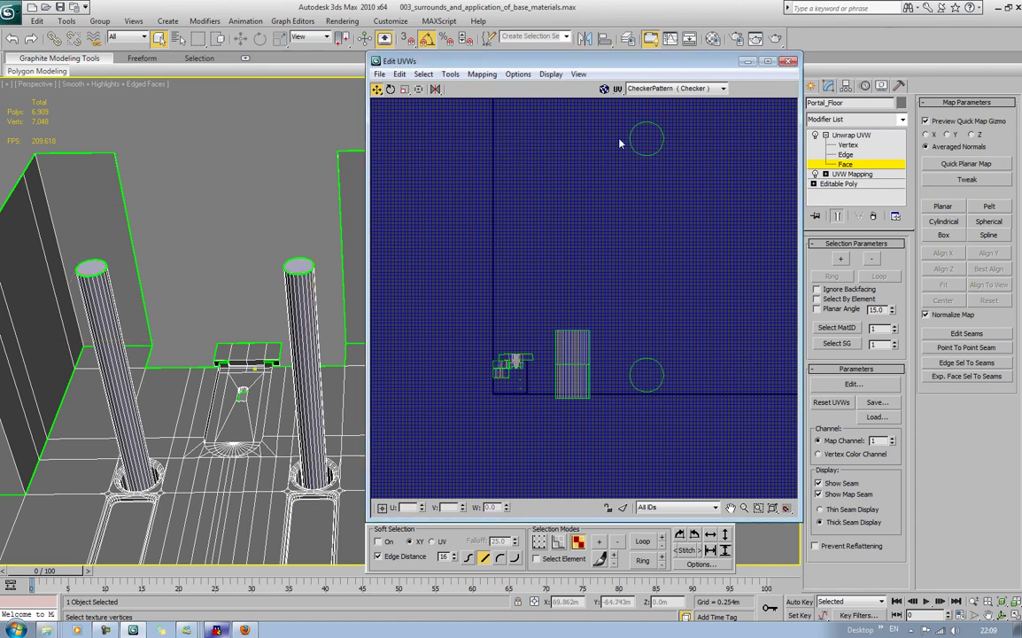
left_click(646, 139)
left_click_drag(645, 139, 673, 417)
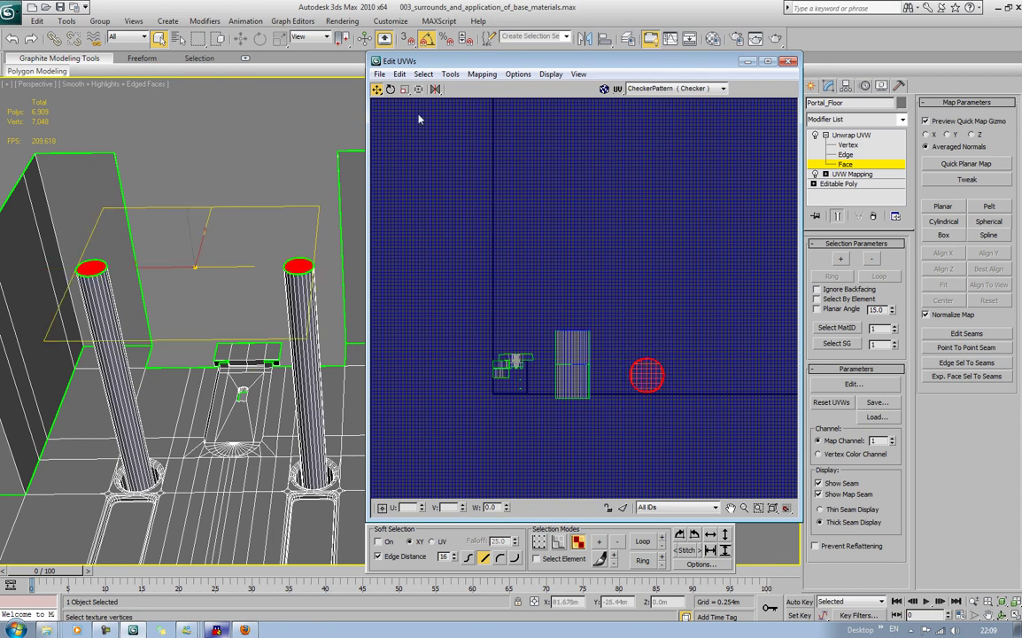
Scale the stacked pillar cap islands down to a small circle and move them into the UV tile.
left_click(405, 90)
left_click_drag(644, 376, 620, 390)
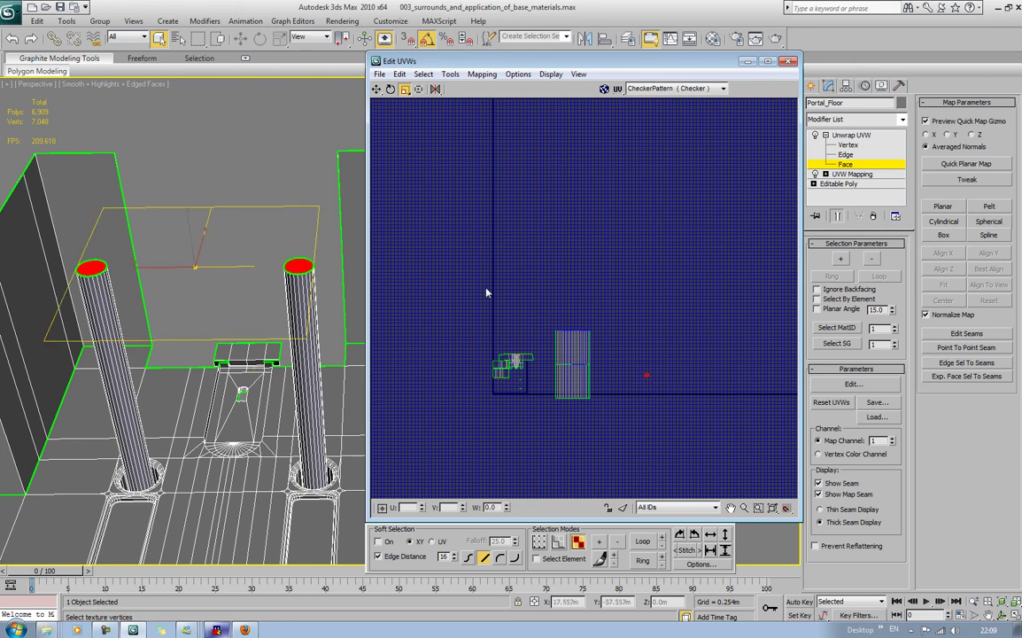
left_click(377, 89)
scroll(595, 392, "up", 3)
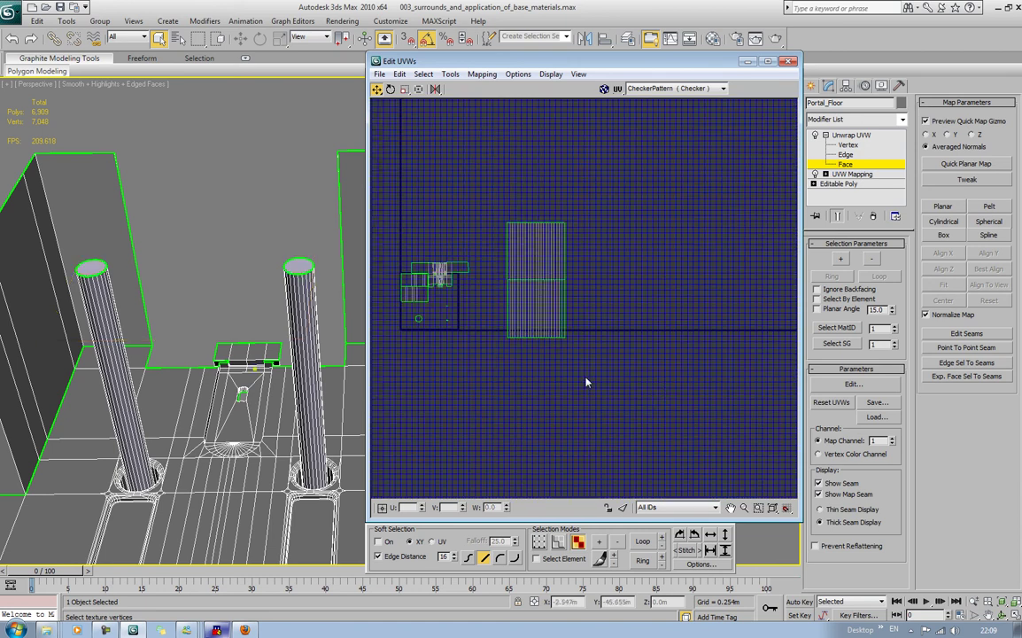
Select the group of floor, recess and base islands and move it up out of the UV tile.
middle_click_drag(668, 400, 672, 402)
left_click_drag(413, 258, 531, 338)
scroll(454, 315, "up", 2)
left_click_drag(454, 315, 455, 241)
left_click(497, 299)
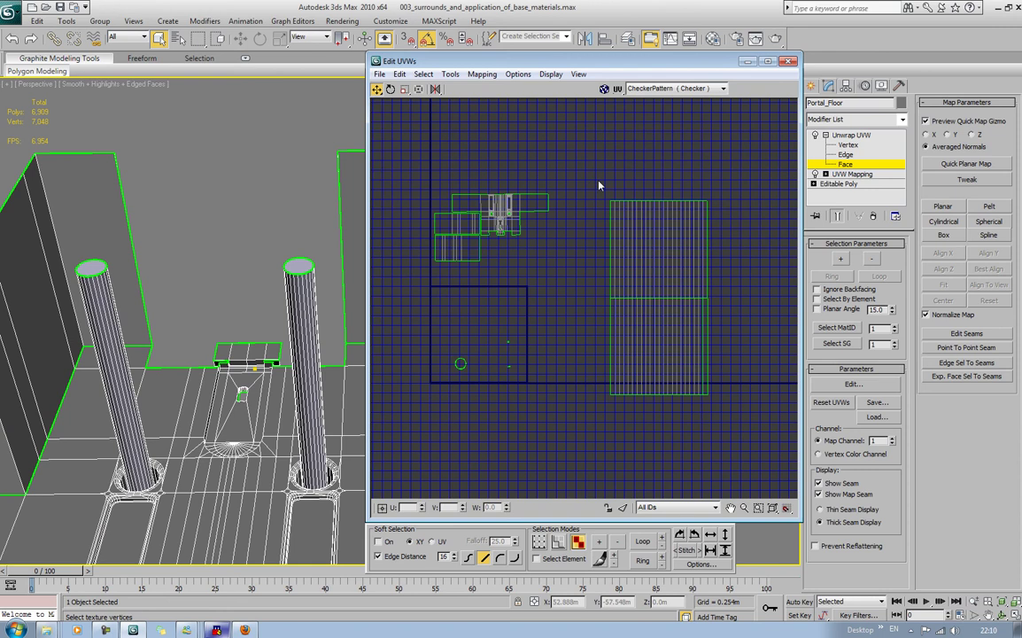
Rotate both pillar side islands together by a quarter turn and scale them down uniformly to about a third.
left_click_drag(599, 180, 732, 412)
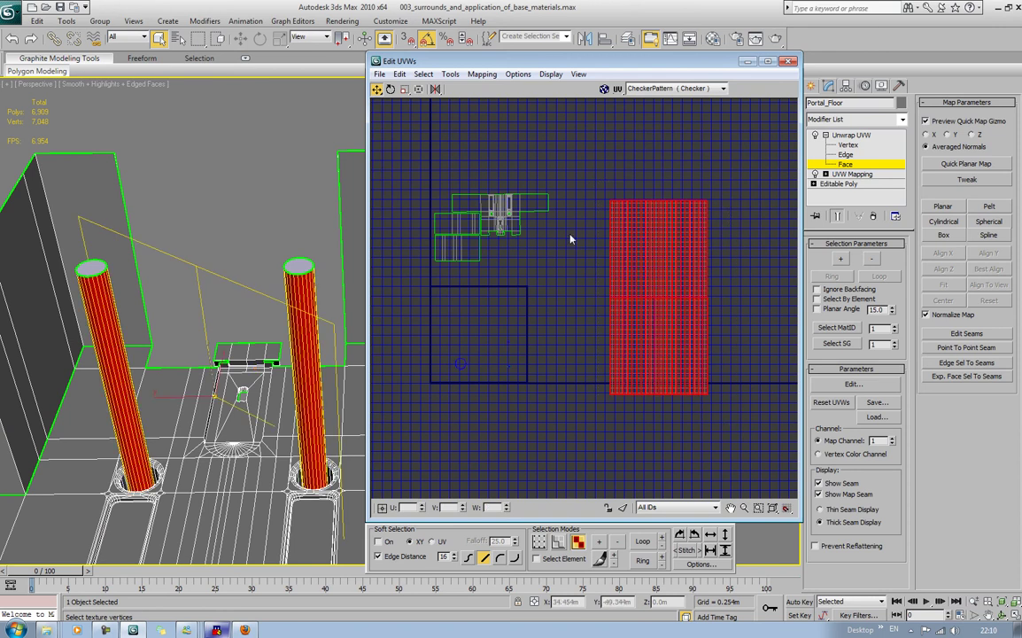
left_click(391, 90)
left_click_drag(611, 259, 589, 241)
left_click(405, 90)
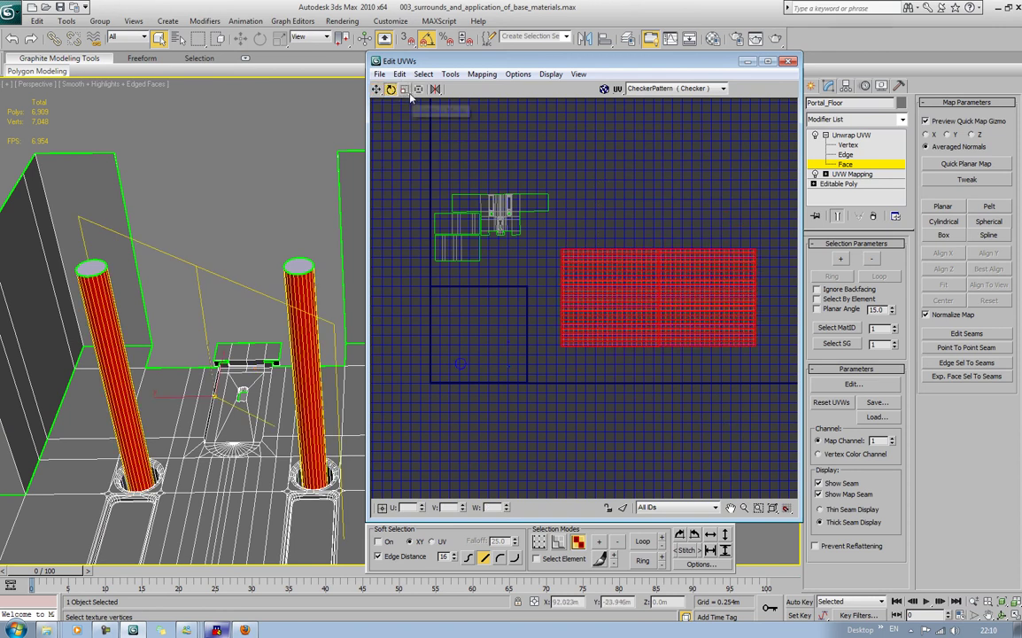
left_click_drag(611, 270, 650, 377)
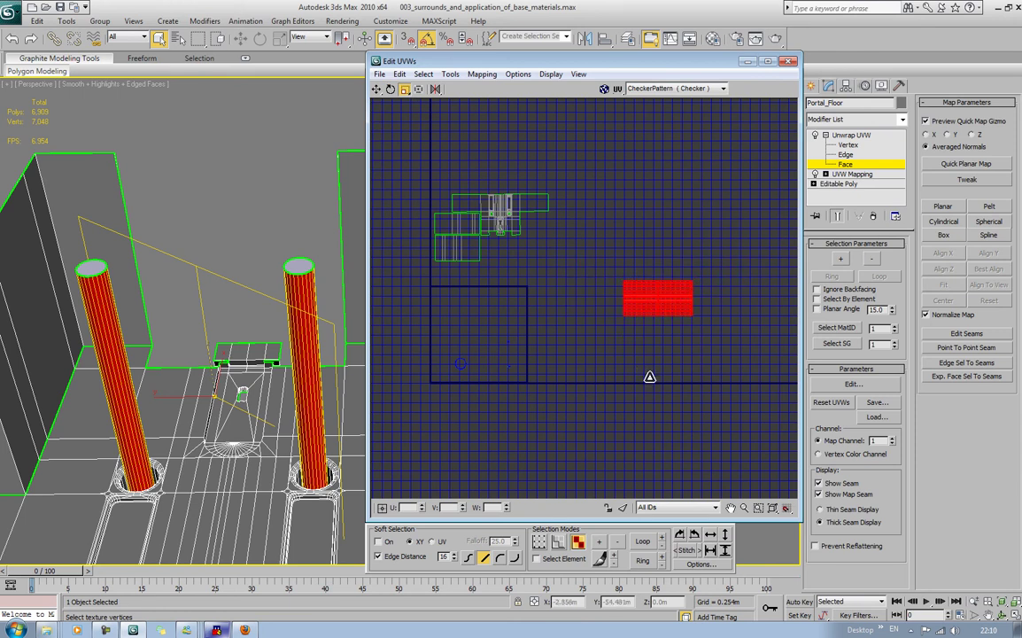
Place the pillar side islands beneath the floor islands and the cap islands beside the uppermost floor island.
left_click(377, 89)
left_click_drag(650, 301, 506, 258)
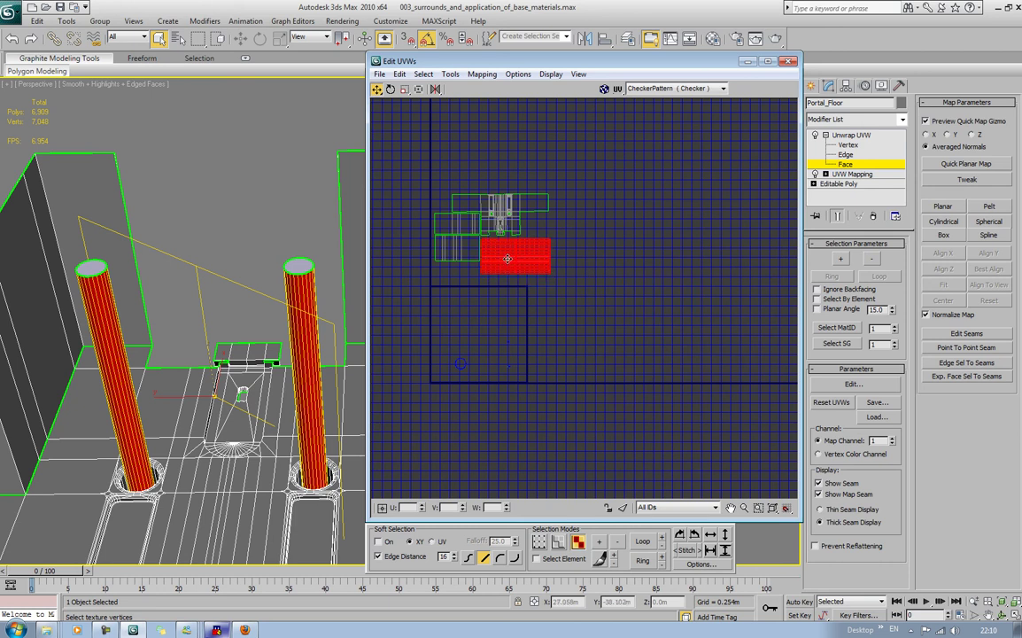
left_click(570, 320)
left_click_drag(453, 338, 444, 206)
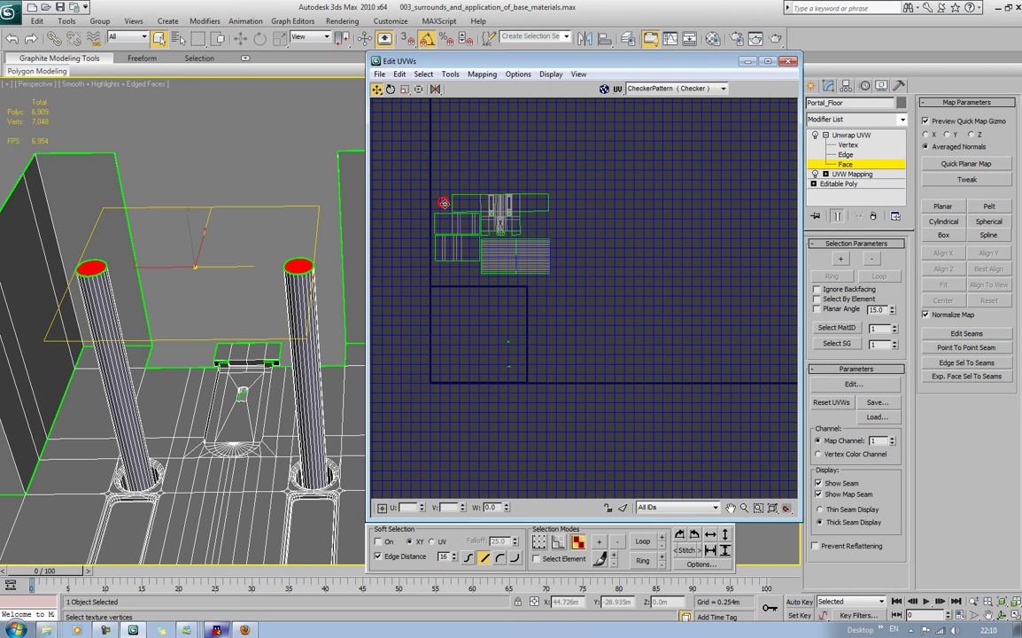
scroll(445, 204, "down", 1)
left_click(668, 214)
Display the model in wireframe and select the side faces of the small hole beneath the central floor recess.
scroll(552, 214, "up", 2)
middle_click_drag(549, 213, 670, 231)
middle_click_drag(666, 306, 680, 266)
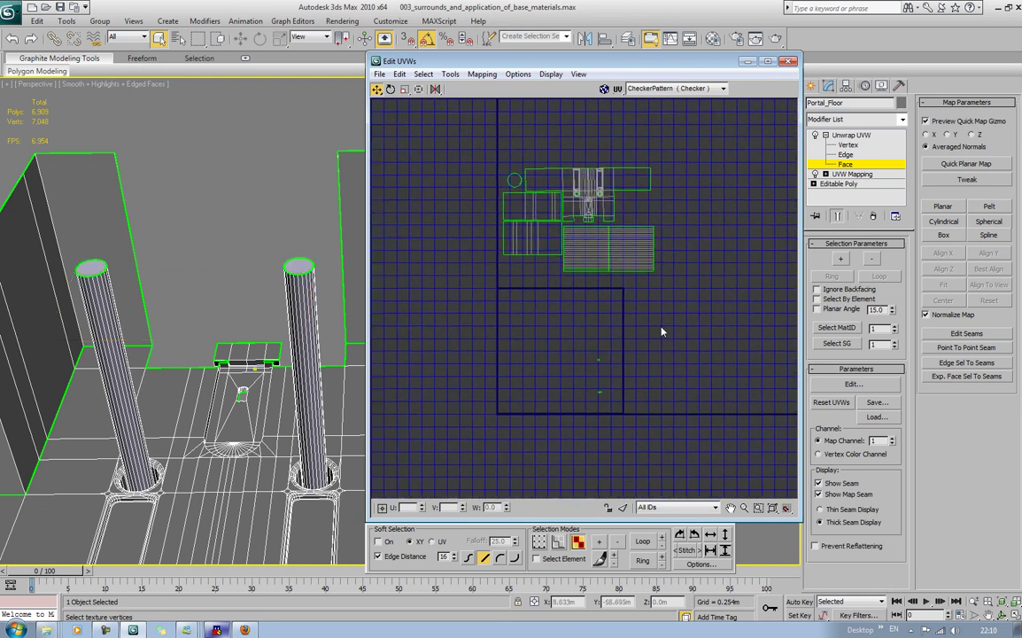
mouse_move(261, 372)
middle_mouse_down()
mouse_move(271, 322)
mouse_move(221, 357)
mouse_move(152, 372)
mouse_move(103, 365)
mouse_move(171, 353)
mouse_move(222, 363)
middle_mouse_up()
scroll(269, 322, "down", 4)
key("F3")
middle_click_drag(204, 458, 149, 357)
scroll(211, 340, "up", 2)
scroll(229, 370, "up", 4)
scroll(169, 360, "down", 4)
scroll(169, 361, "up", 1)
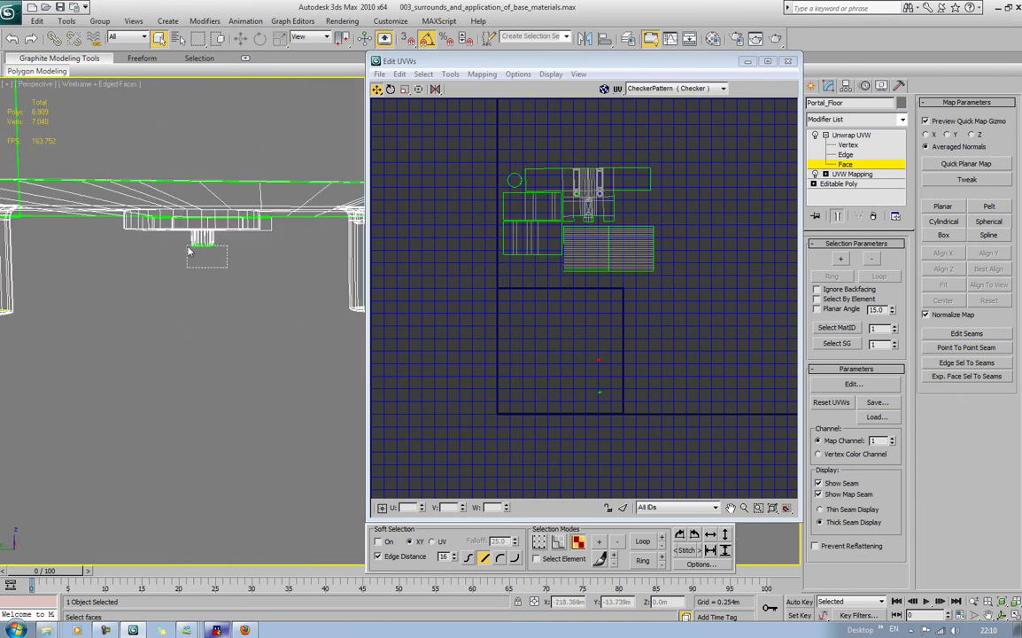
left_click(218, 239)
middle_click_drag(221, 240, 207, 180, "alt")
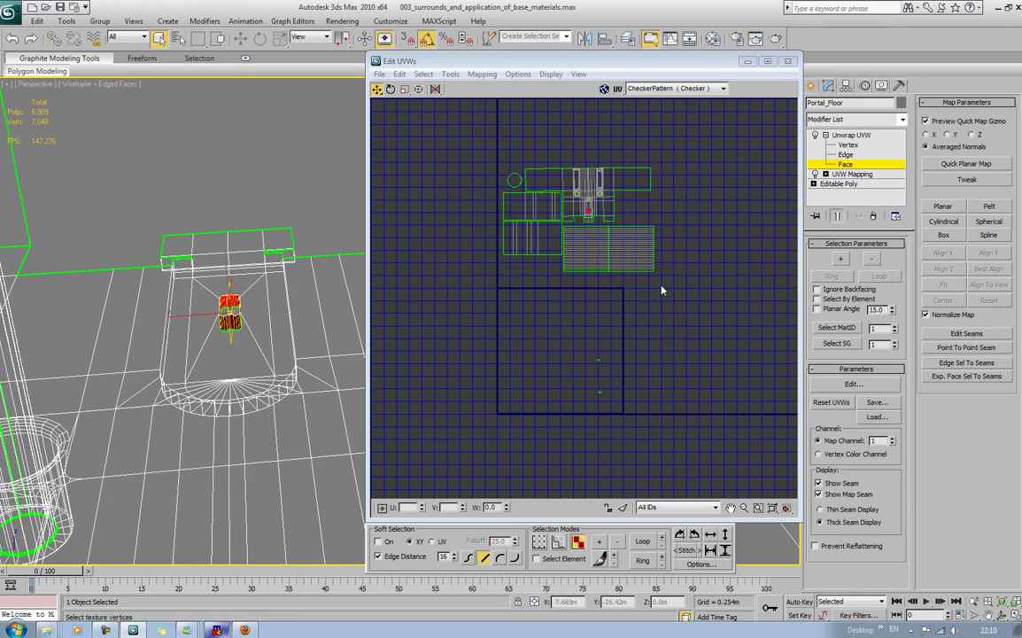
Map the small hole's side faces cylindrically with the gizmo fitted to the selection.
left_click(944, 221)
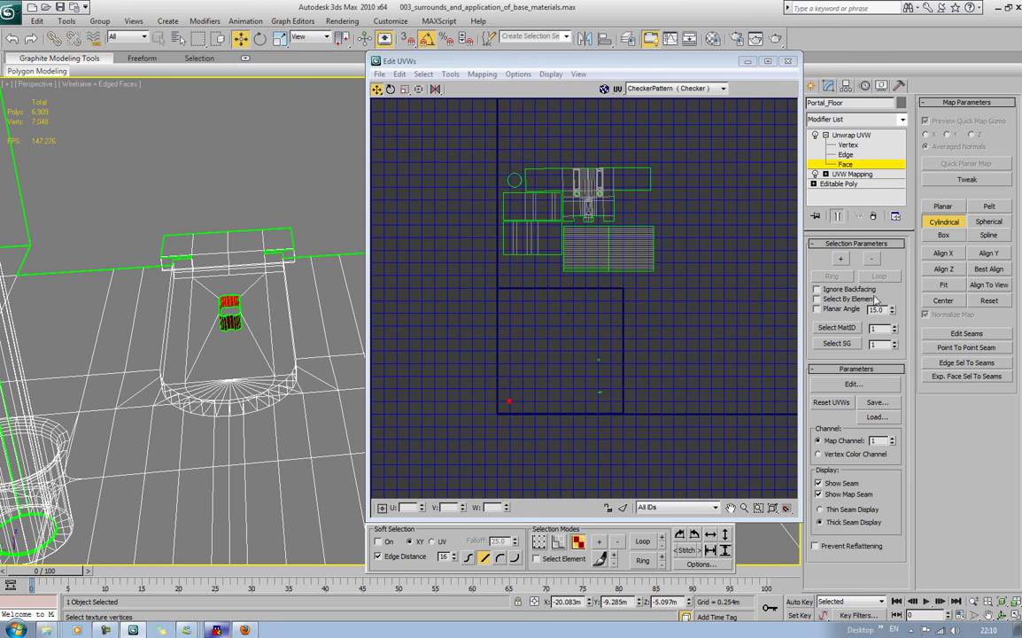
left_click(945, 286)
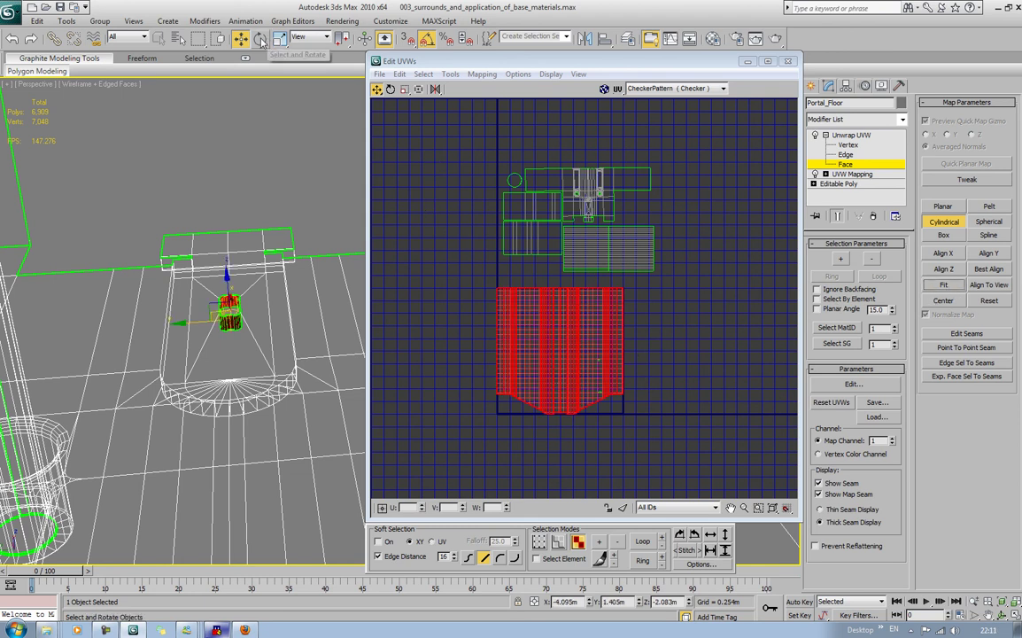
middle_click_drag(673, 260, 669, 263)
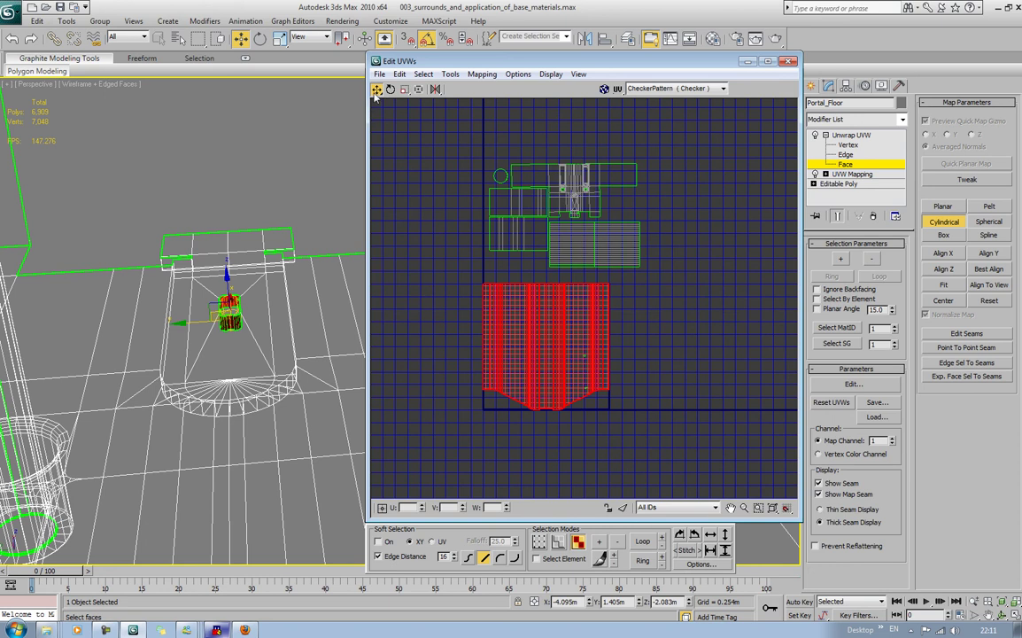
right_click(858, 255)
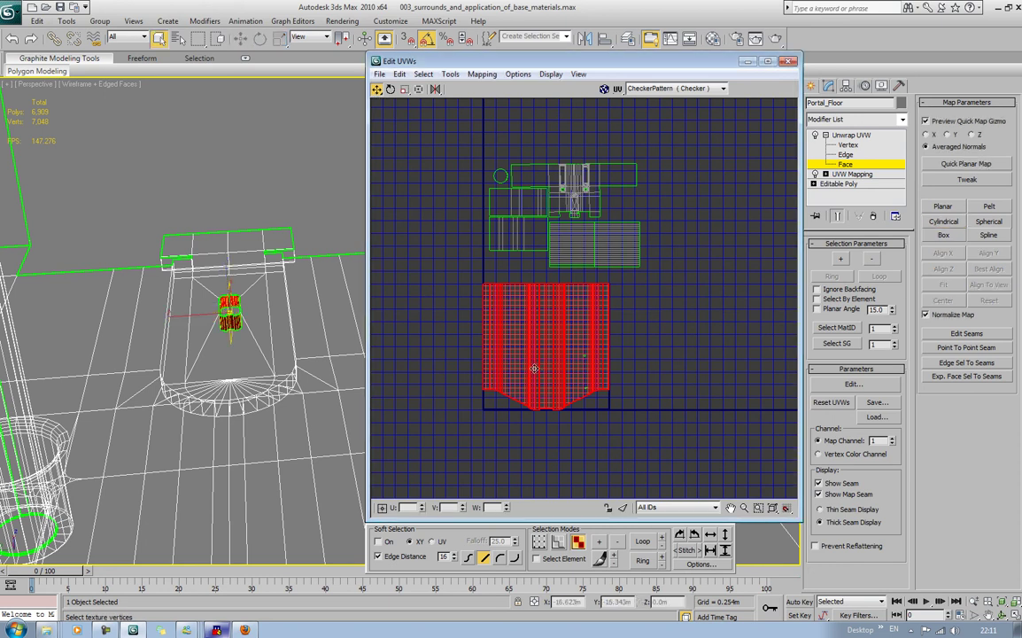
Scale the small hole's UV island down and move it beside the central recess island above the tile.
left_click_drag(534, 366, 520, 358)
left_click(404, 89)
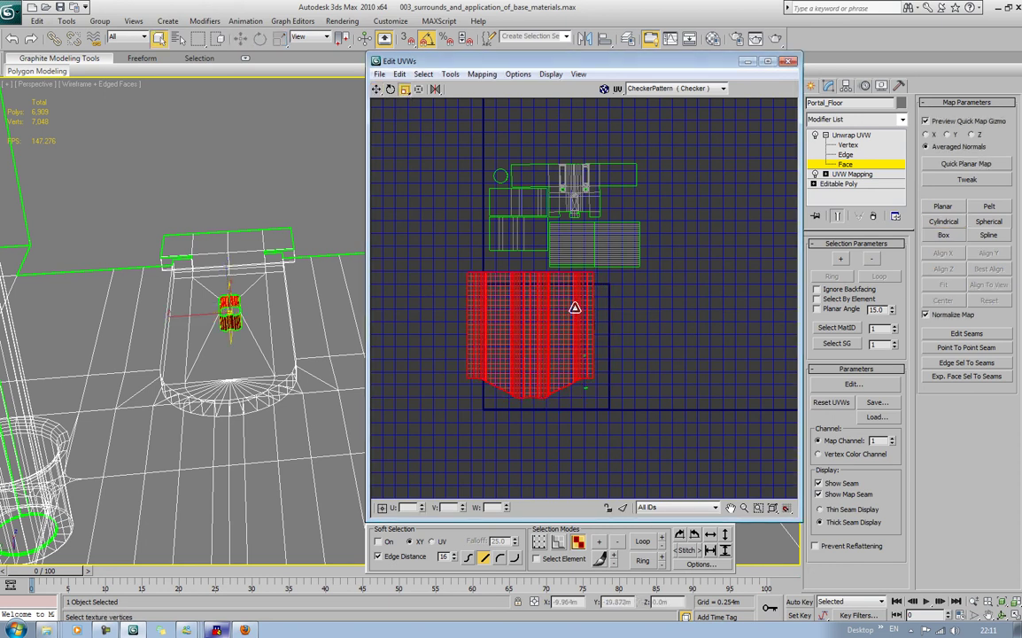
left_click_drag(514, 307, 417, 456)
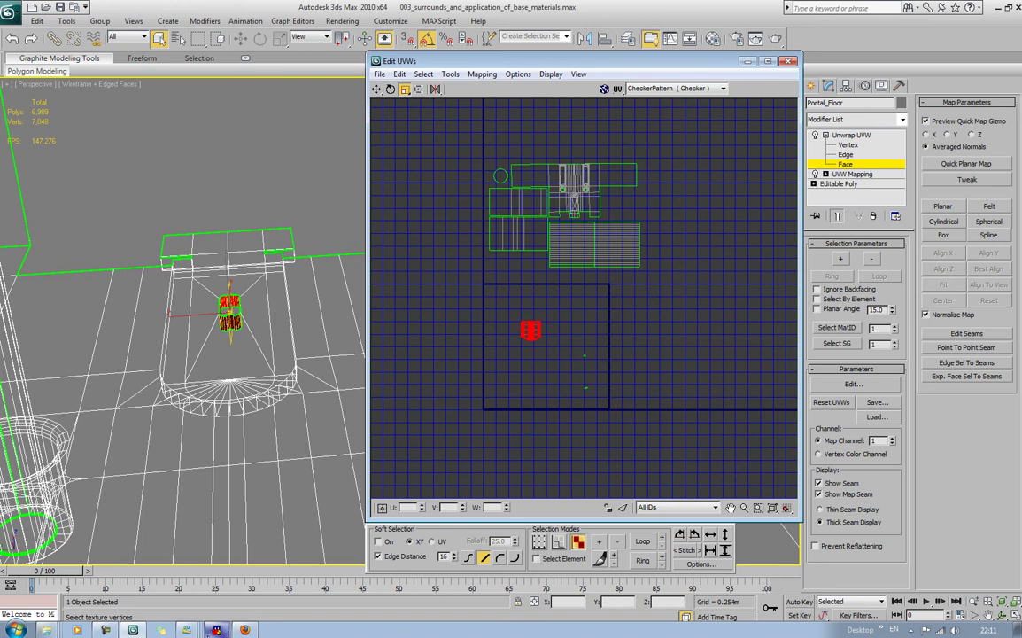
left_click_drag(524, 350, 519, 401)
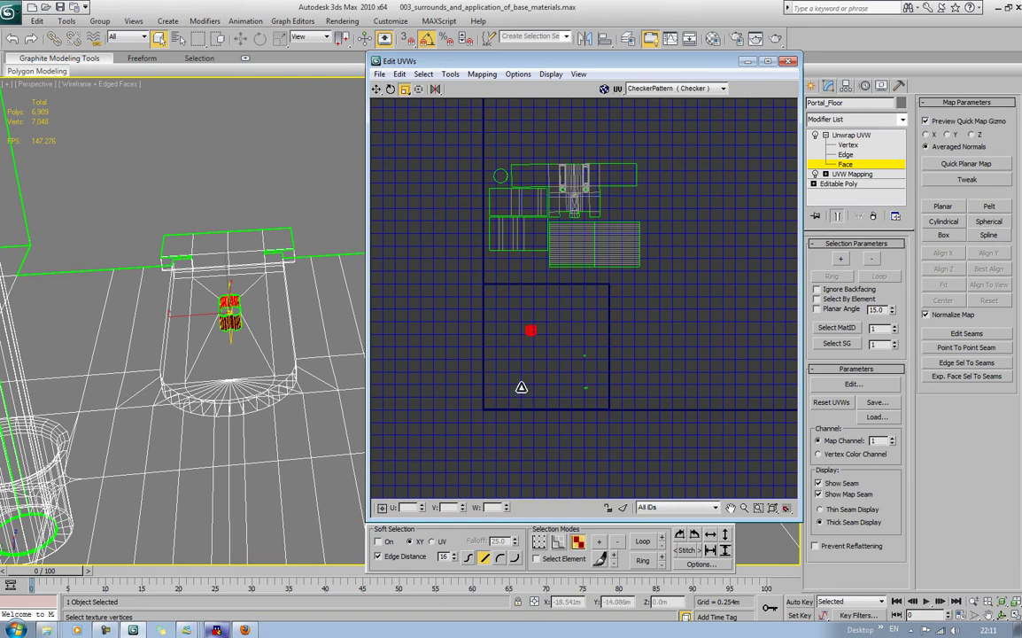
left_click(376, 90)
left_click_drag(528, 333, 606, 201)
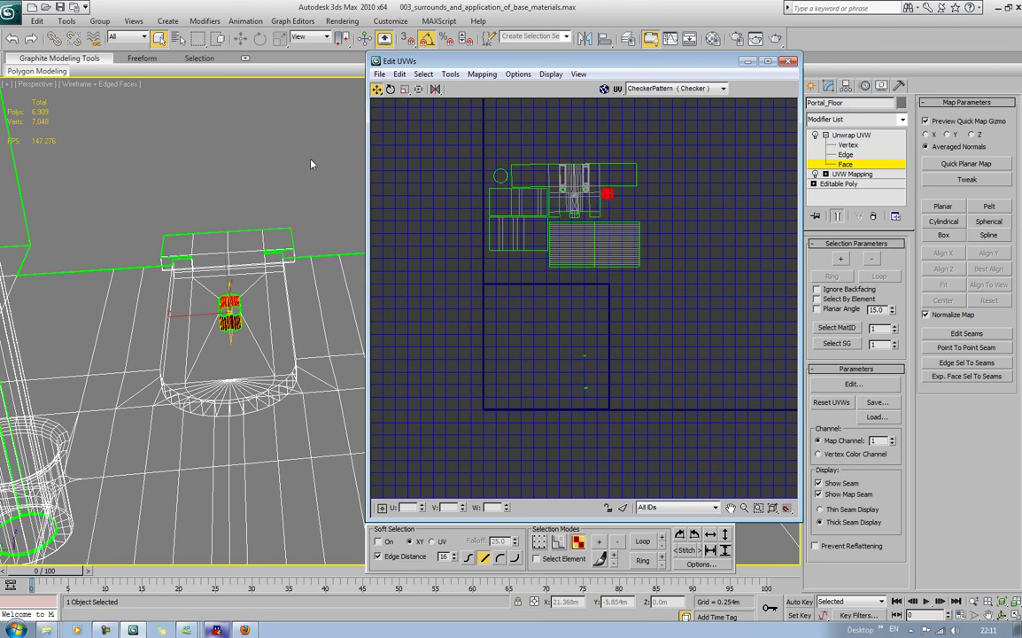
left_click(280, 142)
Select all the side faces around the first cylindrical base shaft beneath the floor, replacing the small hole's face selection.
middle_click_drag(280, 141, 194, 344)
left_click(190, 337)
left_click(202, 335, "ctrl")
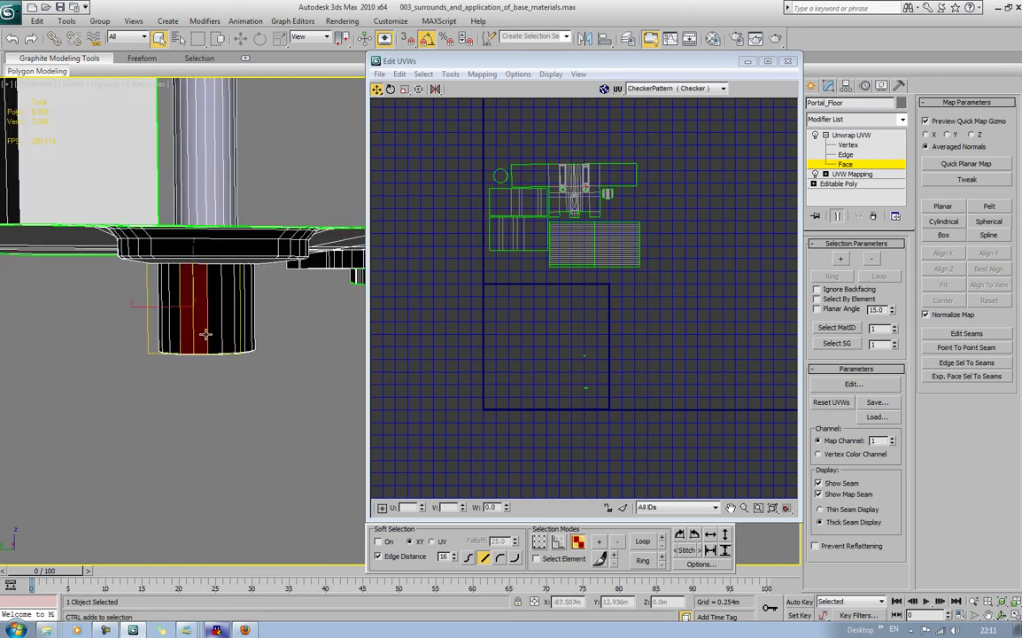
left_click(219, 335, "ctrl")
left_click(226, 330, "ctrl")
left_click(245, 327, "ctrl")
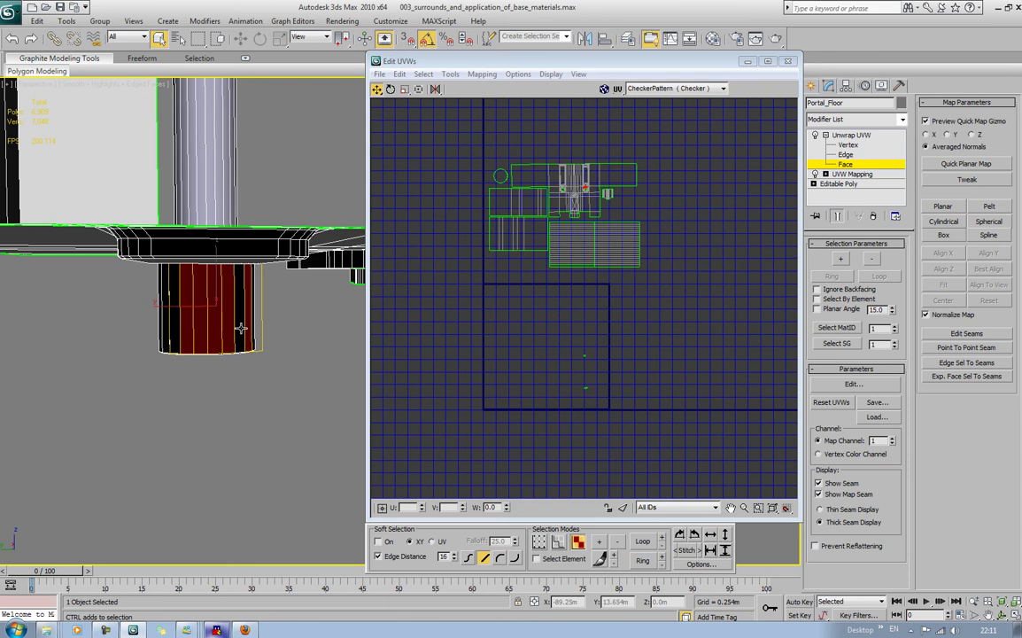
left_click(240, 327, "ctrl")
scroll(196, 329, "up", 8)
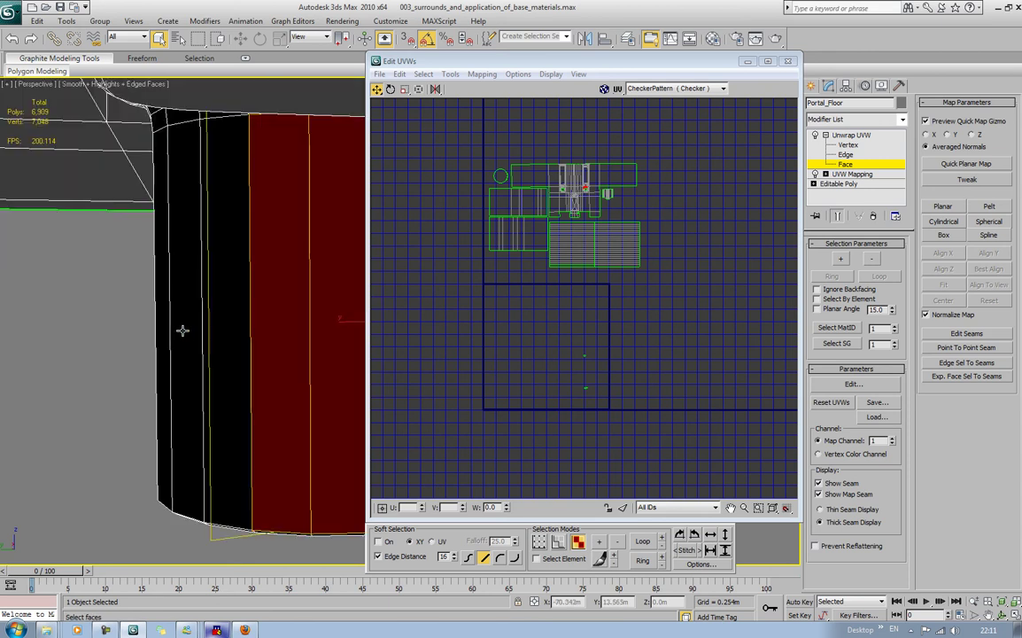
middle_click_drag(231, 349, 210, 333)
scroll(210, 333, "down", 8)
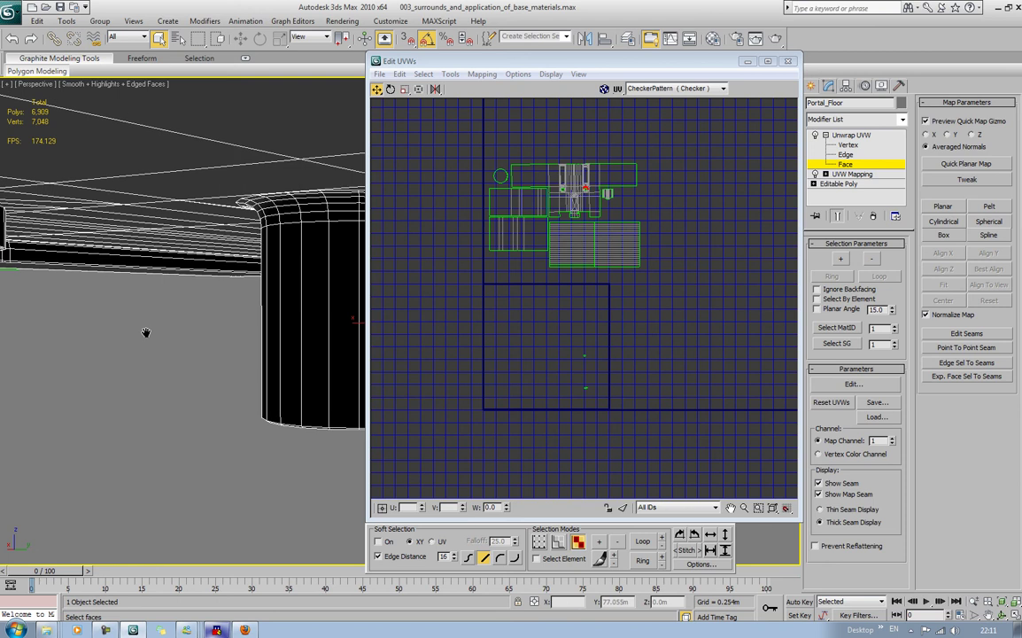
left_click(190, 336, "ctrl")
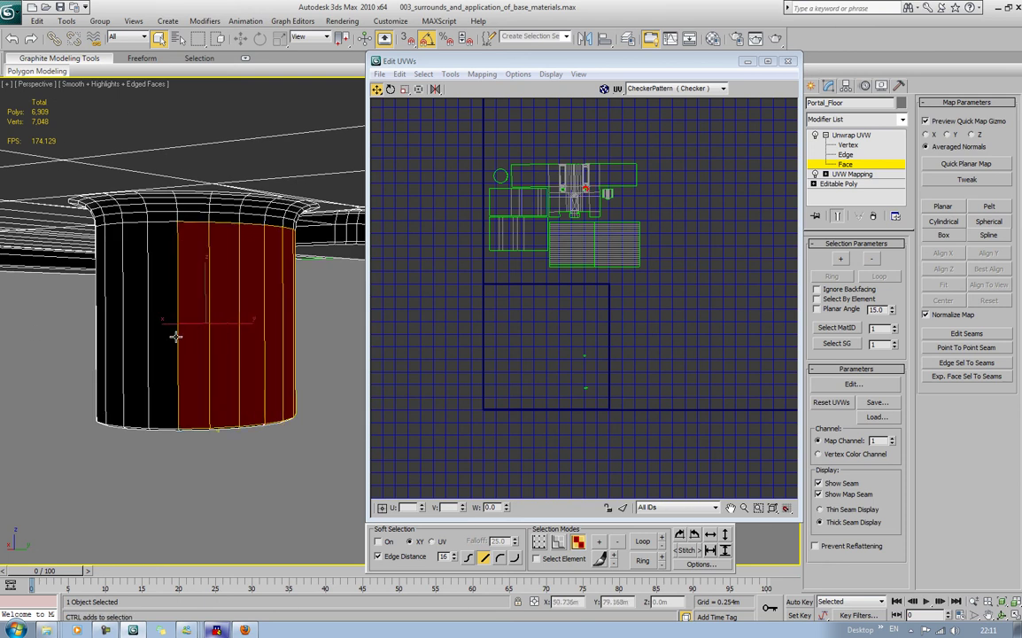
left_click(160, 337, "ctrl")
left_click(137, 337, "ctrl")
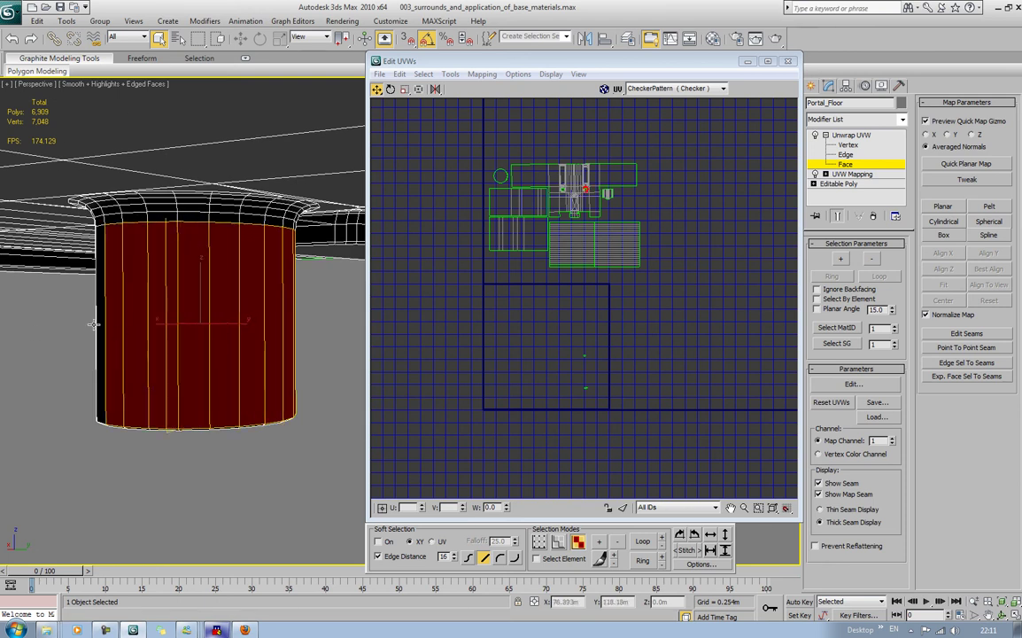
middle_click_drag(116, 336, 197, 327, "alt")
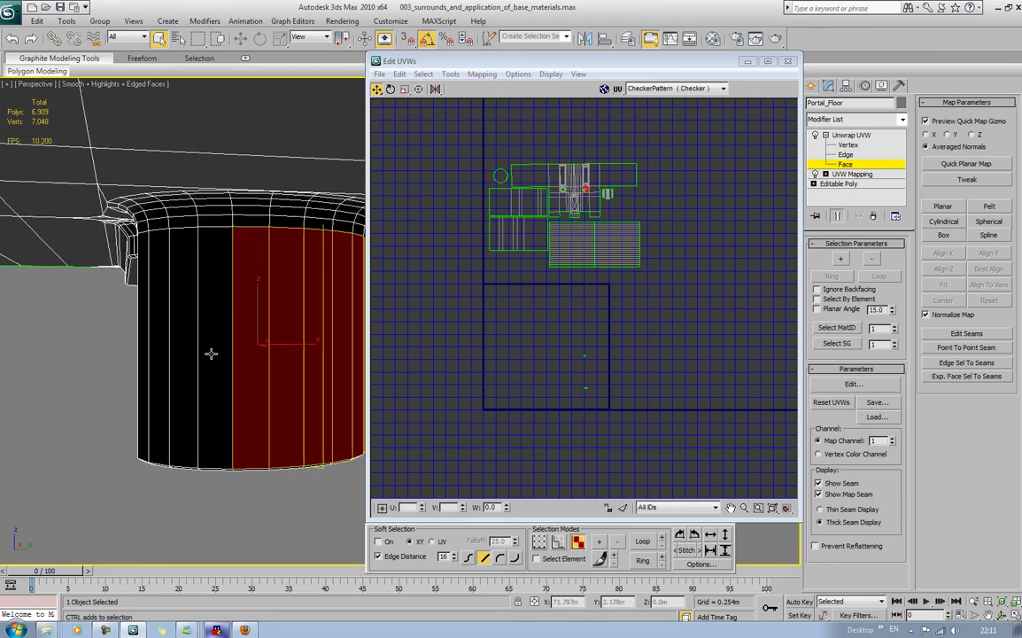
left_click(202, 352, "ctrl")
left_click(188, 353, "ctrl")
left_click(144, 334, "ctrl")
left_click(140, 333, "ctrl")
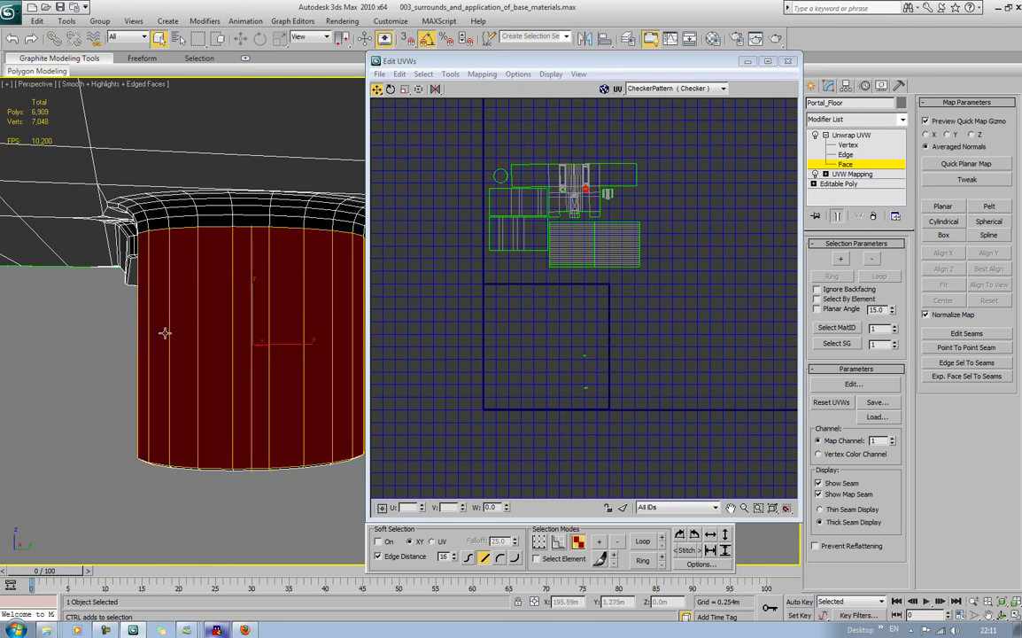
middle_click_drag(201, 322, 40, 359, "alt")
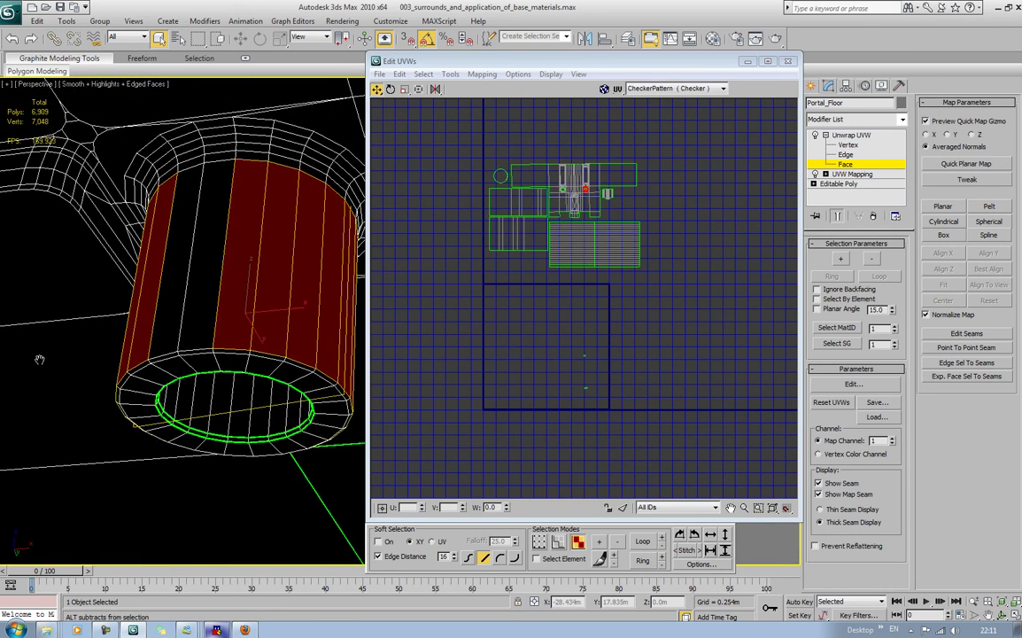
left_click(168, 332, "ctrl")
left_click(192, 324, "ctrl")
scroll(205, 318, "down", 5)
scroll(205, 318, "down", 3)
middle_click_drag(206, 318, 41, 365)
scroll(83, 306, "down", 4)
key("z")
scroll(194, 382, "down", 4)
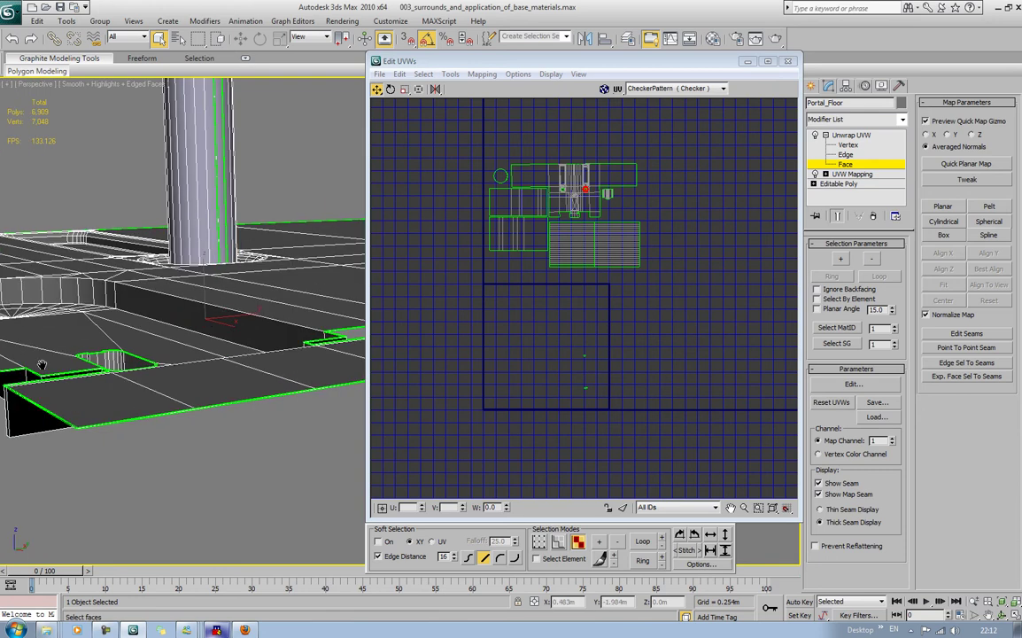
Map the first base shaft's side faces cylindrically with the gizmo fitted to the selection.
middle_click_drag(228, 399, 158, 371, "alt")
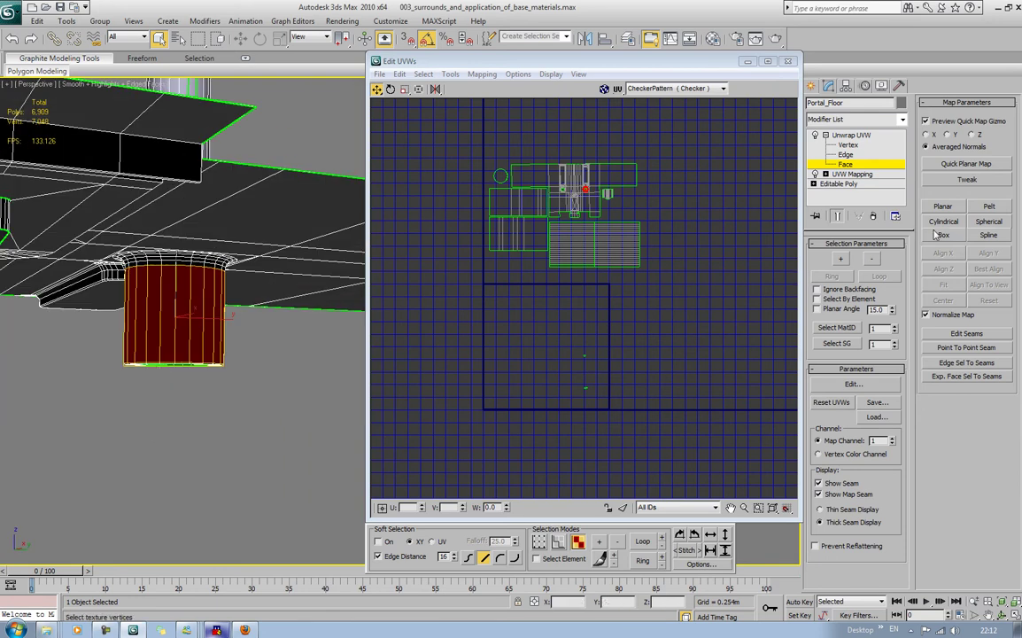
left_click(944, 221)
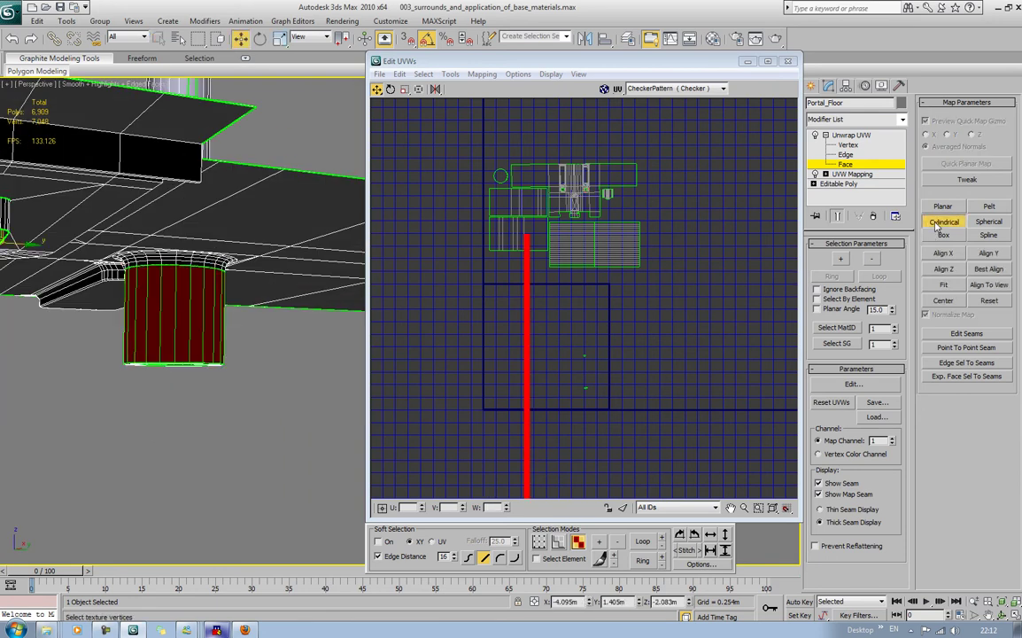
left_click(926, 284)
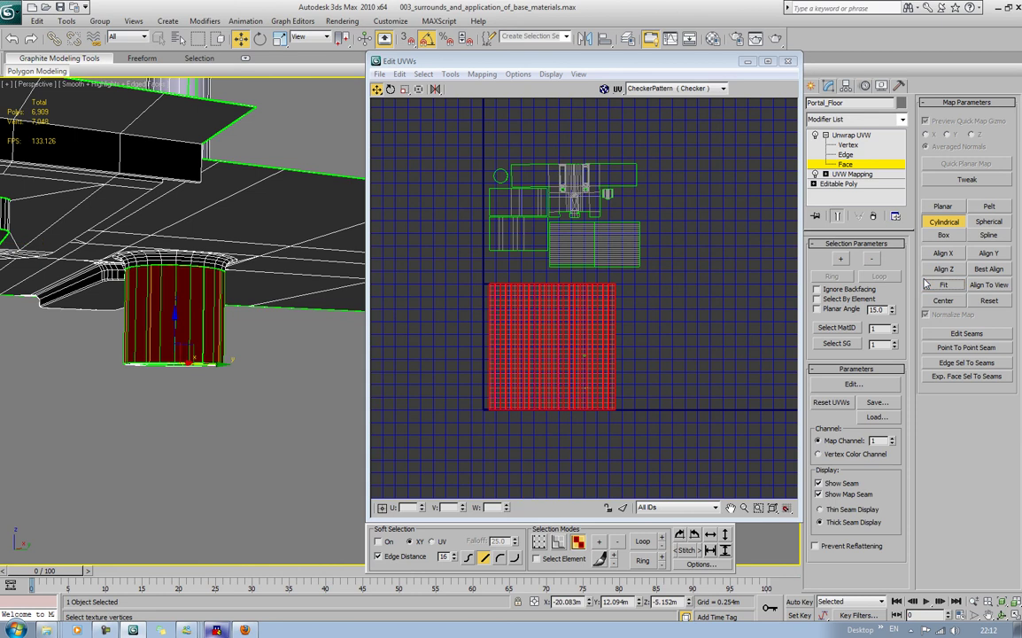
middle_click_drag(559, 347, 534, 352)
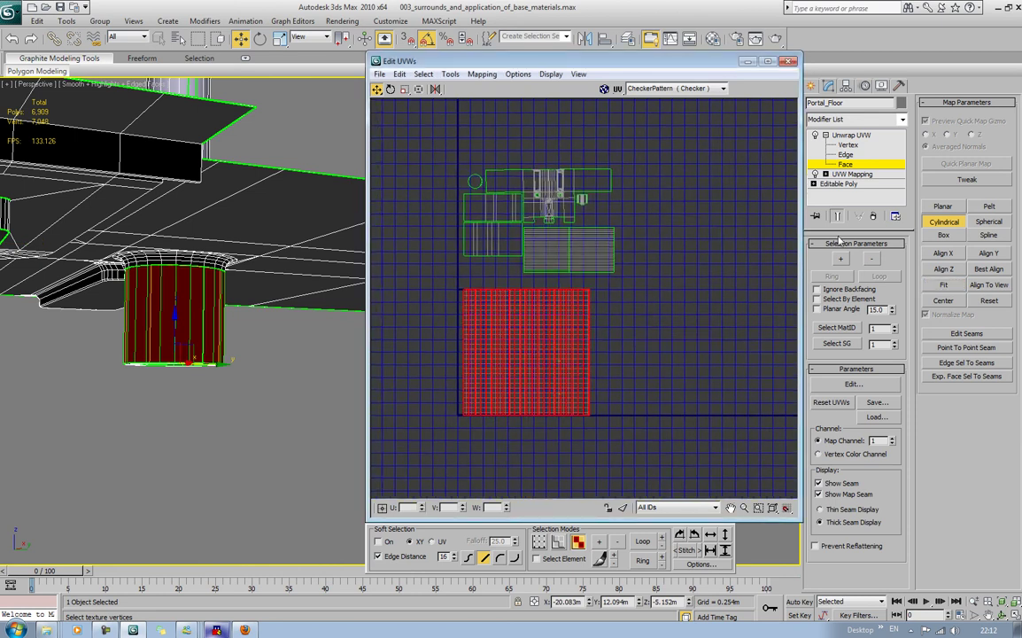
left_click(935, 223)
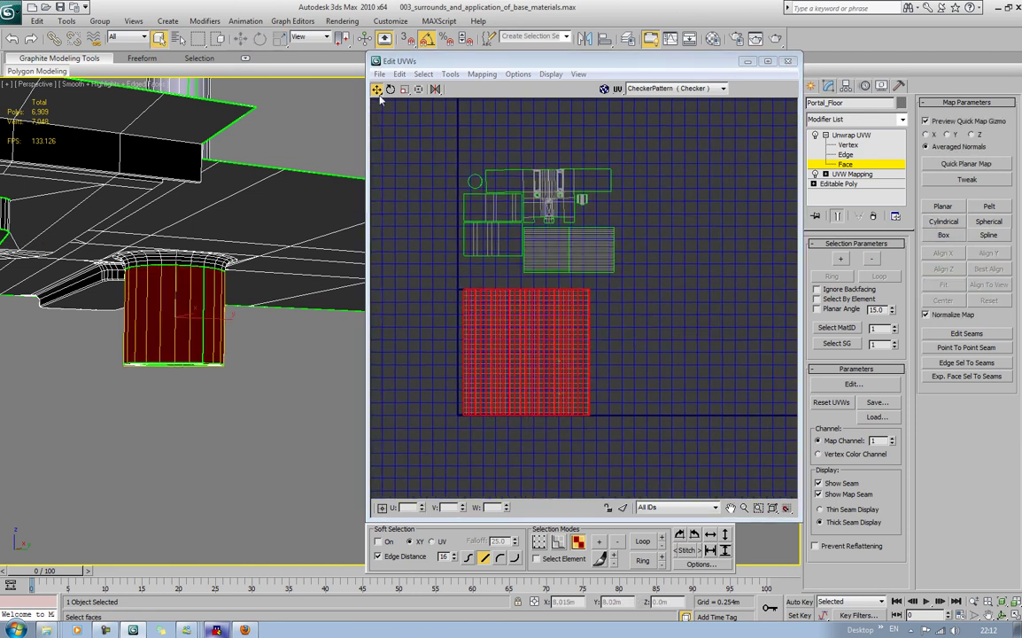
Scale the first shaft's UV island down to about a quarter of the tile's width and move it just above the tile's upper-left corner.
left_click(405, 90)
left_click_drag(514, 347, 543, 531)
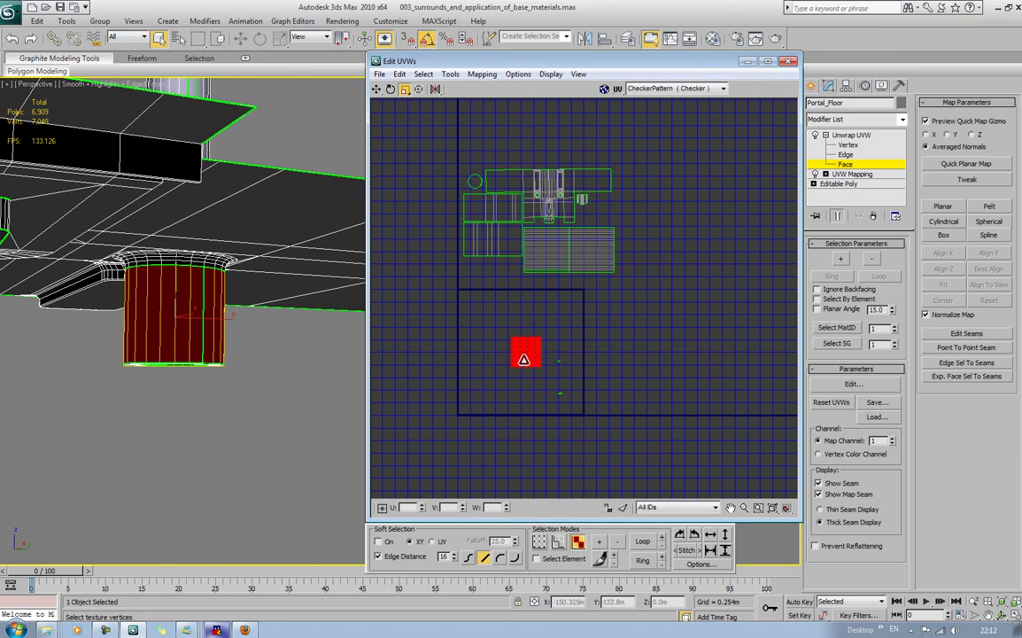
left_click(377, 90)
left_click_drag(531, 355, 482, 279)
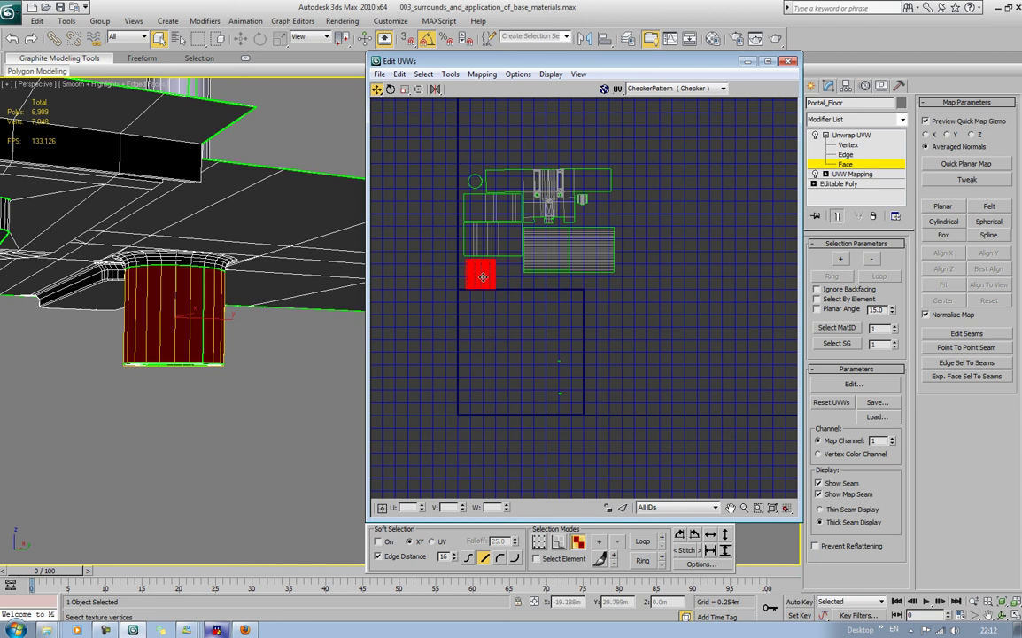
Select all the side faces around the second cylindrical base shaft beneath the floor.
middle_click_drag(351, 348, 1019, 314)
scroll(169, 326, "down", 3)
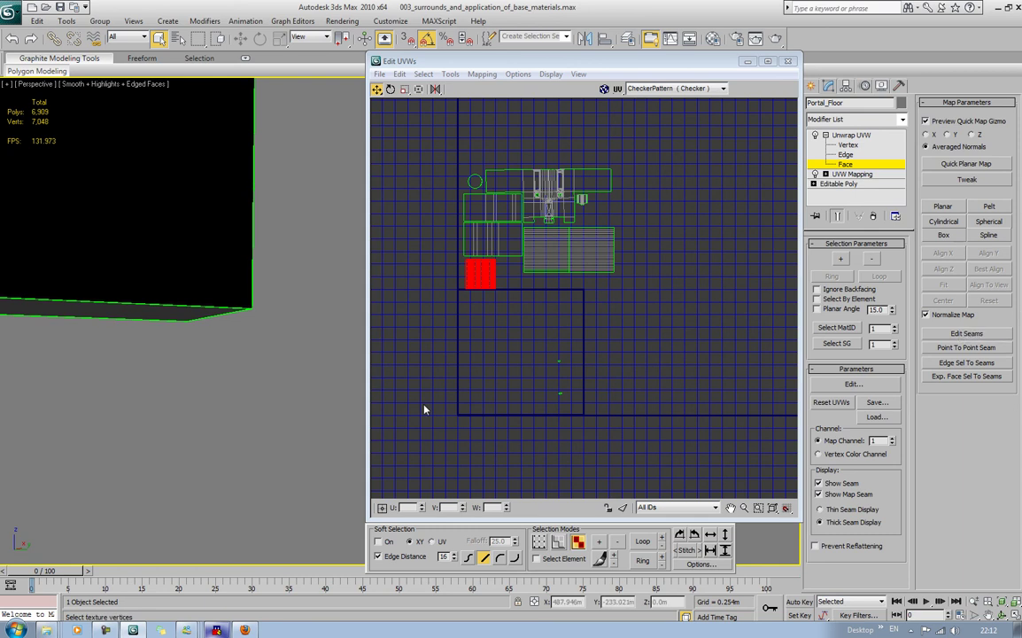
mouse_move(308, 376)
middle_mouse_down()
mouse_move(99, 371)
mouse_move(164, 371)
mouse_move(148, 376)
mouse_move(112, 352)
mouse_move(226, 353)
mouse_move(162, 334)
mouse_move(344, 330)
middle_mouse_up()
middle_click_drag(27, 326, 174, 336)
scroll(177, 337, "up", 3)
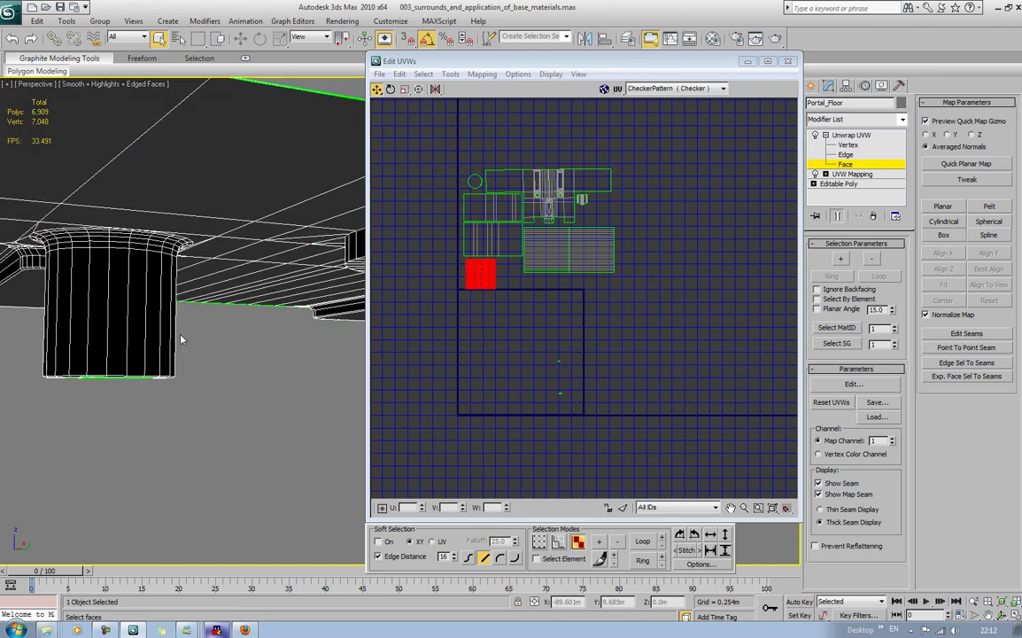
middle_click_drag(82, 335, 222, 335)
left_click(251, 326)
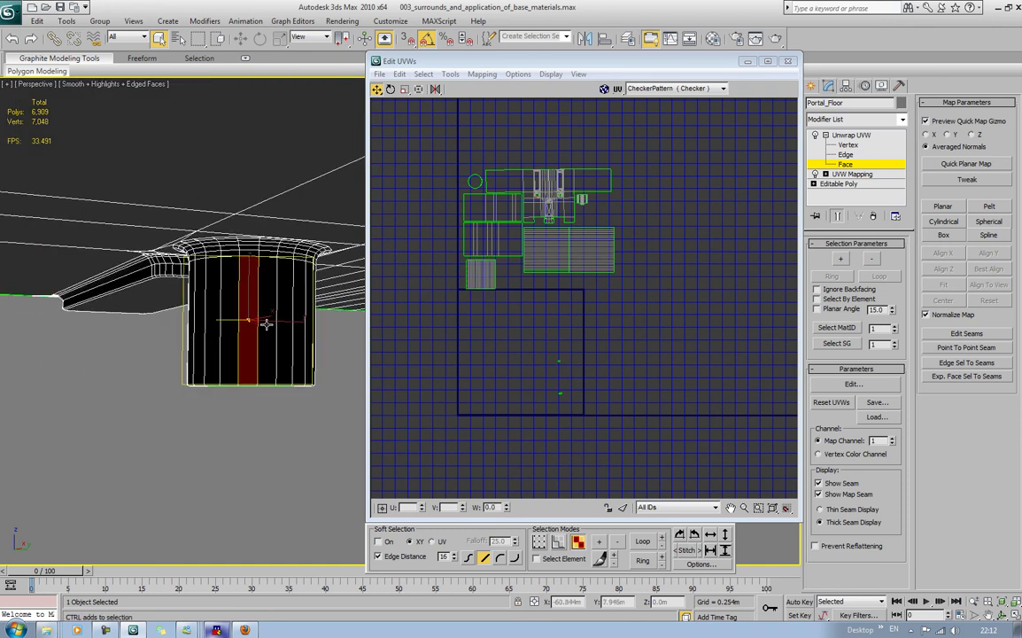
left_click(268, 324, "ctrl")
left_click(295, 321, "ctrl")
left_click(308, 321, "ctrl")
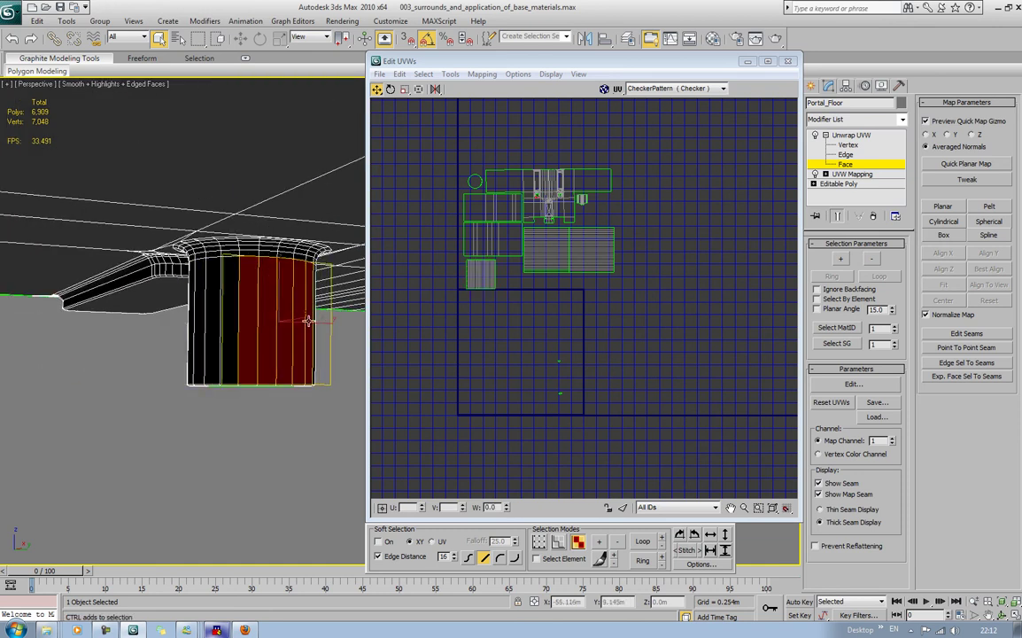
left_click(229, 320, "ctrl")
left_click(213, 319, "ctrl")
left_click(201, 320, "ctrl")
left_click(194, 321, "ctrl")
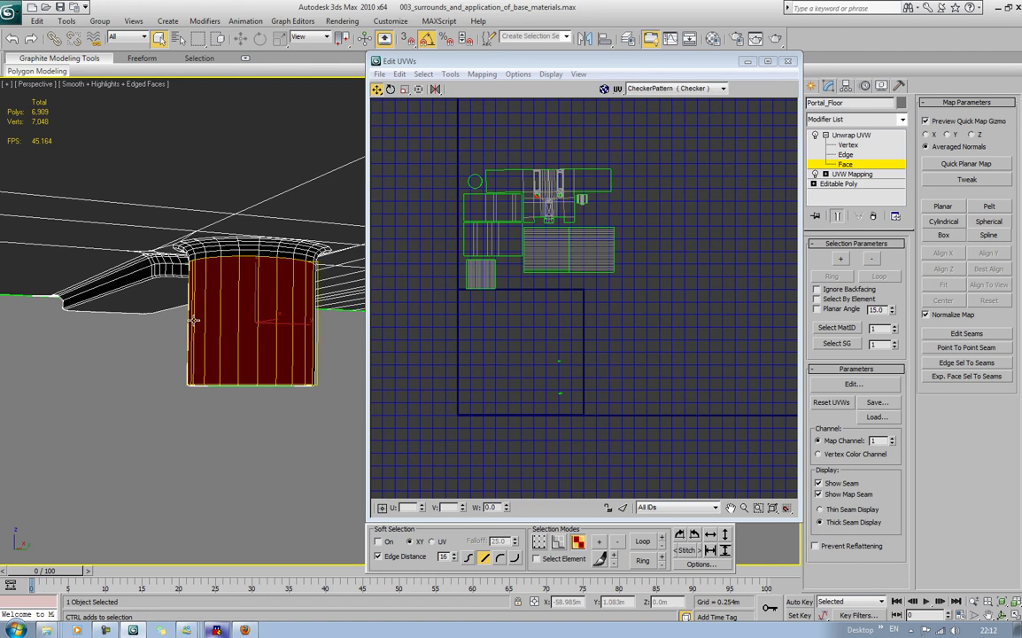
middle_click_drag(199, 329, 85, 325, "alt")
middle_click_drag(85, 324, 67, 356, "alt")
left_click(241, 352, "ctrl")
left_click(218, 350, "ctrl")
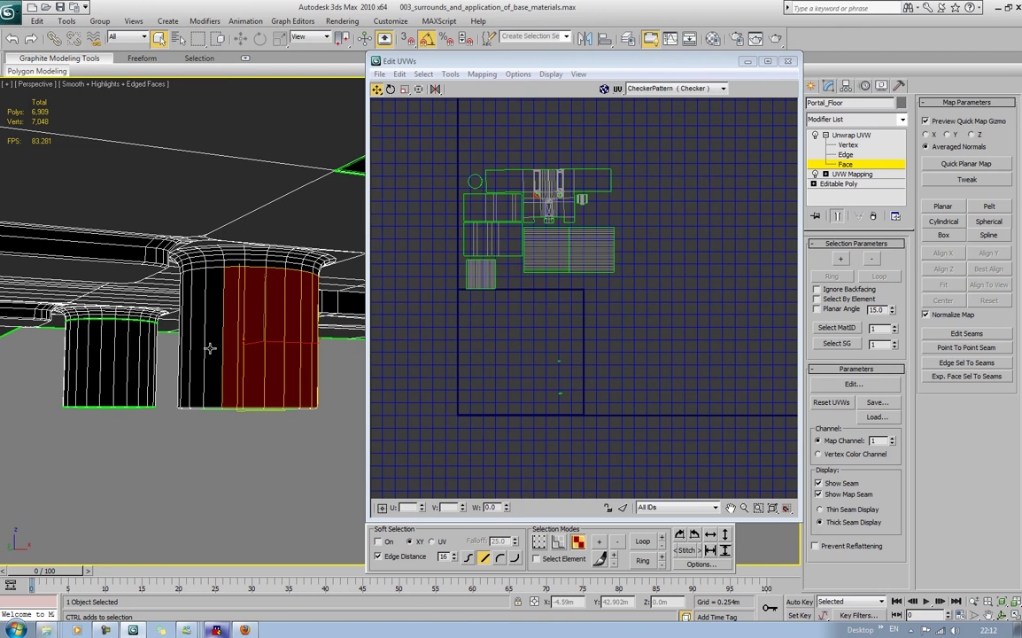
left_click(202, 345, "ctrl")
left_click(188, 343, "ctrl")
left_click(187, 343, "ctrl")
middle_click_drag(182, 347, 262, 349, "alt")
middle_click_drag(330, 352, 58, 334)
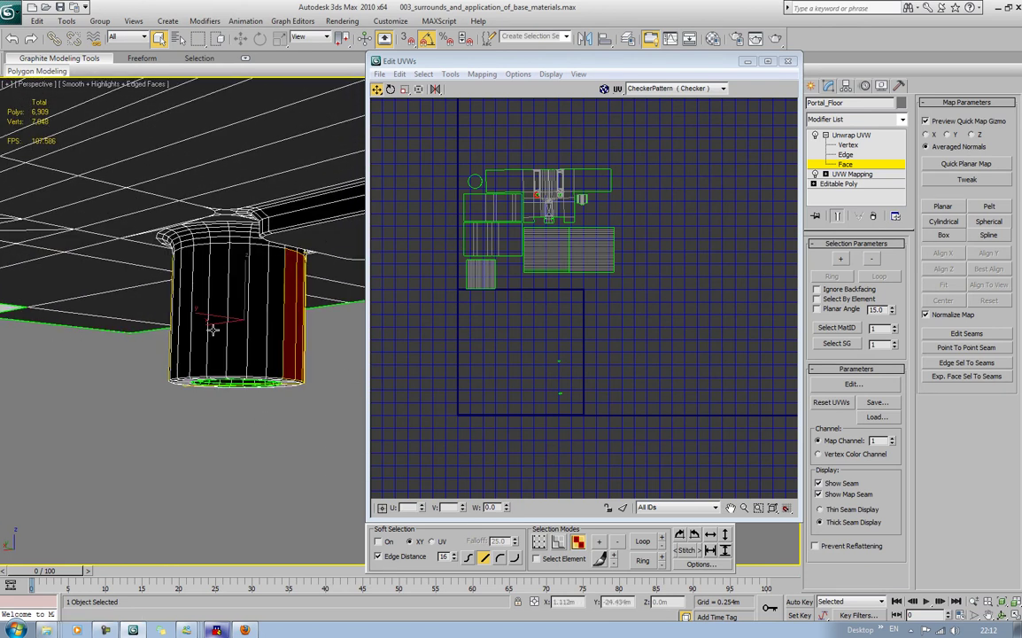
left_click(273, 331, "ctrl")
left_click(253, 324, "ctrl")
left_click(221, 319, "ctrl")
left_click(198, 317, "ctrl")
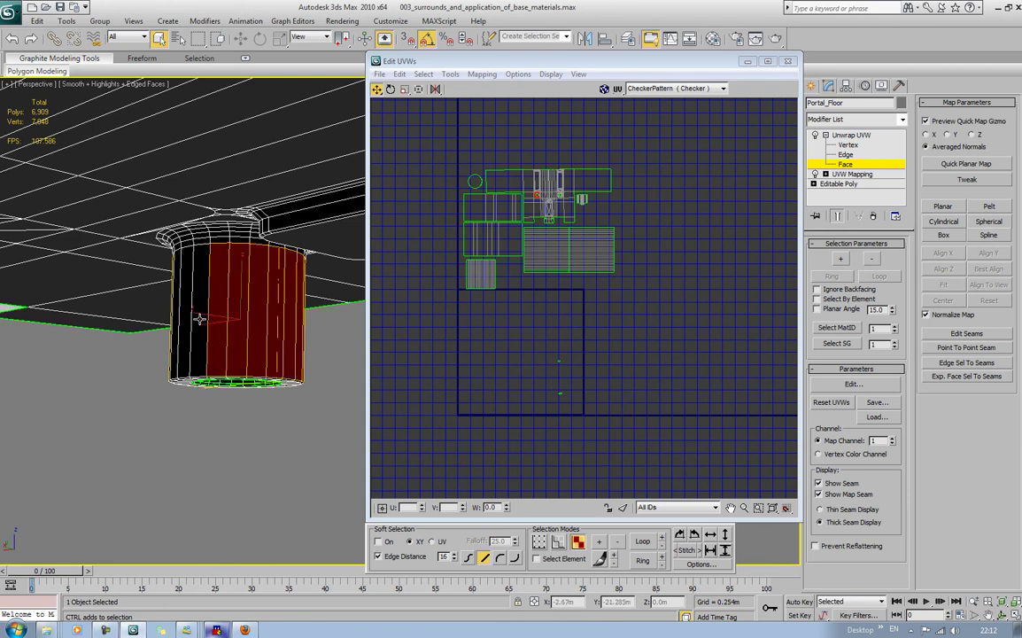
left_click(181, 316, "ctrl")
left_click(171, 321, "ctrl")
left_click(172, 321, "ctrl")
middle_click_drag(167, 322, 206, 333, "alt")
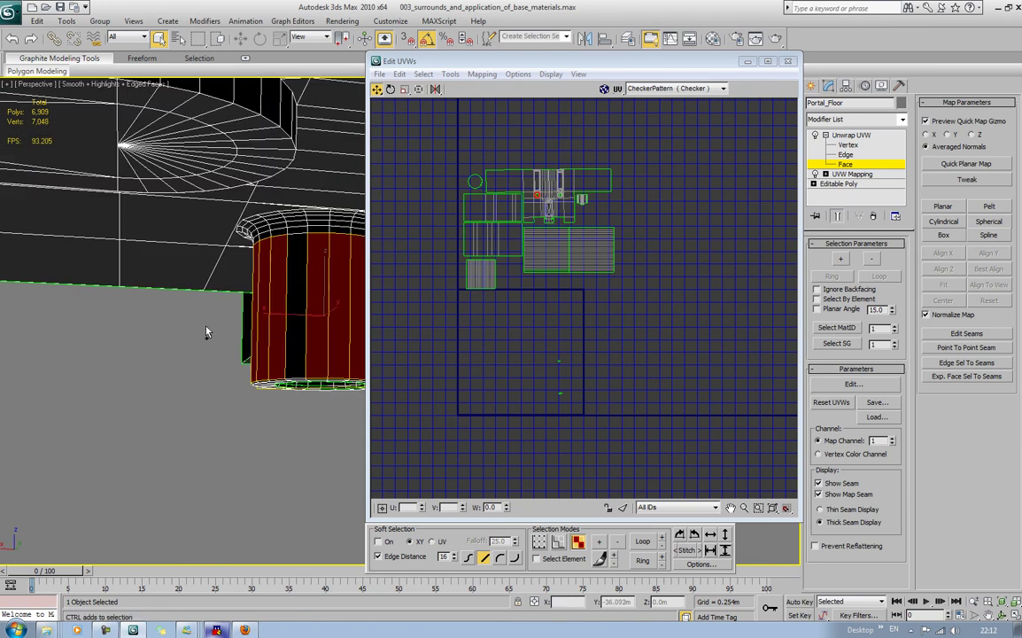
left_click(288, 331, "ctrl")
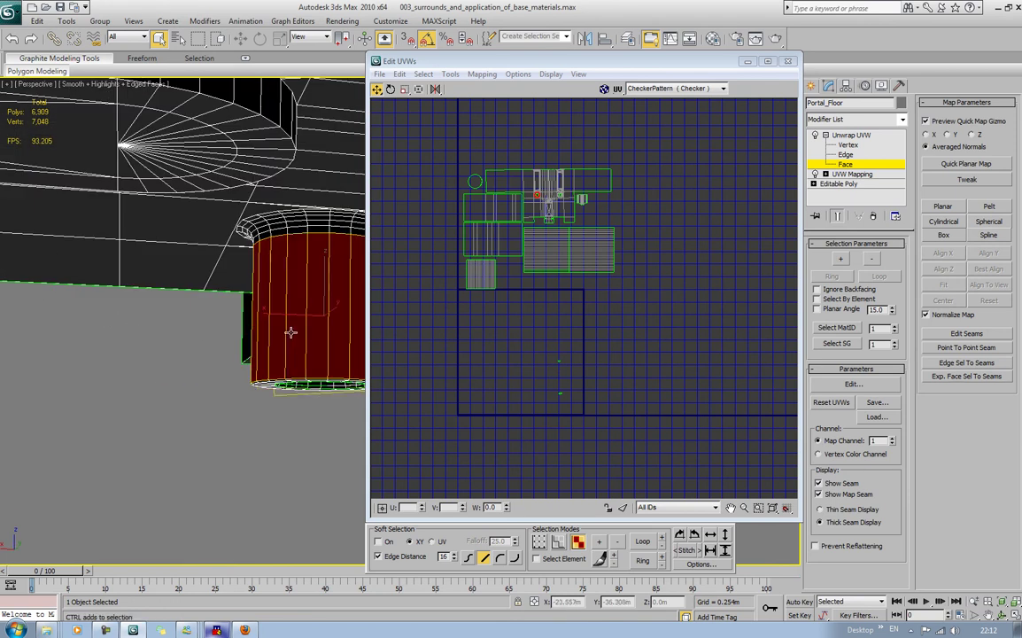
Apply a cylindrical mapping to the second base shaft's side faces and fit its gizmo to them.
left_click(946, 221)
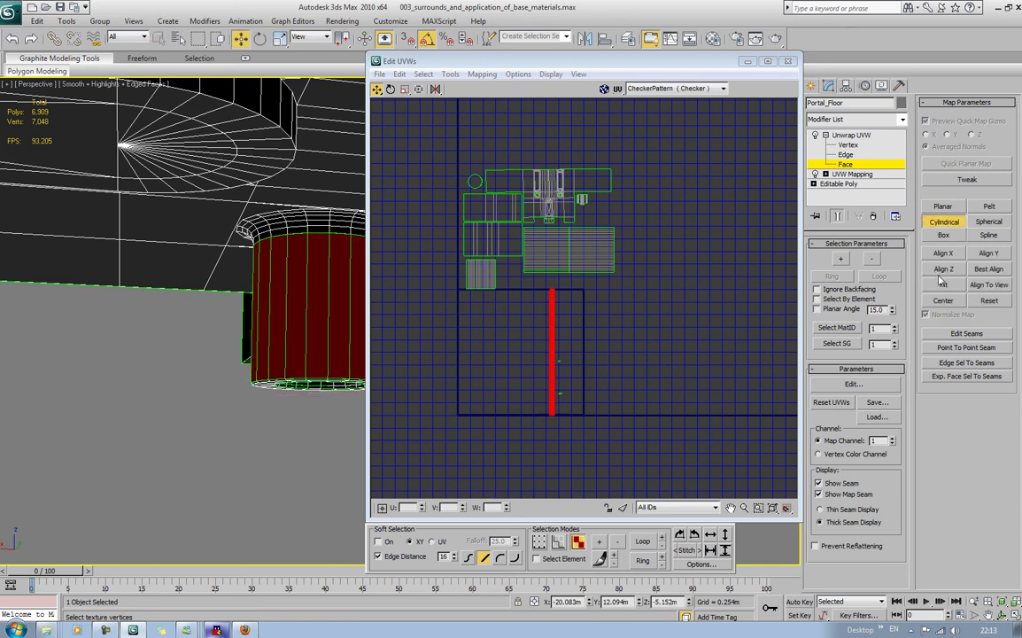
left_click(943, 285)
left_click(406, 90)
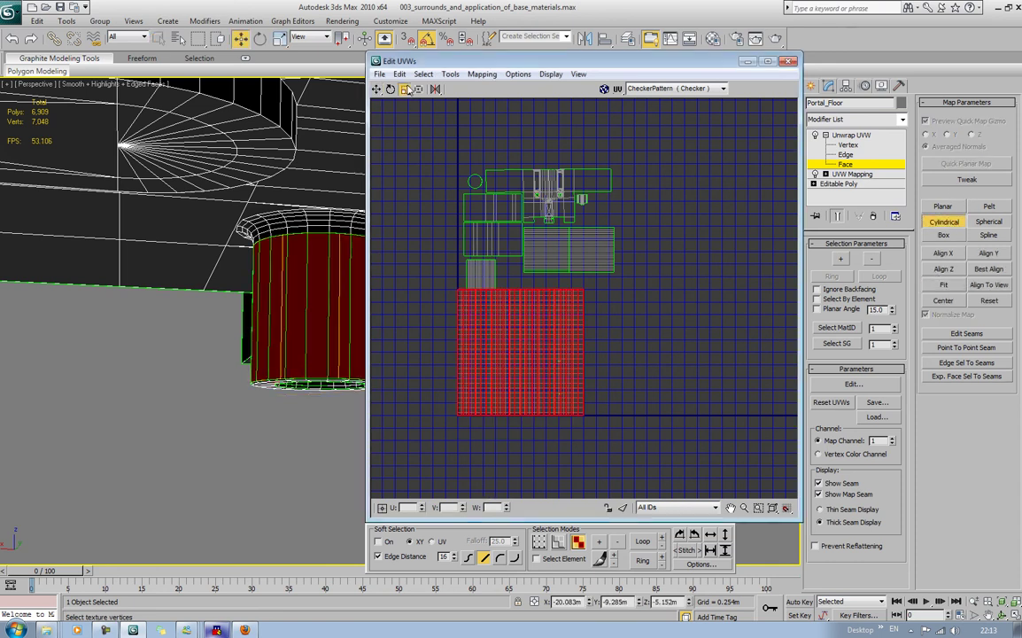
left_click(950, 223)
Scale the second shaft's UV island down beside the first shaft's island and align both beneath the stacked islands above the tile.
left_click_drag(486, 346, 512, 445)
left_click_drag(512, 360, 516, 371)
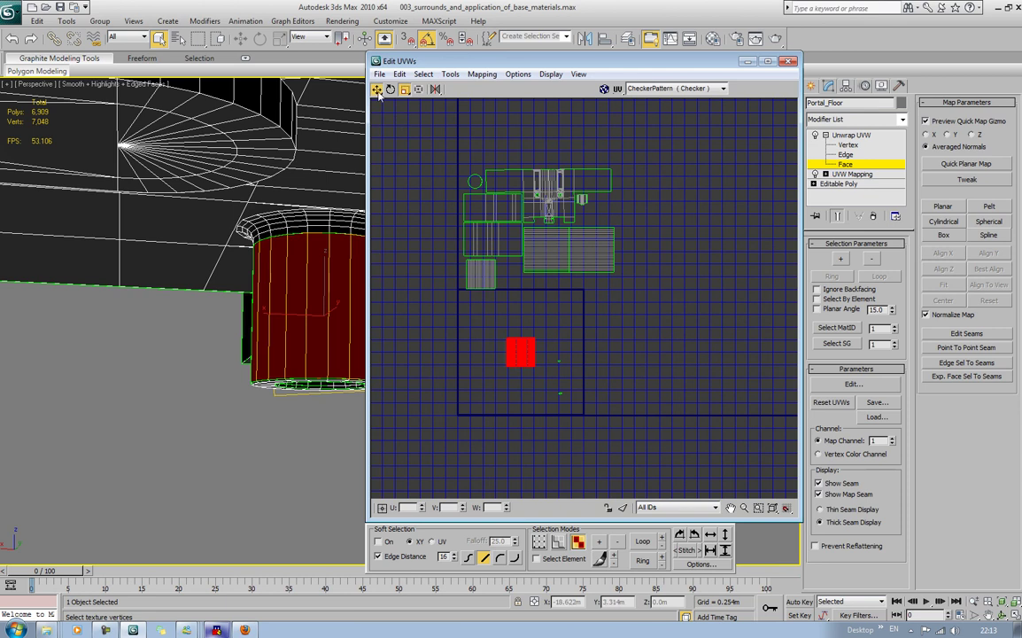
left_click_drag(520, 344, 512, 274)
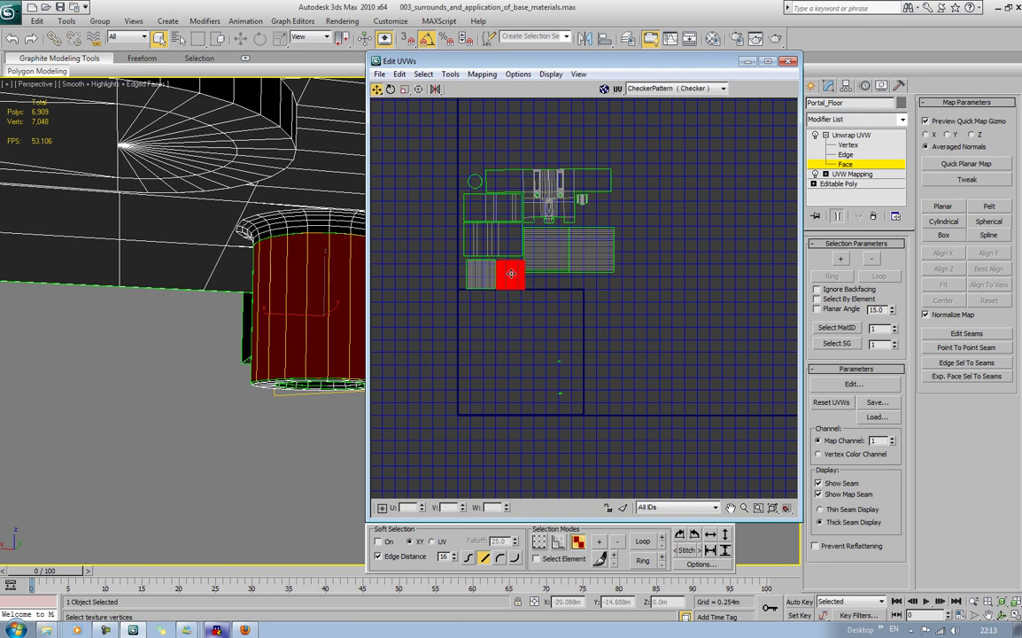
left_click_drag(456, 270, 458, 267, "ctrl")
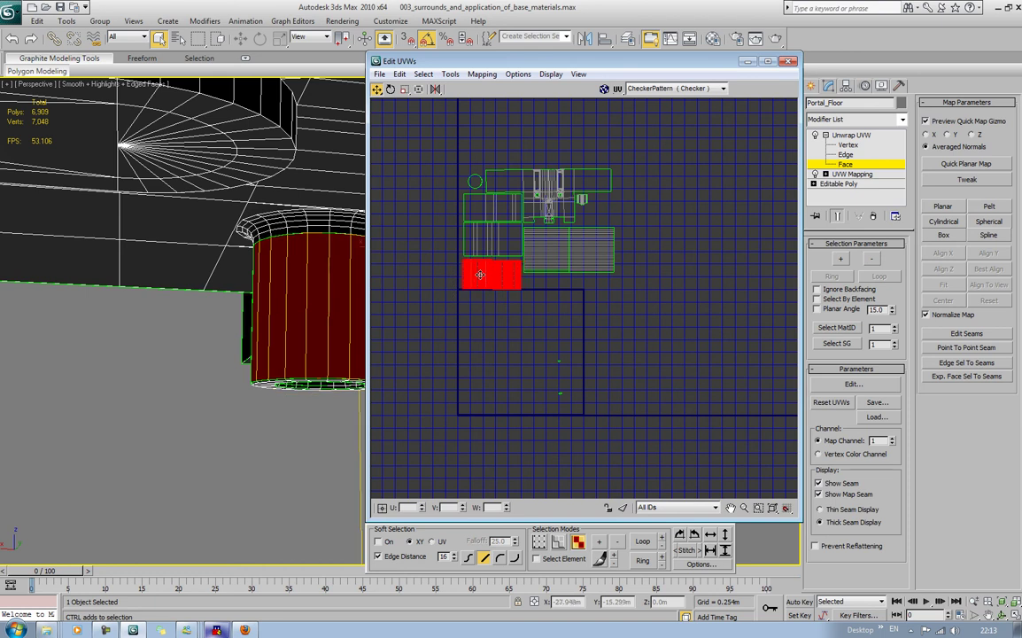
Select only the second shaft's UV island and enlarge it slightly to match the first shaft's island.
scroll(504, 276, "up", 2)
scroll(510, 280, "up", 2)
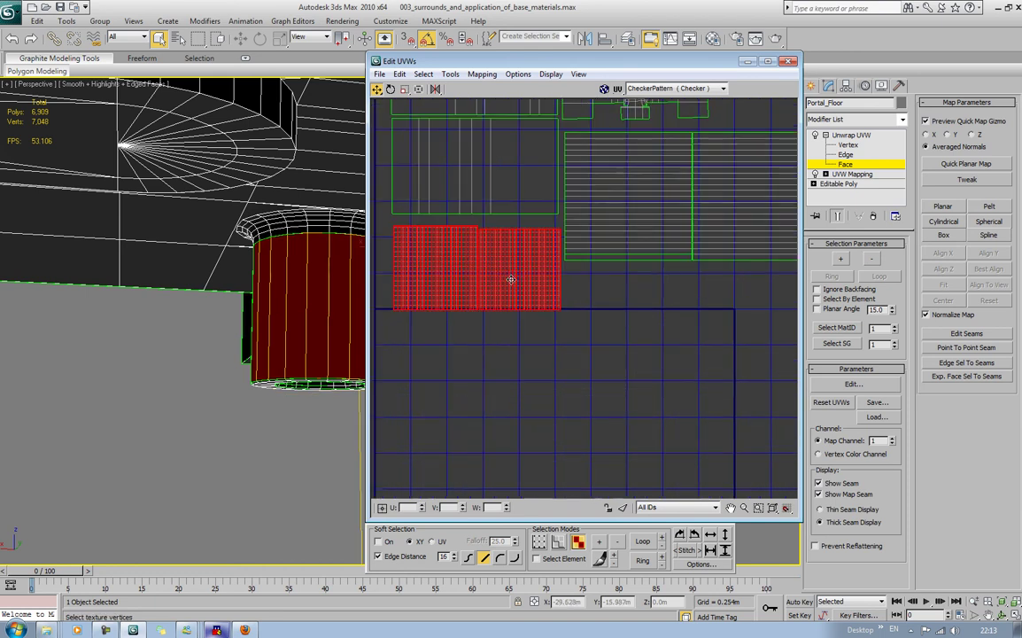
left_click(555, 346)
left_click_drag(496, 256, 489, 232)
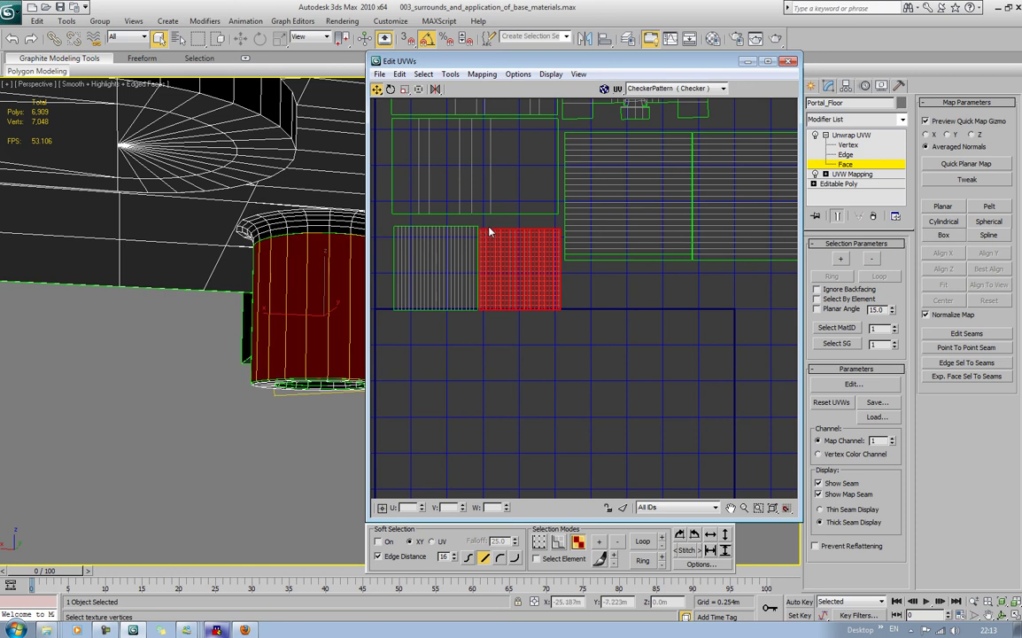
left_click(405, 89)
left_click_drag(514, 274, 513, 272)
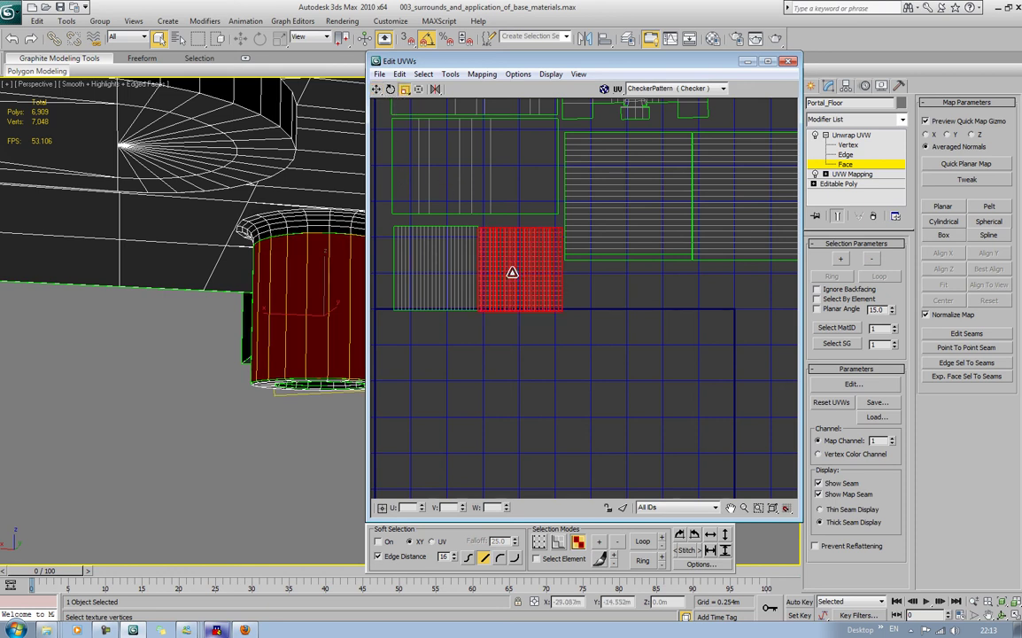
Nudge the second shaft's UV island flush beside the first shaft's island and clear the selection.
left_click(376, 90)
left_click_drag(521, 264, 520, 258)
left_click(666, 304)
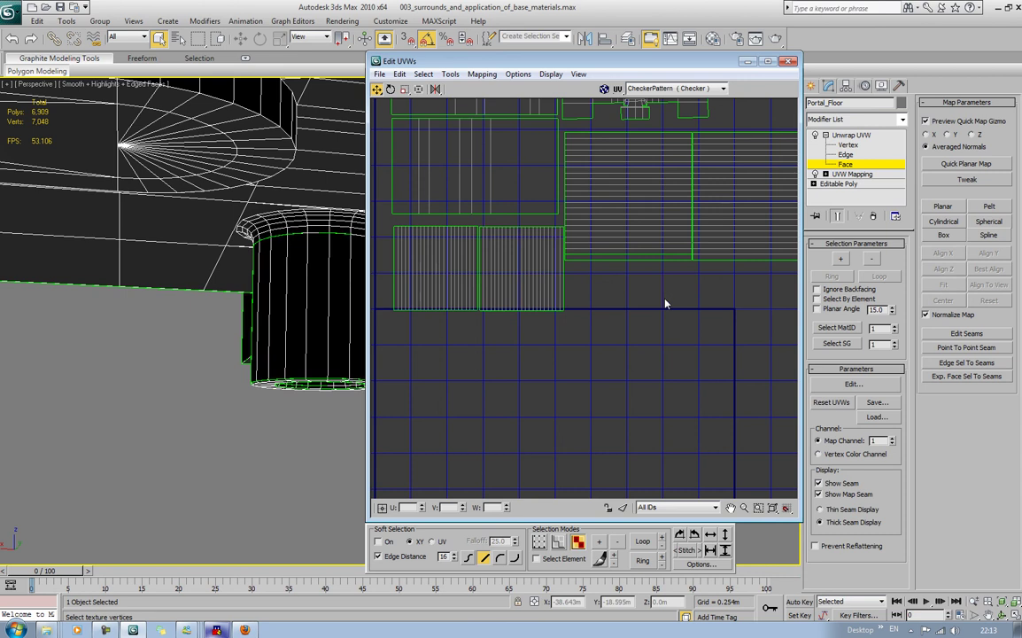
scroll(575, 301, "down", 5)
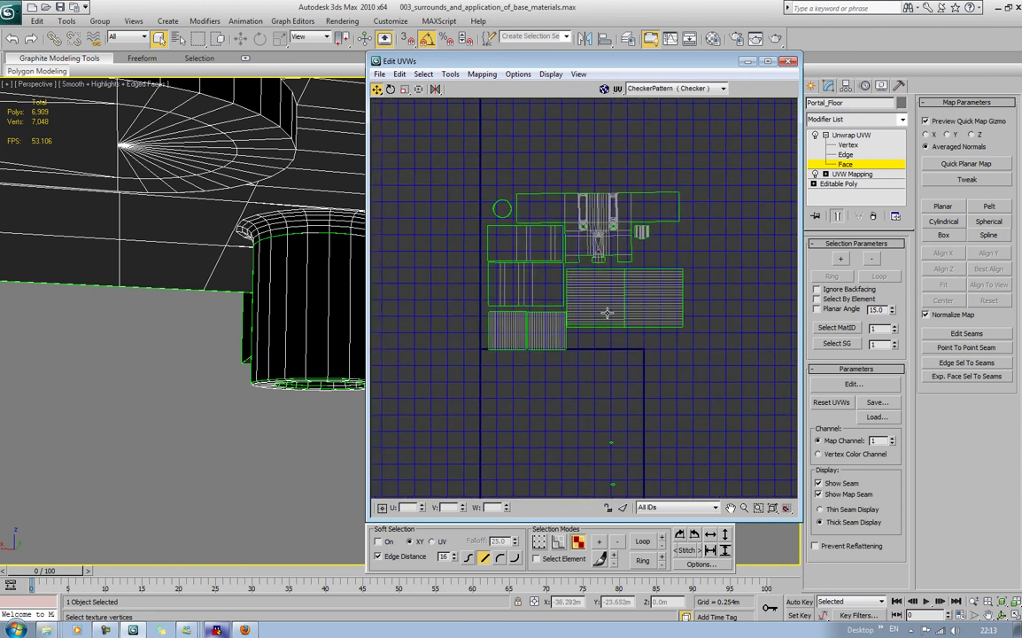
Select the straight side face and the adjoining first curved faces of the rounded recess wall beneath the floor.
middle_click_drag(247, 392, 223, 368, "alt")
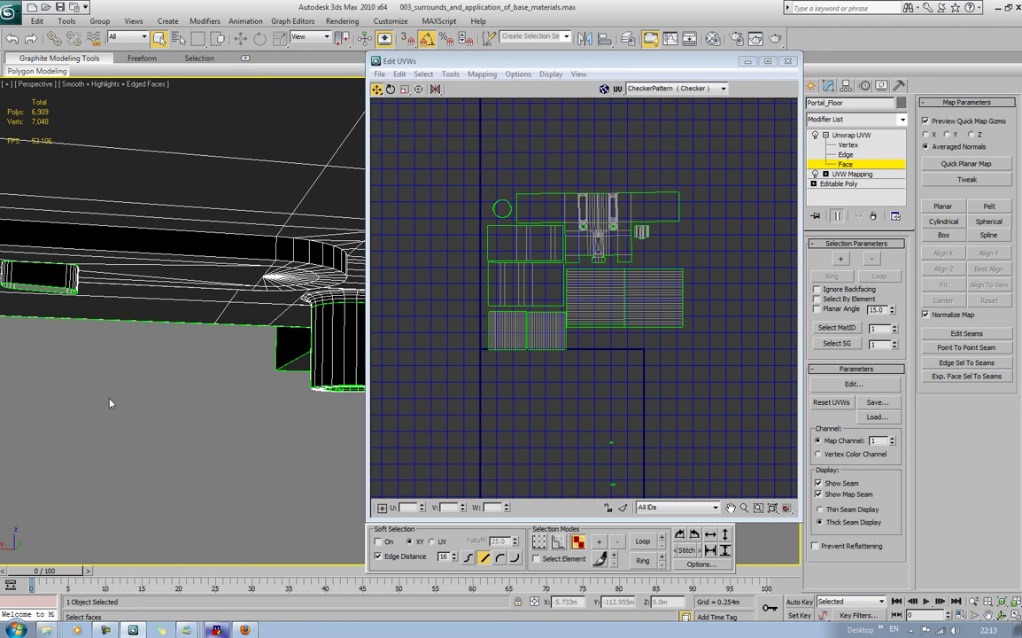
middle_click_drag(110, 404, 239, 320, "alt")
left_click(232, 316, "ctrl")
left_click(240, 316, "ctrl")
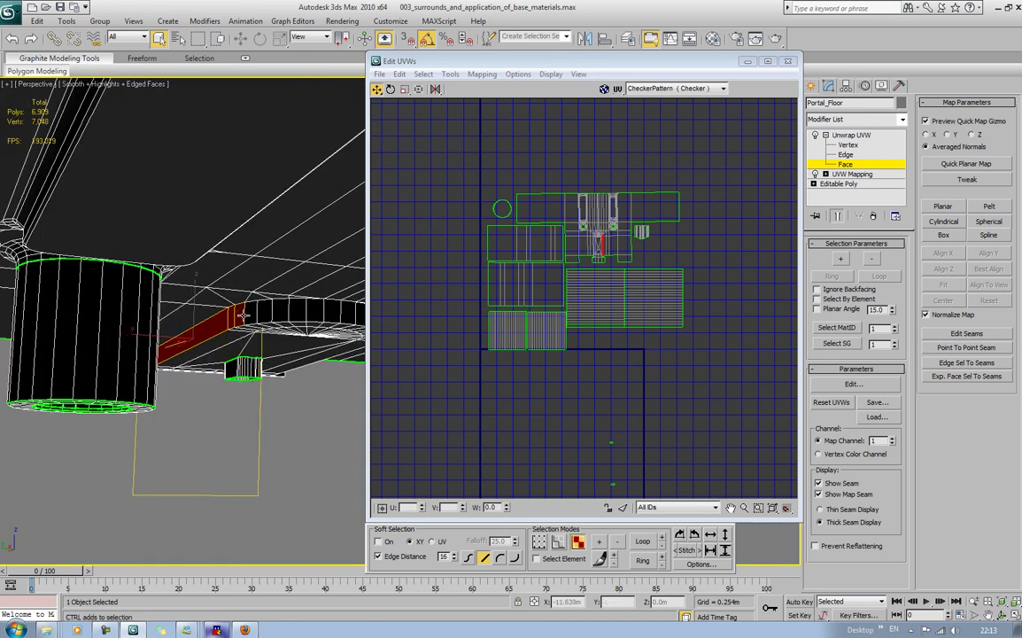
left_click(252, 313, "ctrl")
left_click(265, 313, "ctrl")
left_click(278, 312, "ctrl")
left_click(292, 311, "ctrl")
left_click(310, 311, "ctrl")
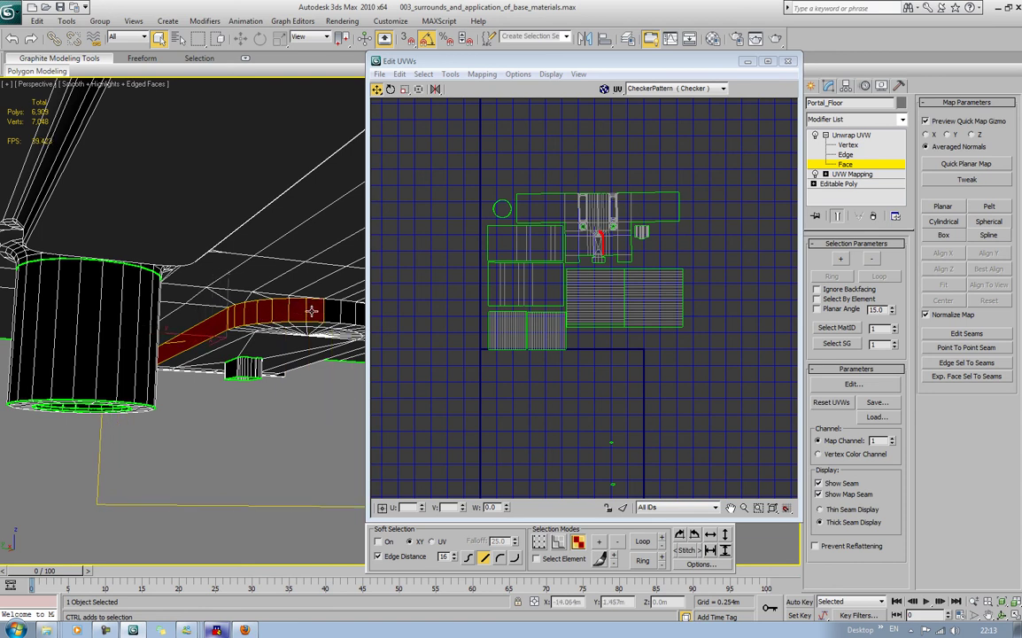
left_click(327, 314, "ctrl")
Extend the selection around the rest of the recess wall's curve and along its opposite straight side.
middle_click_drag(327, 315, 211, 315, "alt")
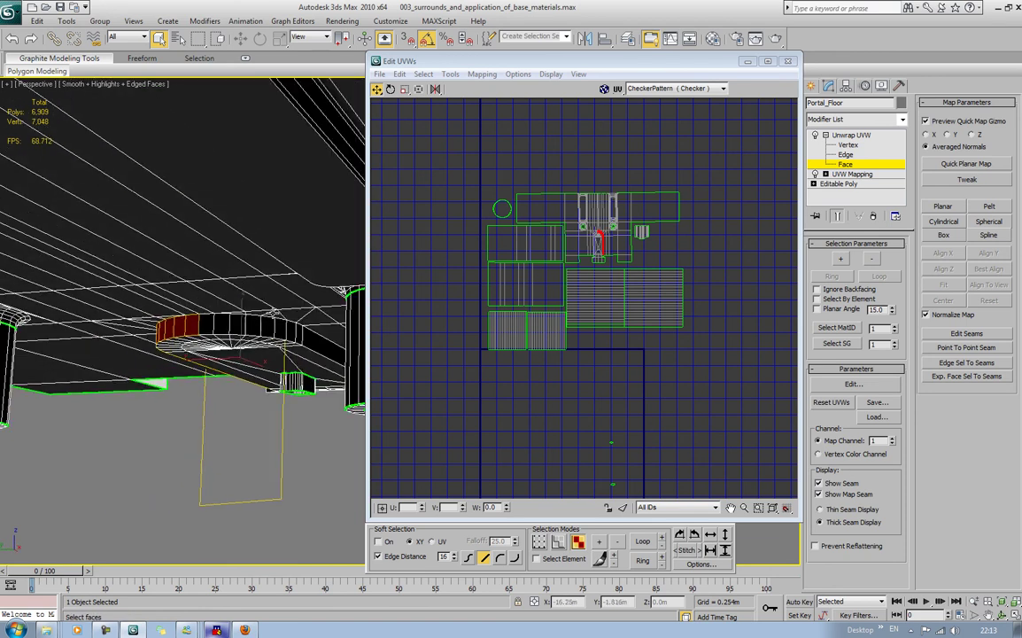
left_click(206, 322, "ctrl")
left_click(219, 322, "ctrl")
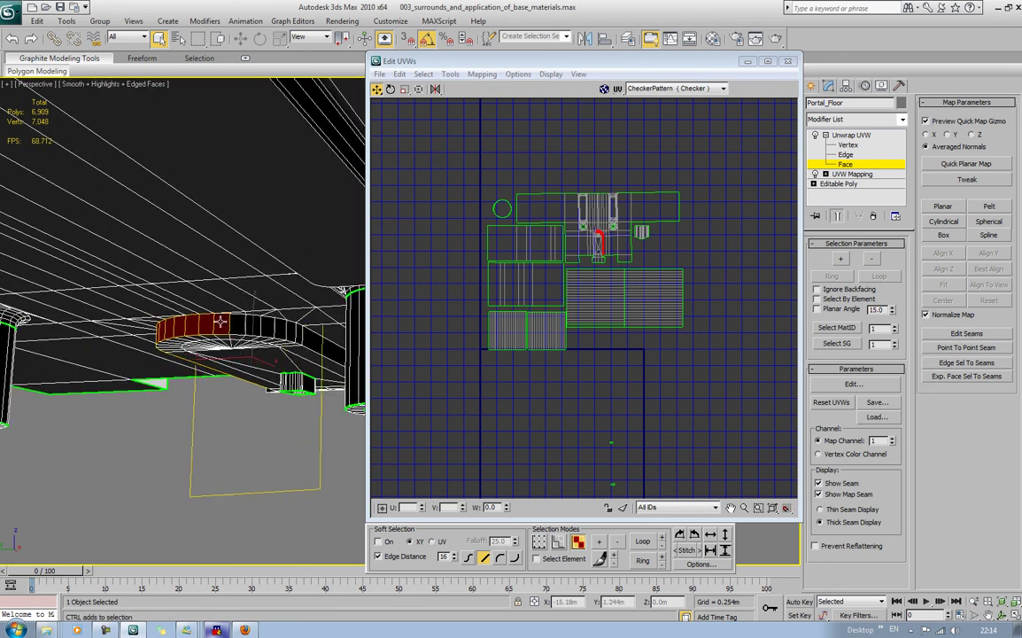
left_click(233, 323, "ctrl")
left_click(258, 326, "ctrl")
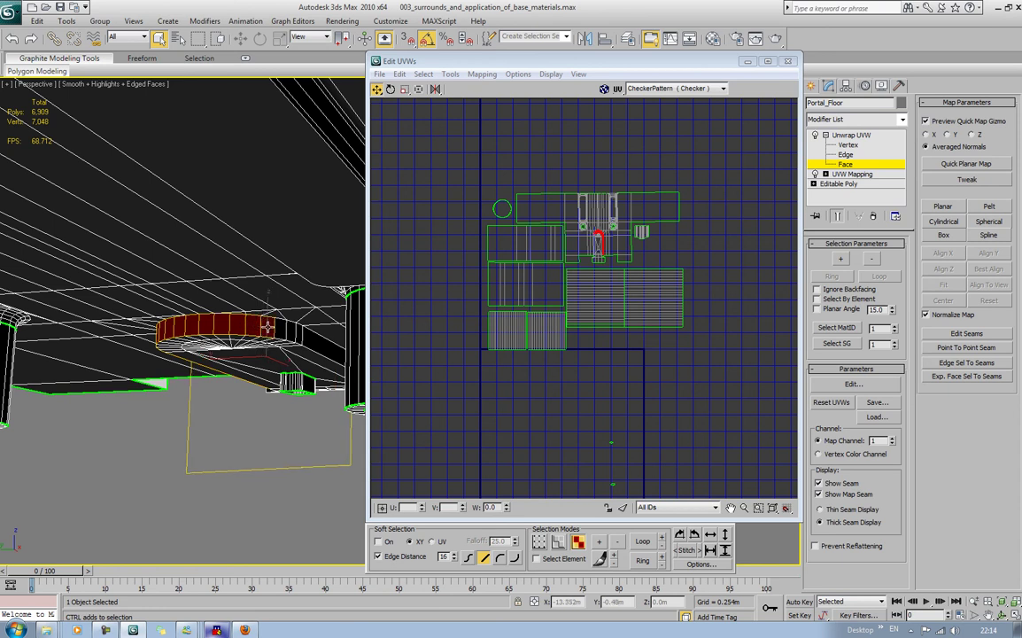
left_click(285, 332, "ctrl")
left_click(299, 334, "ctrl")
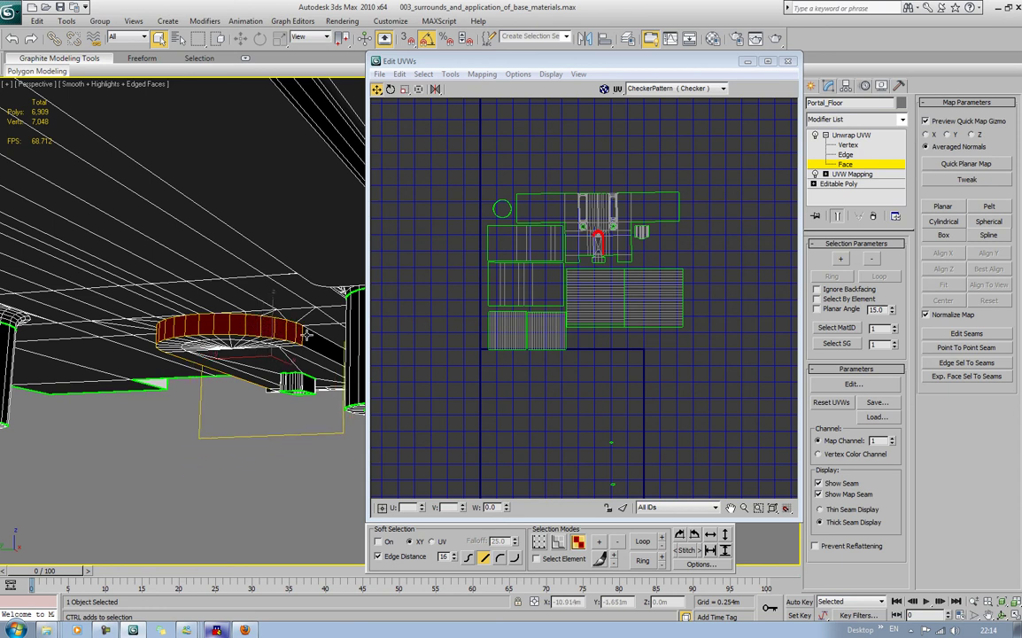
left_click(309, 336, "ctrl")
middle_click_drag(309, 337, 45, 348, "alt")
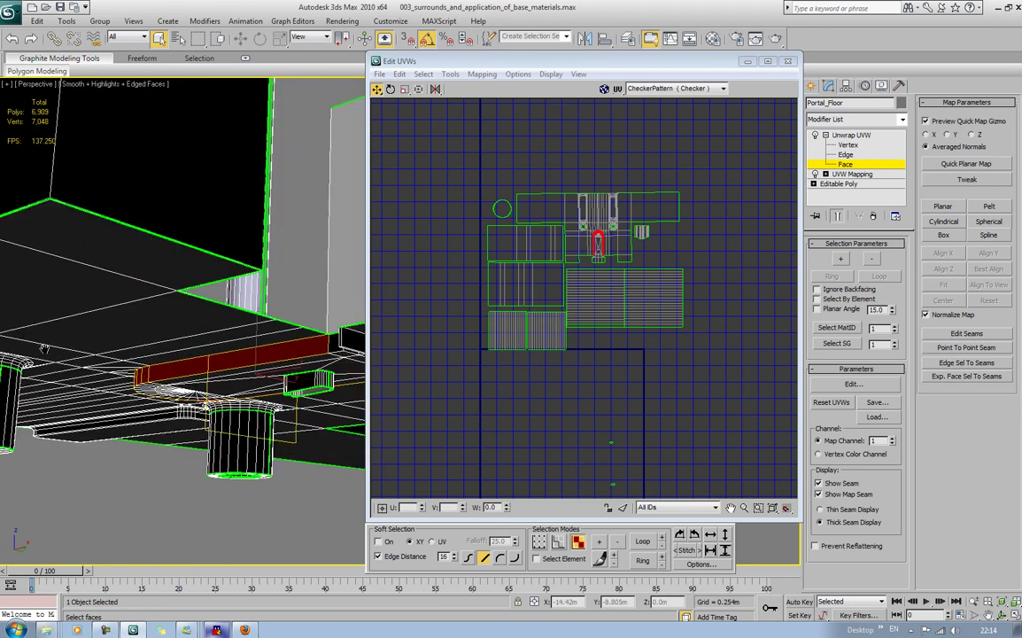
middle_click_drag(282, 360, 926, 366, "alt")
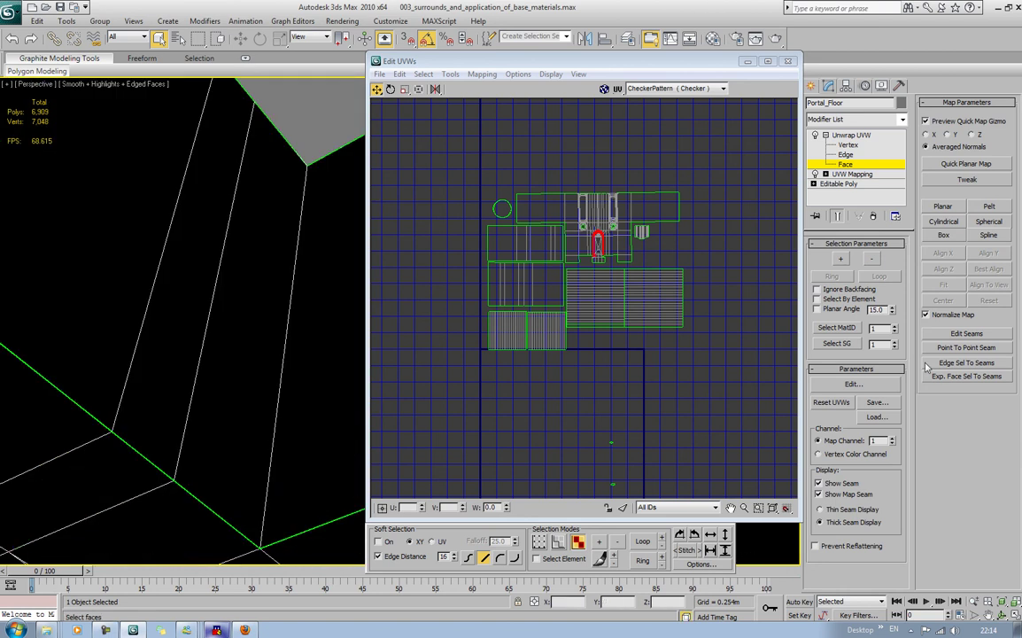
middle_click_drag(265, 428, 183, 288, "alt")
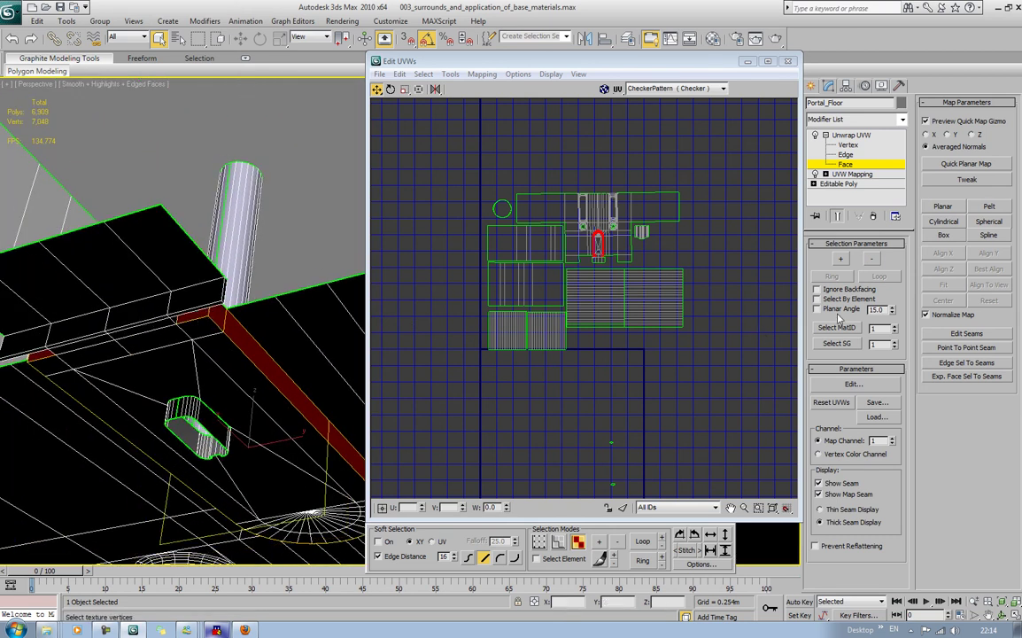
Apply a cylindrical mapping to the selected recess wall faces and fit its gizmo to them.
left_click(944, 221)
left_click(952, 289)
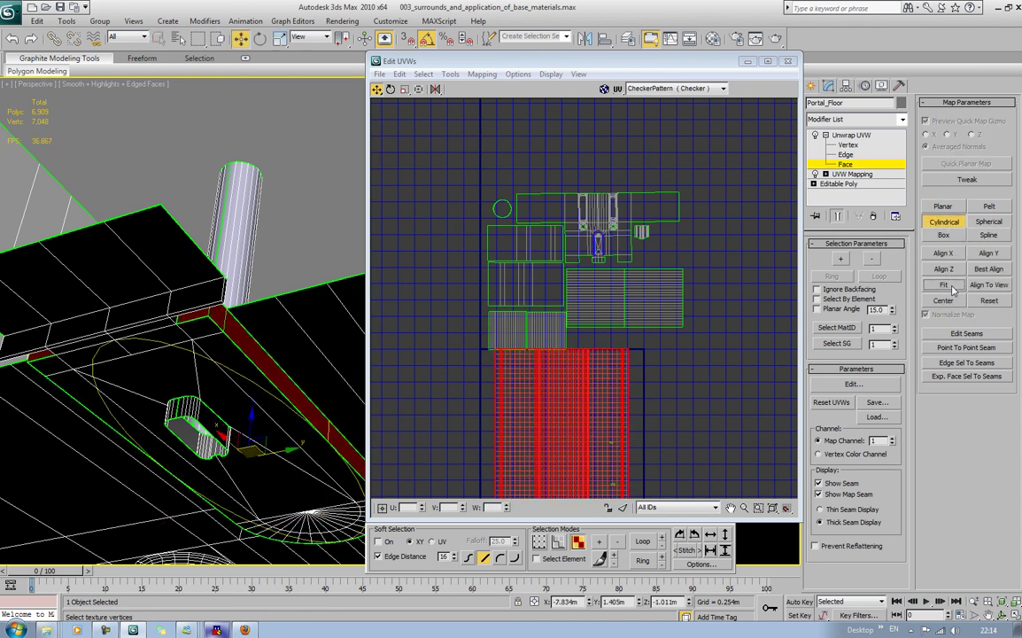
middle_click_drag(611, 365, 603, 317)
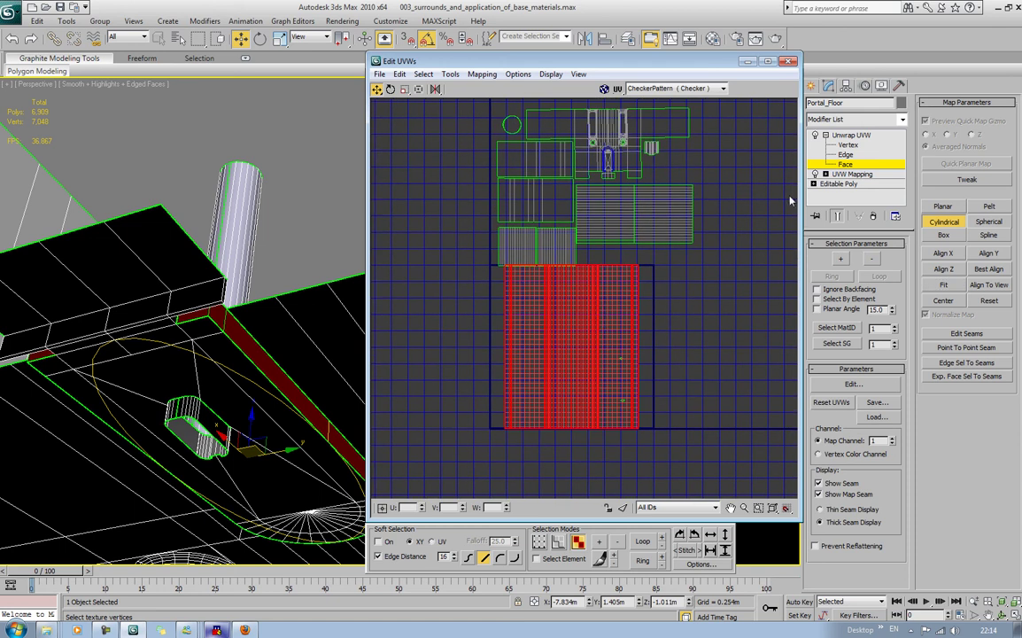
left_click(941, 222)
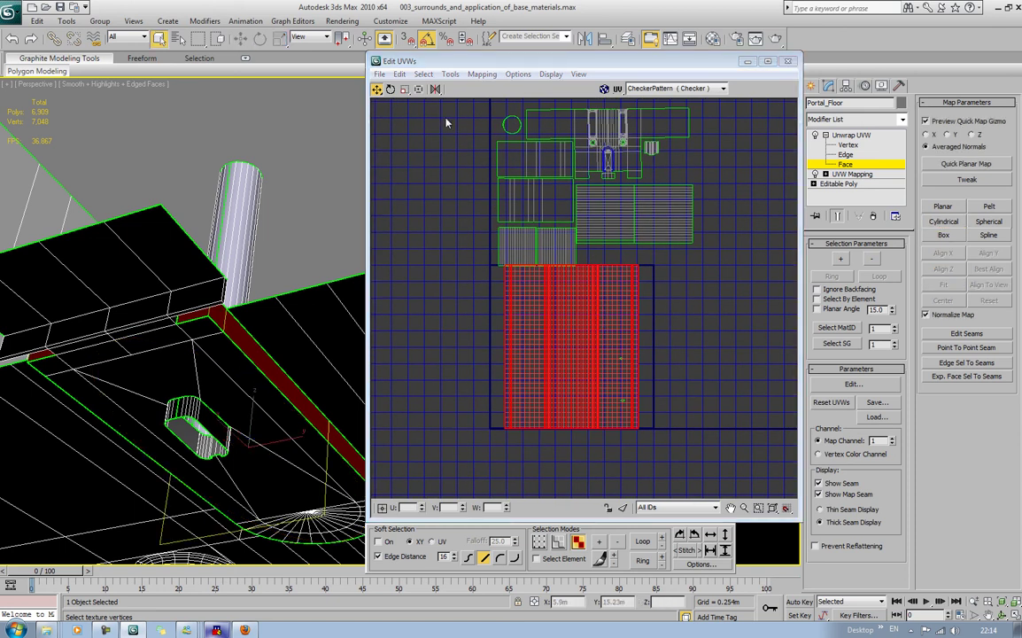
Scale the recess wall's UV island down and reshape it into a long, thin horizontal strip.
left_click(404, 89)
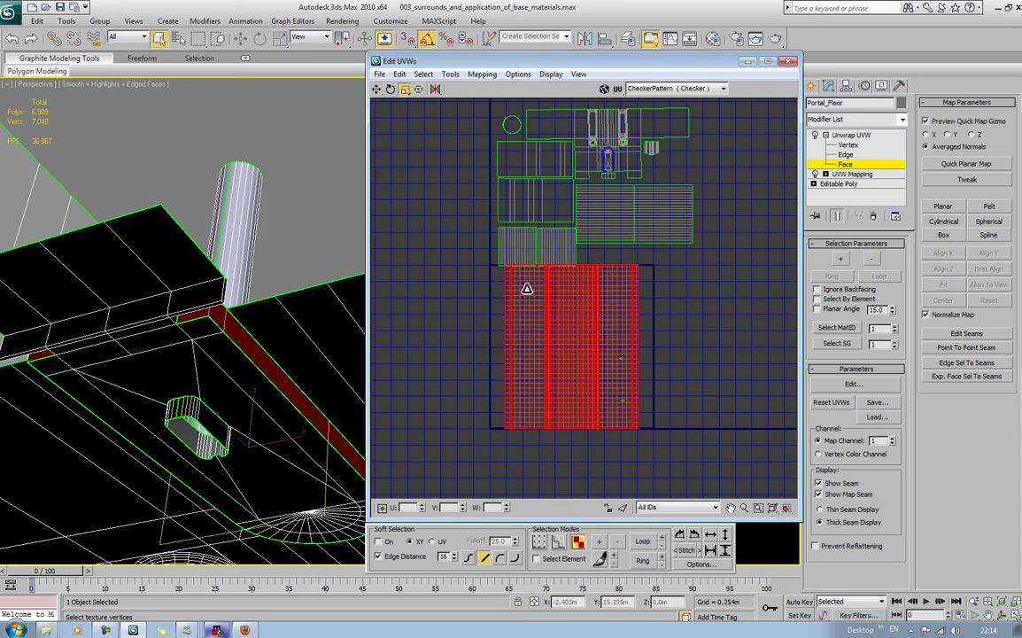
left_click_drag(463, 288, 501, 187)
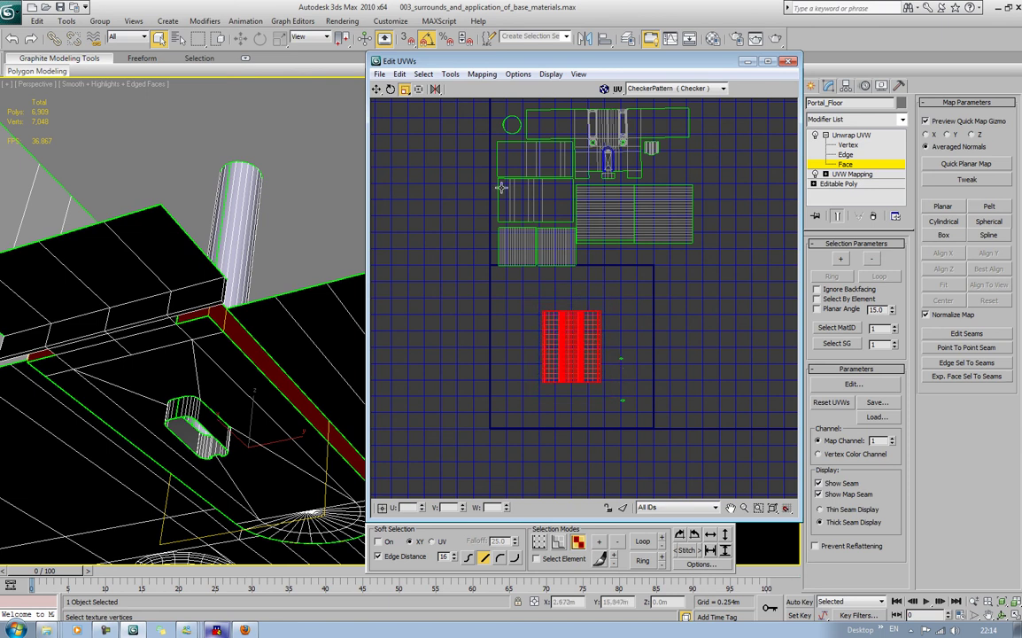
left_click(420, 89)
left_click_drag(544, 390, 496, 329)
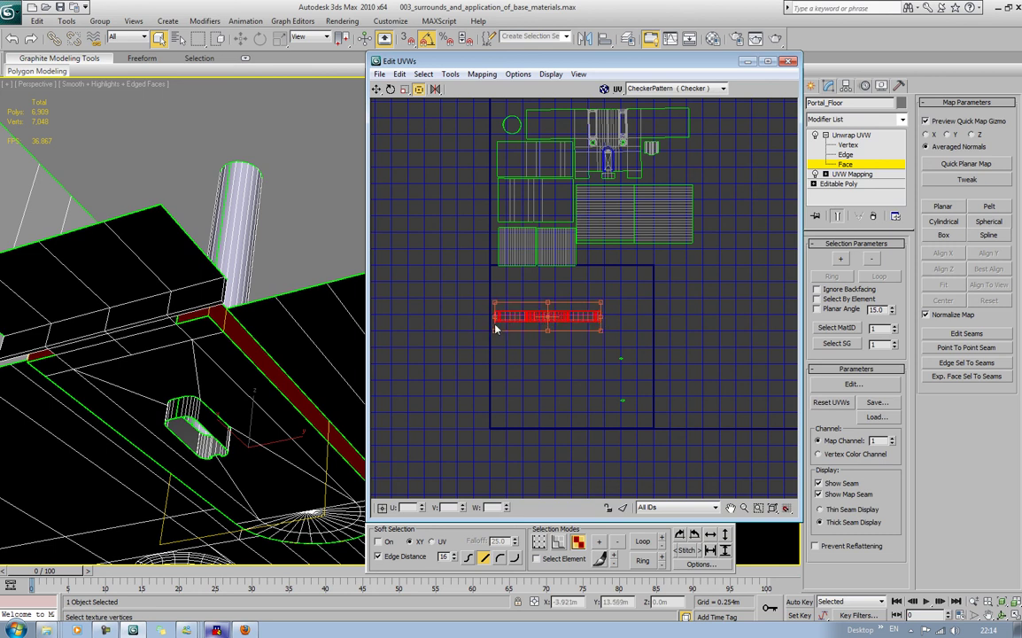
Place the recess wall strip just above the UV tile beneath the wide pillar islands, and select the upper tiny island inside the tile.
left_click(377, 89)
left_click_drag(573, 316, 662, 257)
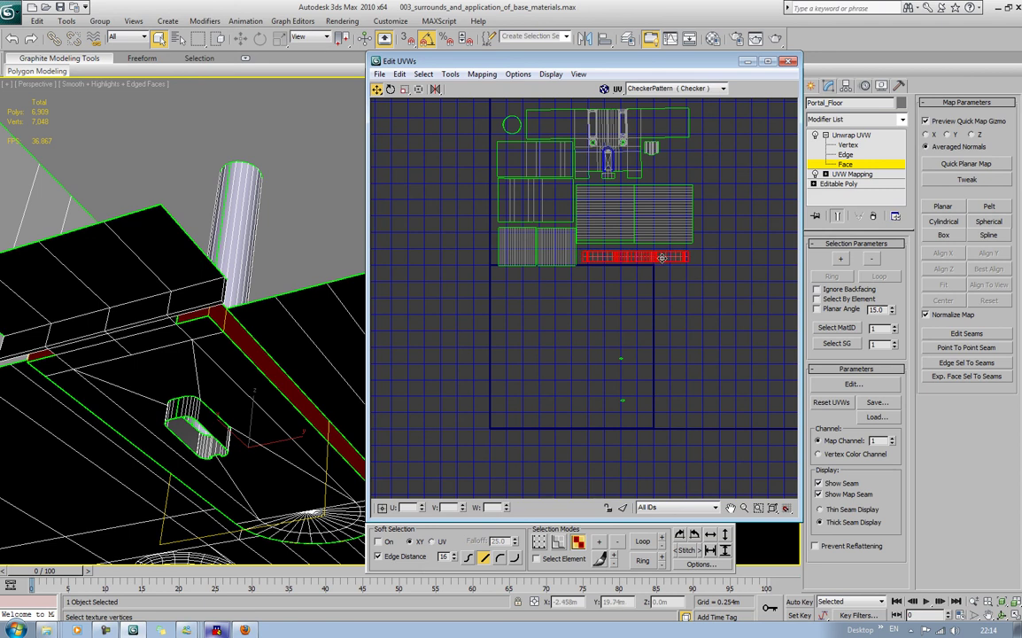
left_click(702, 350)
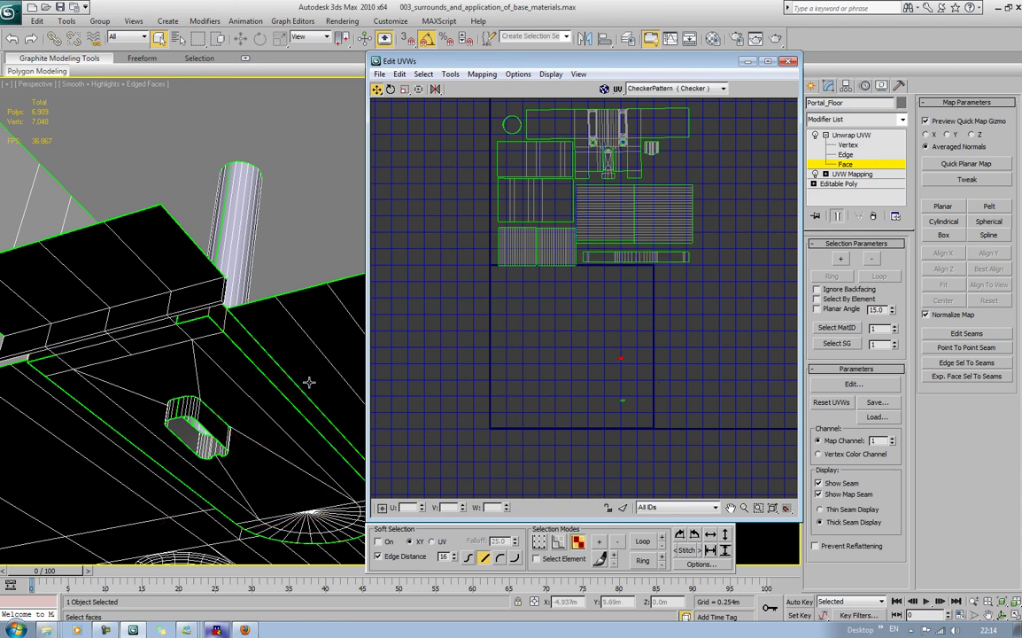
Inspect the floor, pillars, base shafts and recess from several sides to locate the faces of the selected tiny UV island.
middle_click_drag(309, 383, 213, 354, "alt")
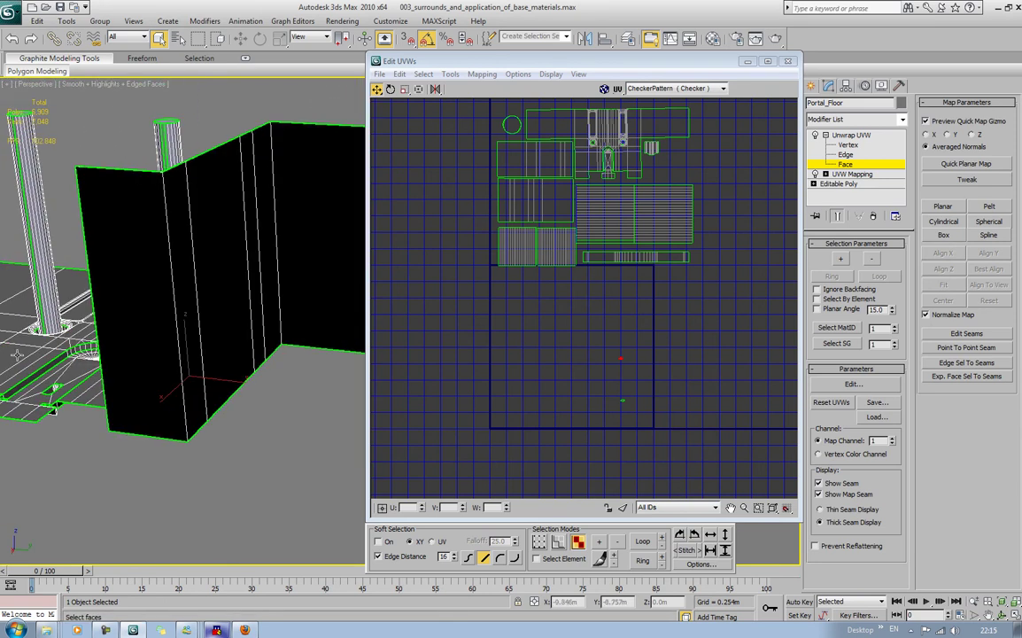
middle_click_drag(17, 356, 25, 320, "alt")
scroll(224, 324, "up", 10)
scroll(102, 324, "down", 5)
middle_click_drag(324, 321, 4, 321)
scroll(316, 331, "down", 3)
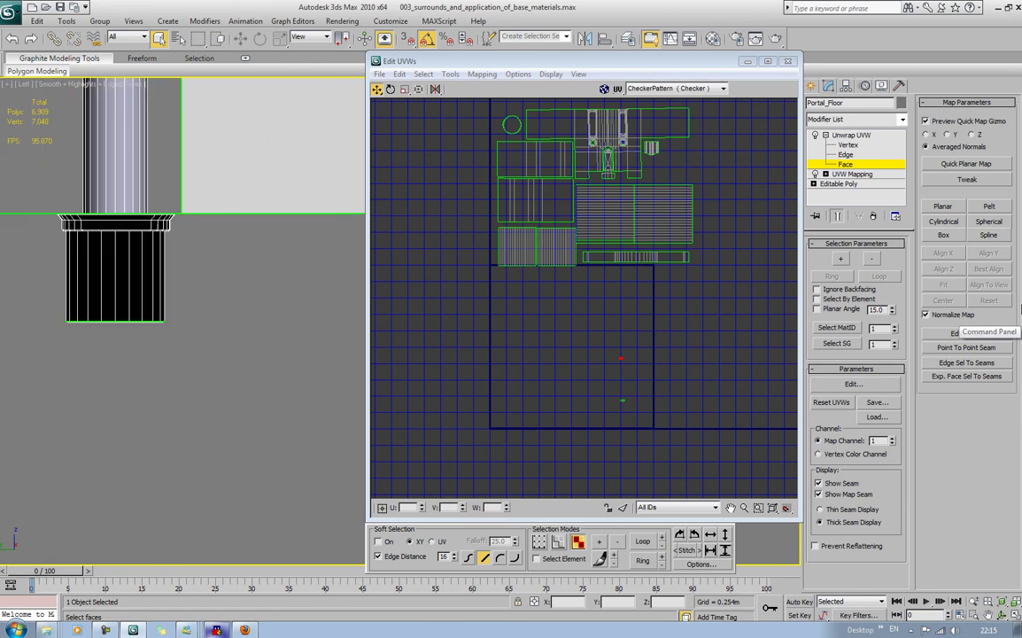
middle_click_drag(315, 331, 124, 328)
scroll(181, 331, "down", 5)
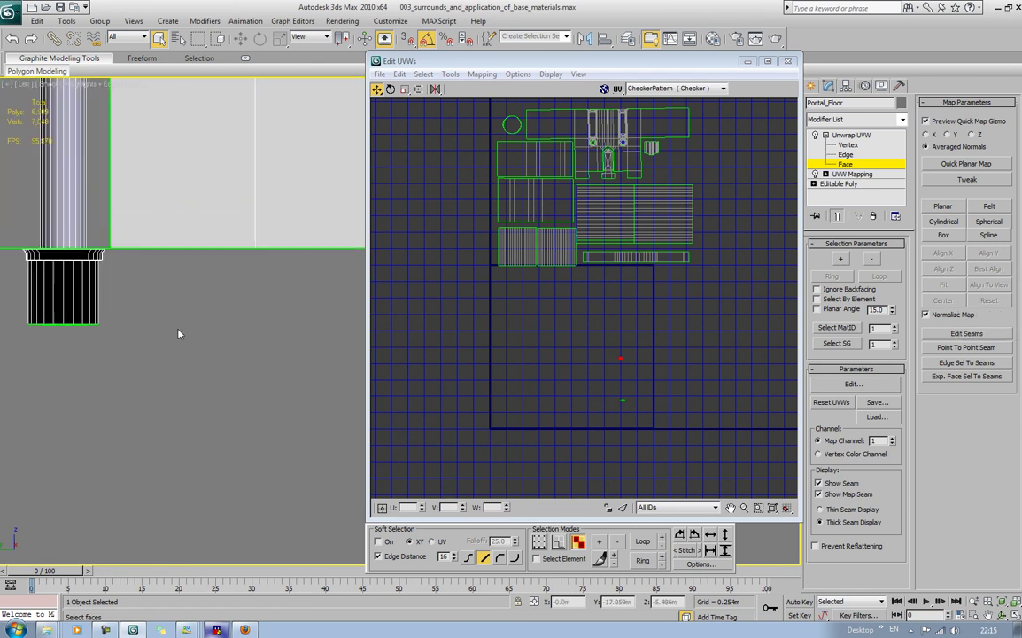
mouse_move(264, 320)
middle_mouse_down()
mouse_move(114, 305)
mouse_move(195, 316)
mouse_move(210, 378)
mouse_move(191, 357)
mouse_move(303, 356)
middle_mouse_up()
scroll(195, 316, "up", 10)
scroll(198, 319, "down", 4)
key("F3")
key("F3")
middle_click_drag(153, 350, 213, 354)
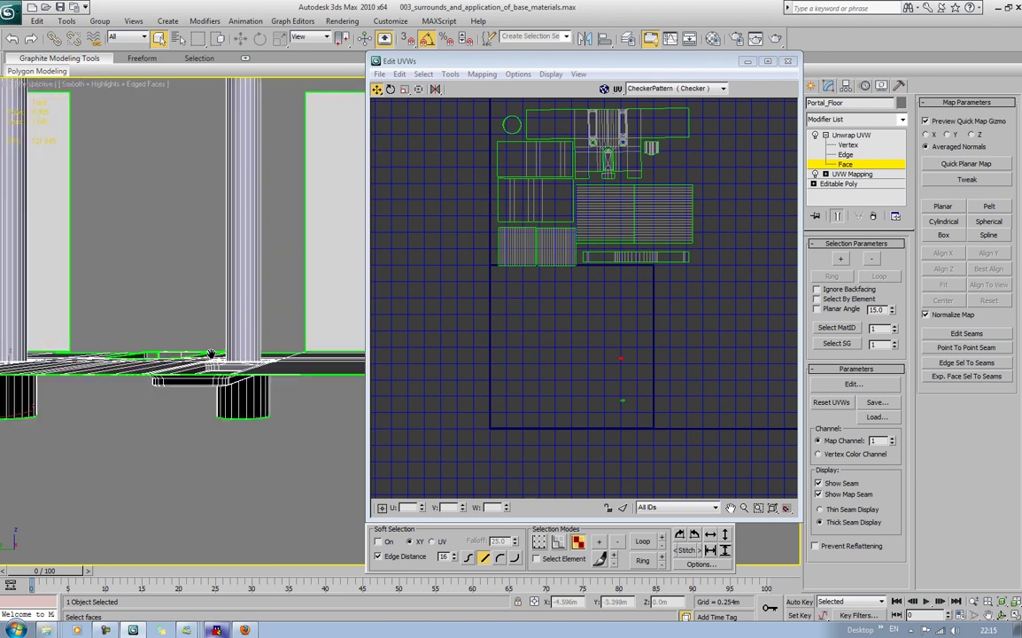
key("p")
middle_click_drag(212, 354, 189, 347)
scroll(189, 347, "down", 3)
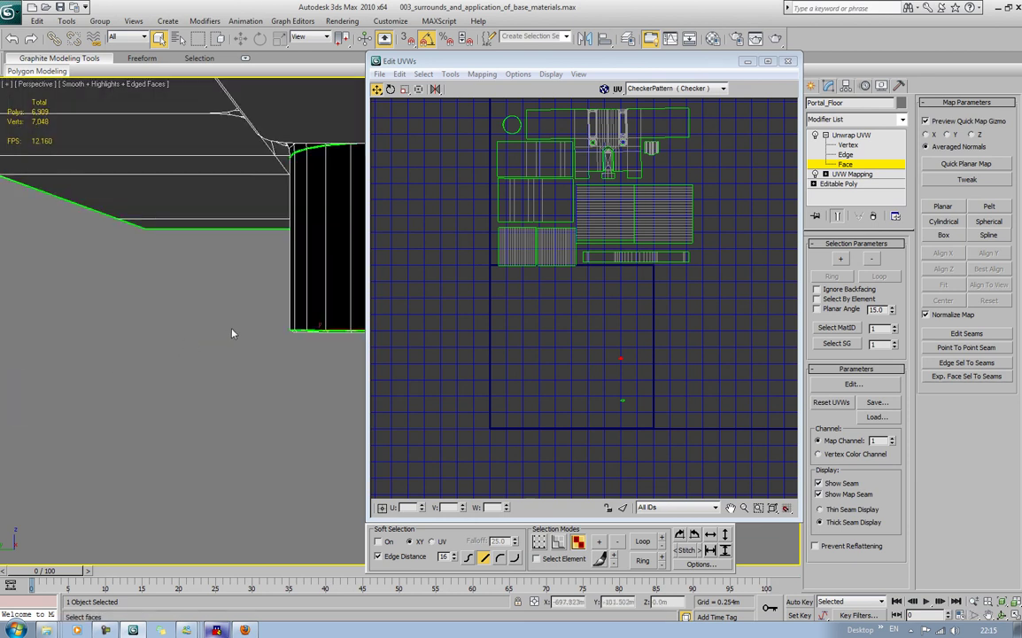
scroll(232, 333, "up", 3)
middle_click_drag(262, 301, 90, 324, "alt")
scroll(108, 325, "down", 4)
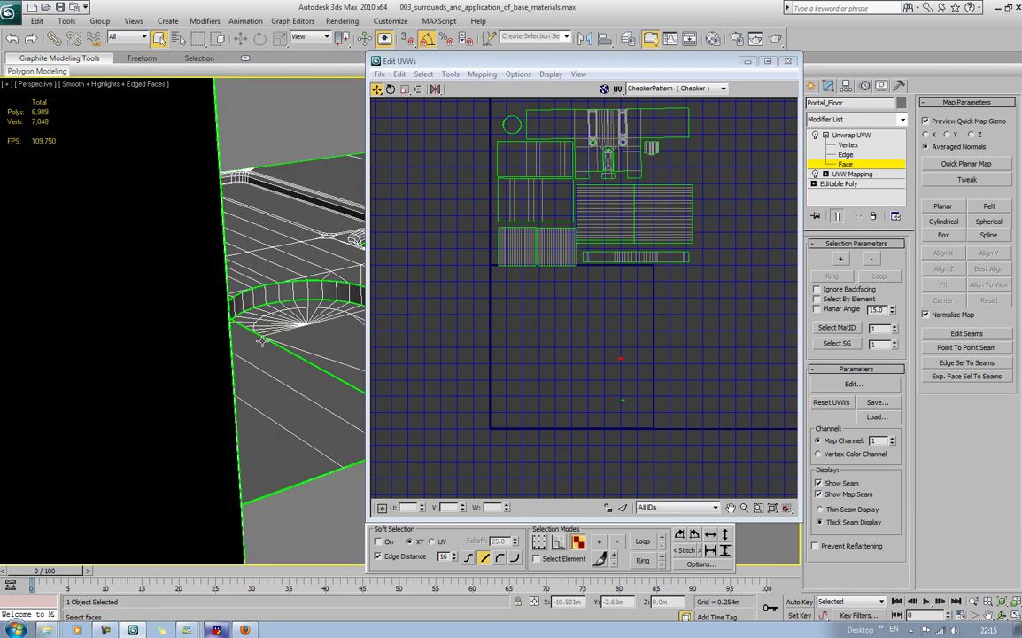
middle_click_drag(270, 339, 98, 350)
middle_click_drag(232, 287, 247, 447)
key("z")
middle_click_drag(268, 350, 218, 359, "alt")
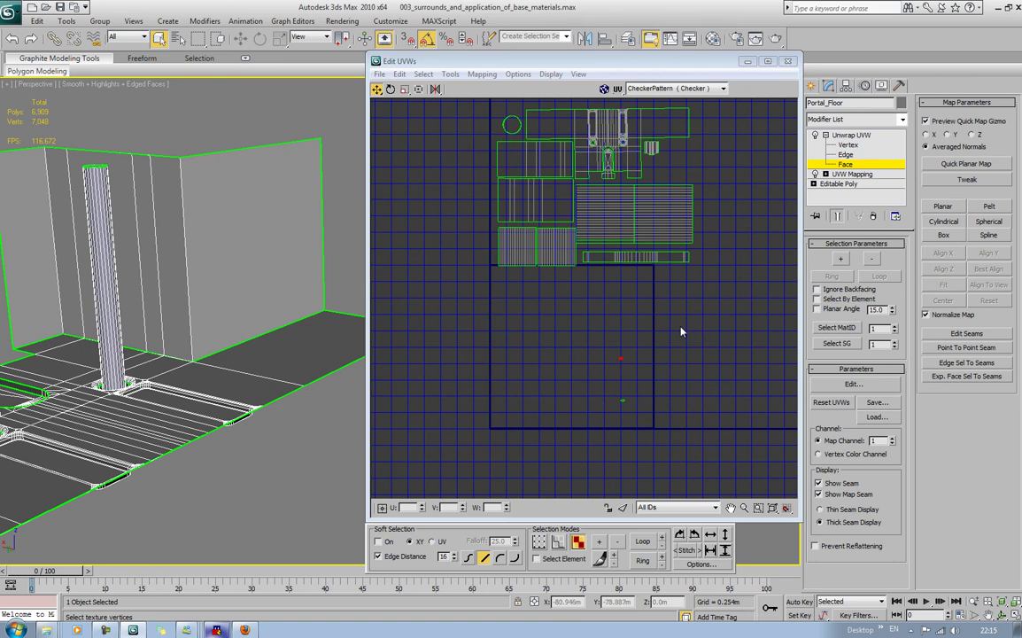
Move the upper tiny UV island out of the tile to the stacked islands above, and select the lower tiny island.
left_click_drag(615, 352, 640, 373)
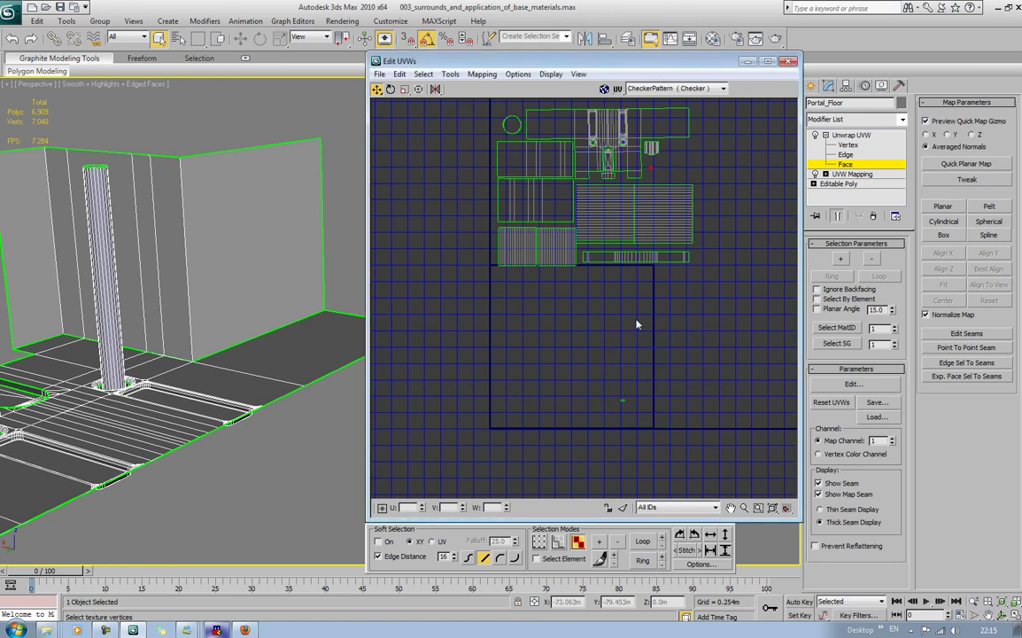
left_click_drag(636, 416, 635, 411)
key("z")
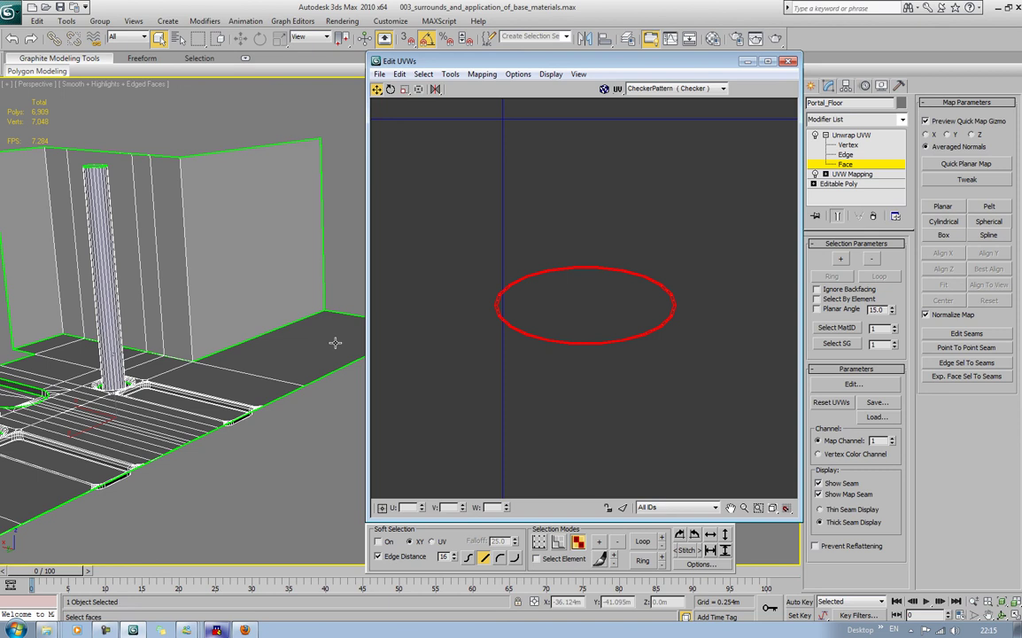
Examine the ring-shaped UV island and check in wireframe which faces around the shafts and pillars it belongs to.
middle_click_drag(191, 368, 276, 389)
scroll(272, 384, "down", 4)
middle_click_drag(246, 344, 228, 417, "alt")
left_click(261, 406)
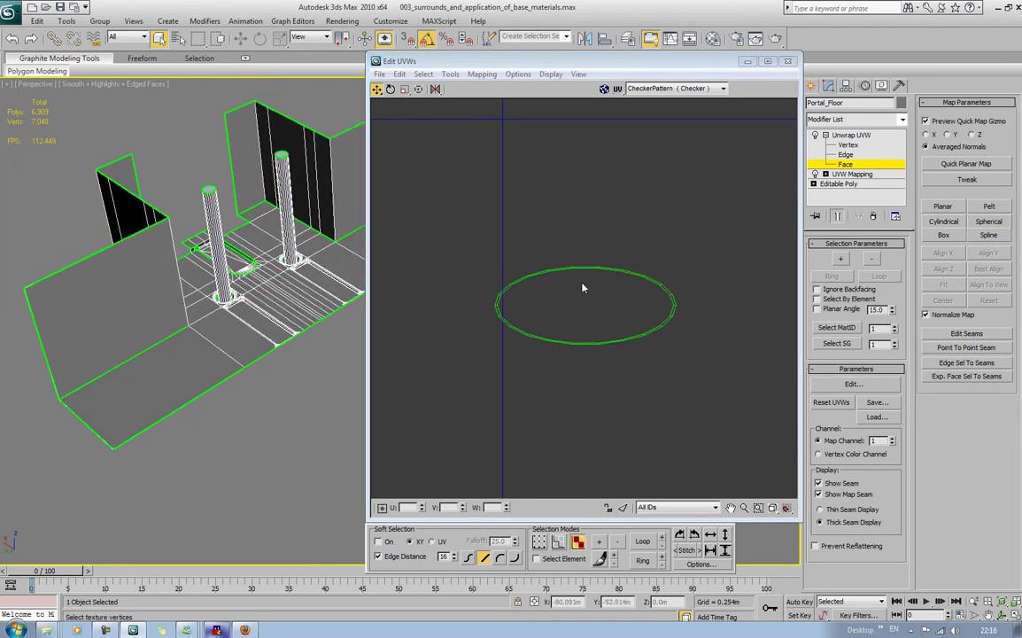
left_click_drag(518, 251, 618, 391)
scroll(545, 311, "up", 4)
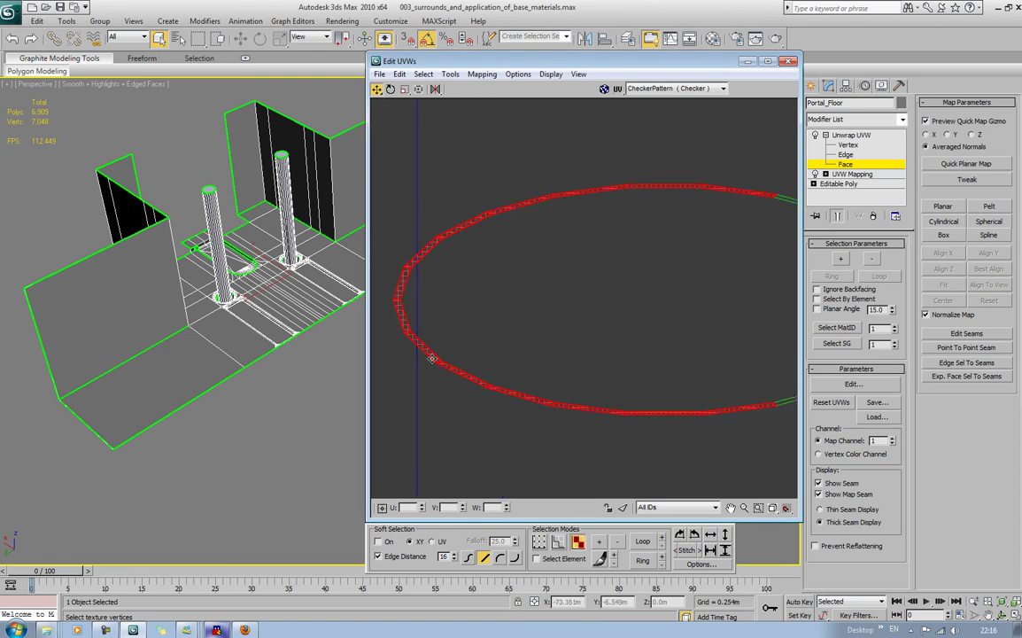
mouse_move(243, 415)
middle_mouse_down("alt")
mouse_move(223, 426)
mouse_move(293, 387)
mouse_move(223, 454)
mouse_move(224, 423)
middle_mouse_up("alt")
key("F3")
scroll(223, 424, "up", 10)
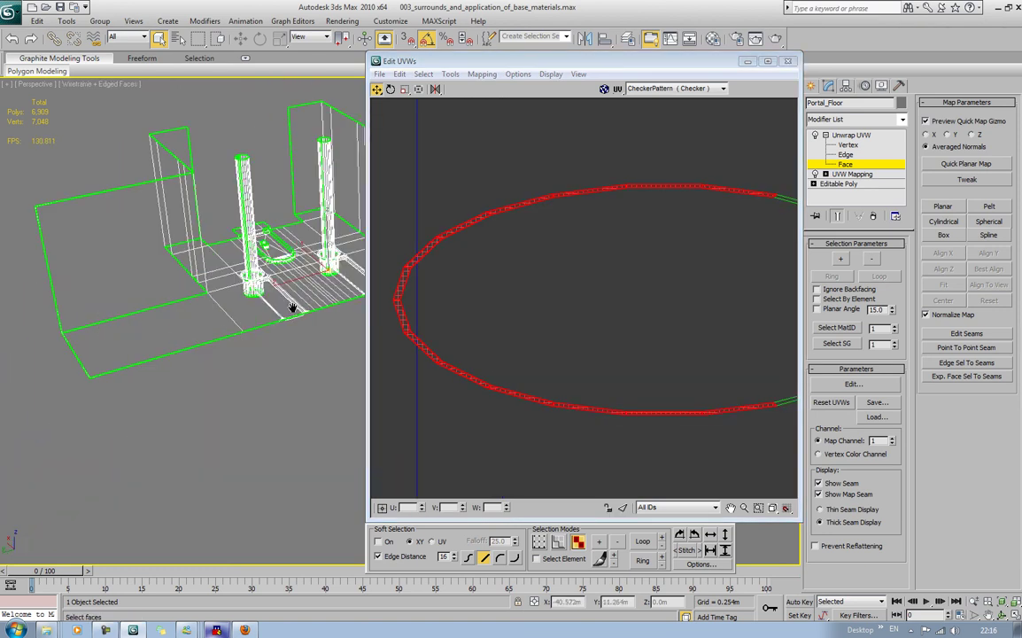
middle_click_drag(144, 299, 221, 358)
scroll(146, 306, "up", 2)
scroll(194, 342, "up", 2)
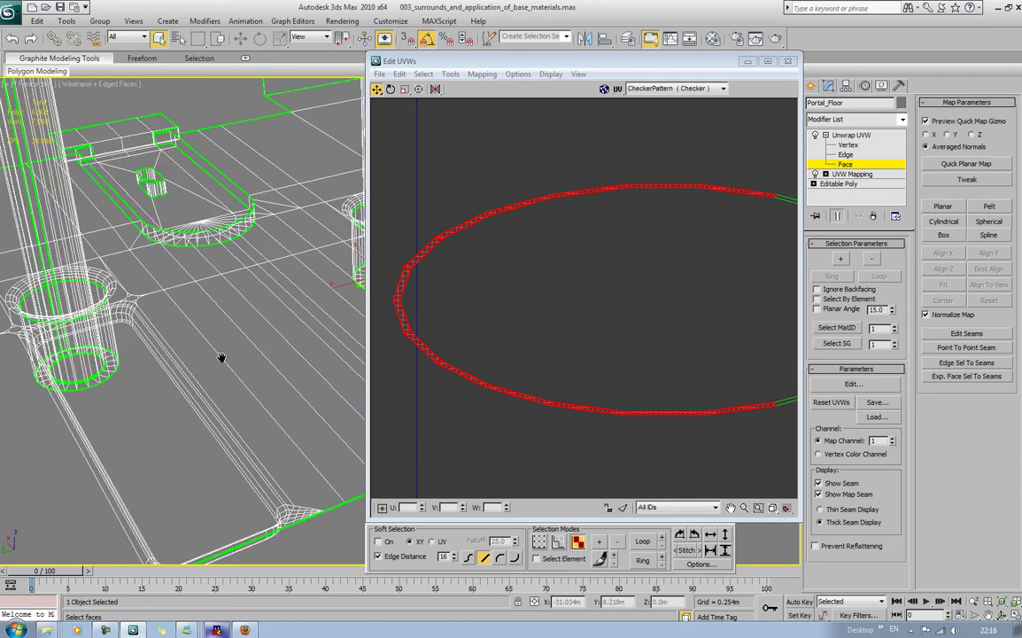
Clear the partial selection and select the entire ring-shaped UV island.
left_click(571, 357)
scroll(558, 346, "down", 4)
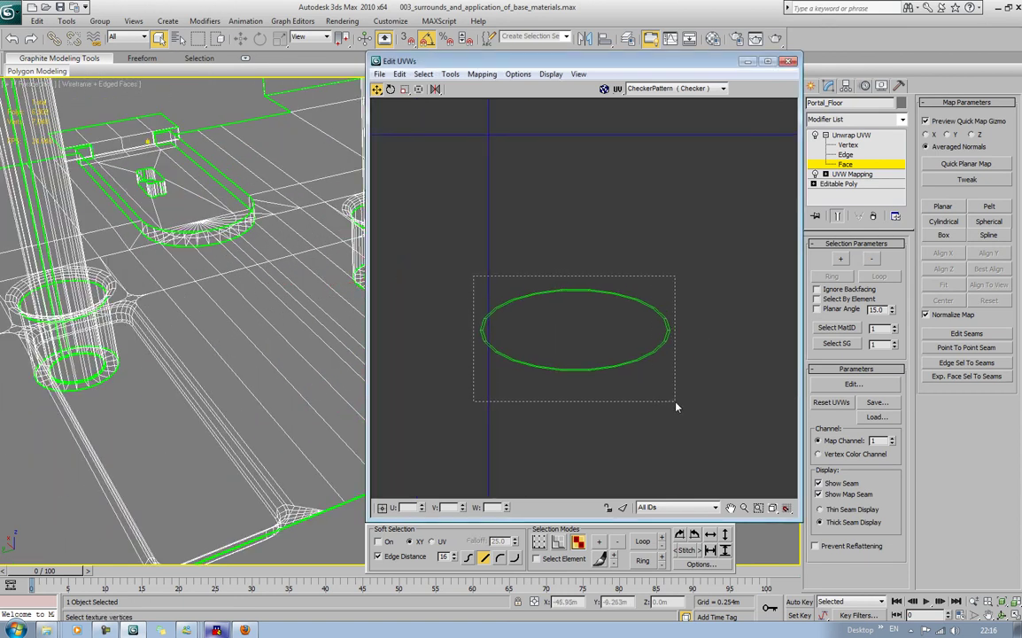
left_click_drag(676, 405, 678, 406)
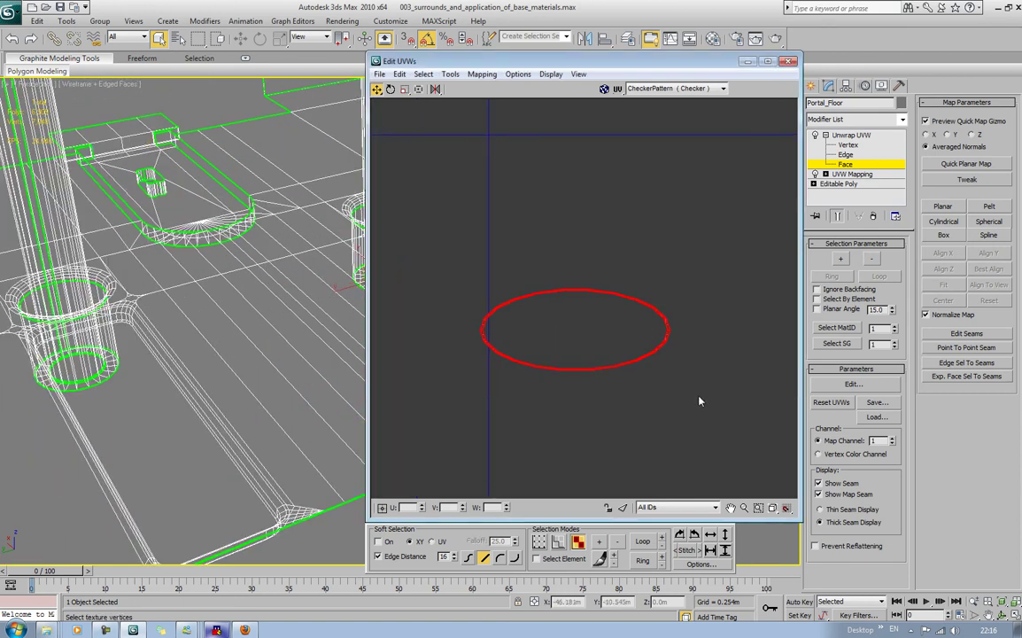
Apply a planar map to the selected ring-shaped UV island so it becomes a true circle.
left_click(943, 207)
middle_click_drag(569, 286, 646, 272)
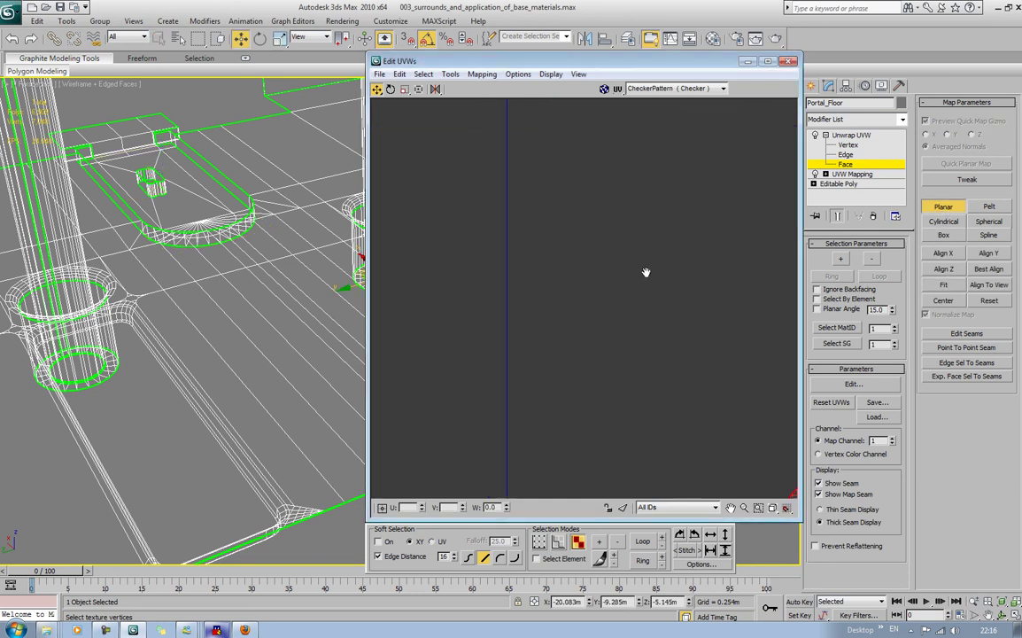
scroll(646, 272, "down", 10)
middle_click_drag(654, 217, 618, 292)
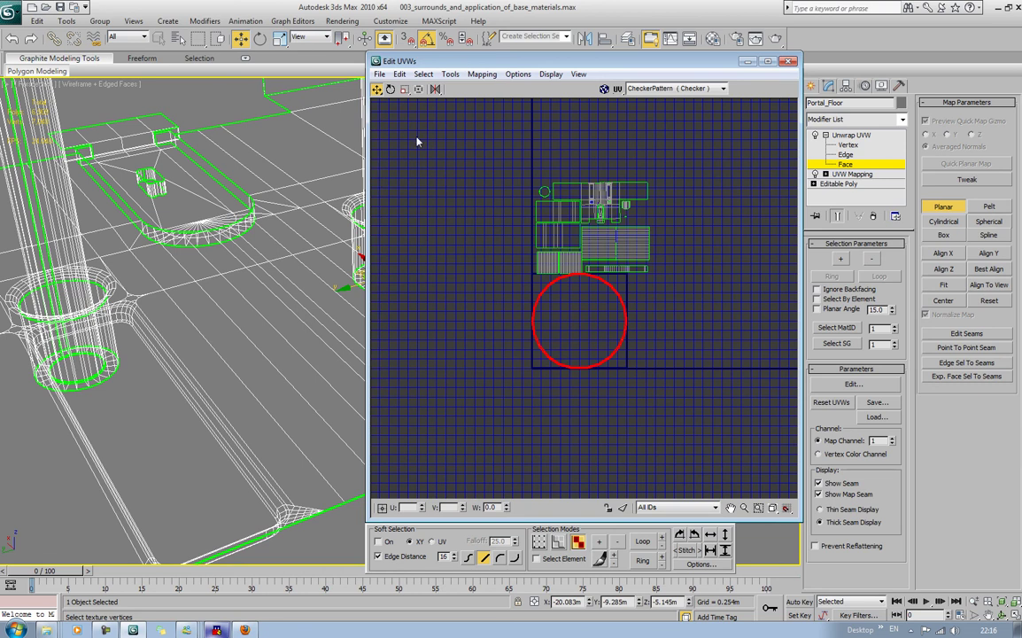
left_click(944, 207)
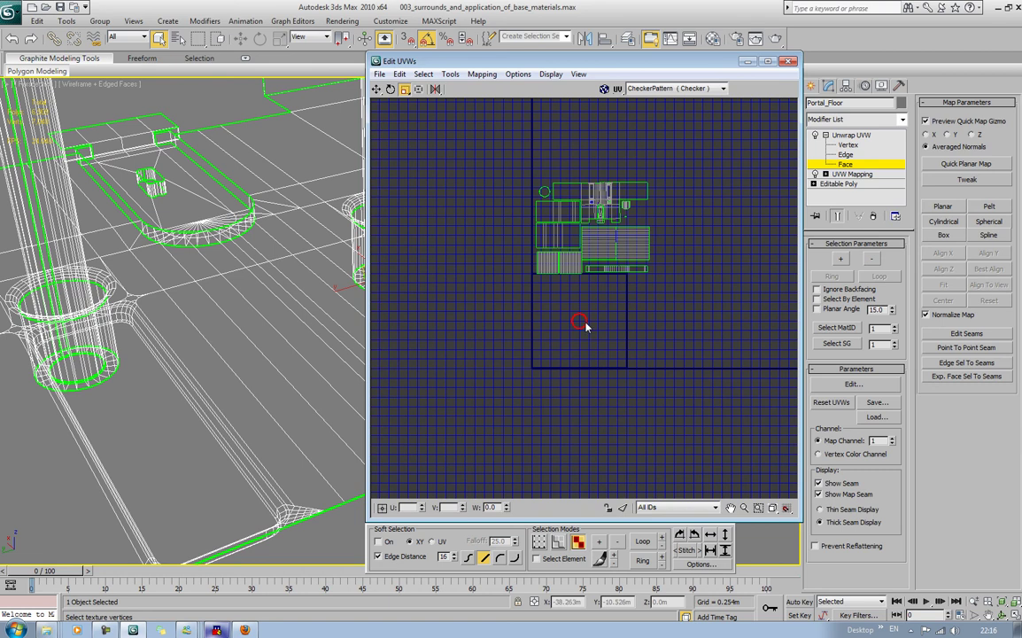
Scale the circular ring island down to a tiny size inside the tile.
scroll(627, 336, "up", 3)
scroll(602, 341, "up", 3)
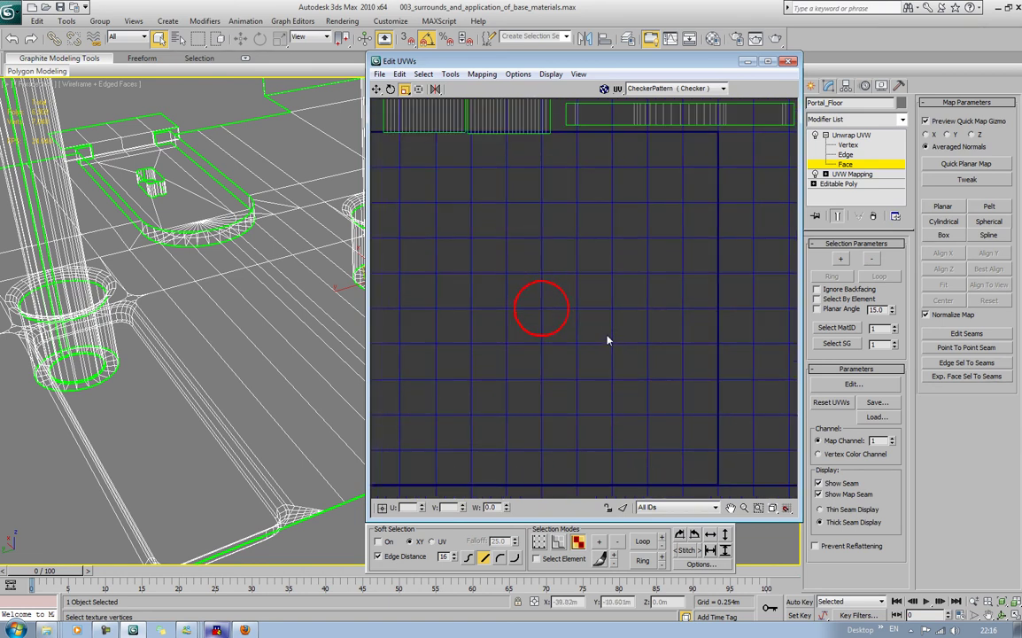
left_click_drag(568, 312, 568, 576)
middle_click_drag(615, 383, 595, 540)
scroll(592, 520, "down", 1)
scroll(592, 520, "down", 1)
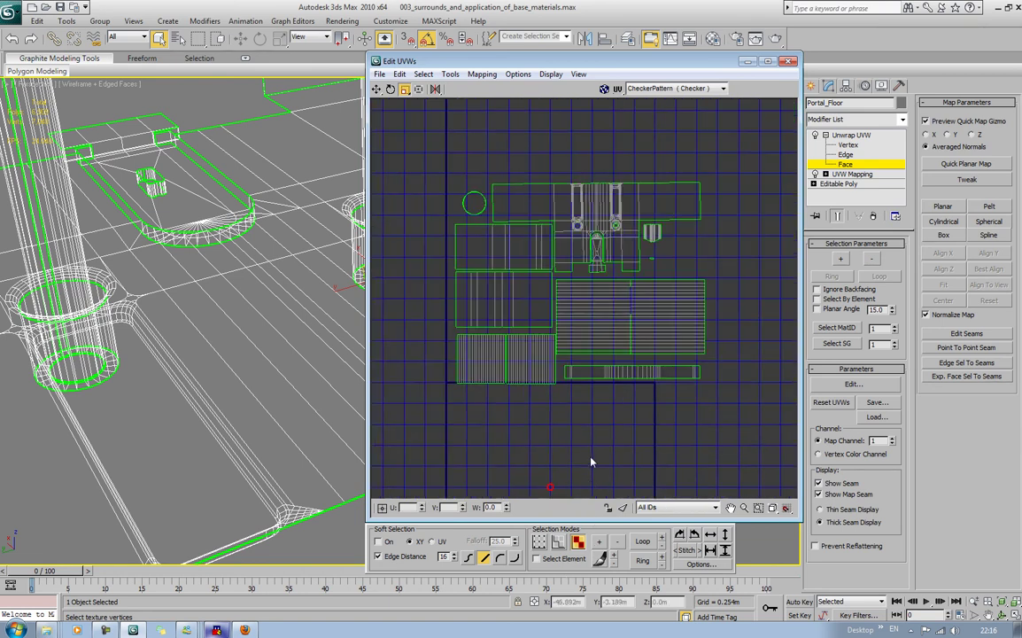
middle_click_drag(591, 459, 579, 378)
key("w")
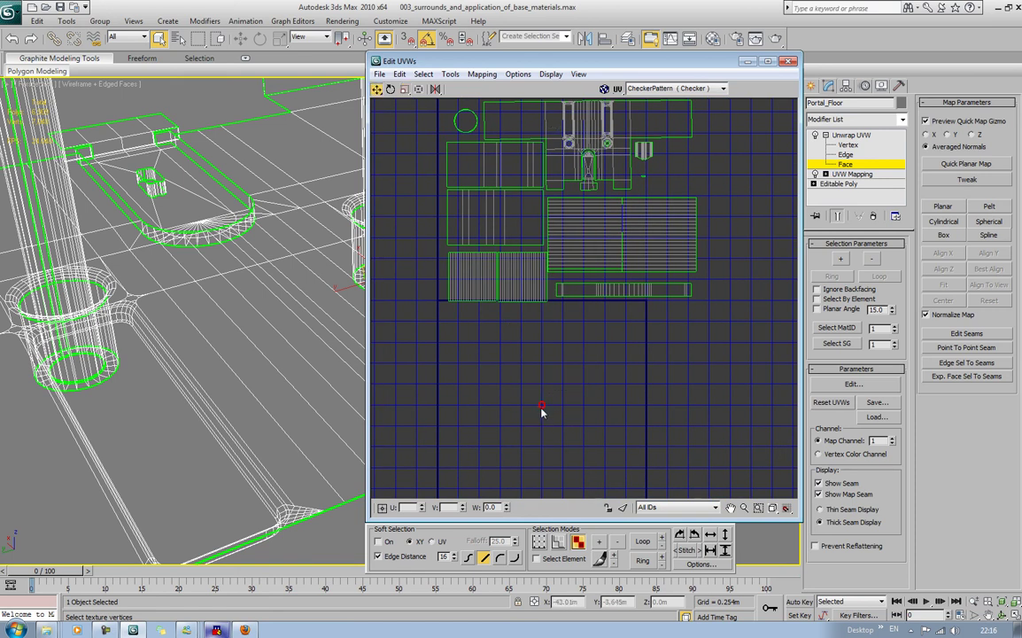
Switch to edge selection and select the complete inner edge loop of the tiny ring island.
middle_click_drag(542, 409, 521, 428)
scroll(521, 427, "up", 2)
scroll(521, 452, "up", 1)
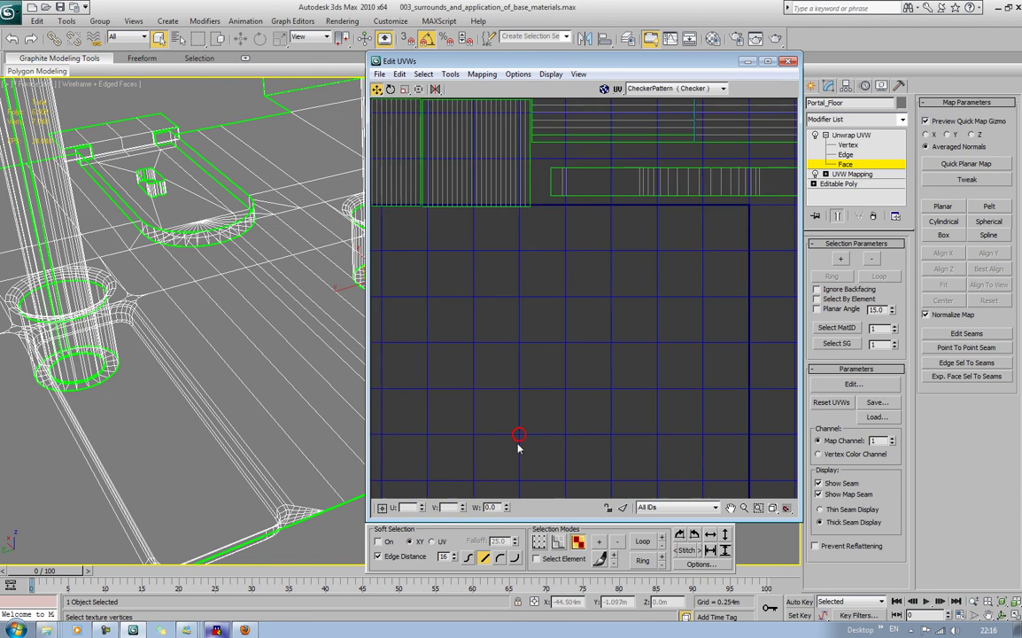
scroll(519, 433, "up", 3)
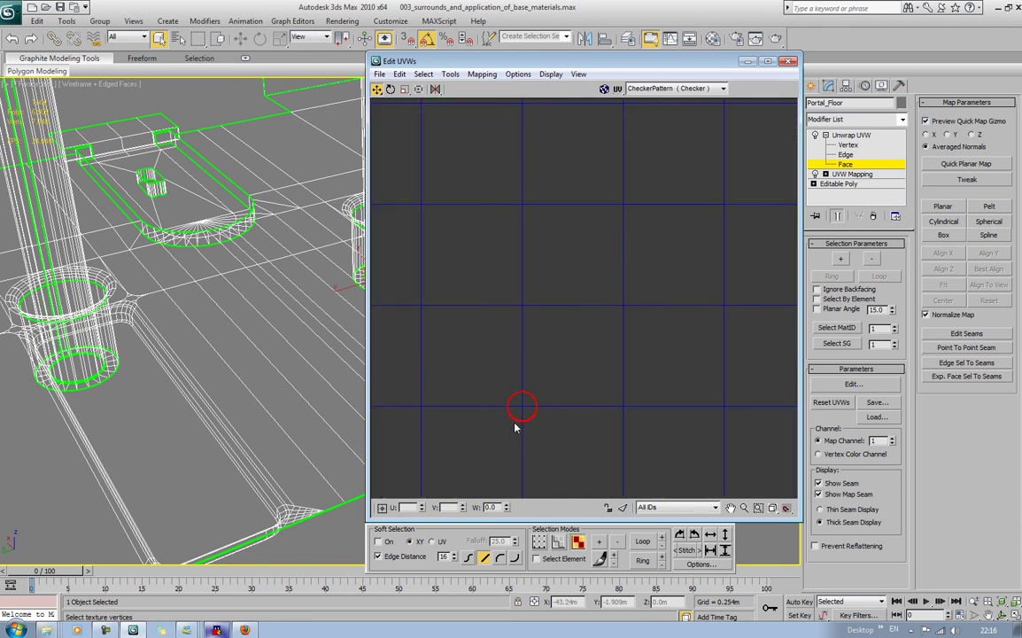
scroll(514, 427, "up", 4)
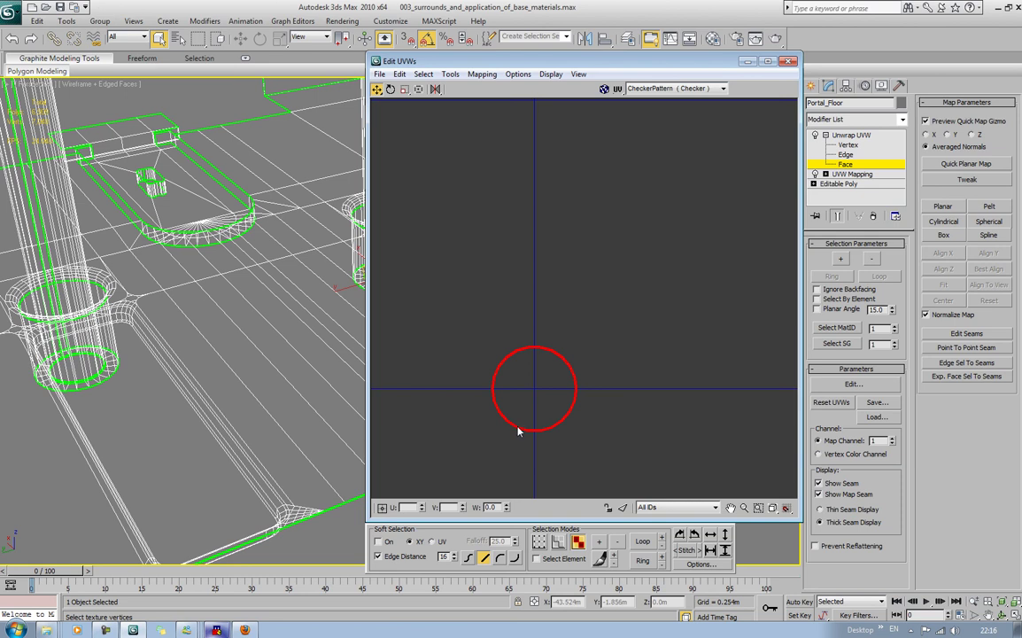
left_click(846, 155)
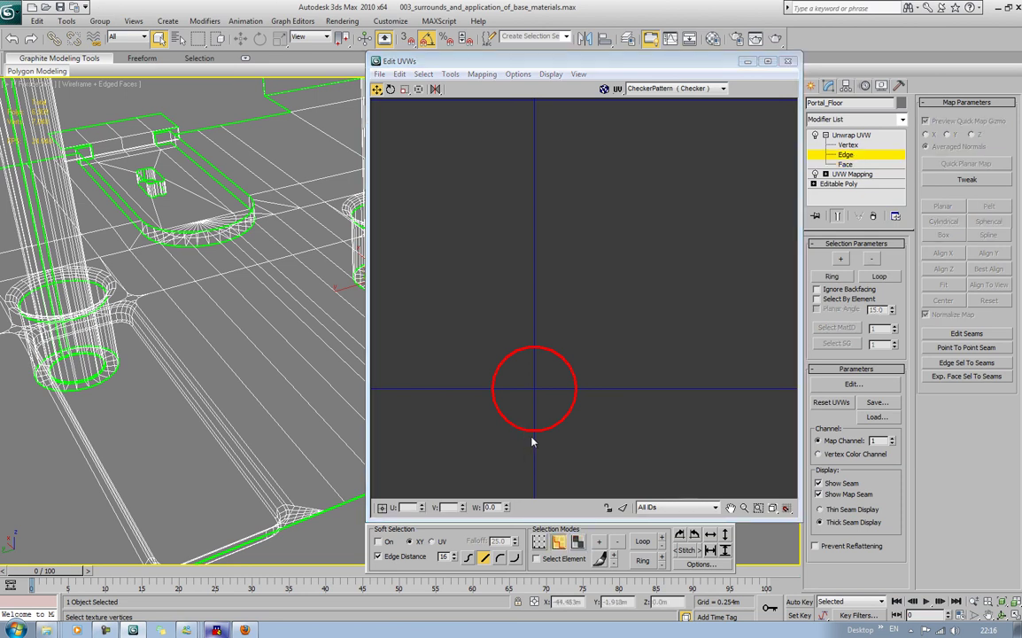
middle_click_drag(532, 440, 542, 352)
scroll(542, 351, "up", 5)
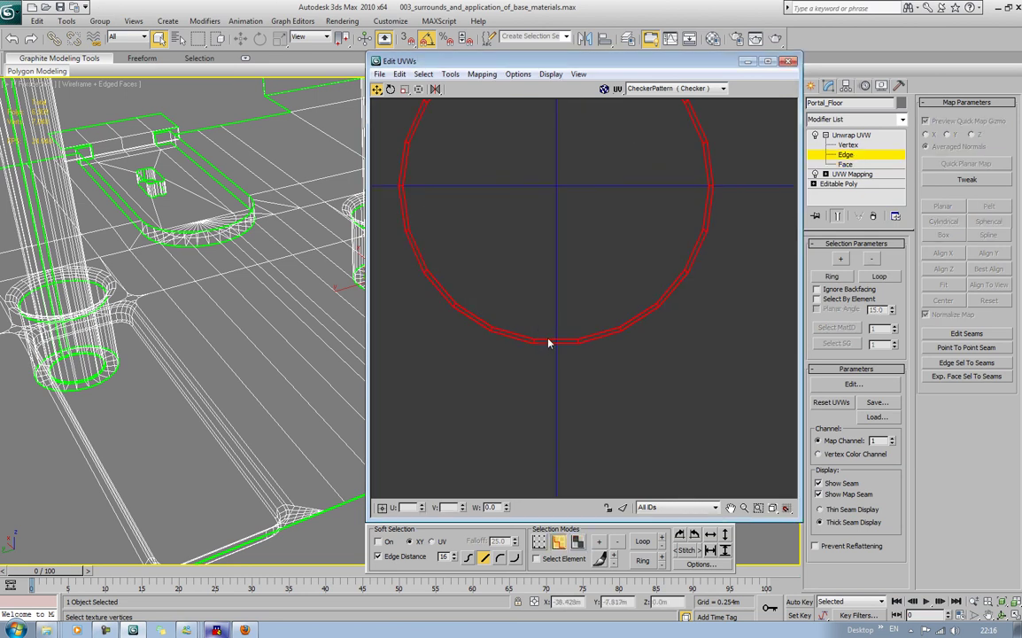
scroll(554, 321, "up", 5)
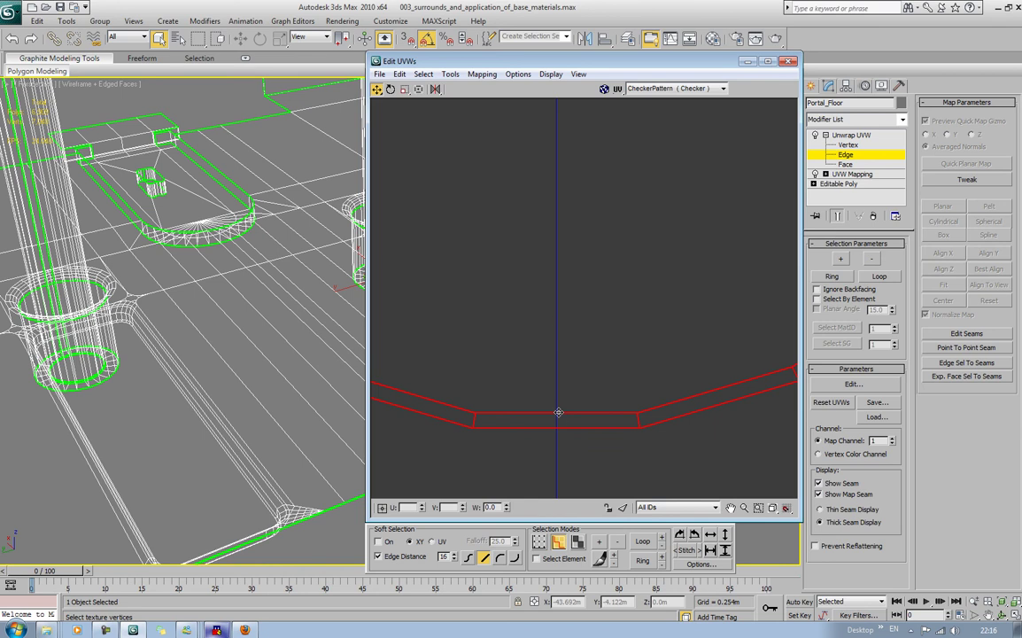
left_click(560, 359)
left_click(563, 413)
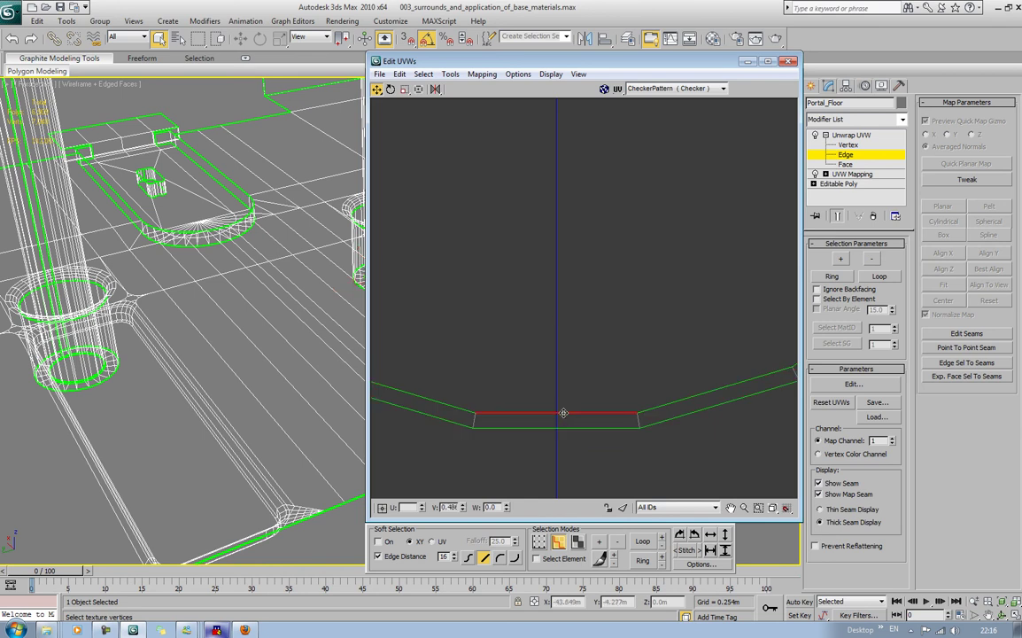
left_click(646, 560)
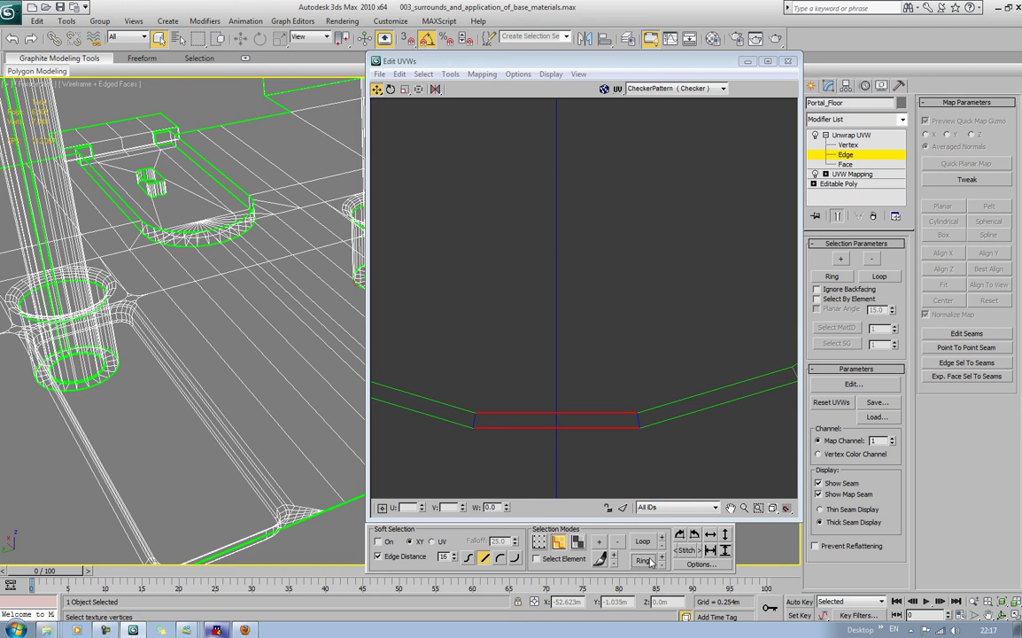
key("ctrl+z")
left_click(648, 541)
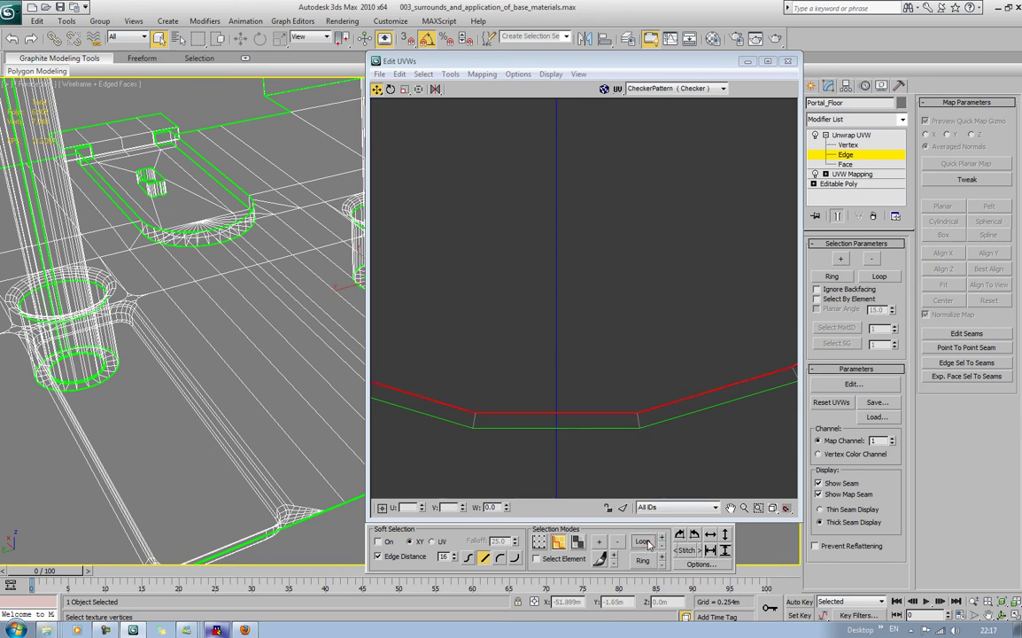
Scale the inner edge loop inward to less than half the outer diameter, widening the ring's faces.
middle_click_drag(683, 402, 715, 455)
scroll(715, 455, "down", 9)
middle_click_drag(693, 222, 643, 242)
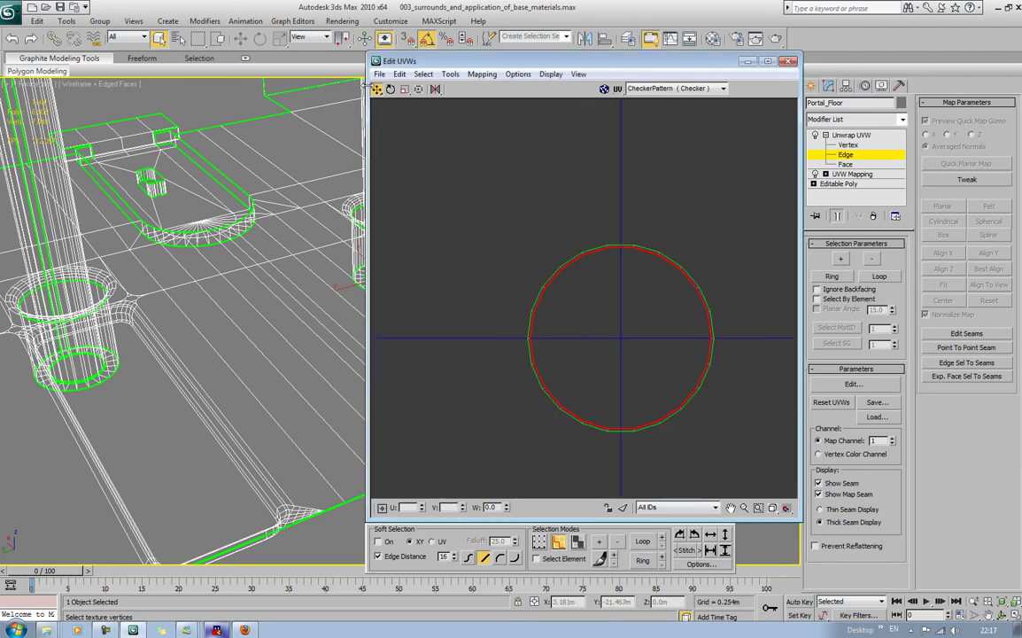
left_click(404, 91)
left_click_drag(562, 271, 584, 343)
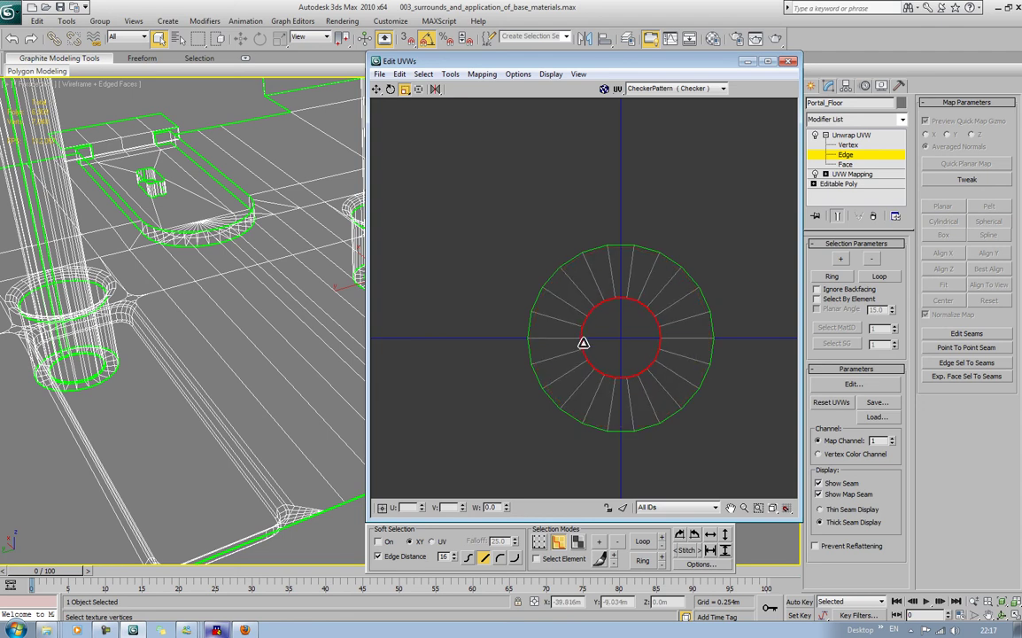
Select the widened ring island and move it out of the tile to the stacked islands above.
left_click(550, 128)
left_click(377, 90)
left_click_drag(434, 162, 526, 242)
left_click_drag(726, 465, 725, 463)
scroll(687, 346, "down", 10)
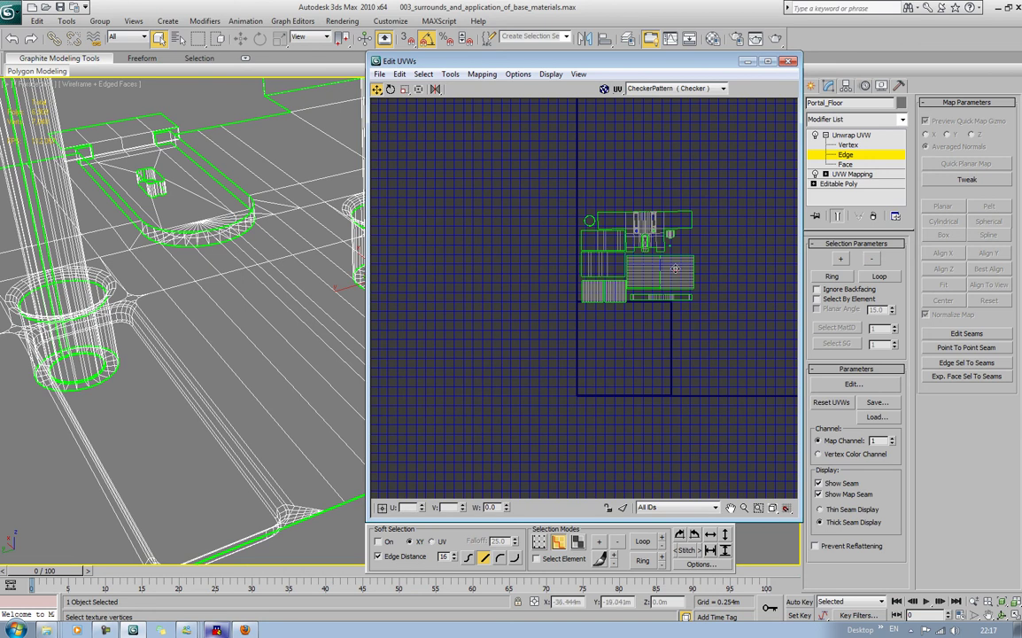
Select all UV islands, rotate them 90 degrees clockwise and move them down over the texture tile.
left_click_drag(459, 157, 733, 359)
left_click(390, 89)
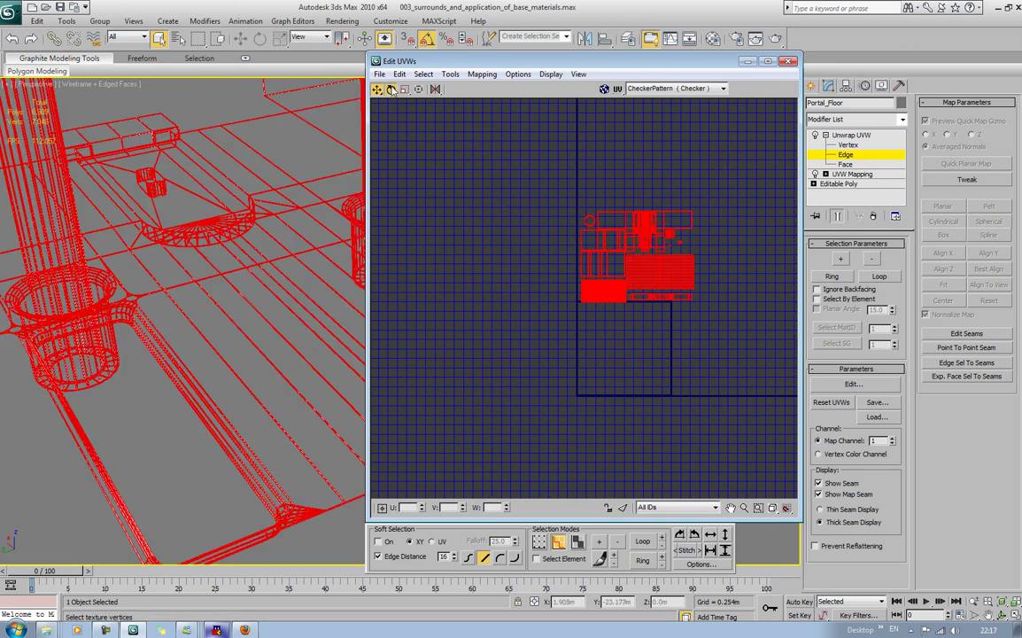
left_click_drag(646, 281, 612, 169)
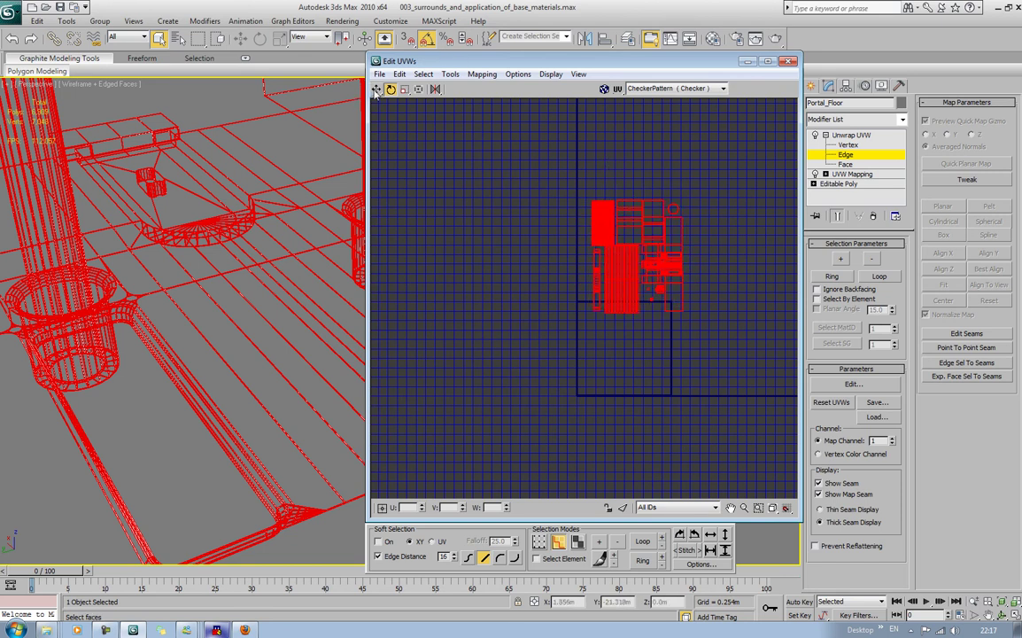
left_click(377, 89)
left_click_drag(626, 289, 613, 366)
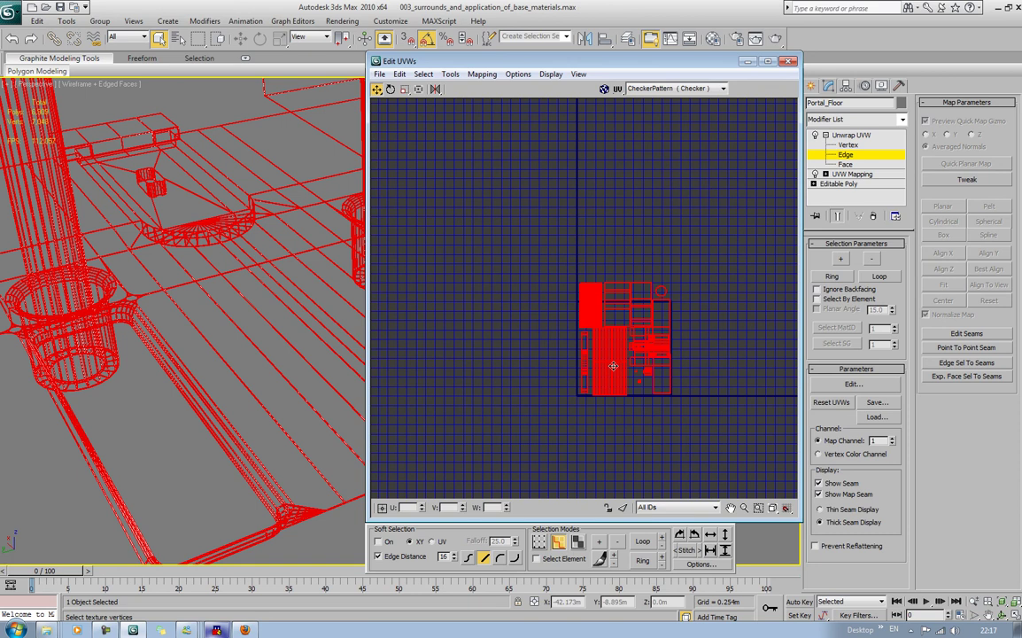
Shift all the islands so their upper ends sit just inside the tile's top edge, and clear the selection.
scroll(655, 327, "up", 3)
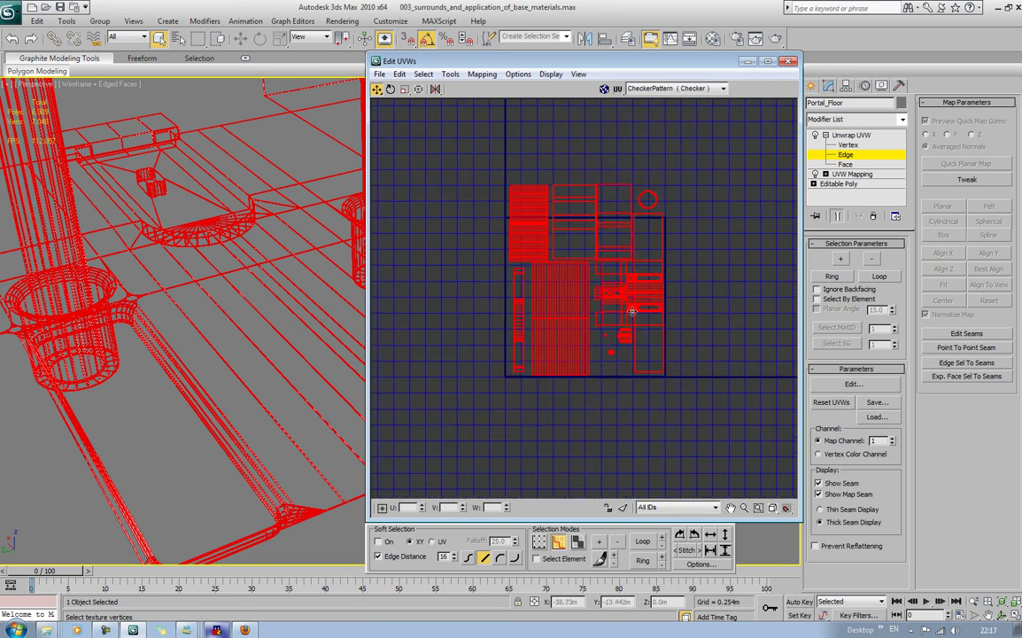
middle_click_drag(585, 267, 587, 252)
left_click_drag(535, 199, 535, 236)
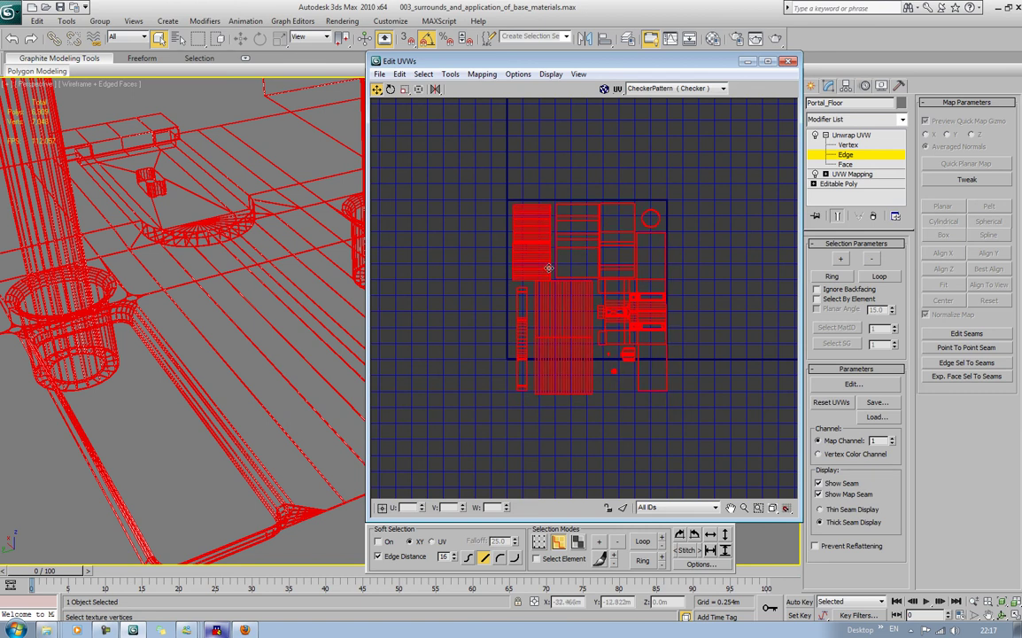
left_click(677, 429)
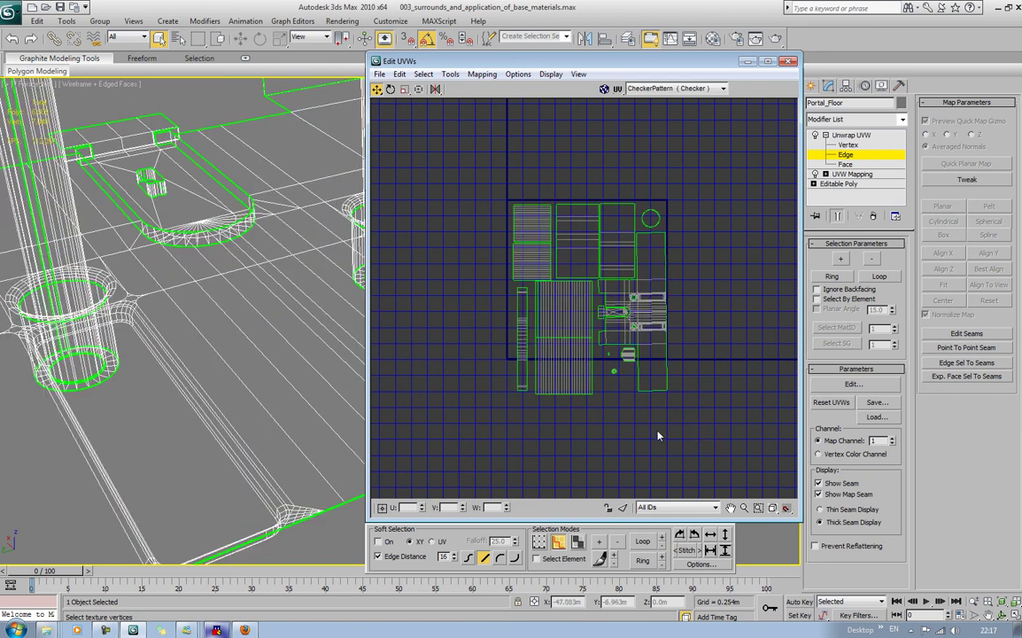
Select the pillar island and the narrow recess-wall strip and move them outside the tile's lower-left corner.
left_click_drag(723, 432, 651, 372)
left_click_drag(597, 422, 535, 288)
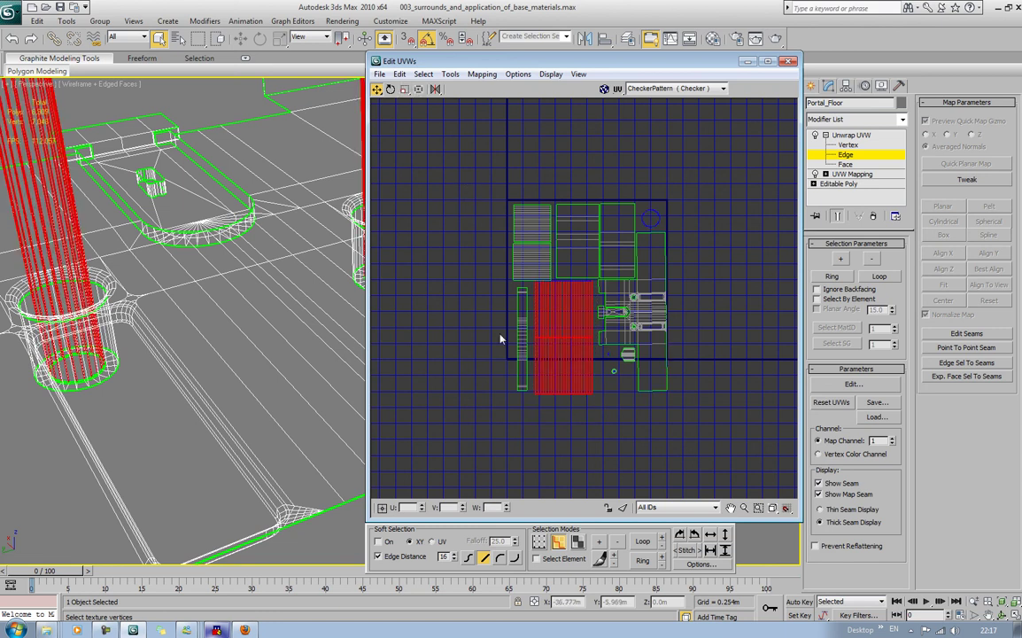
left_click(593, 398)
left_click_drag(593, 398, 487, 289)
left_click_drag(549, 336, 453, 388)
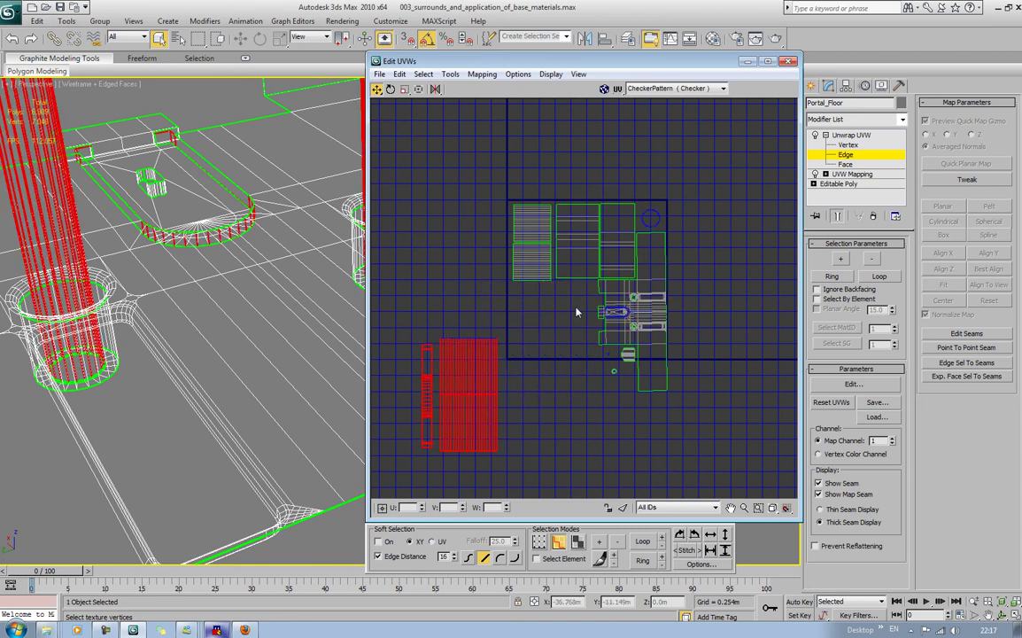
left_click_drag(596, 277, 634, 280)
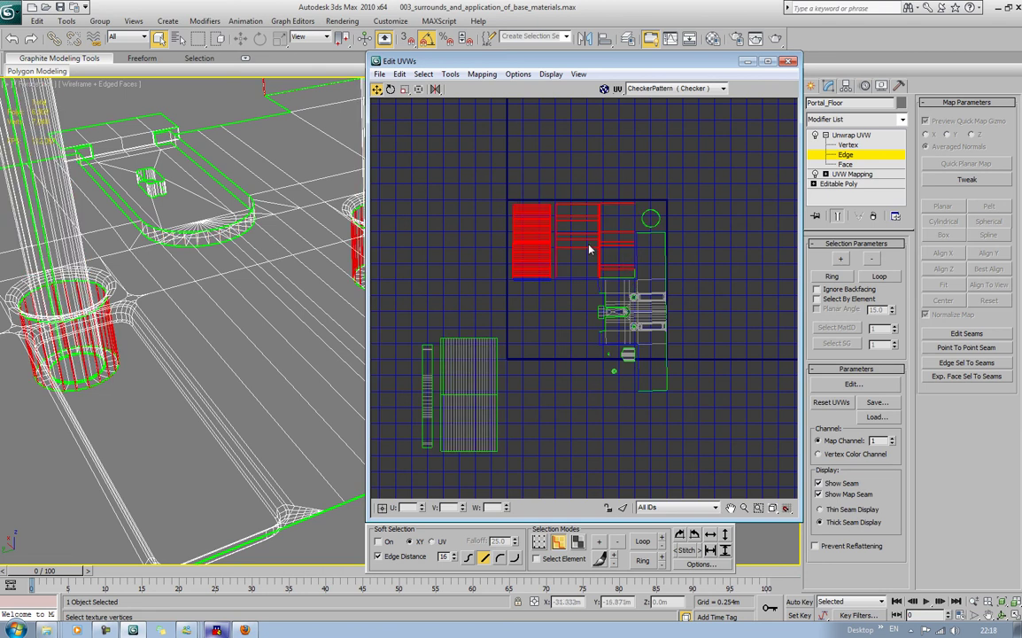
left_click_drag(537, 230, 508, 208)
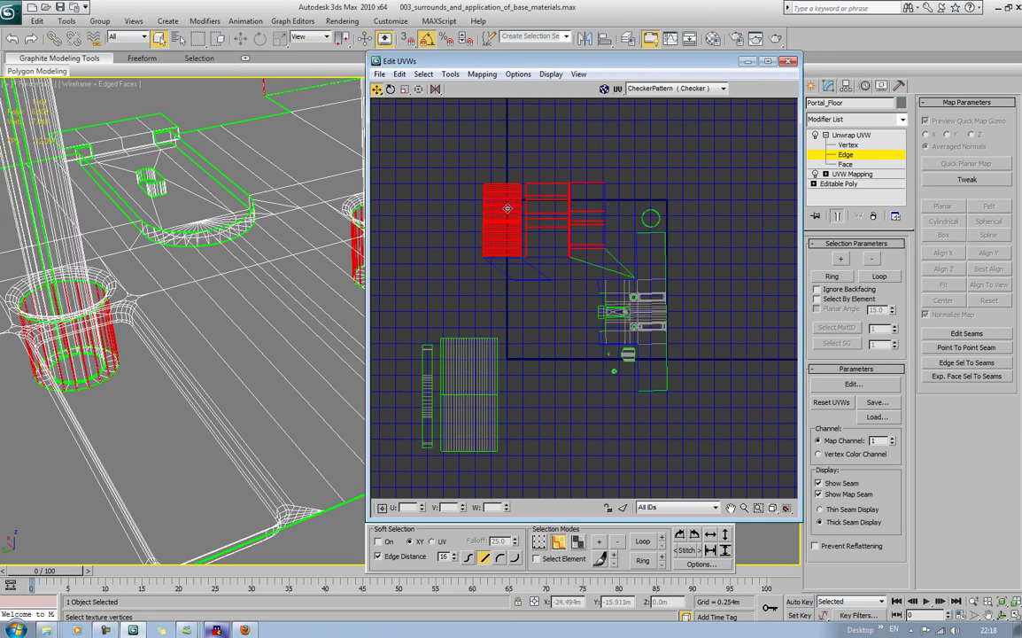
key("ctrl+z")
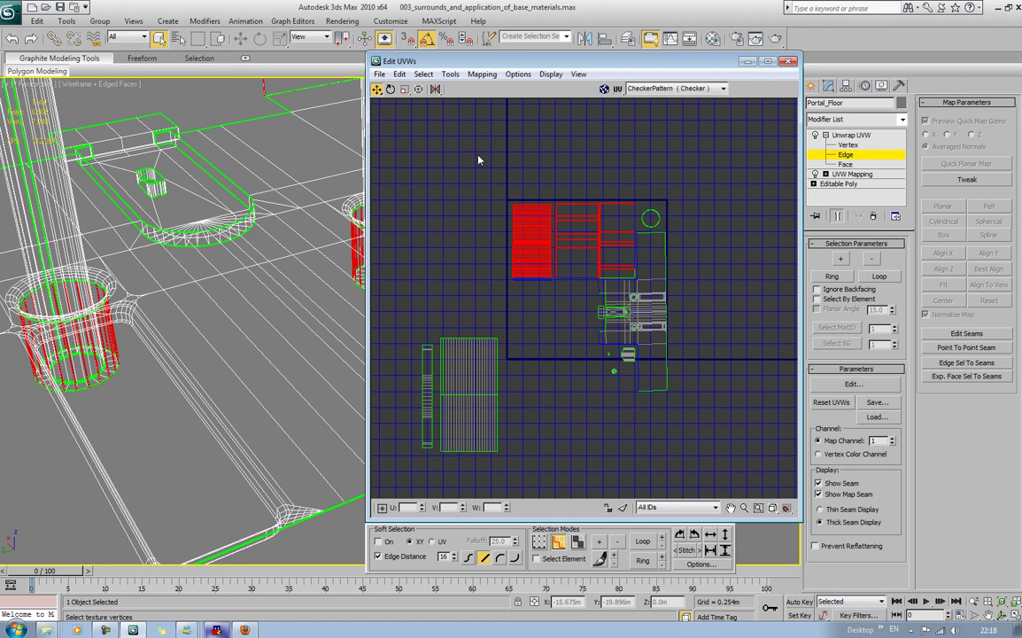
left_click(685, 177)
In face selection, move the three upper rectangular islands above the tile's upper-left corner and the round island outside its upper-right corner.
key("3")
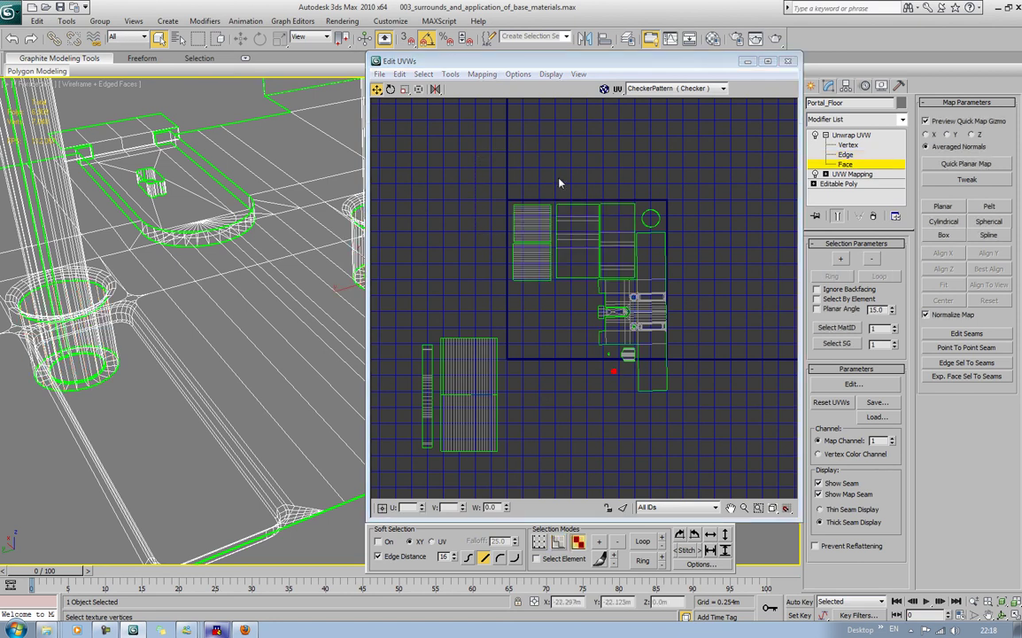
left_click_drag(487, 194, 567, 250)
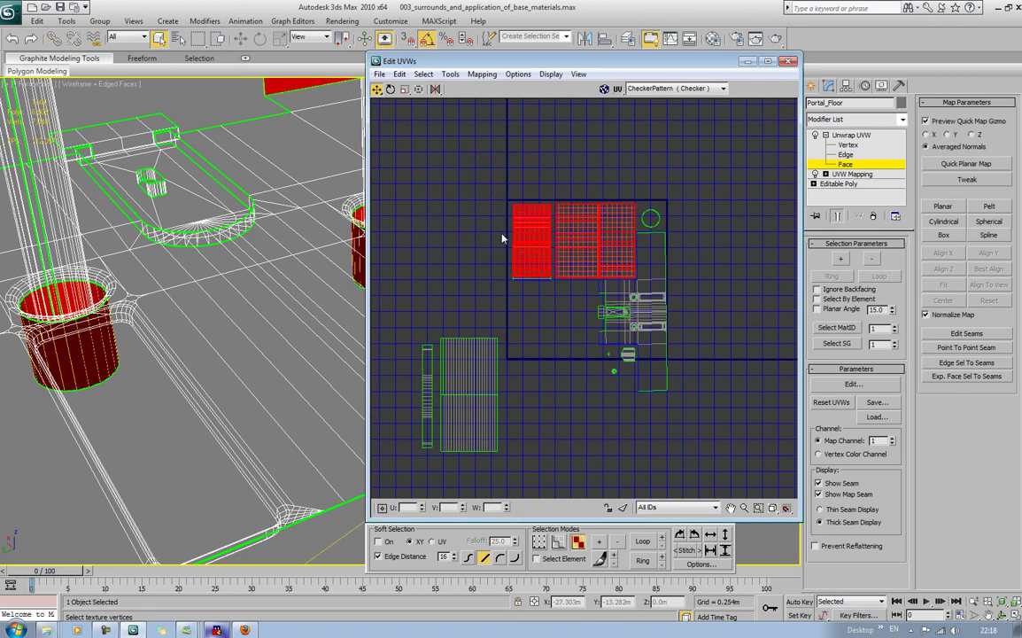
left_click_drag(503, 235, 447, 176)
left_click_drag(676, 233, 716, 184)
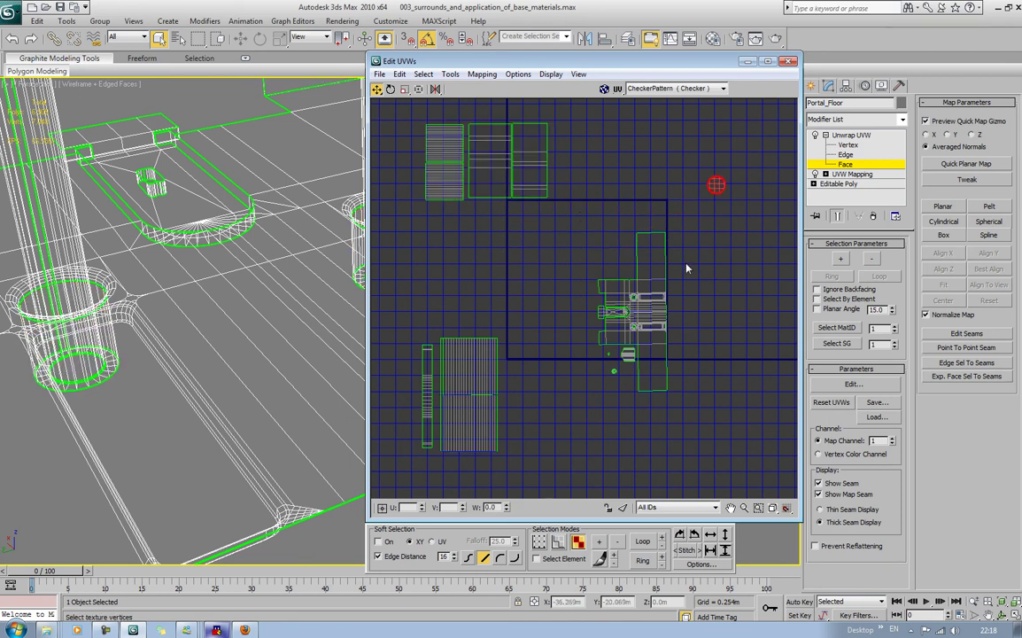
Select the remaining floor islands and move them up until they fit inside the tile along its right edge.
left_click_drag(560, 432, 560, 431)
left_click_drag(628, 328, 626, 296)
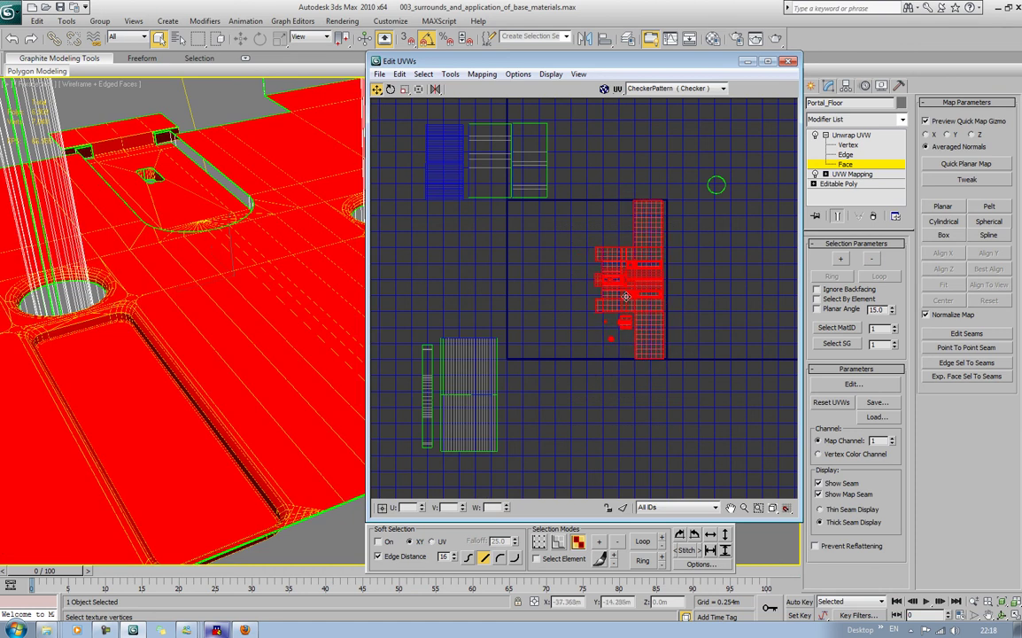
left_click(403, 91)
left_click(378, 89)
left_click_drag(610, 280, 613, 281)
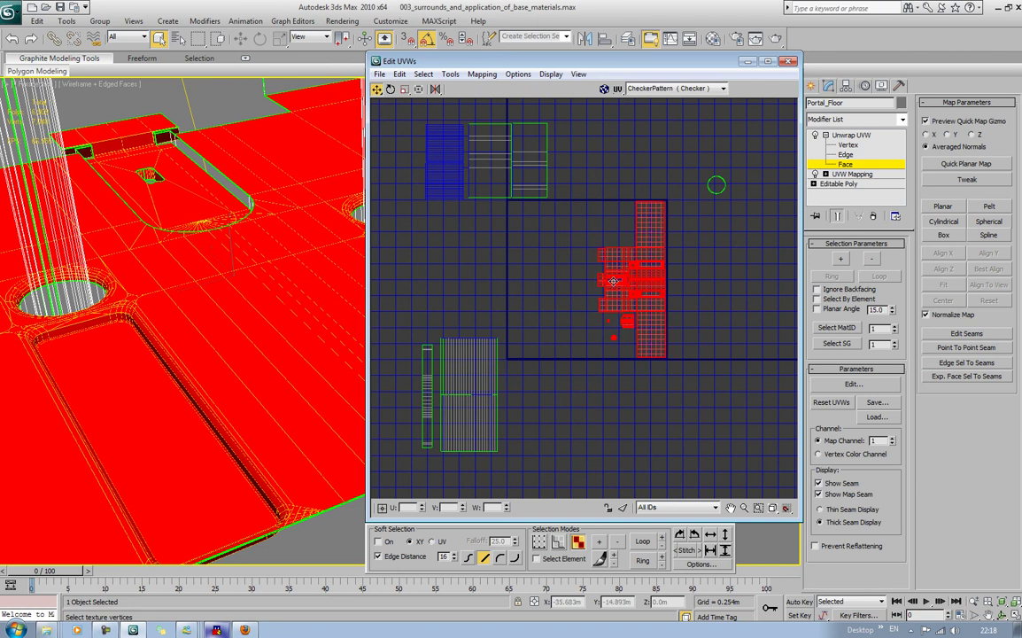
left_click(531, 279)
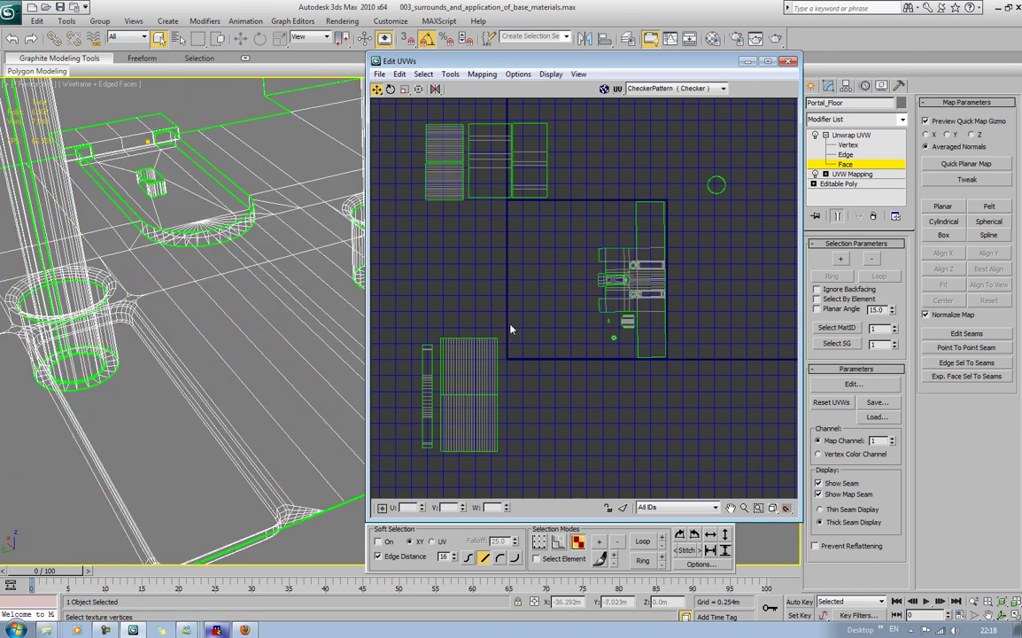
Move the pillar island into the tile's lower-left corner and place the rightmost upper rectangle beside it, scaled down slightly.
mouse_move(510, 324)
left_mouse_down()
mouse_move(443, 468)
mouse_move(523, 338)
left_mouse_up()
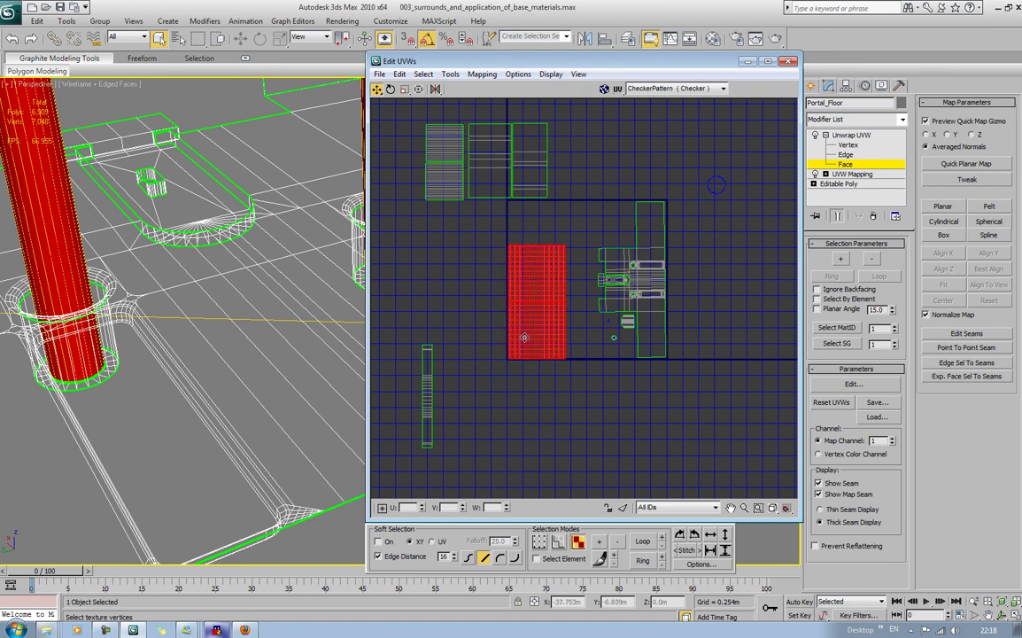
left_click(435, 251)
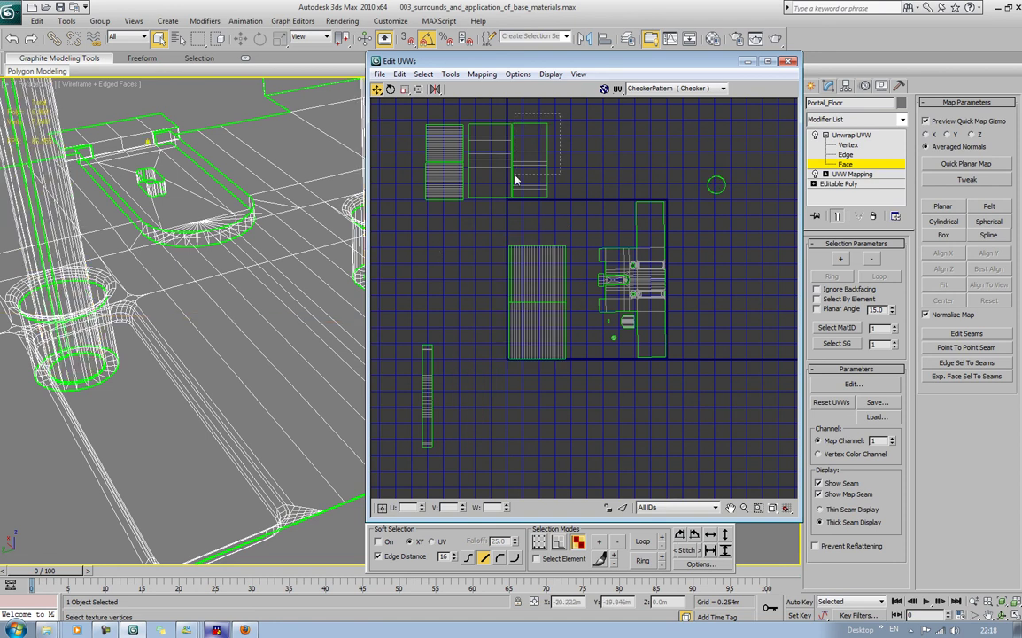
left_click_drag(519, 206, 581, 353)
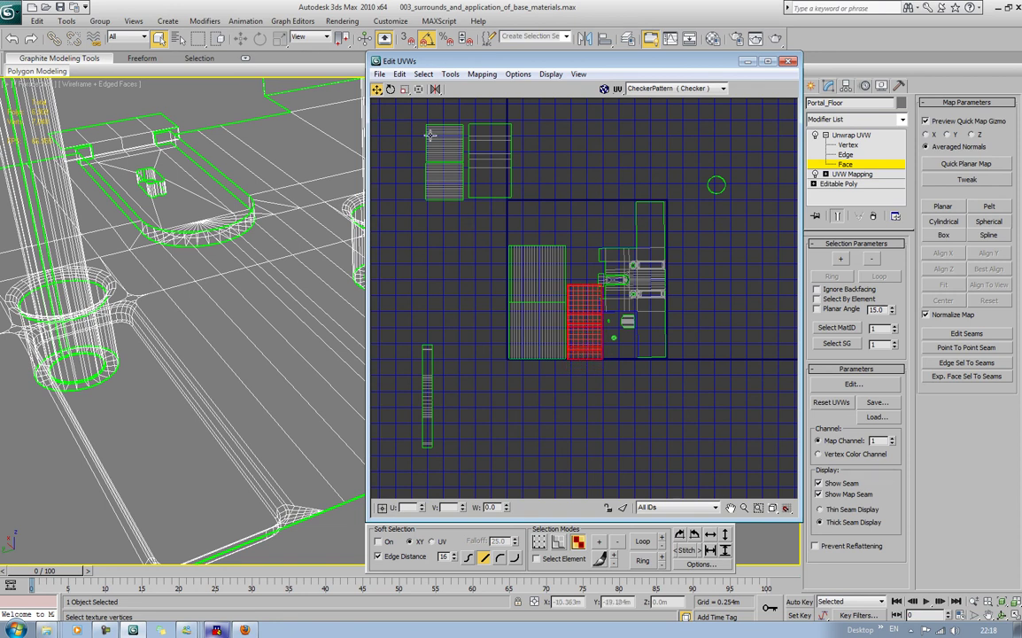
left_click(404, 89)
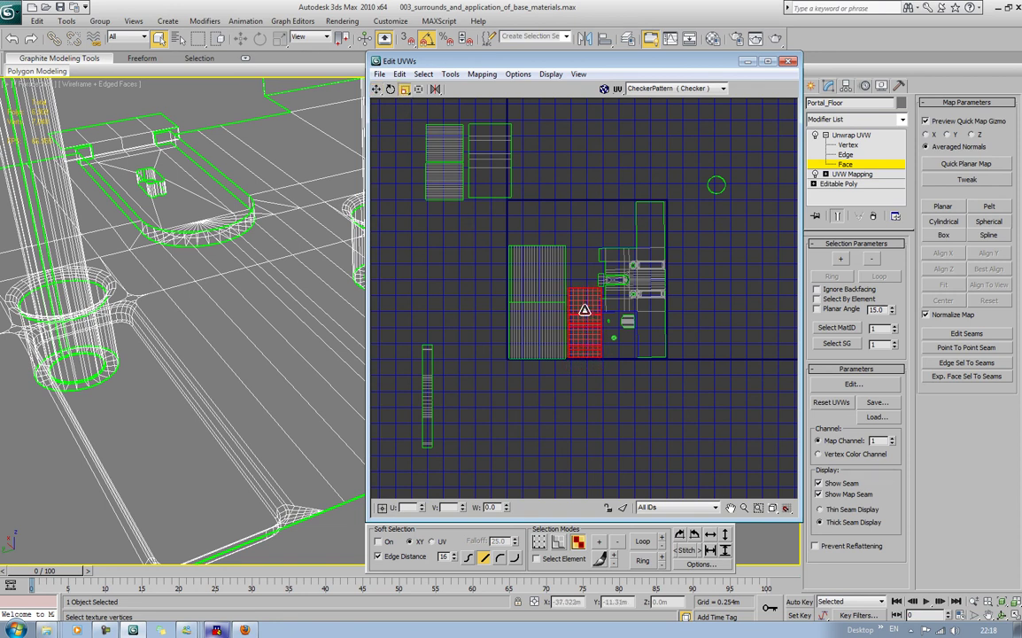
left_click(377, 89)
left_click_drag(578, 309, 577, 312)
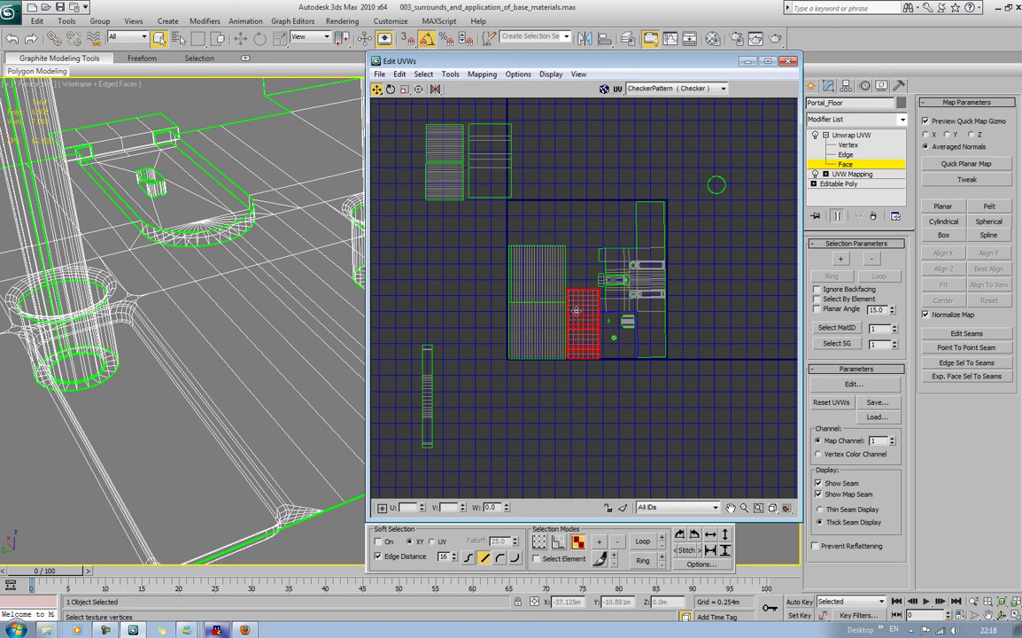
In edge selection, shift the protruding lower edge of the floor island inward to line up with the neighbouring rectangle's side.
scroll(536, 283, "up", 6)
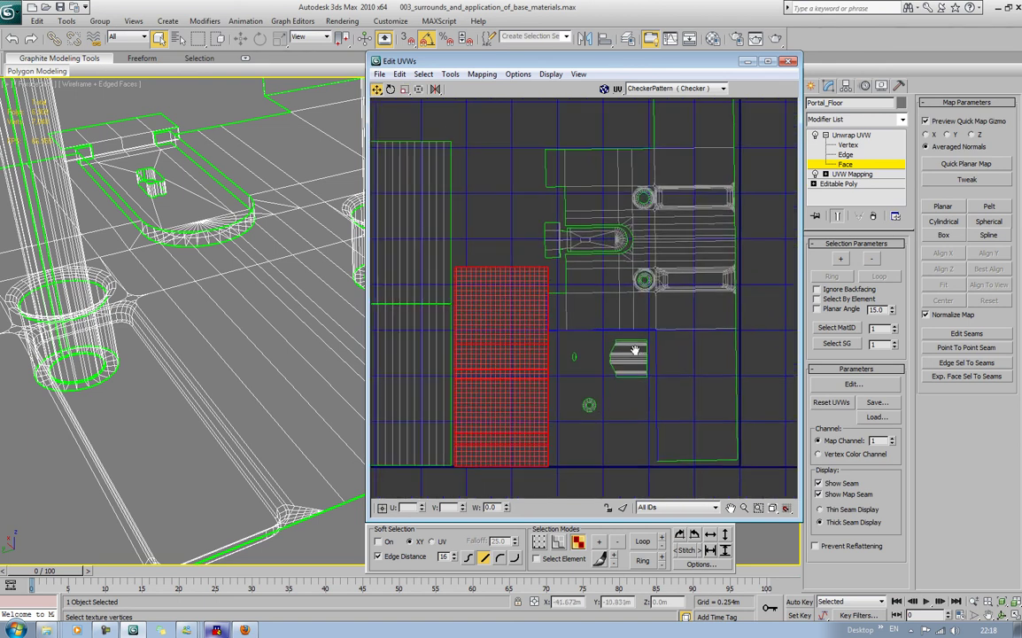
middle_click_drag(540, 286, 595, 337)
scroll(576, 338, "down", 8)
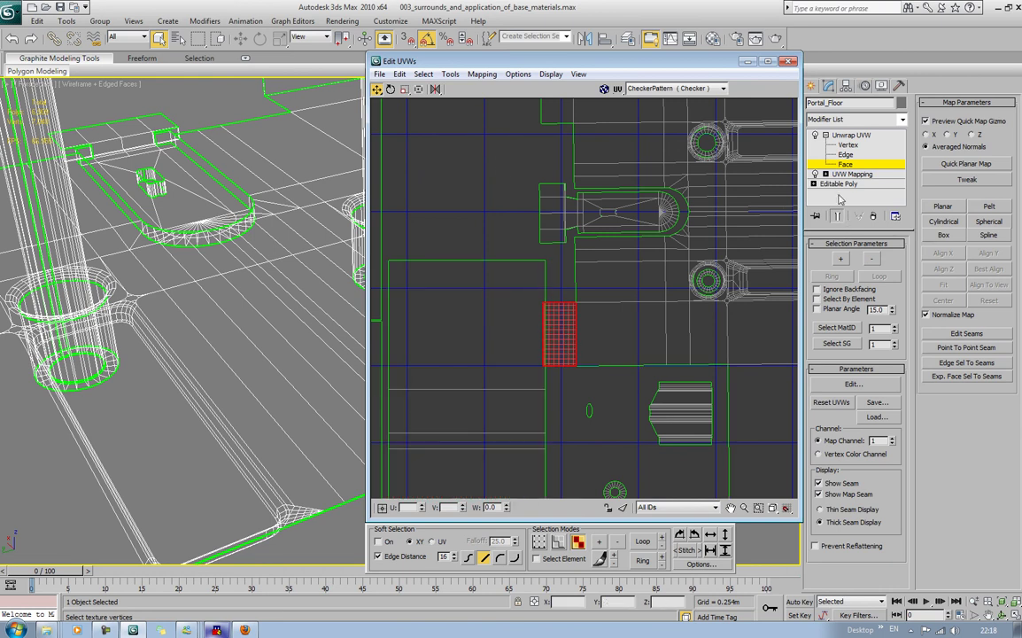
key("2")
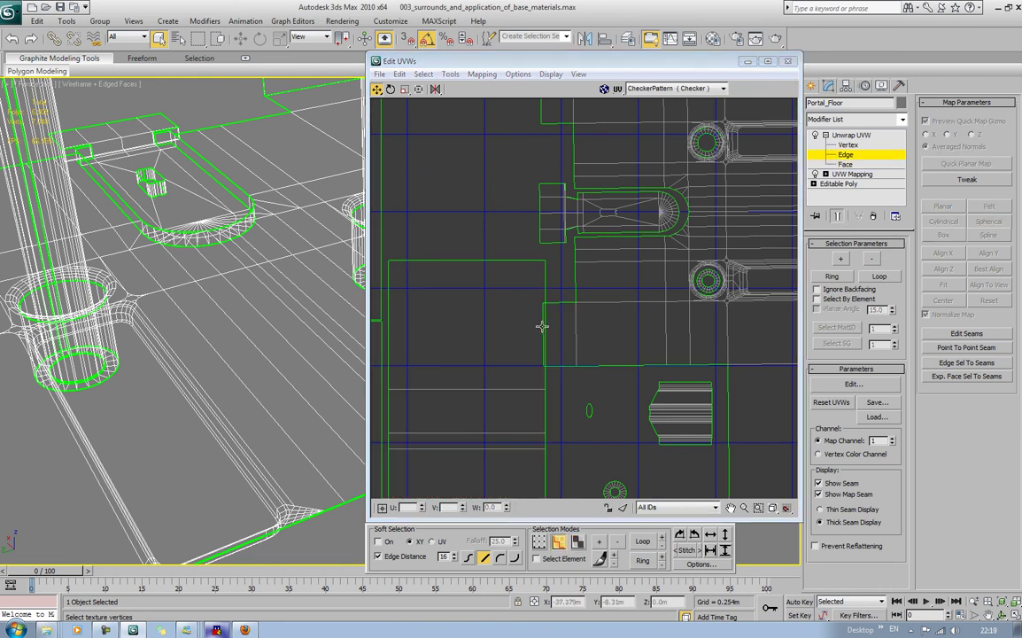
left_click(543, 331)
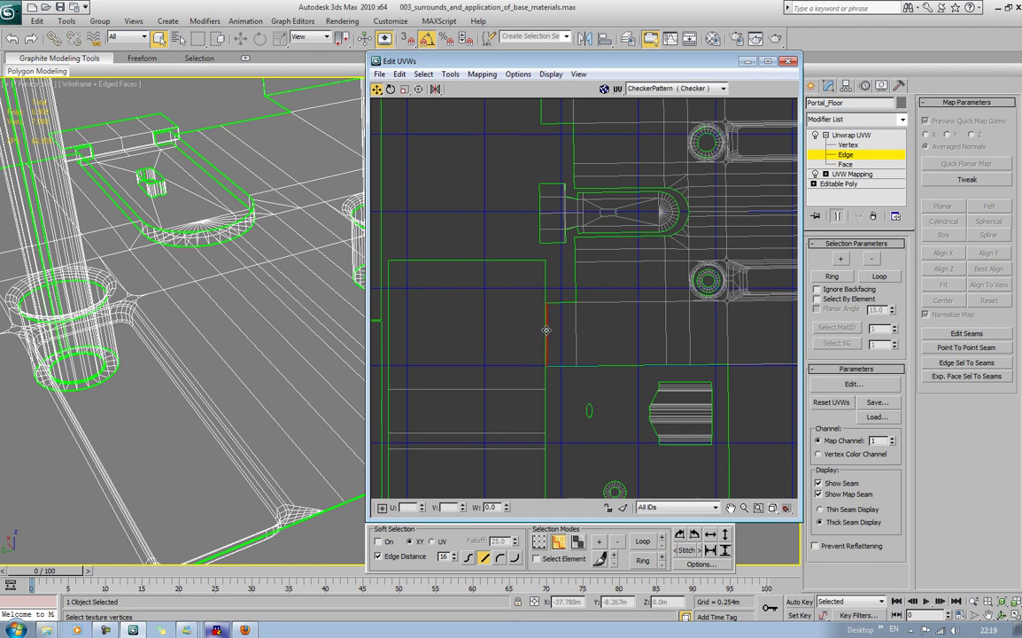
scroll(547, 331, "down", 10)
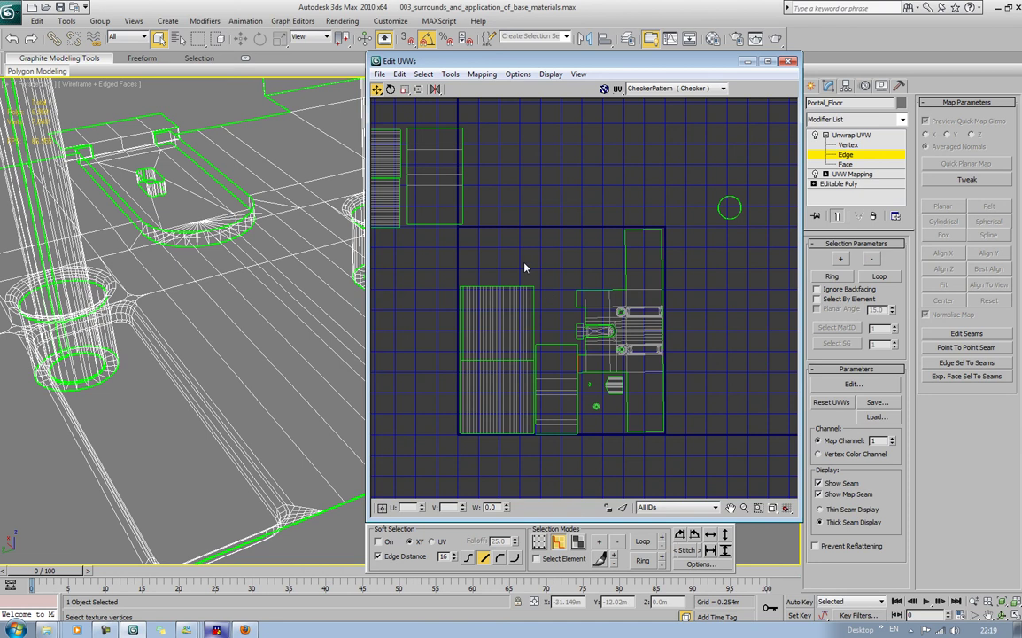
Rotate the next upper rectangular island a quarter turn and fit it along the tile's top edge beside the tall floor section.
left_click_drag(557, 295, 501, 213)
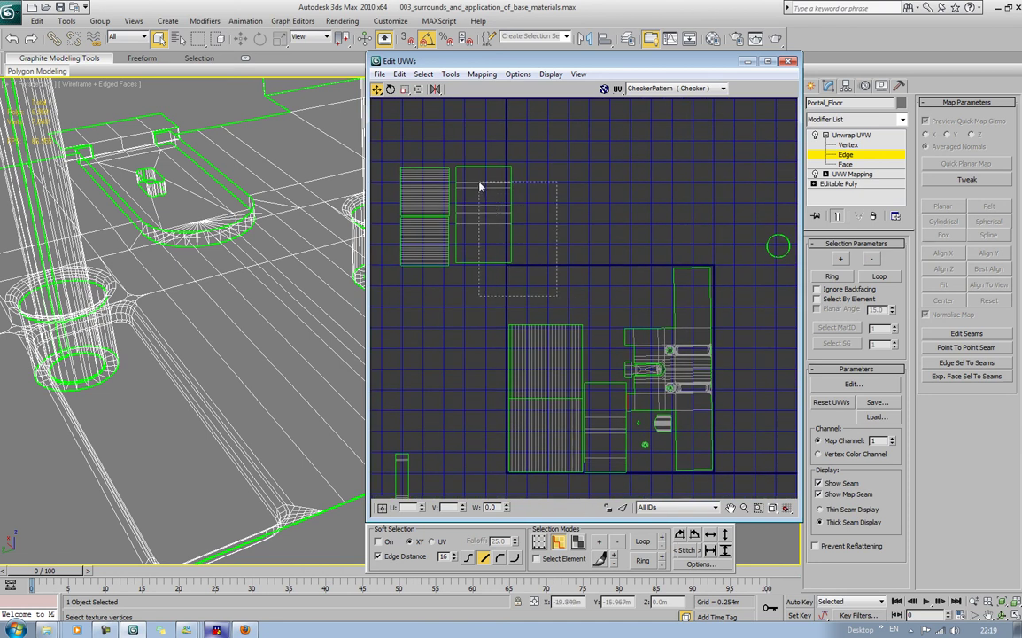
left_click_drag(471, 169, 513, 294)
left_click(391, 91)
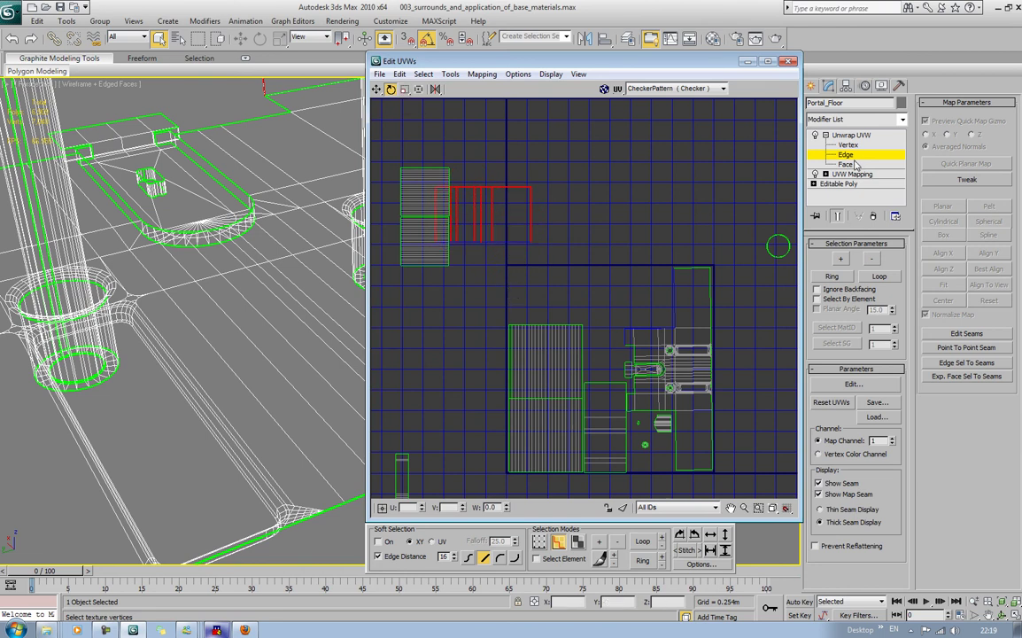
left_click(853, 164)
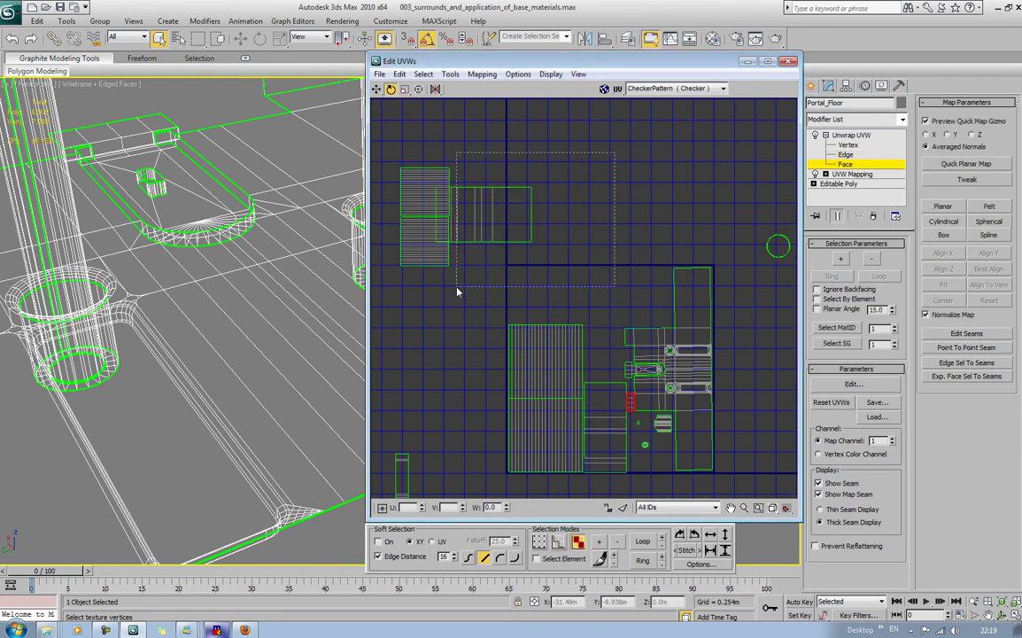
left_click_drag(458, 292, 406, 249)
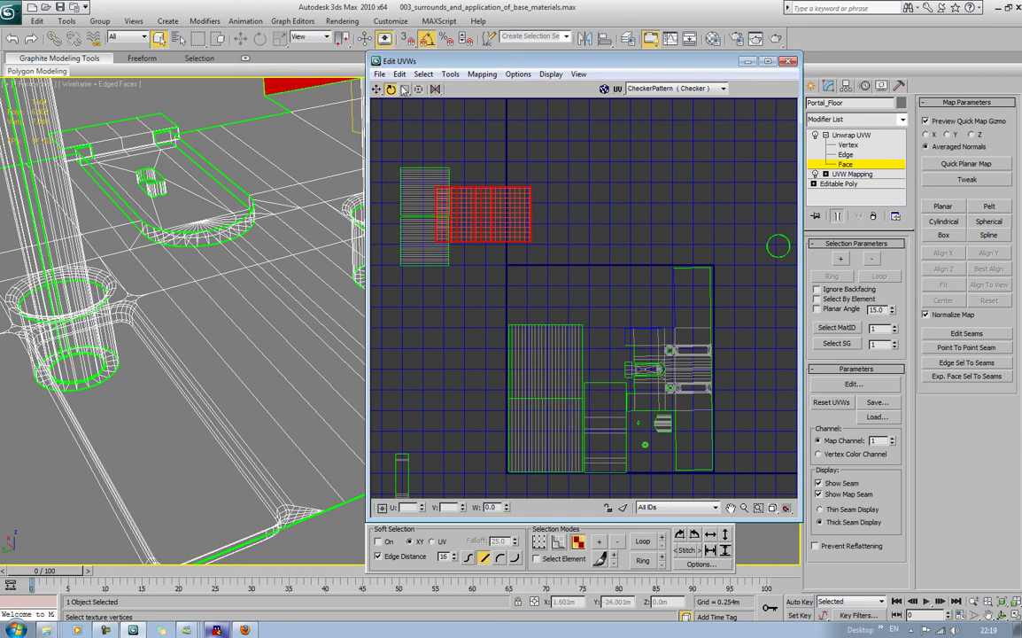
left_click(376, 89)
left_click_drag(469, 202, 608, 285)
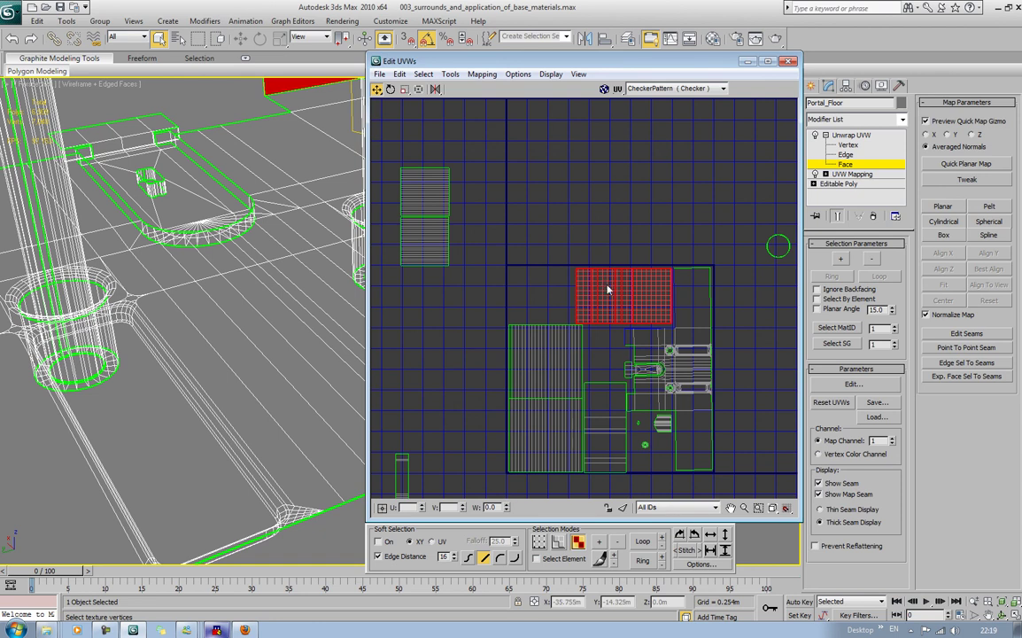
Select the narrow recess-wall strip and move it up beside the pillar island, just outside the tile's left edge.
middle_click_drag(498, 320, 560, 175)
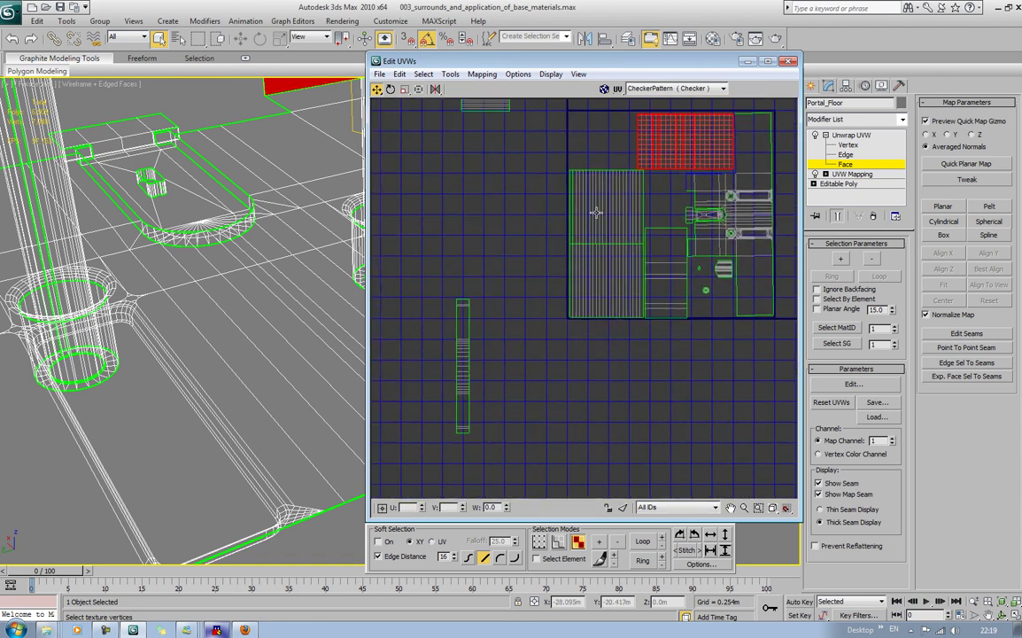
left_click(462, 381)
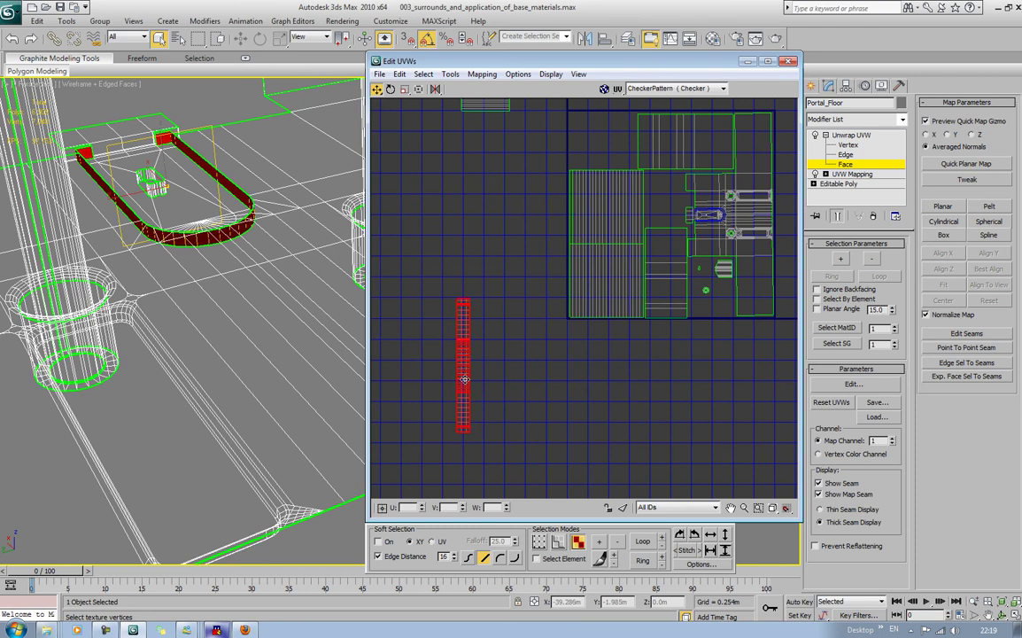
left_click_drag(462, 381, 560, 262)
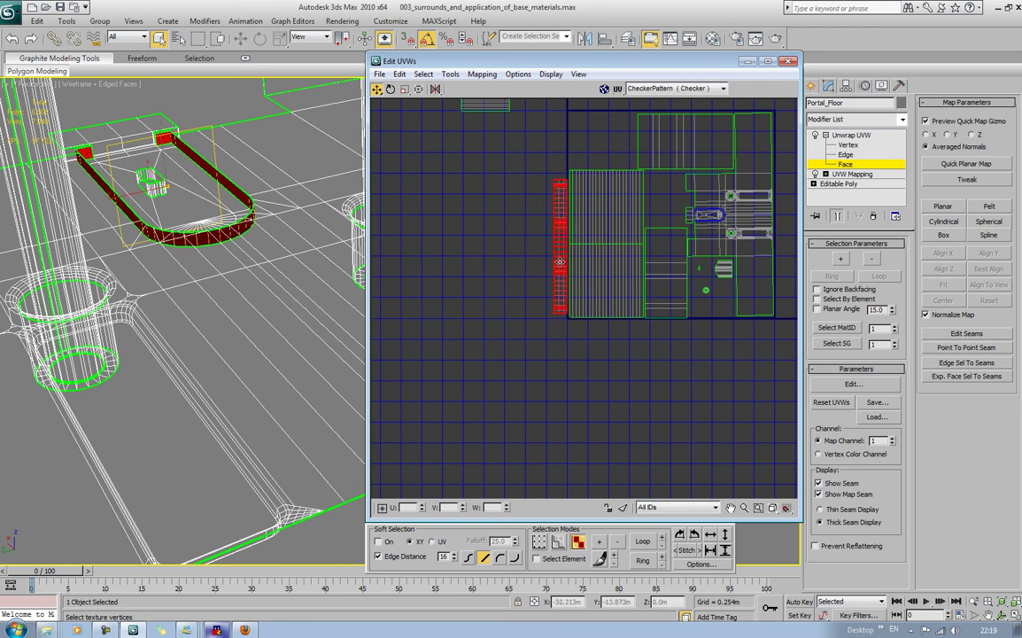
Rotate the remaining upper rectangular island a quarter turn and move it above the pillar island, against the rectangle along the tile's top edge.
middle_click_drag(604, 153, 535, 288)
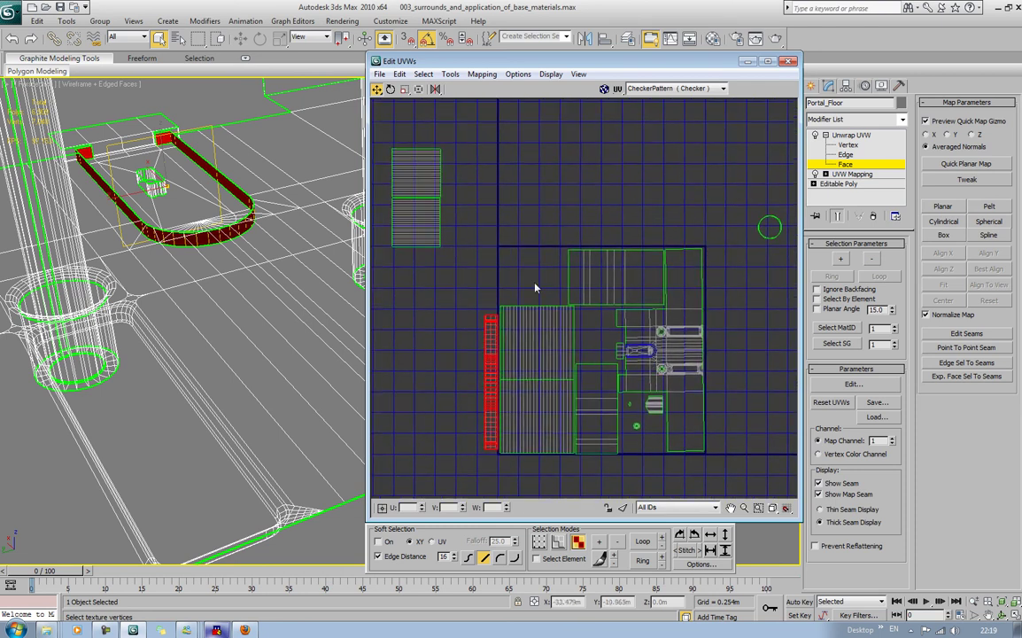
left_click_drag(389, 148, 454, 257)
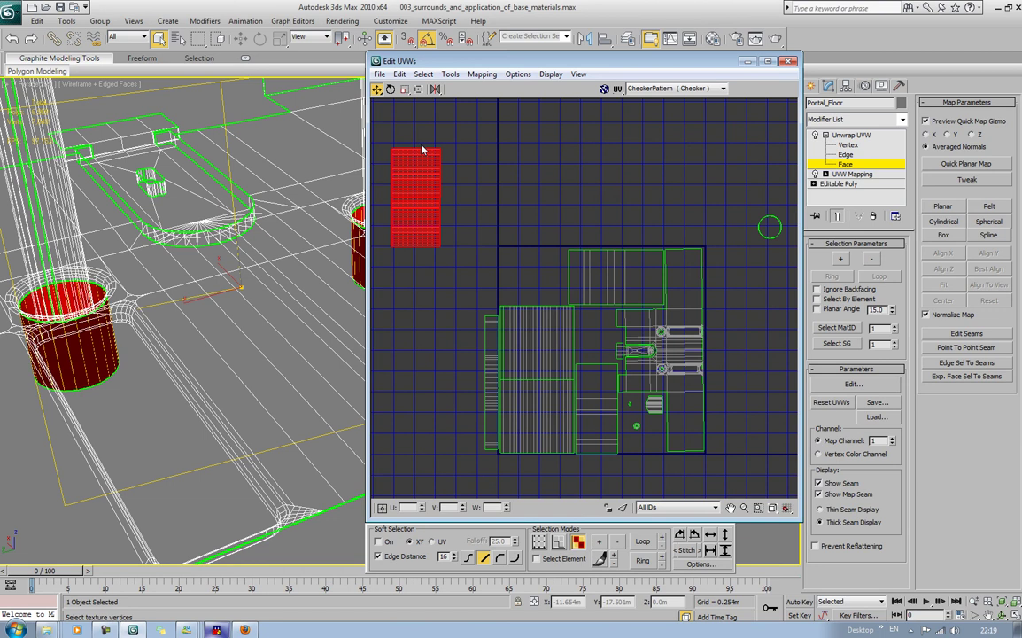
left_click(391, 90)
left_click_drag(424, 155, 436, 266)
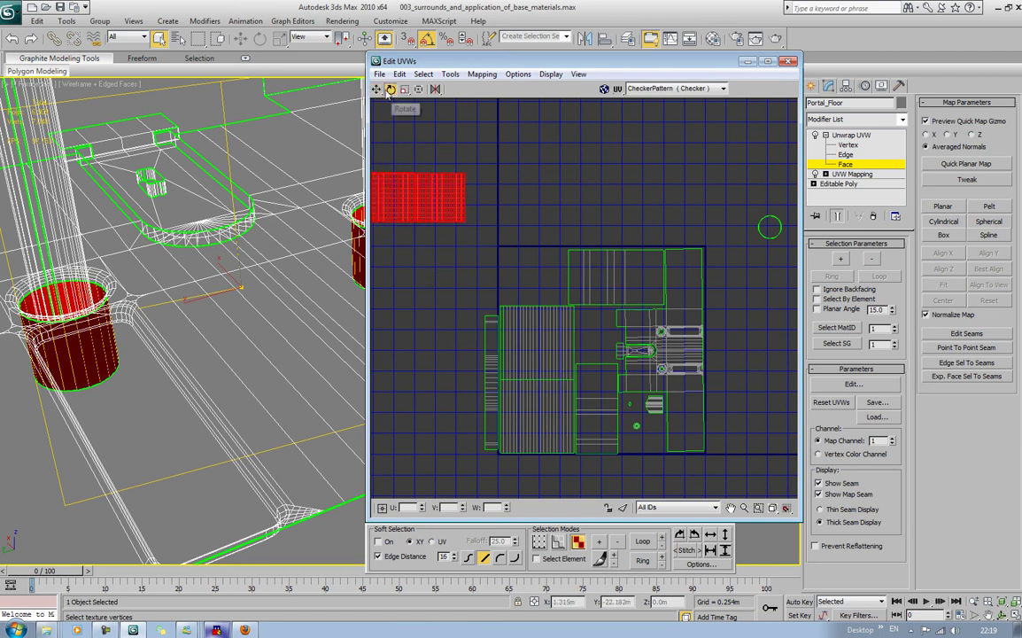
left_click(378, 90)
left_click_drag(436, 217, 512, 284)
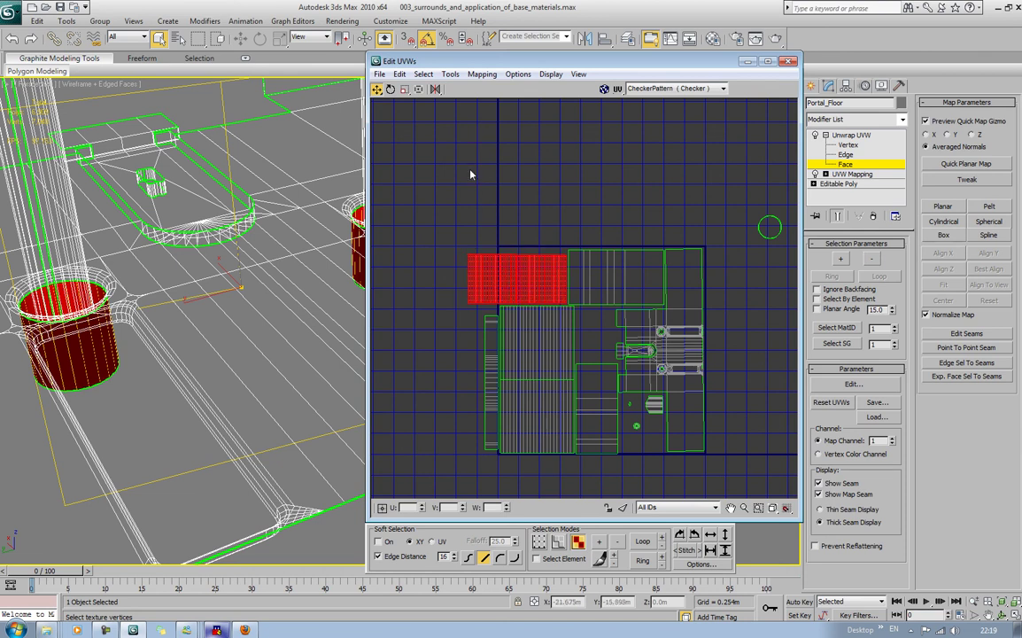
With the freeform tool, narrow and heighten the rotated island to fill the tile's upper-left corner, and clear the selection.
left_click(419, 89)
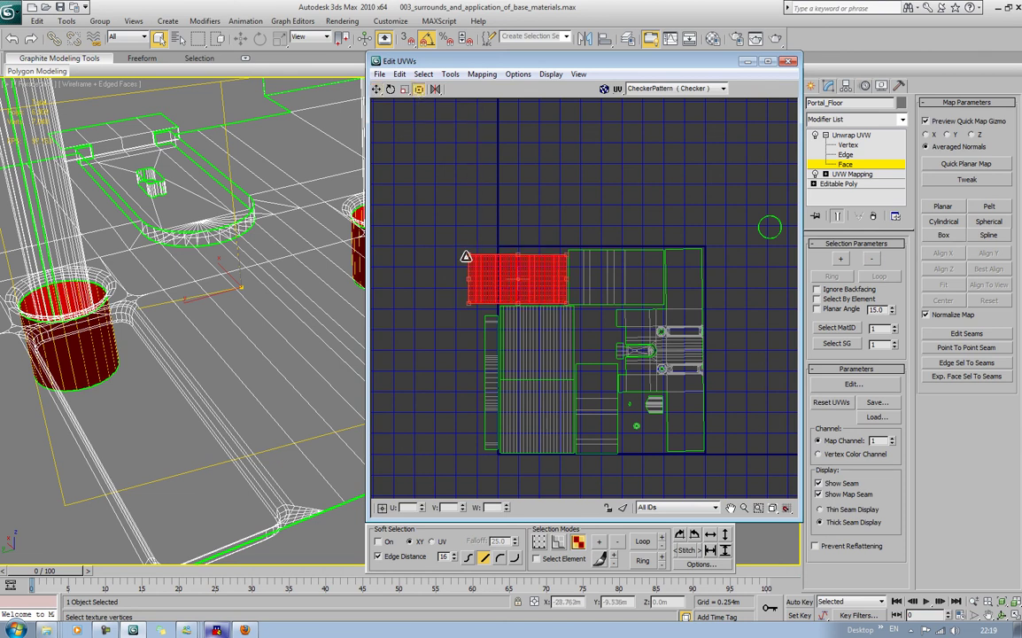
left_click_drag(466, 255, 497, 252)
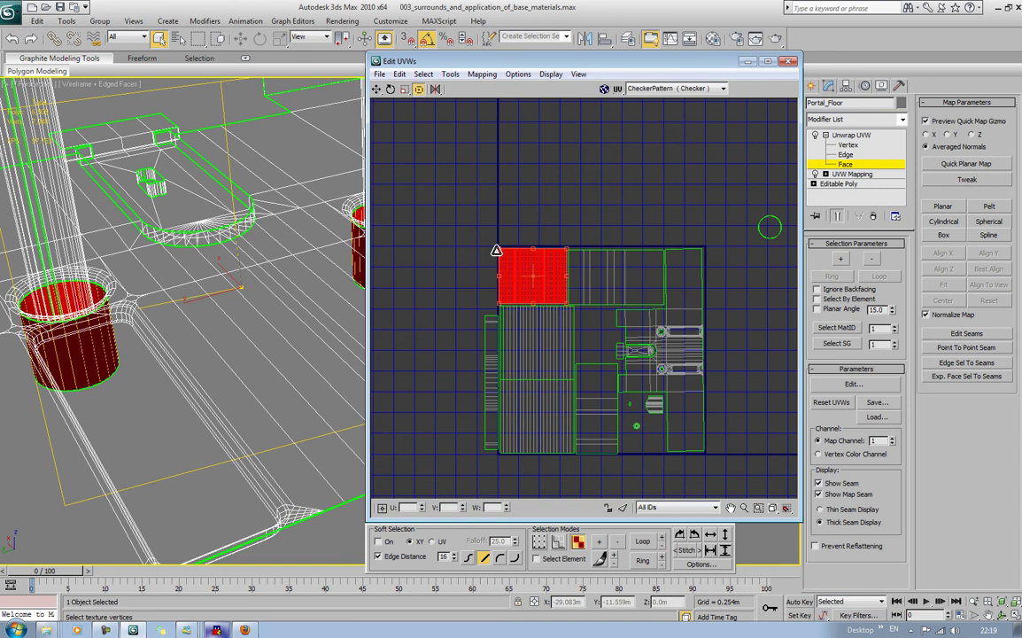
left_click(522, 192)
Select the lower half of the narrow recess-wall strip and detach its edge vertices from the upper half.
middle_click_drag(532, 353, 531, 259)
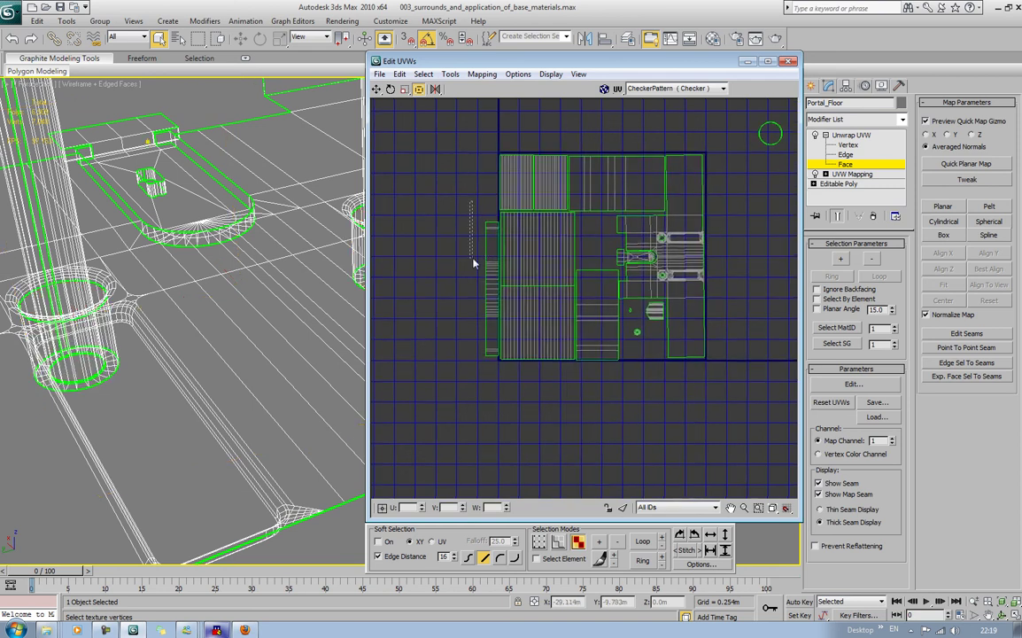
left_click_drag(488, 371, 494, 382)
left_click(462, 311)
left_click_drag(473, 294, 496, 358)
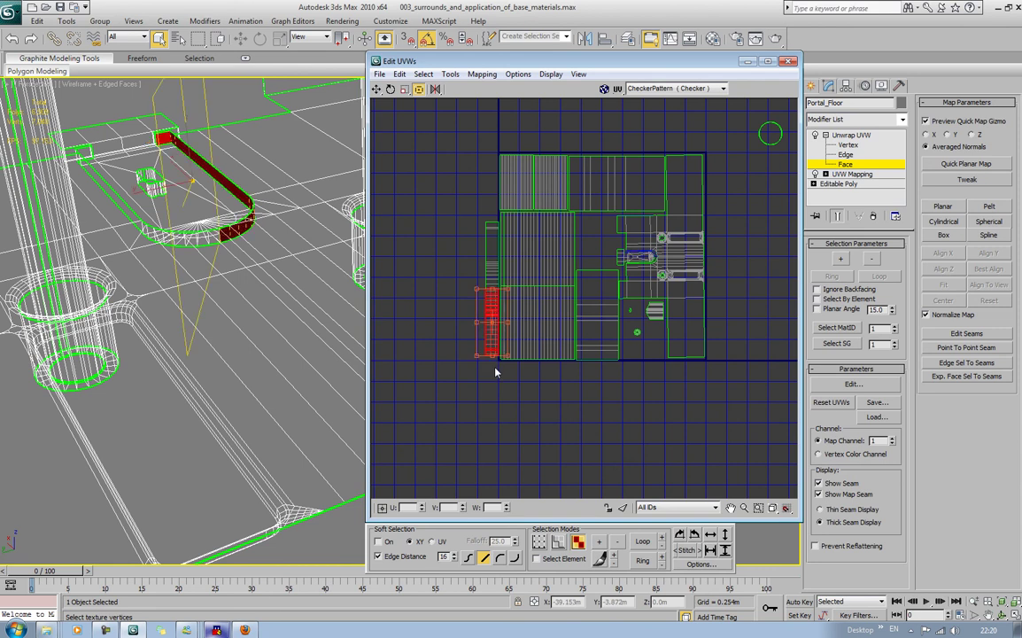
left_click(450, 74)
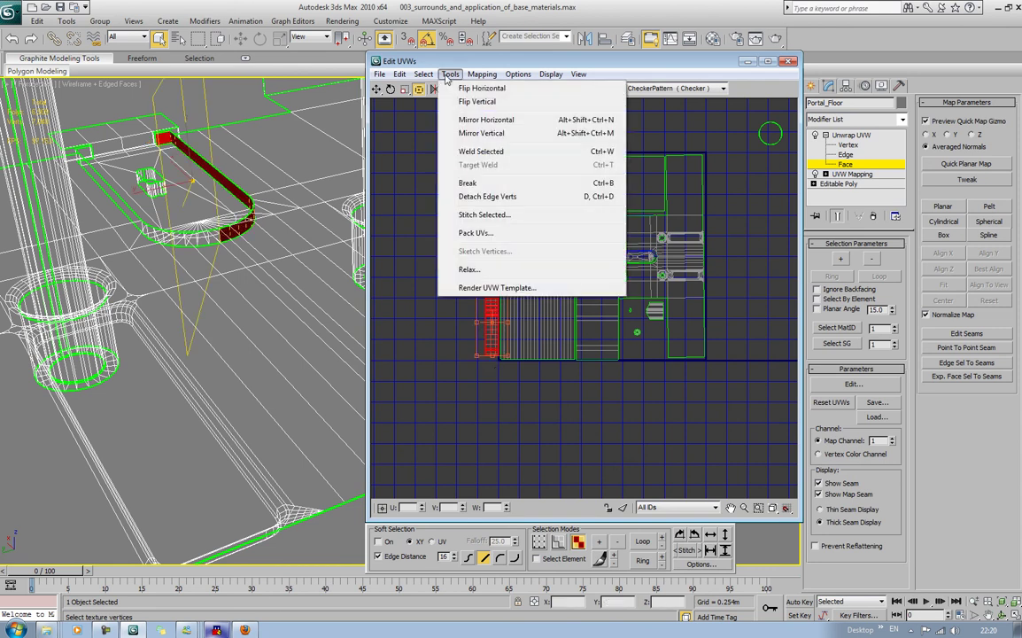
left_click(479, 196)
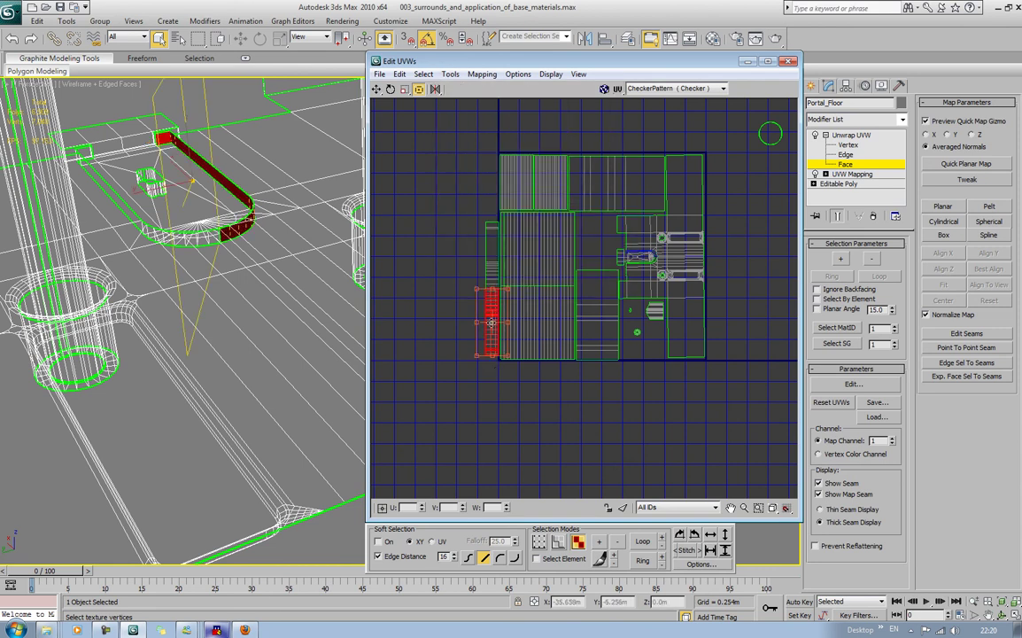
Place the two strip halves side by side and fit them into the gap between the pillar island and the floor island.
mouse_move(490, 307)
left_mouse_down()
mouse_move(473, 337)
mouse_move(555, 257)
mouse_move(547, 285)
mouse_move(591, 283)
mouse_move(466, 268)
mouse_move(475, 241)
mouse_move(465, 229)
mouse_move(459, 290)
mouse_move(497, 307)
left_mouse_up()
left_click(459, 220)
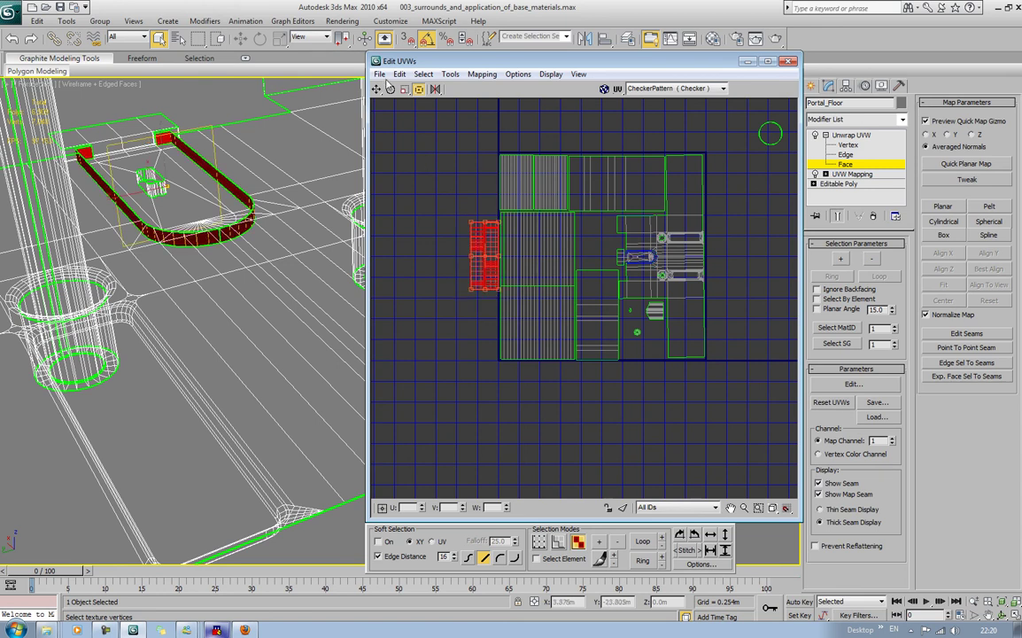
left_click_drag(469, 289, 615, 265)
Select the small striped island in the tile's lower area and stretch it down almost to the tile's bottom edge.
left_click(644, 369)
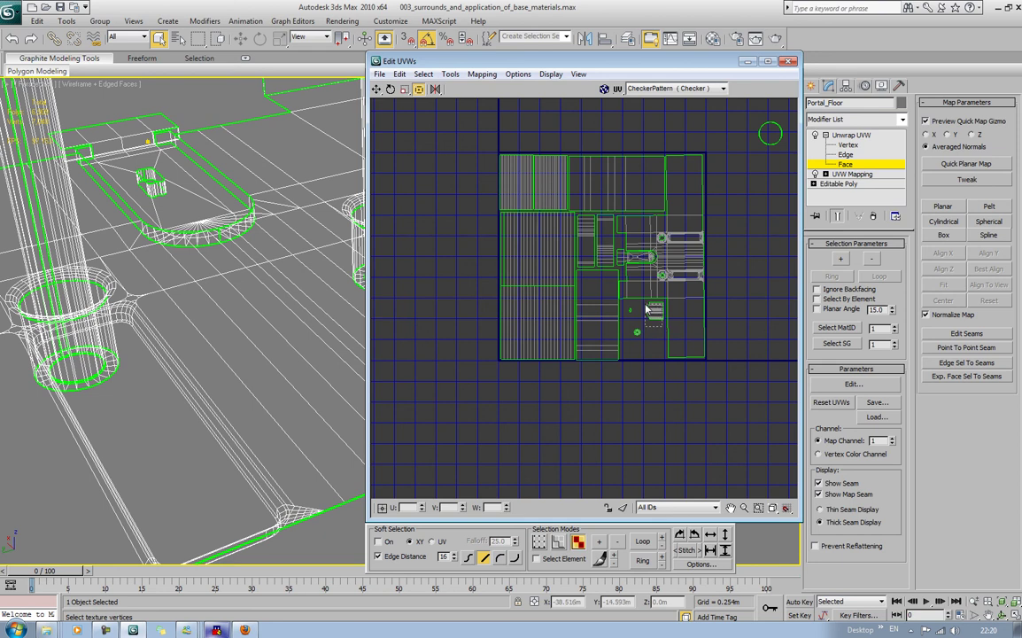
left_click(656, 311)
left_click_drag(655, 329, 675, 360)
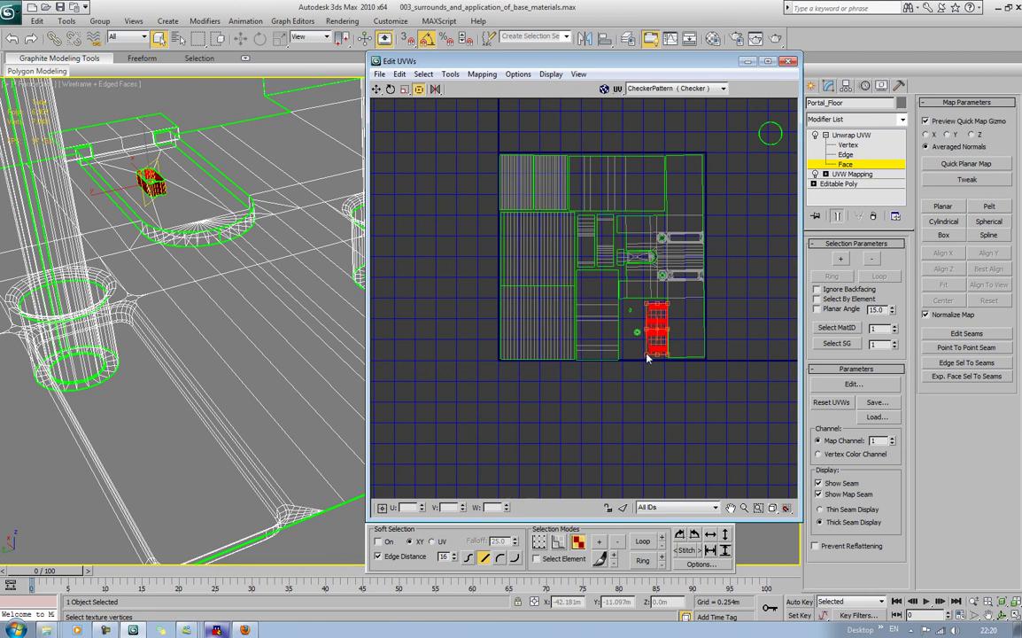
Move the round island into the gap beside the stretched striped island, shrink it to fit, and clear the selection.
middle_click_drag(644, 356, 624, 354)
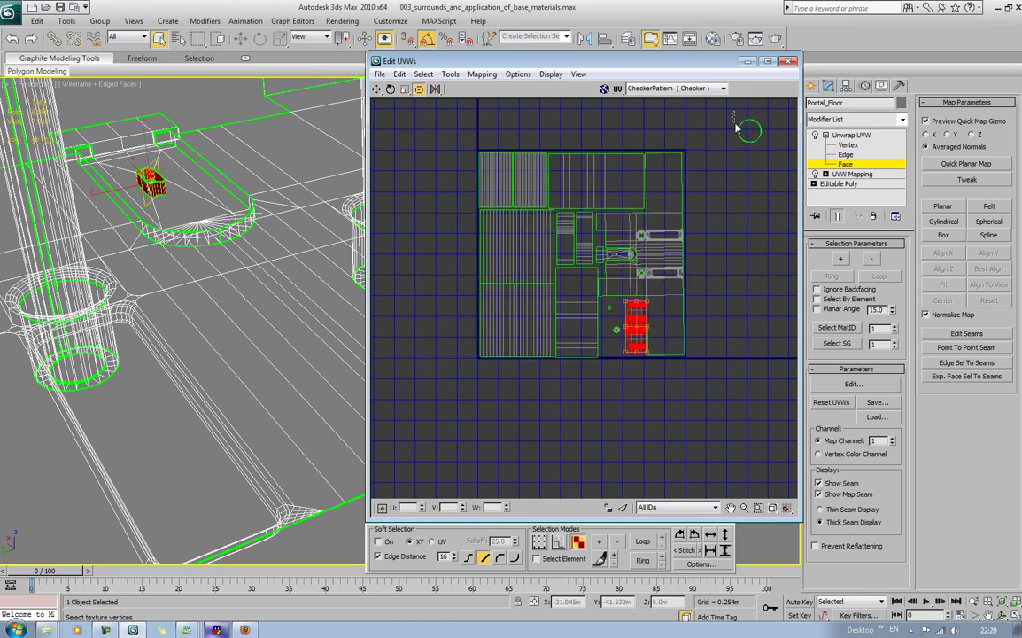
left_click(747, 135)
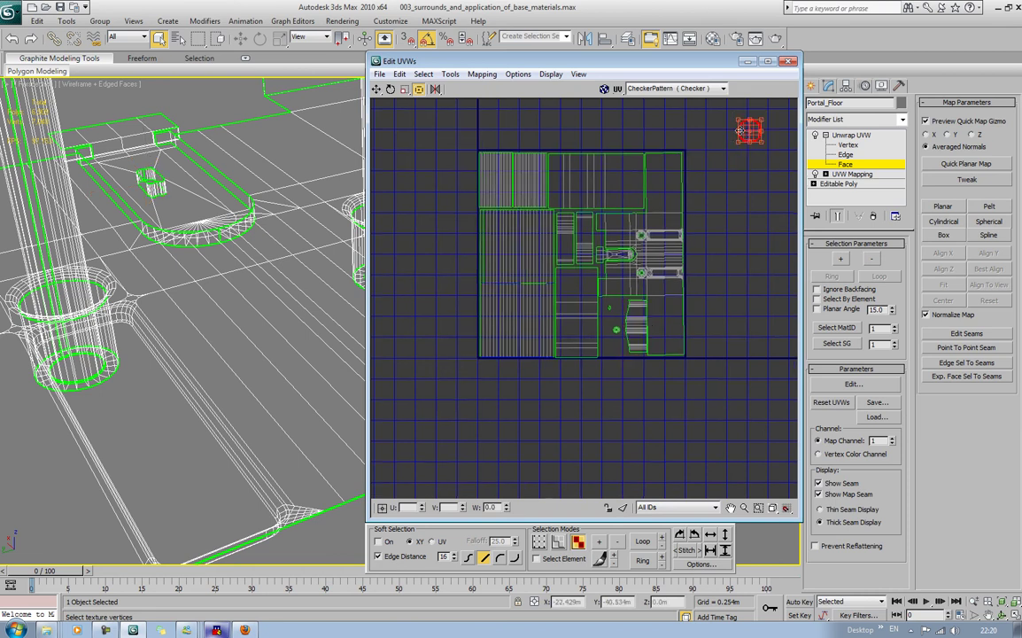
left_click_drag(741, 131, 608, 341)
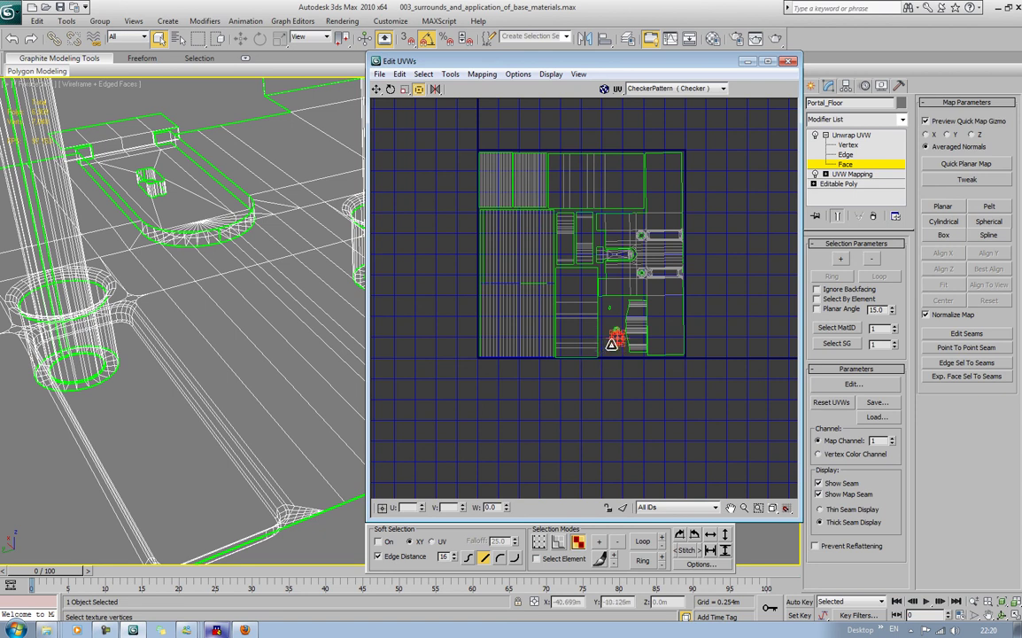
left_click_drag(607, 349, 611, 345)
left_click(755, 287)
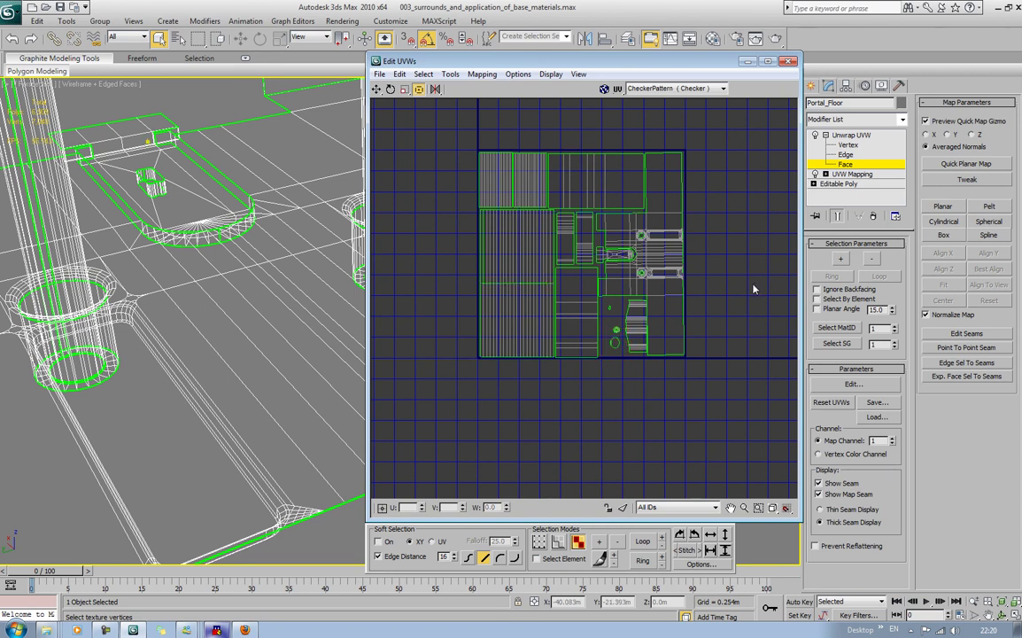
Leave face selection in the Unwrap UVW modifier, collapse its sub-levels, and close the UV editor.
scroll(730, 326, "down", 4)
scroll(733, 328, "up", 2)
middle_click_drag(733, 329, 724, 301)
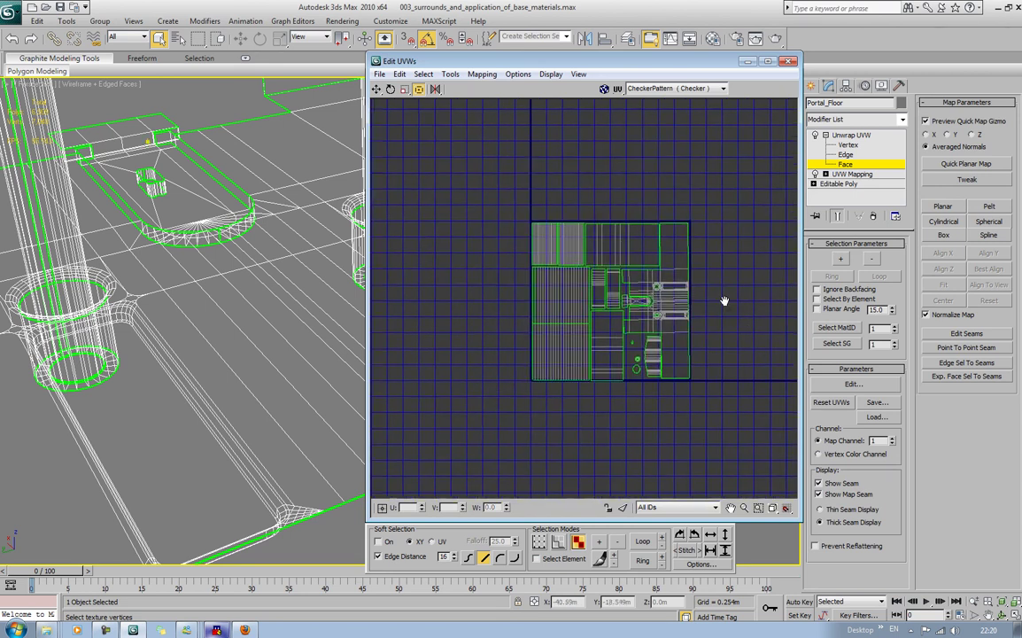
left_click(835, 136)
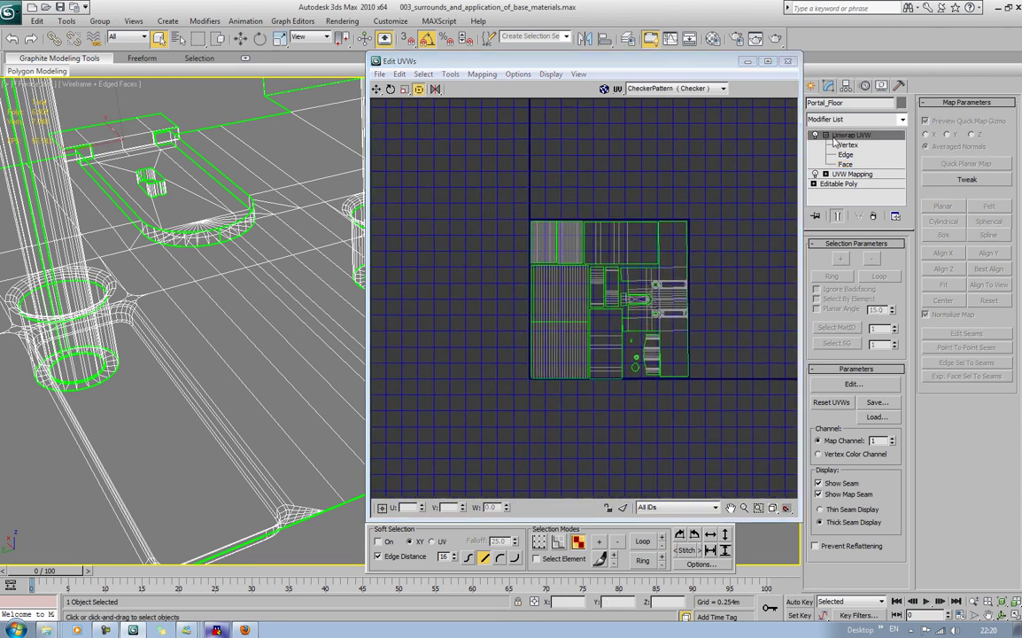
left_click(826, 135)
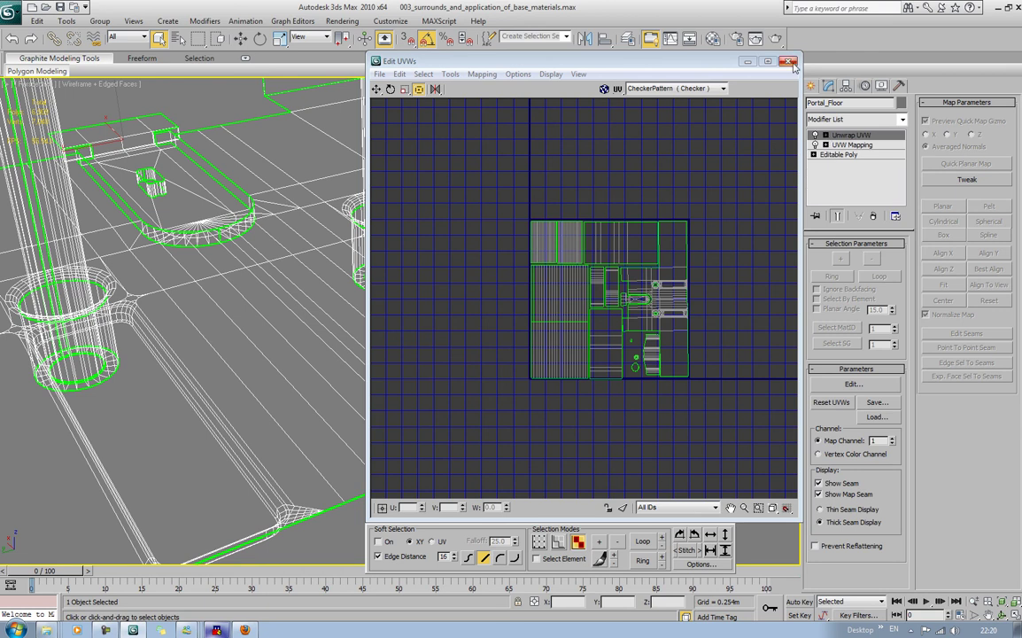
left_click(791, 62)
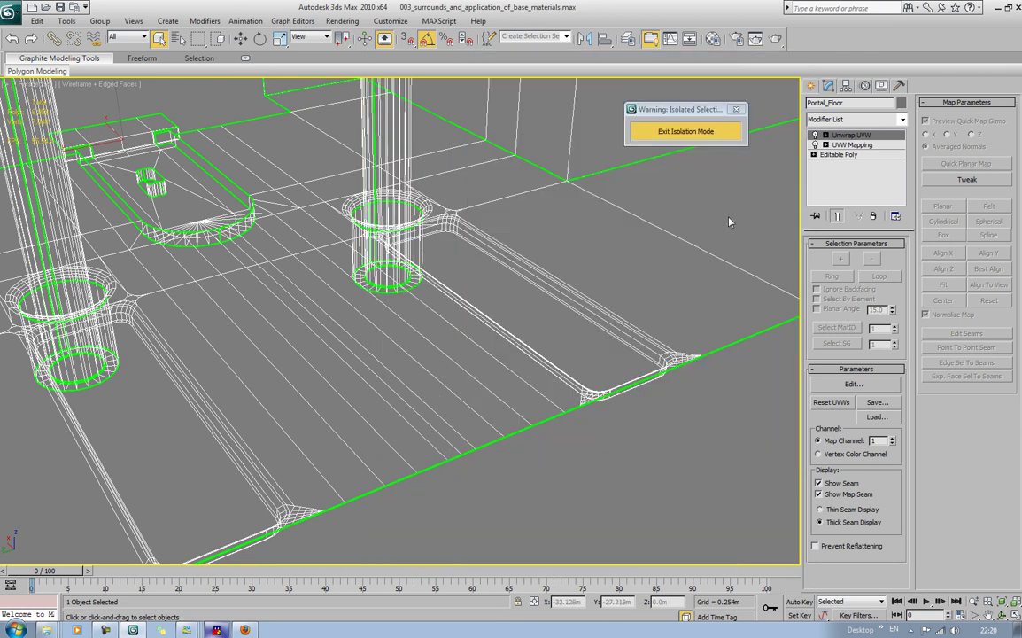
Switch the perspective view from wireframe to smooth shading and frame the whole Portal_Floor mesh.
left_click(619, 256)
key("F3")
middle_click_drag(618, 255, 623, 356)
left_click(623, 355)
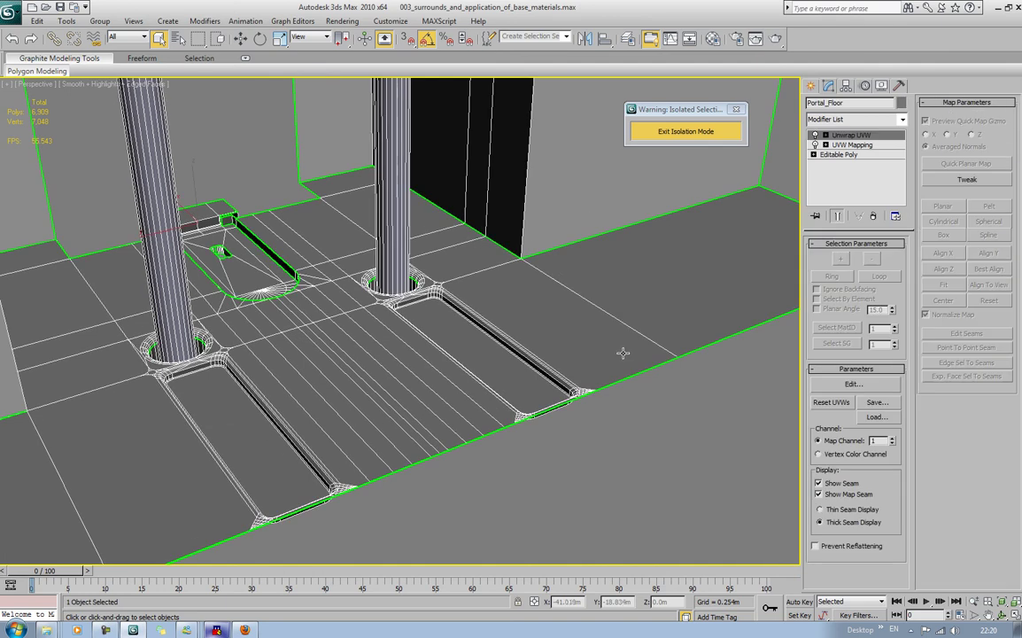
key("z")
middle_click_drag(476, 321, 464, 345, "alt")
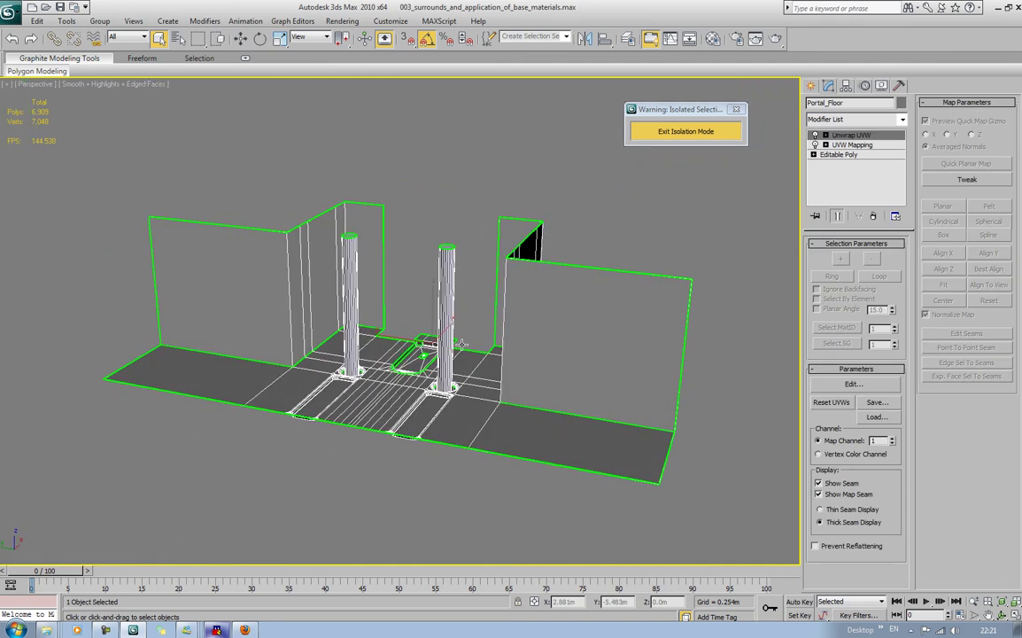
Assign a Checker map to the diffuse color of the 02 - Default material and turn off edged faces in the viewport.
key("m")
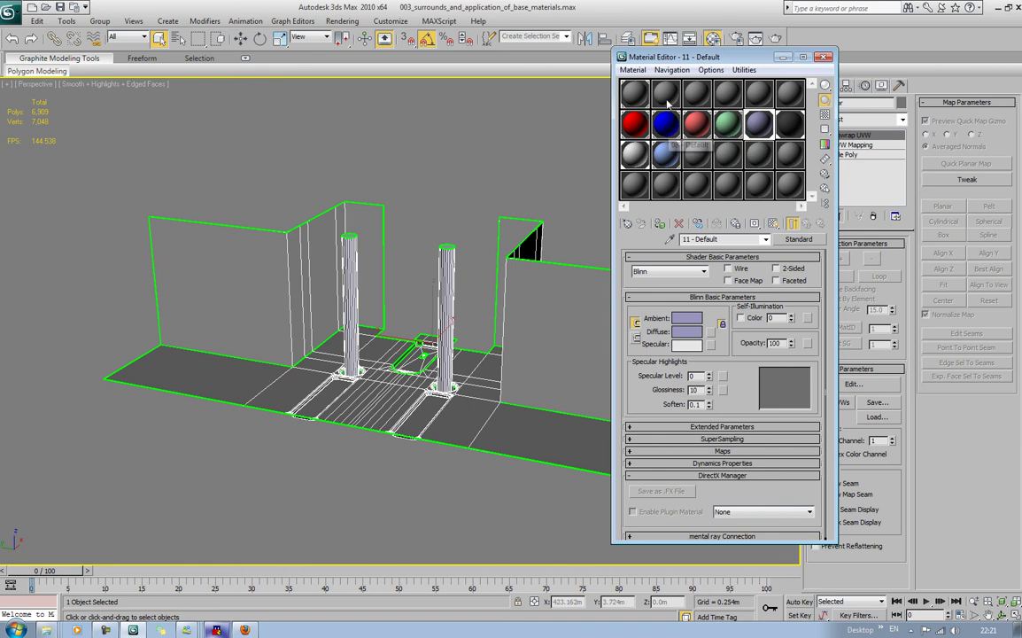
left_click(667, 99)
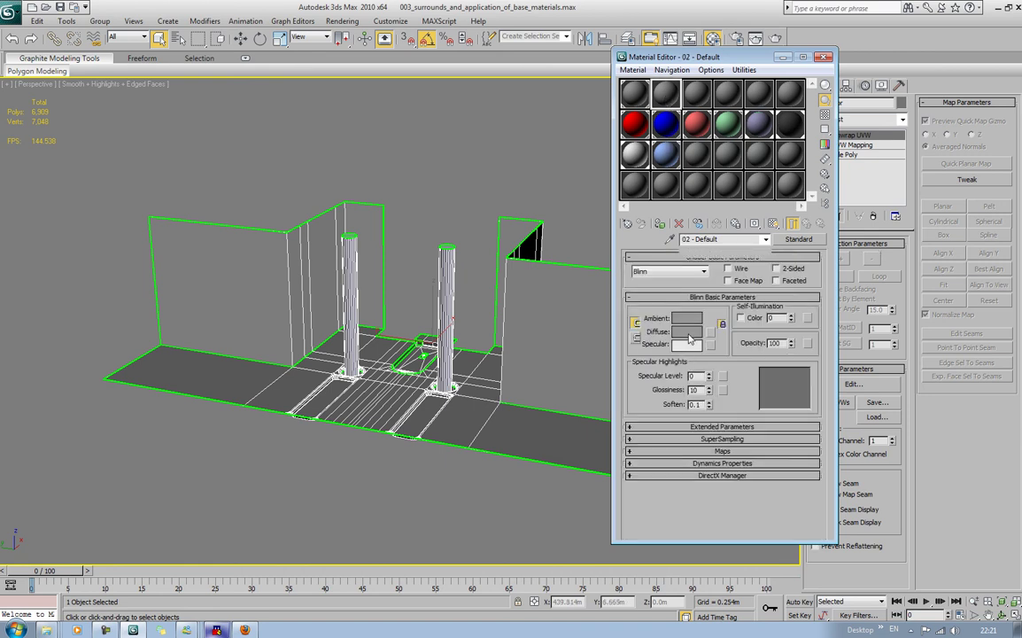
left_click(687, 330)
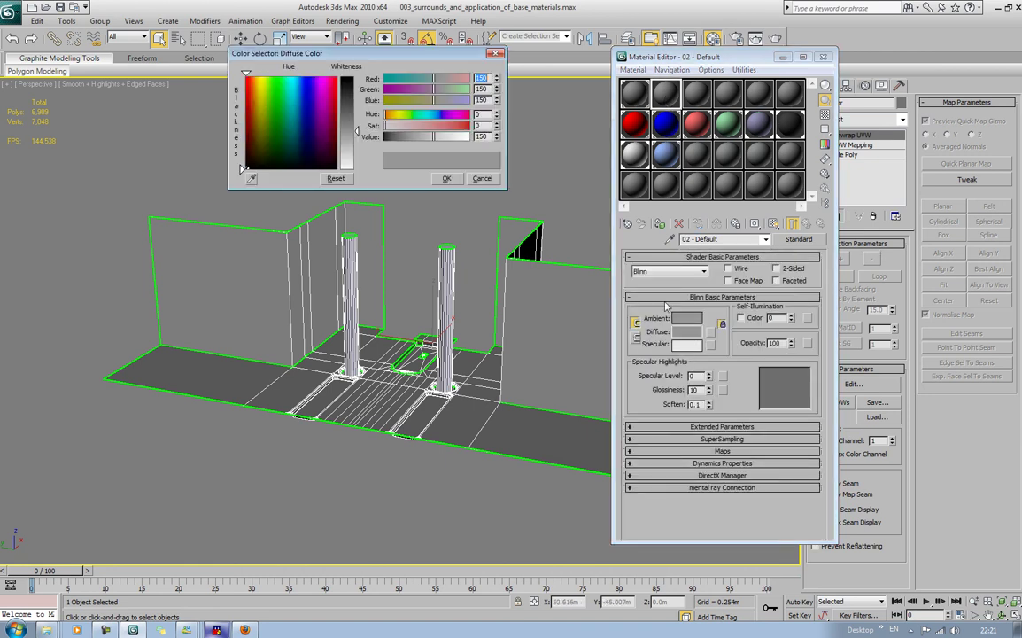
left_click(483, 179)
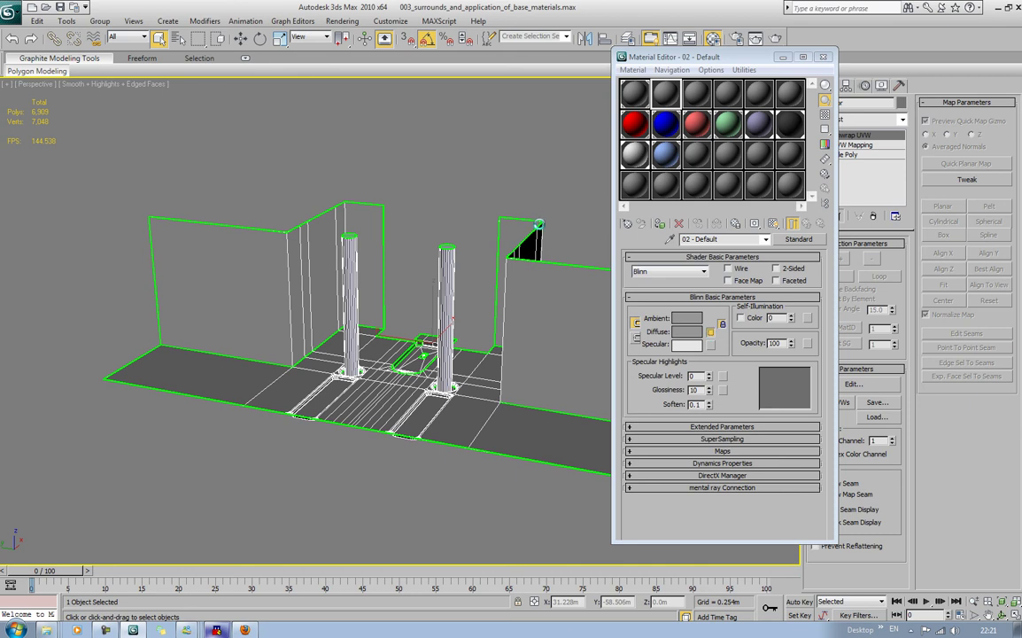
left_click(709, 331)
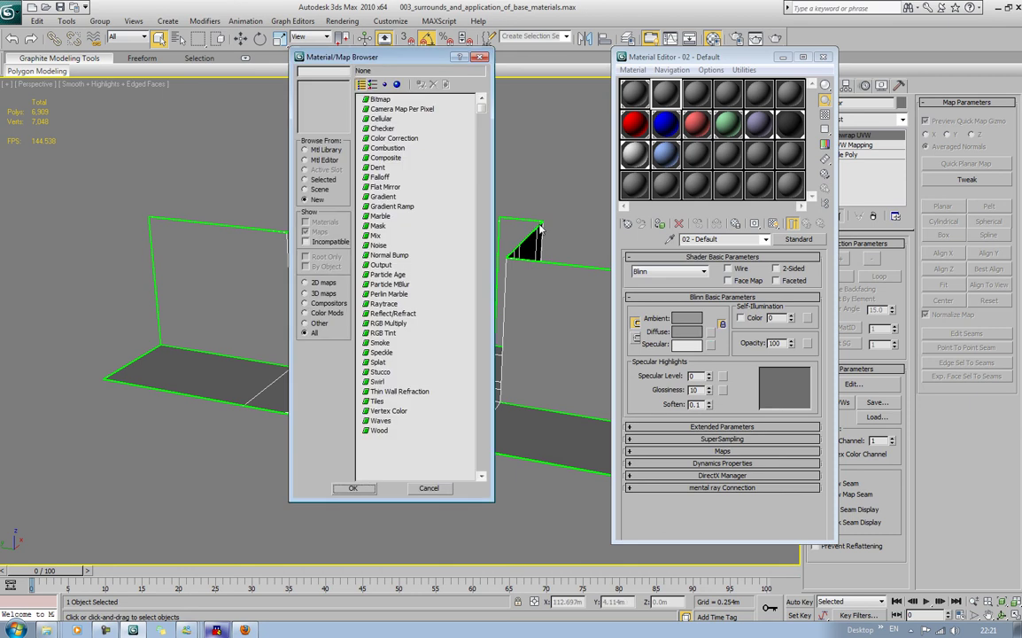
double_click(380, 129)
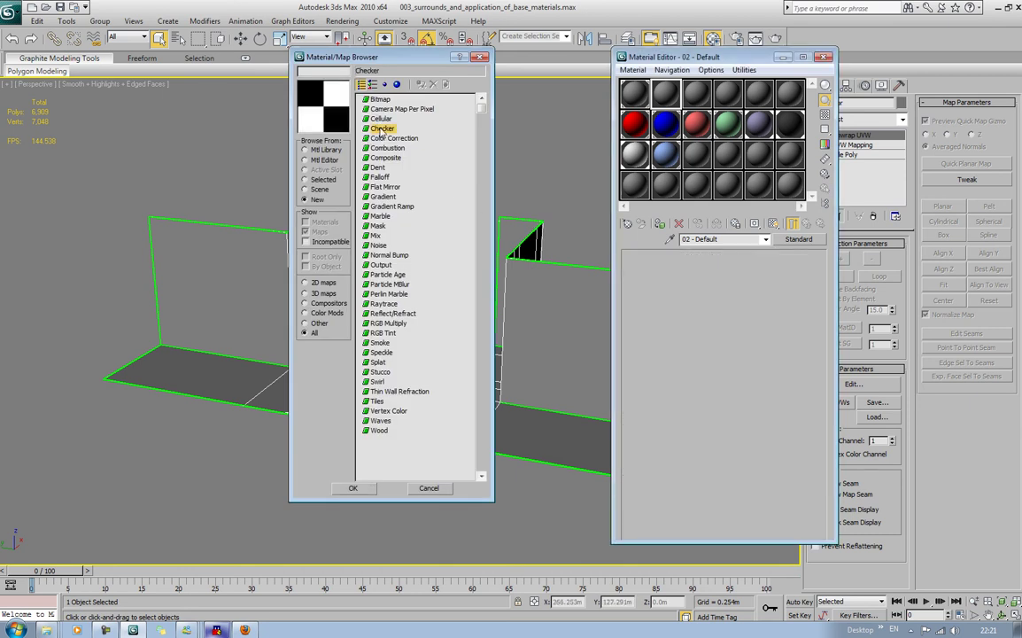
middle_click_drag(499, 162, 420, 160)
key("F4")
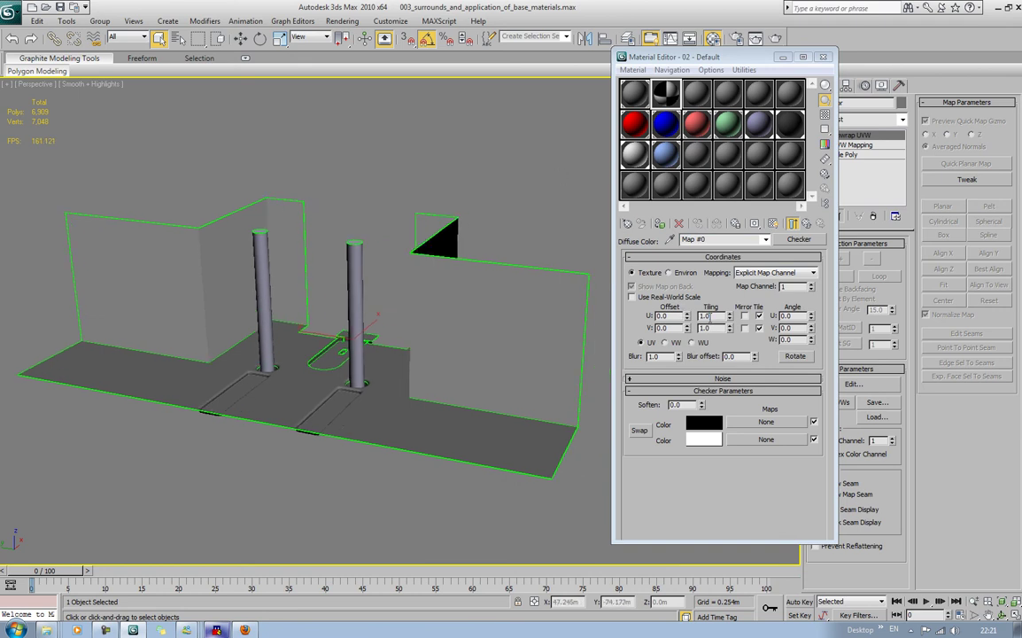
Set the Checker map's U and V tiling to 3.
double_click(706, 317)
type("3")
key("Tab")
type("3")
key("Return")
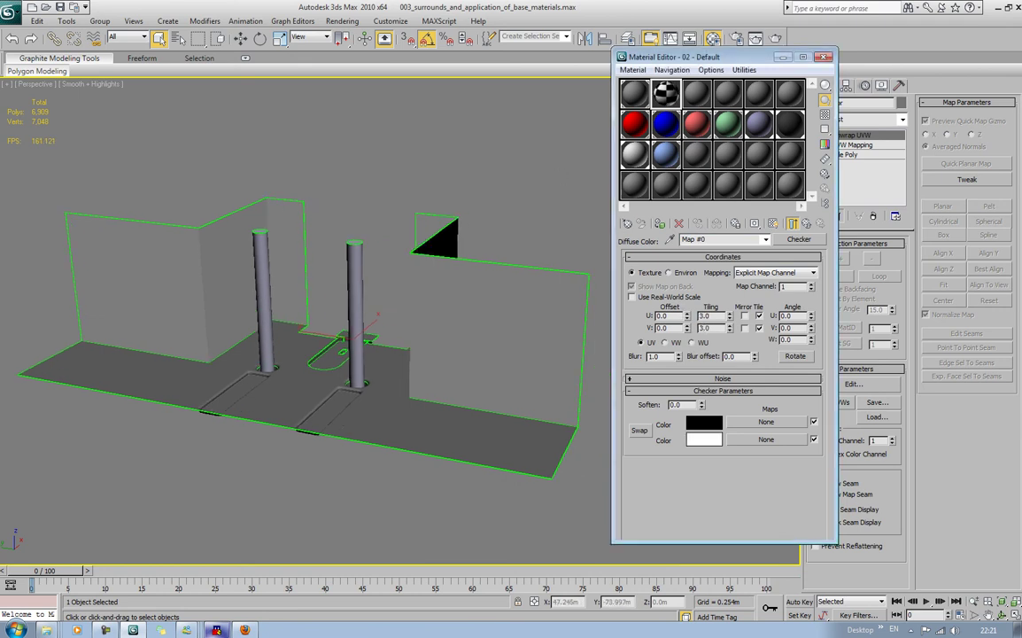
Apply the checker material to the Portal_Floor mesh and show its map in the viewport.
left_click_drag(667, 91, 486, 365)
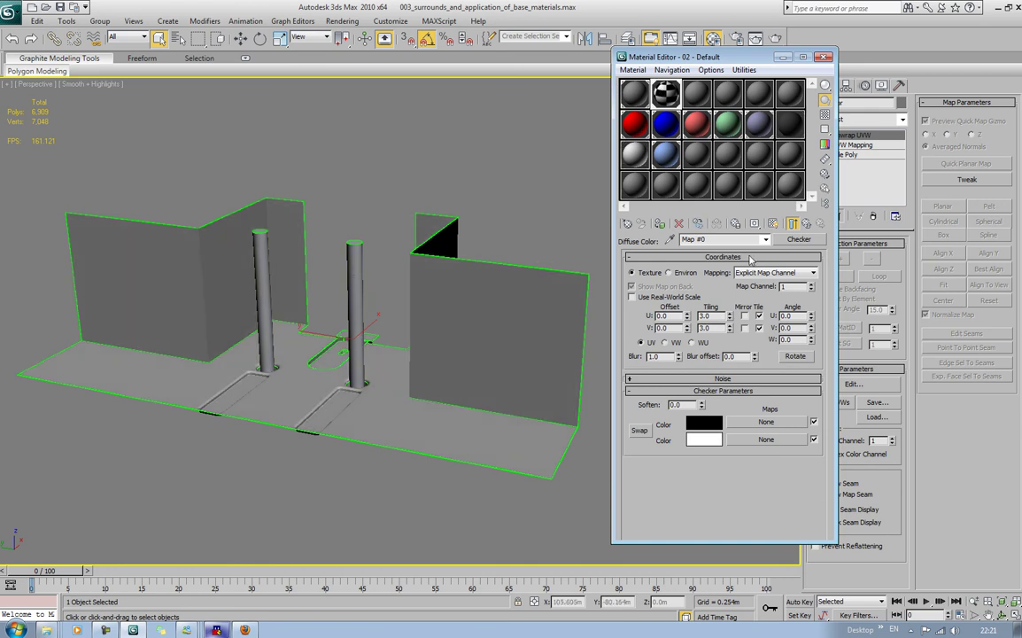
left_click(773, 223)
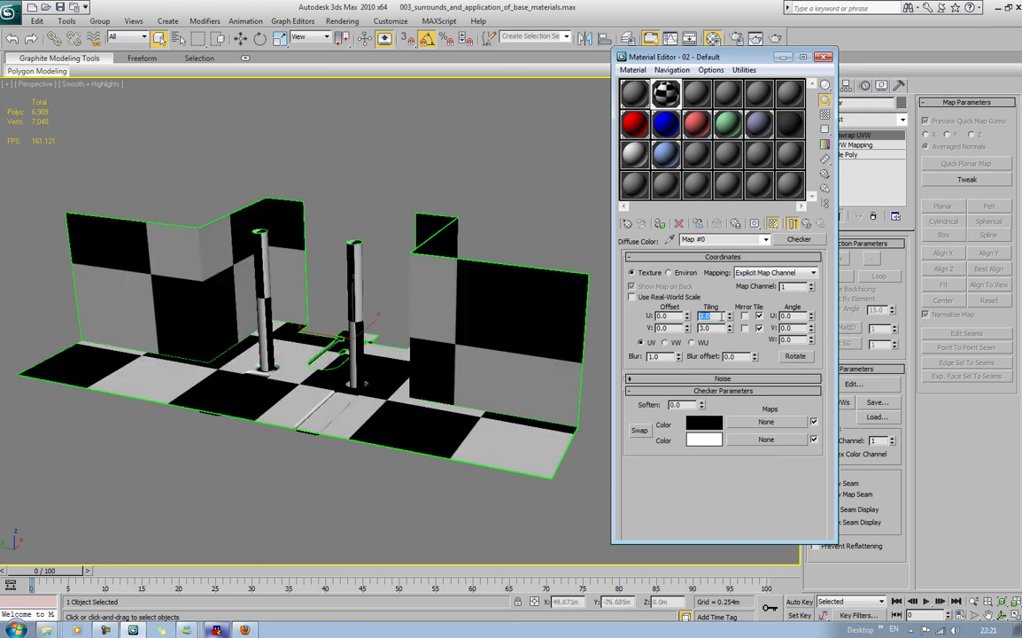
Raise the Checker map's tiling to 10 in both U and V.
key("Tab")
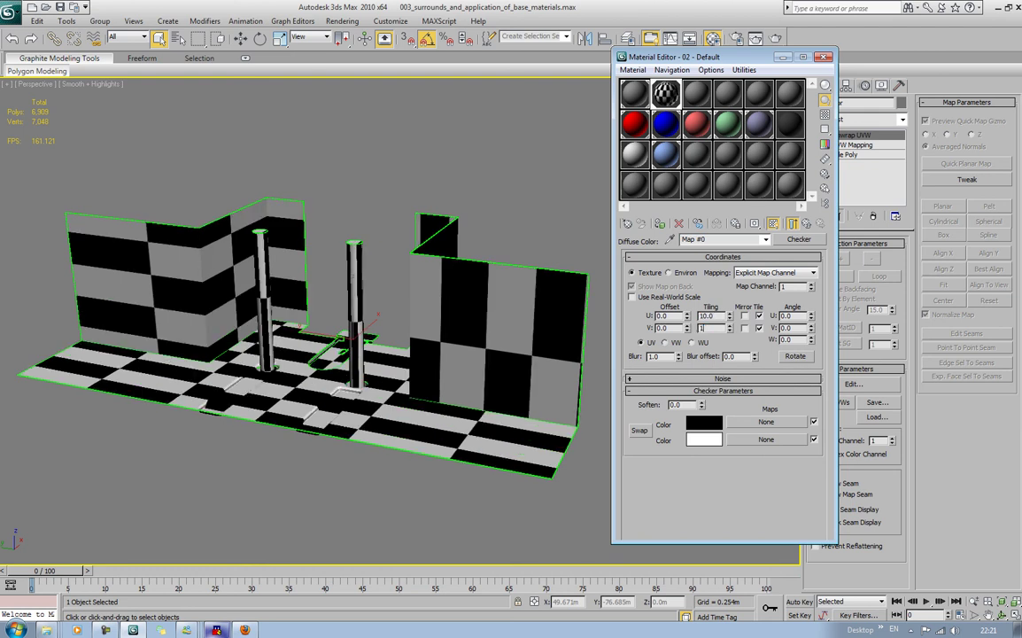
type("10")
key("Return")
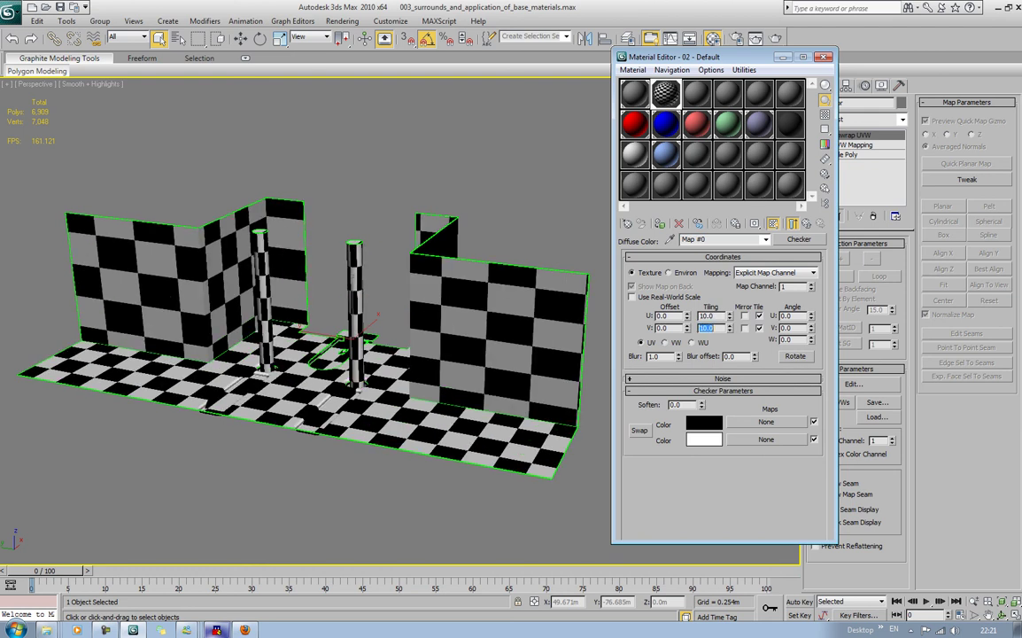
Set the Checker map's U and V tiling to 20.
key("shift+Tab")
type("20")
key("Tab")
type("20")
key("Return")
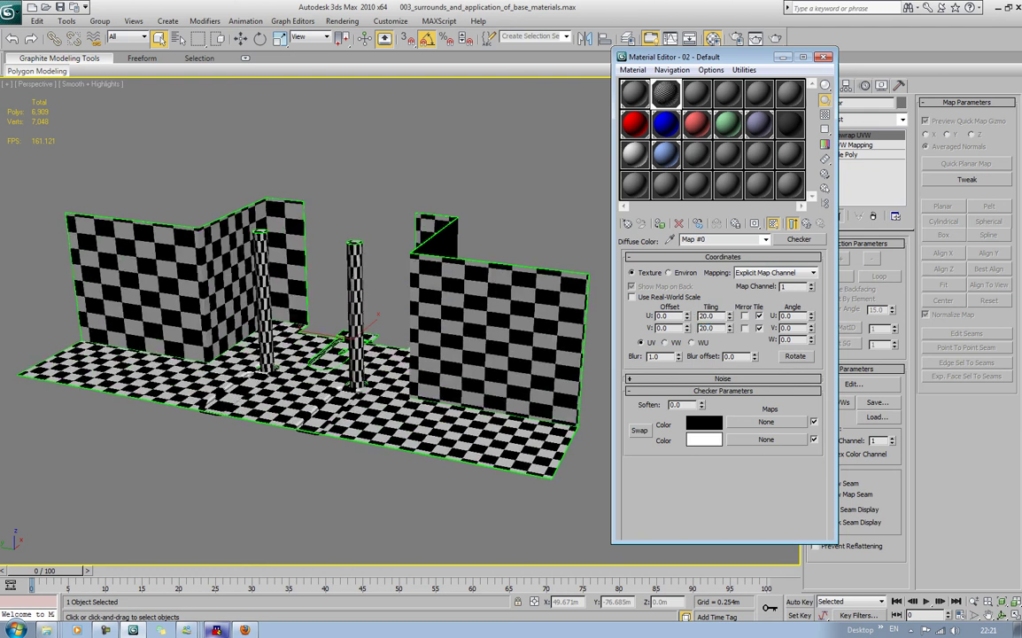
Examine the checker pattern on the walls, floor and pillars, and deselect the mesh.
middle_click_drag(262, 301, 404, 312, "alt")
middle_click_drag(336, 309, 289, 280, "alt")
left_click(320, 204)
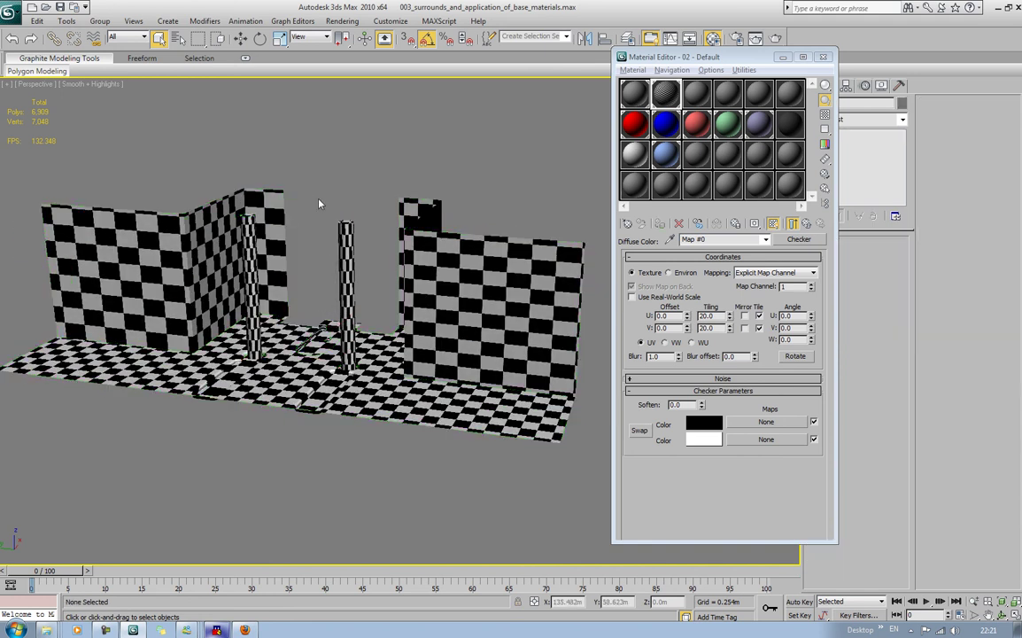